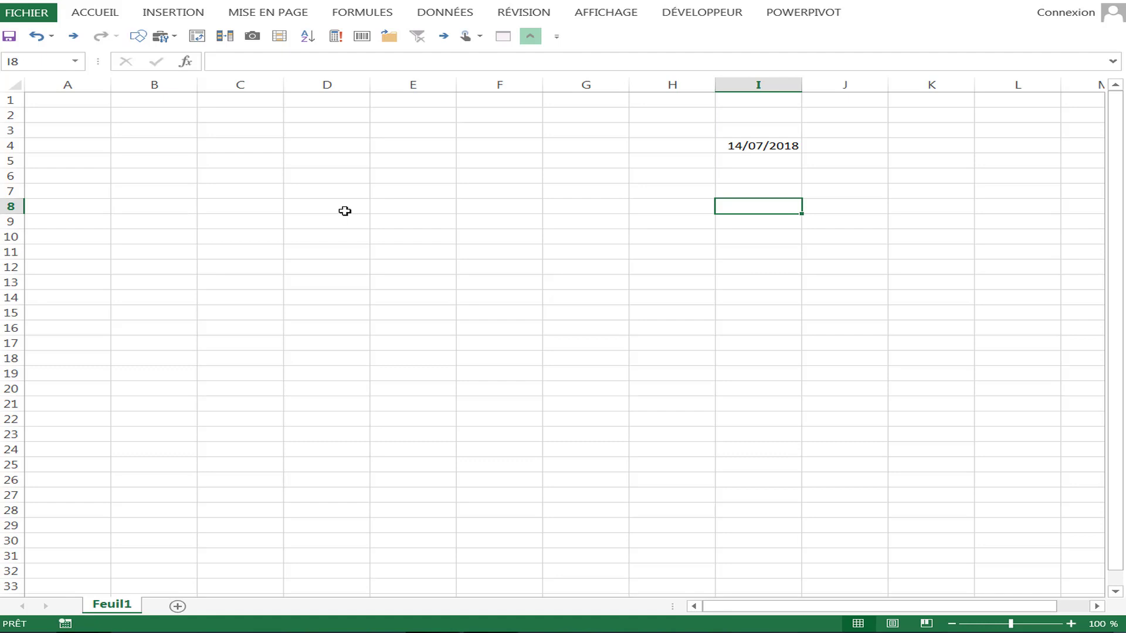
- Enter 48 in cell C9
left_click(344, 211)
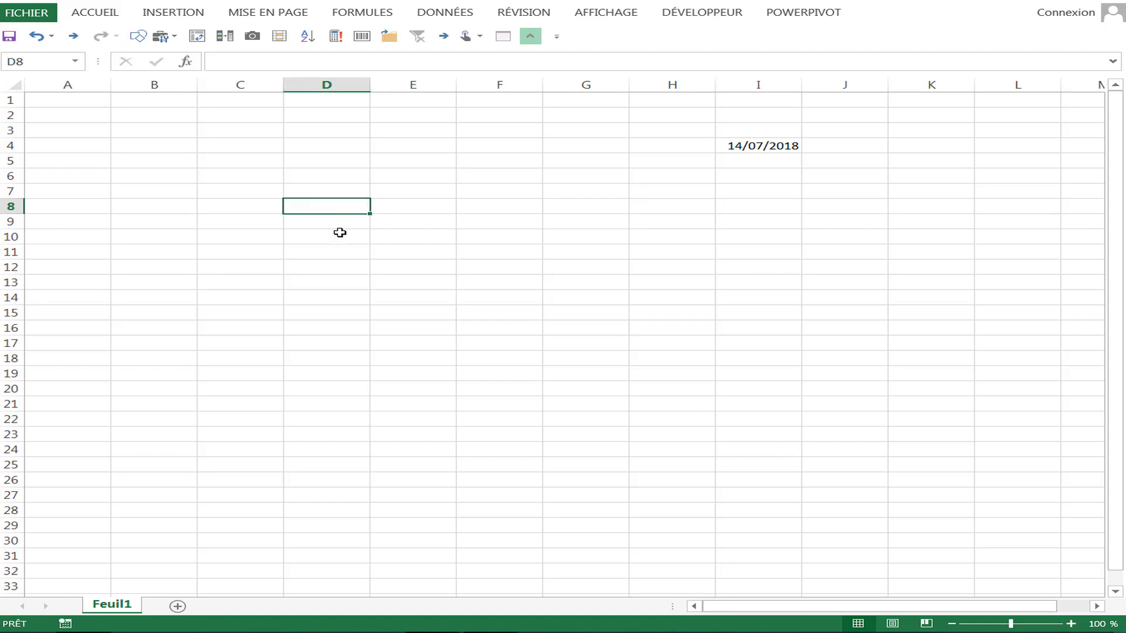
left_click(264, 225)
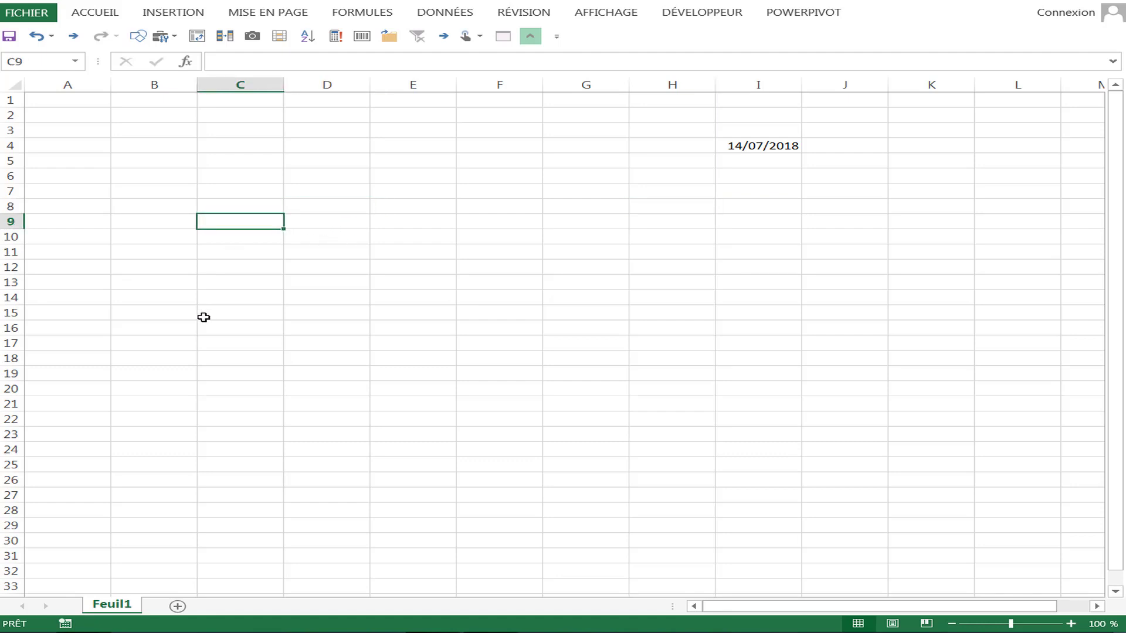
type("48")
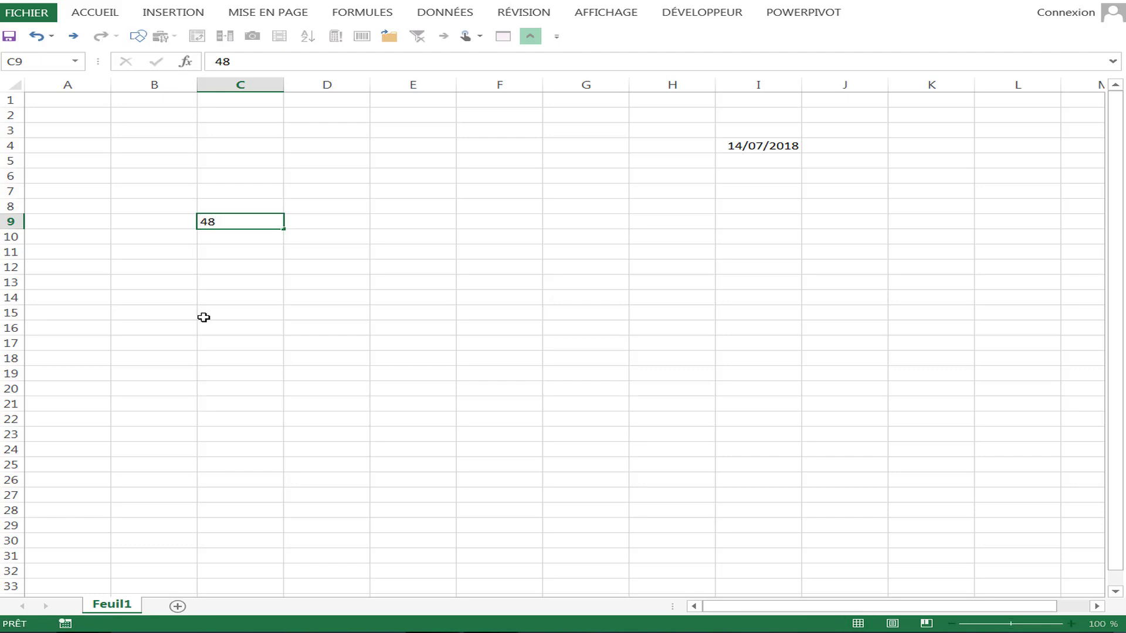
key("Return")
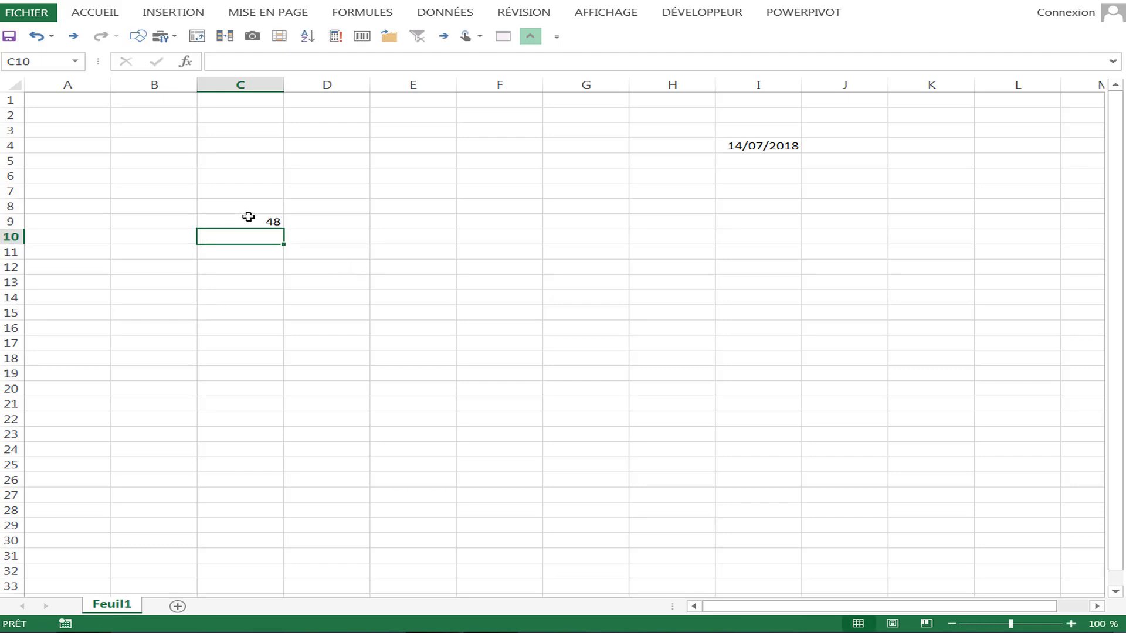
- Insert a chart of C9 from the saved THERMO chart template
left_click(249, 217)
left_click(183, 14)
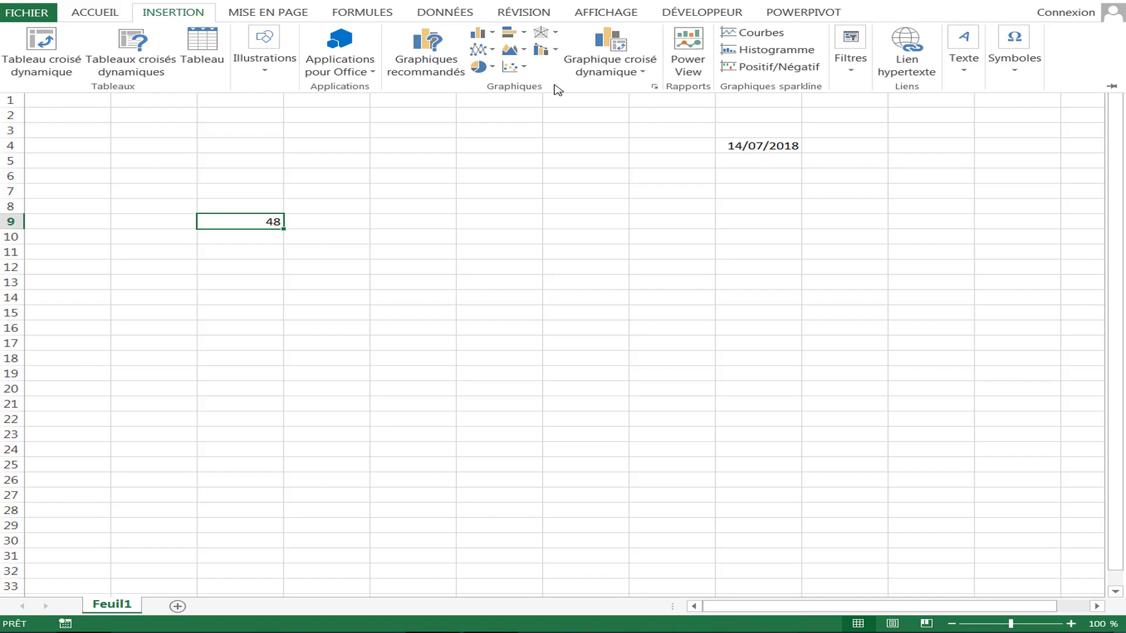
left_click(513, 67)
left_click(580, 258)
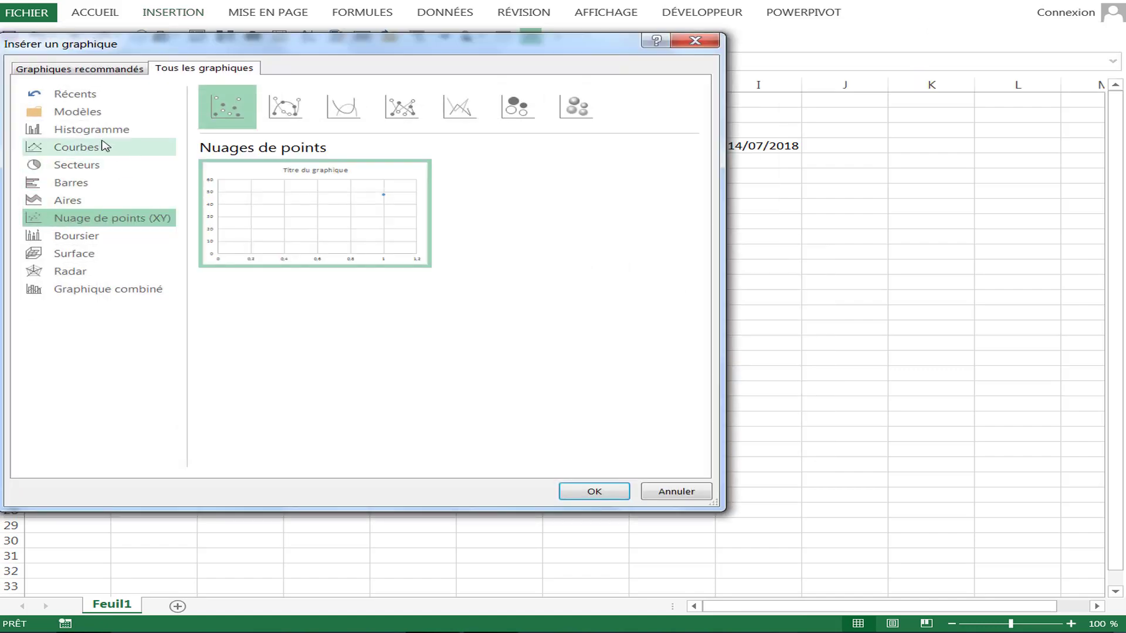
left_click(83, 111)
left_click(282, 268)
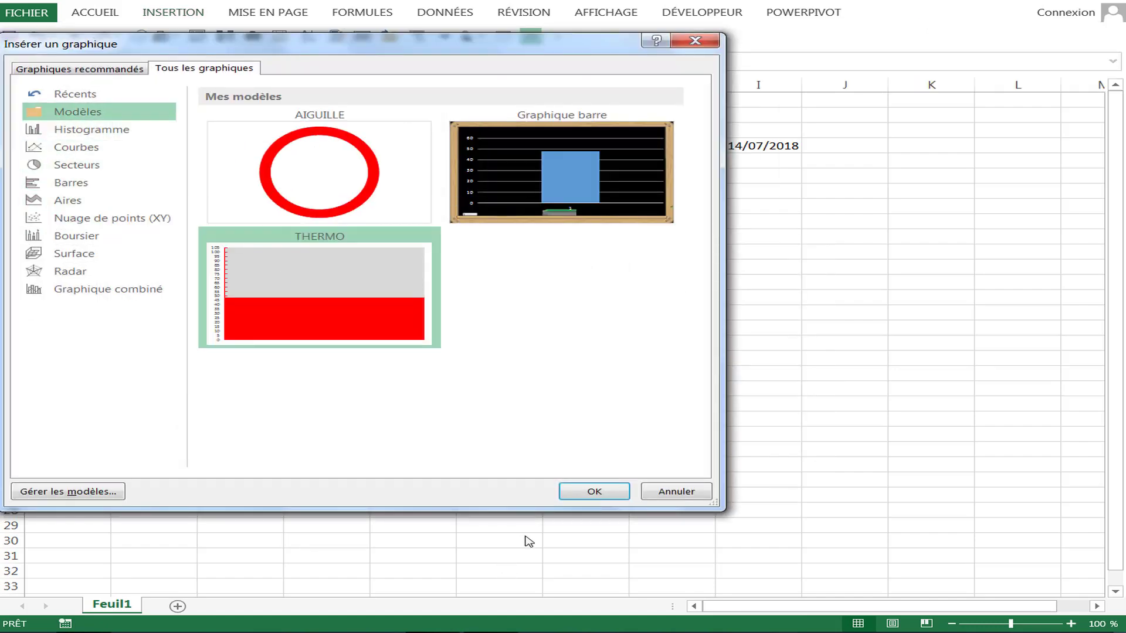
left_click(586, 491)
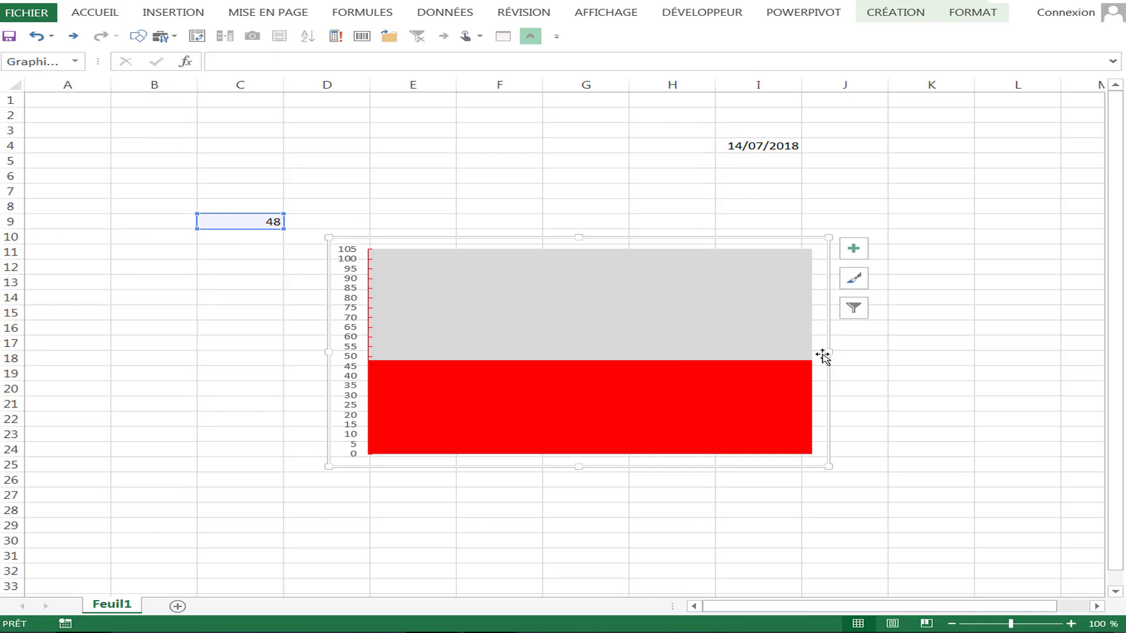
- Resize the thermometer chart to a narrow, tall column
left_click_drag(828, 352, 470, 352)
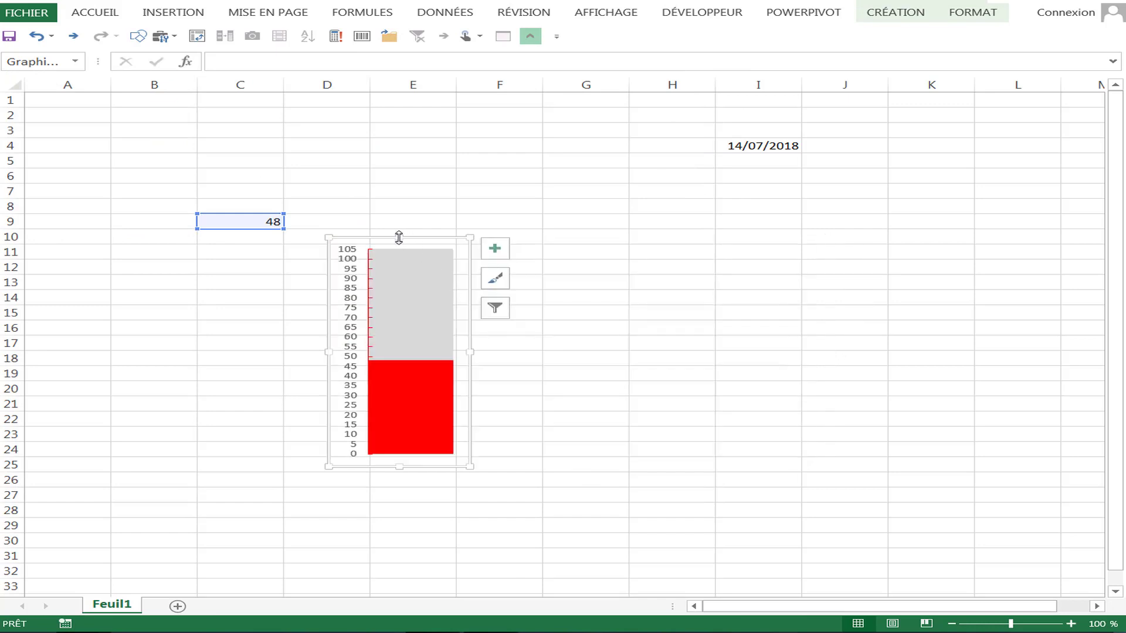
left_click_drag(399, 238, 399, 120)
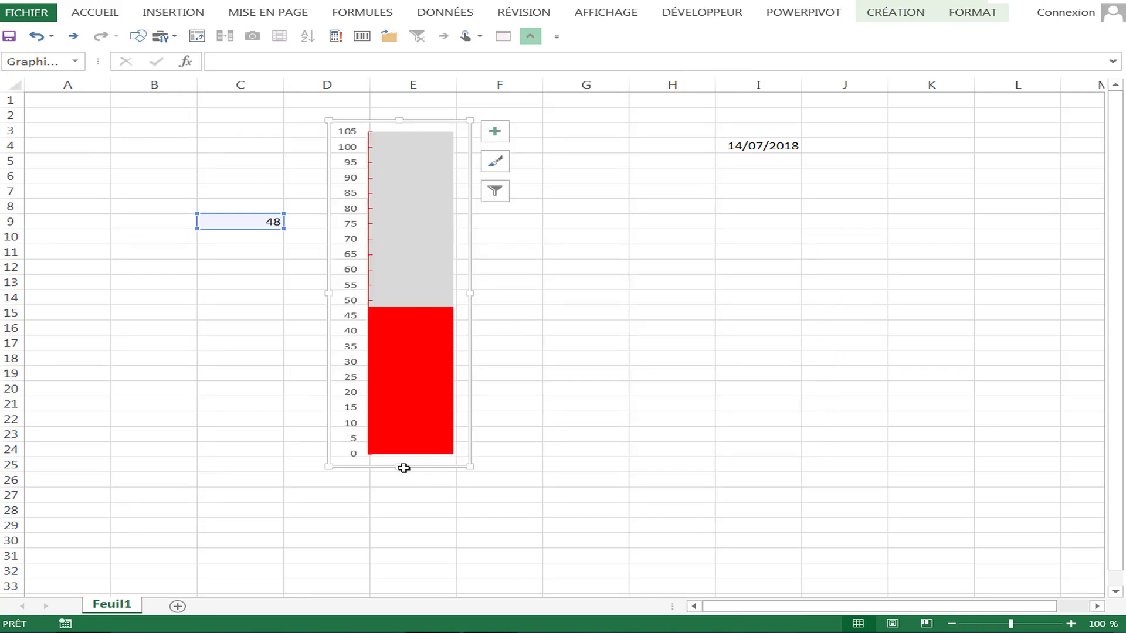
left_click_drag(404, 468, 389, 490)
left_click(553, 373)
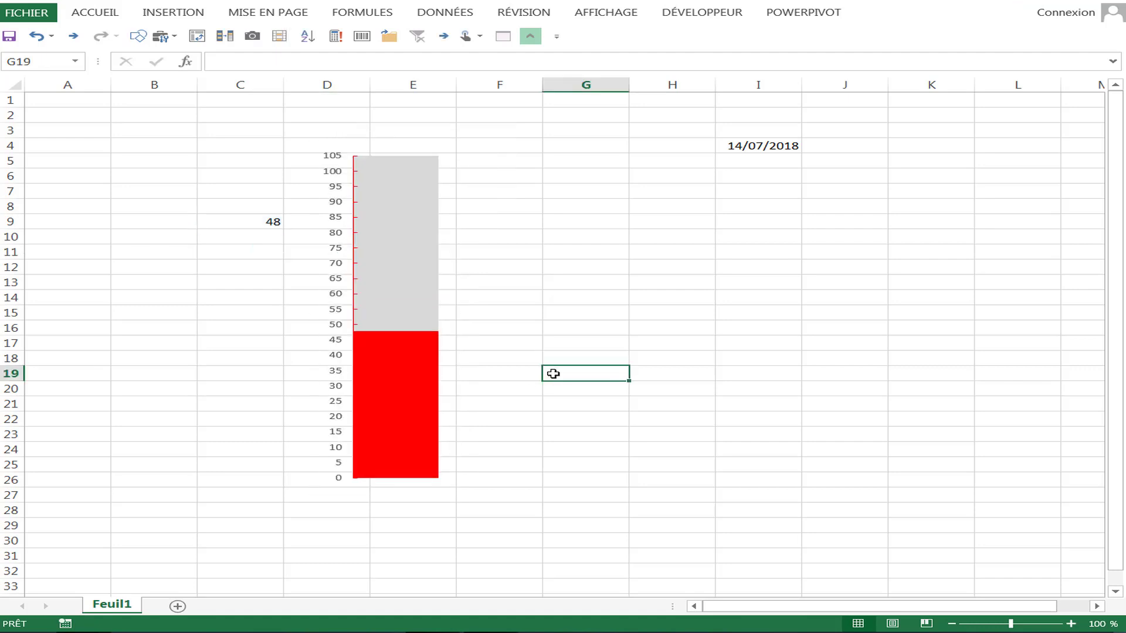
- Move the thermometer chart to columns A–B at the top left of the sheet
left_click(403, 269)
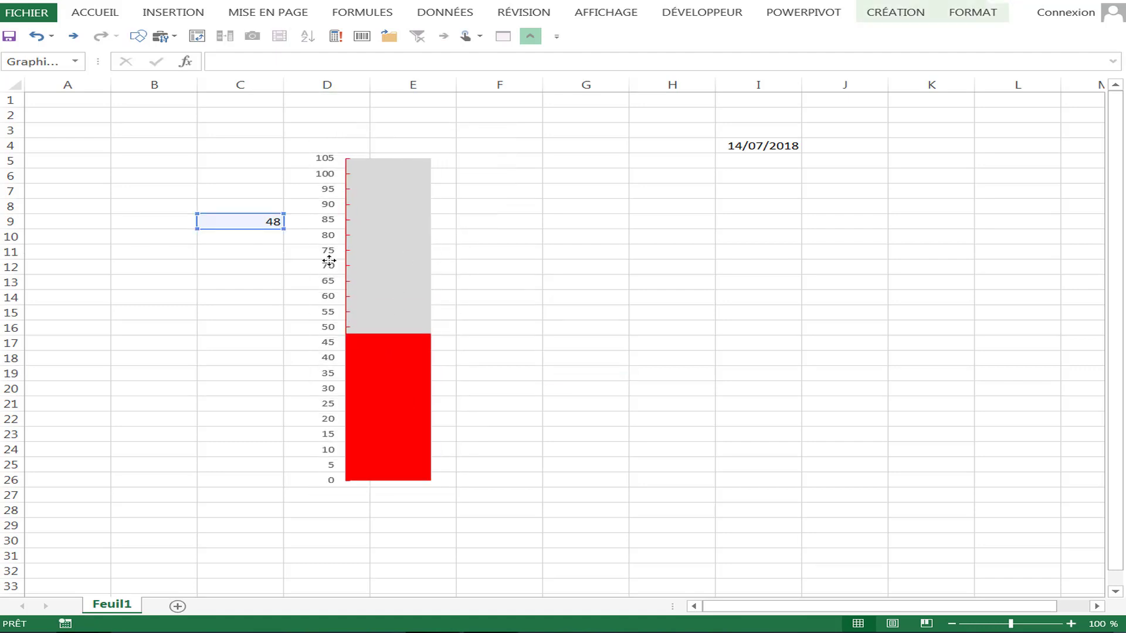
mouse_move(452, 261)
left_mouse_down()
mouse_move(220, 245)
mouse_move(189, 230)
left_mouse_up()
left_click_drag(380, 222, 379, 208)
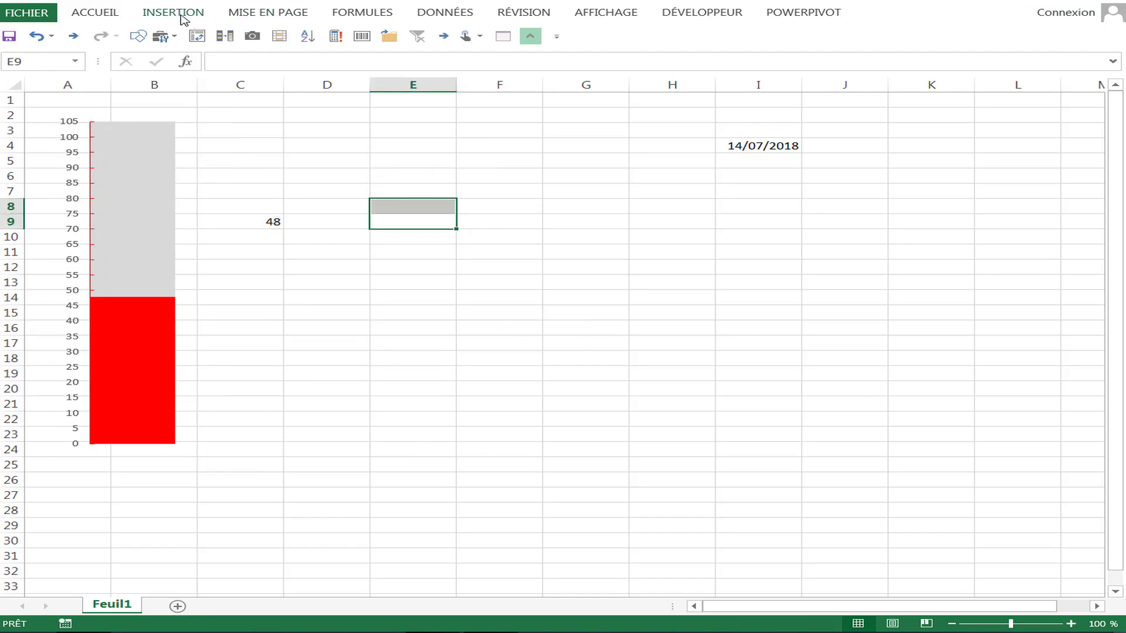
left_click(276, 317)
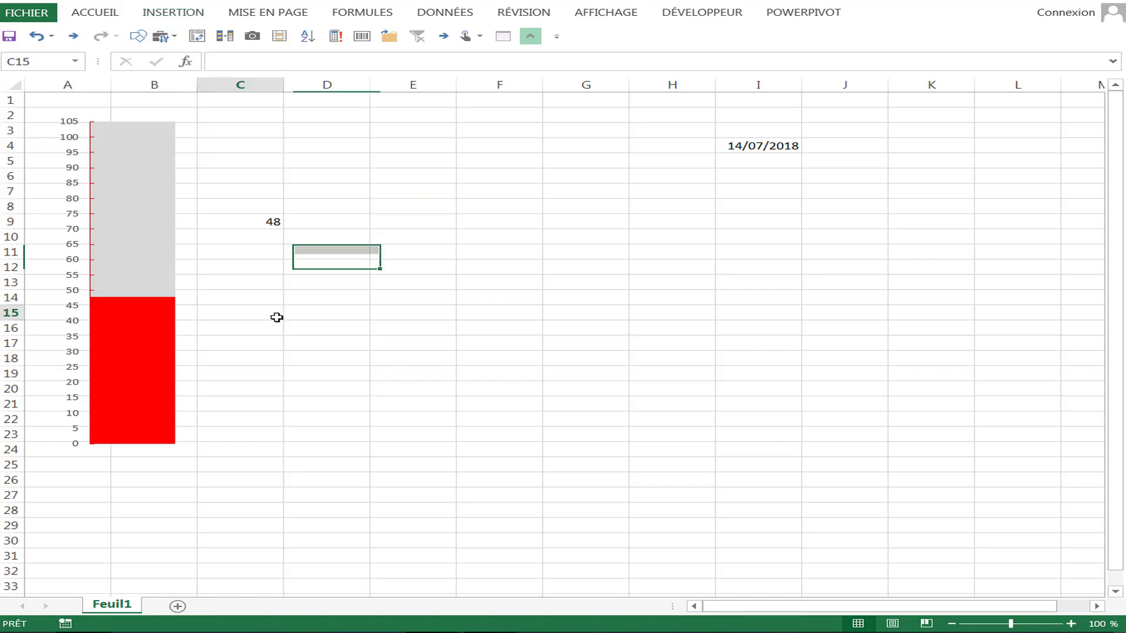
- Draw an ellipse under the thermometer's base
left_click(173, 12)
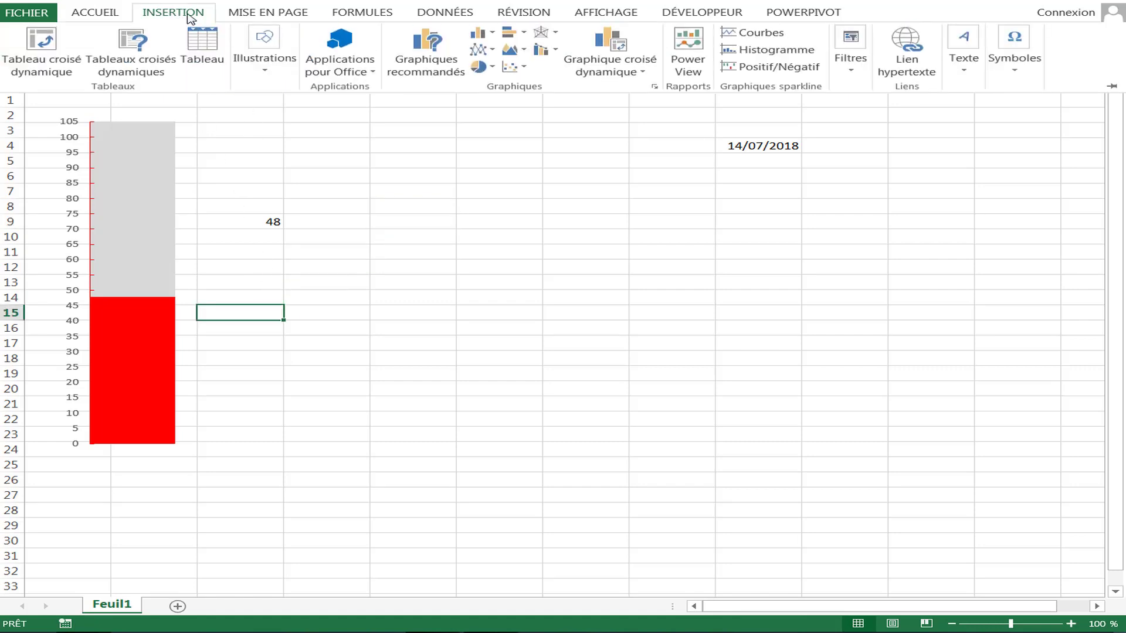
left_click(254, 71)
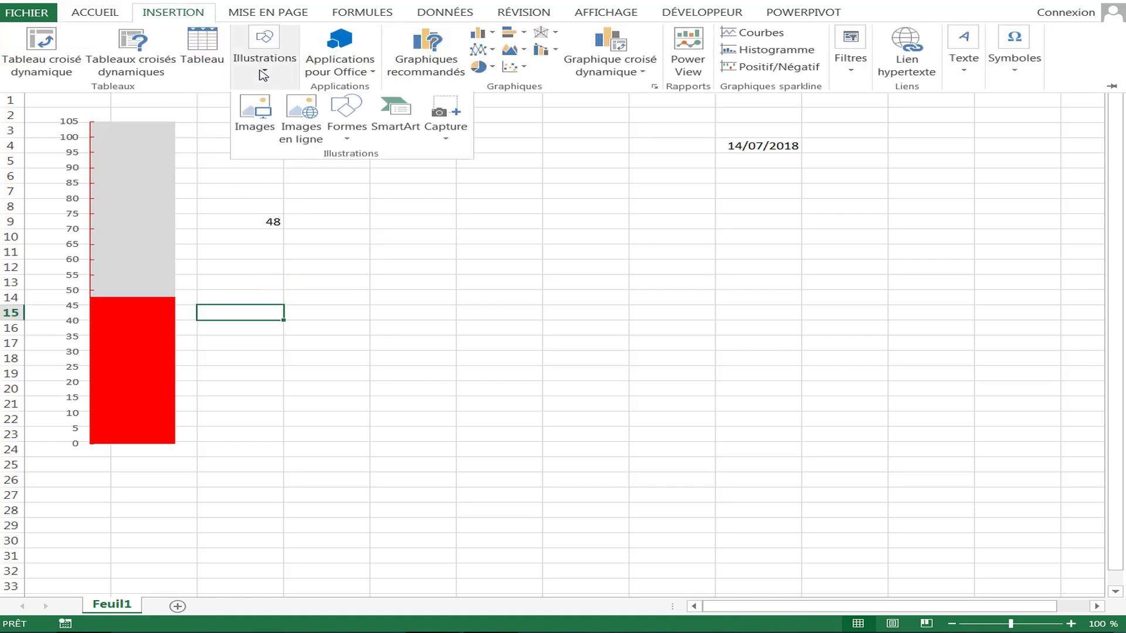
left_click(348, 144)
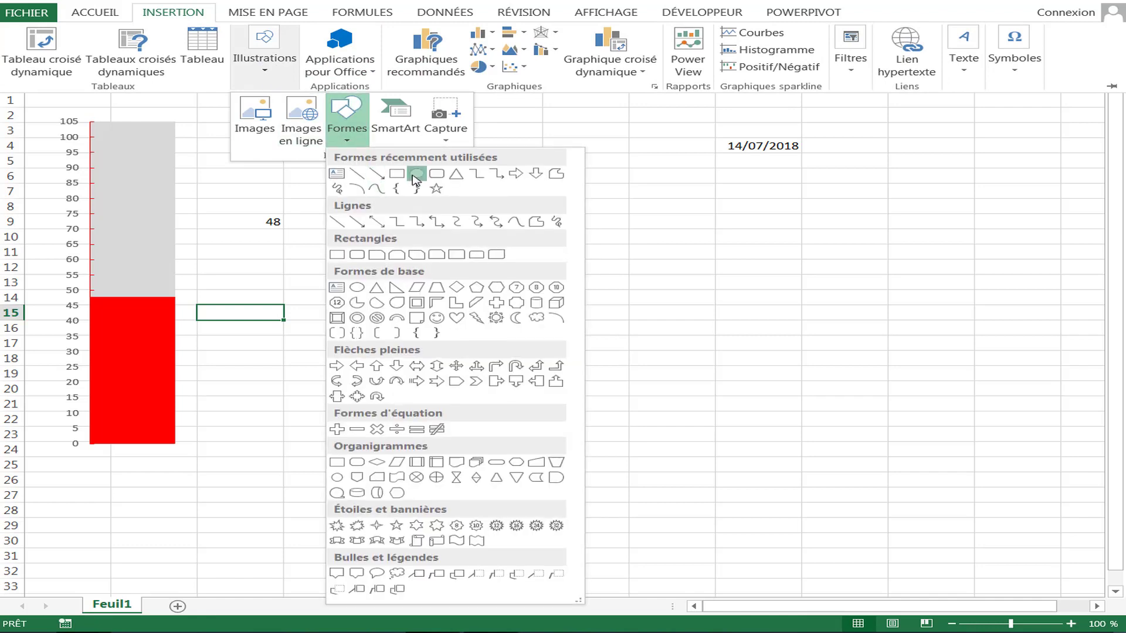
left_click(414, 176)
mouse_move(326, 323)
left_mouse_down()
mouse_move(481, 435)
mouse_move(522, 415)
mouse_move(206, 525)
mouse_move(190, 505)
left_mouse_up()
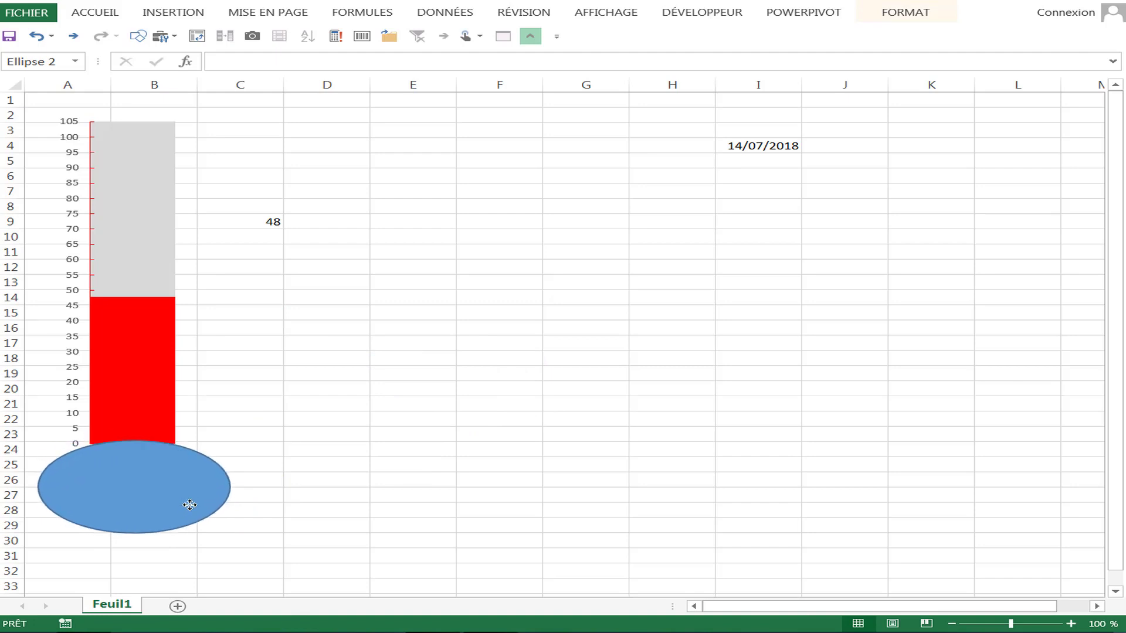
- Give the ellipse a red fill and no outline
right_click(189, 505)
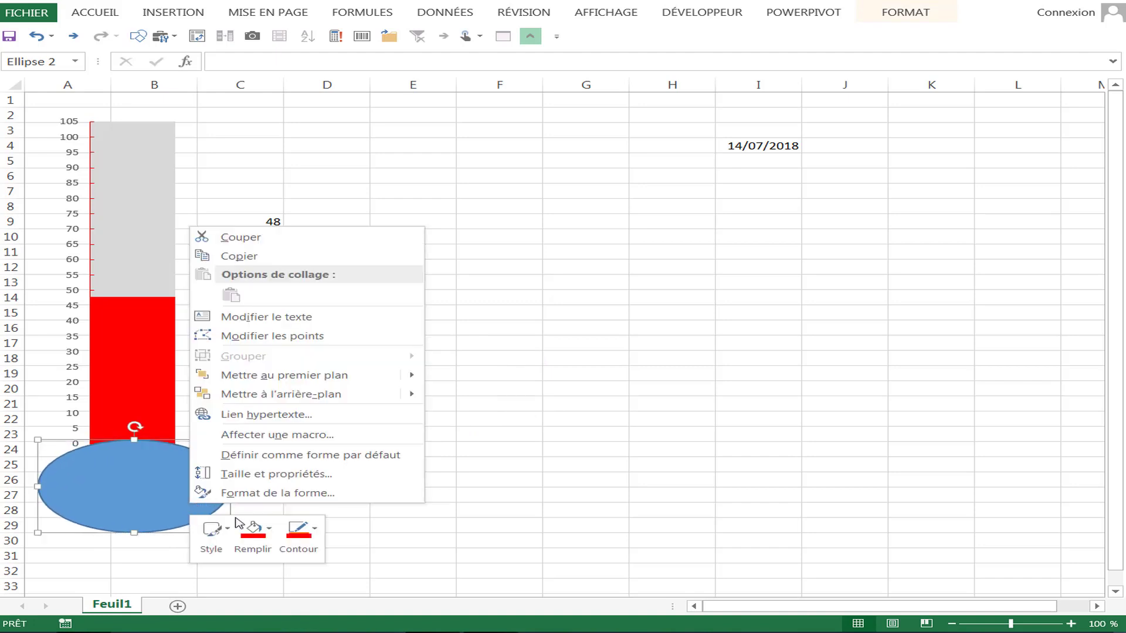
left_click(268, 535)
left_click(258, 417)
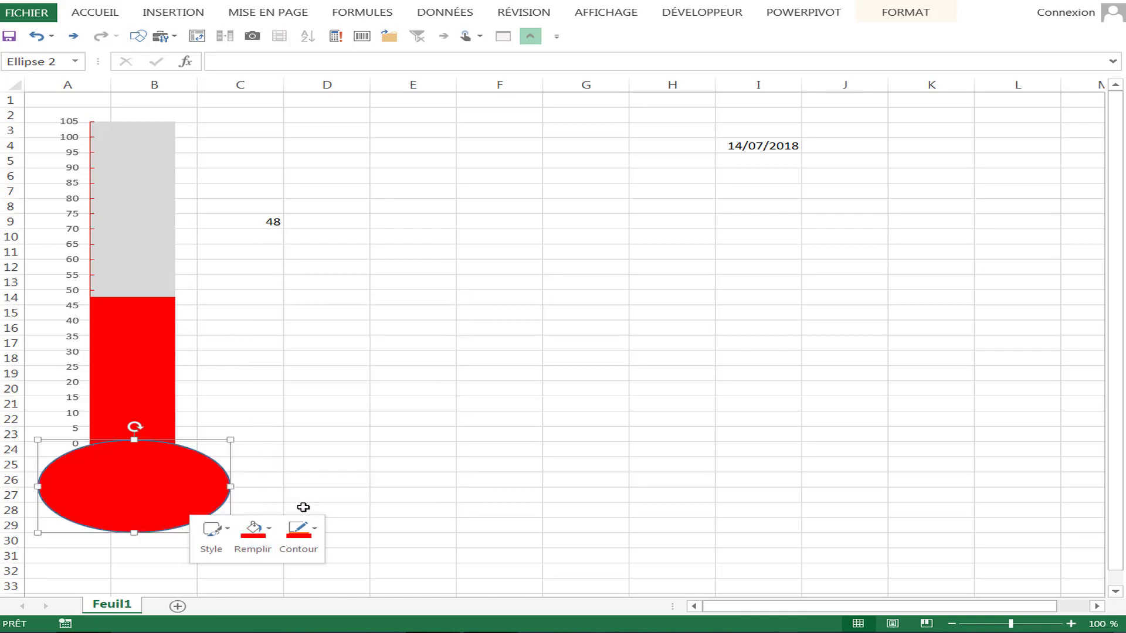
left_click(320, 532)
left_click(287, 447)
key("Escape")
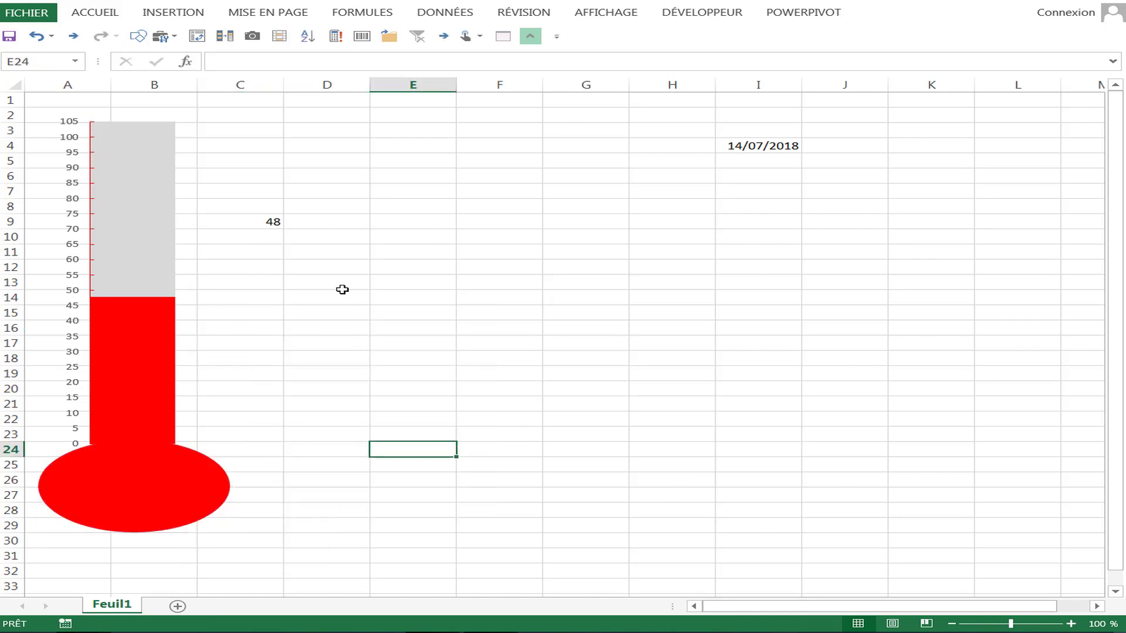
- Change C9 from 48 to 40, then 20, then 98, so the thermometer rises to 98
left_click(282, 223)
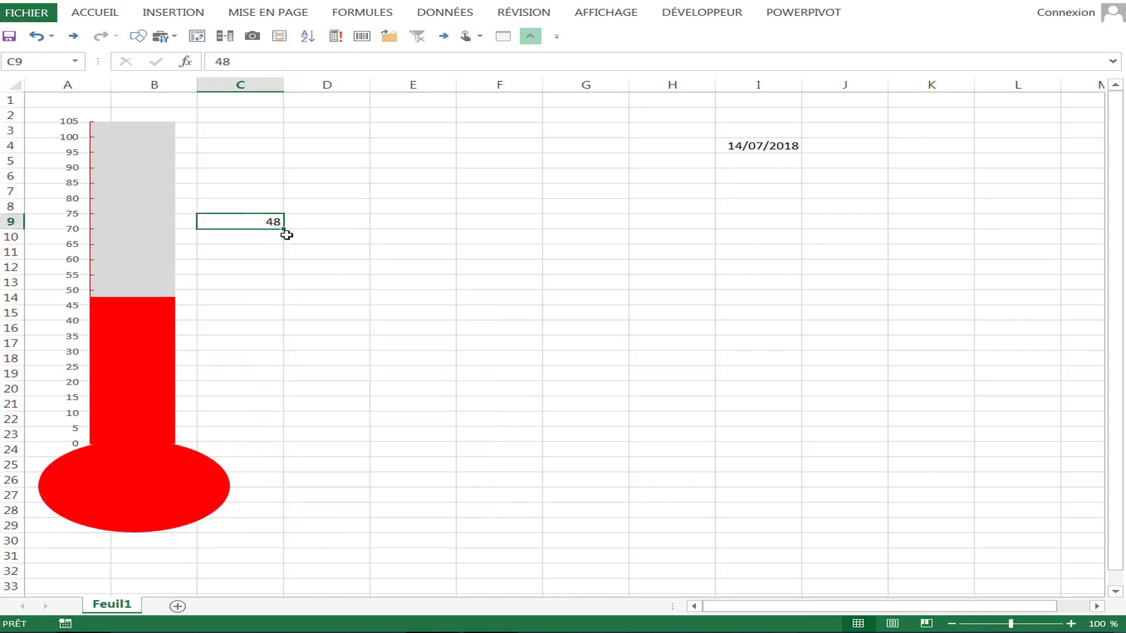
type("40")
left_click(264, 225)
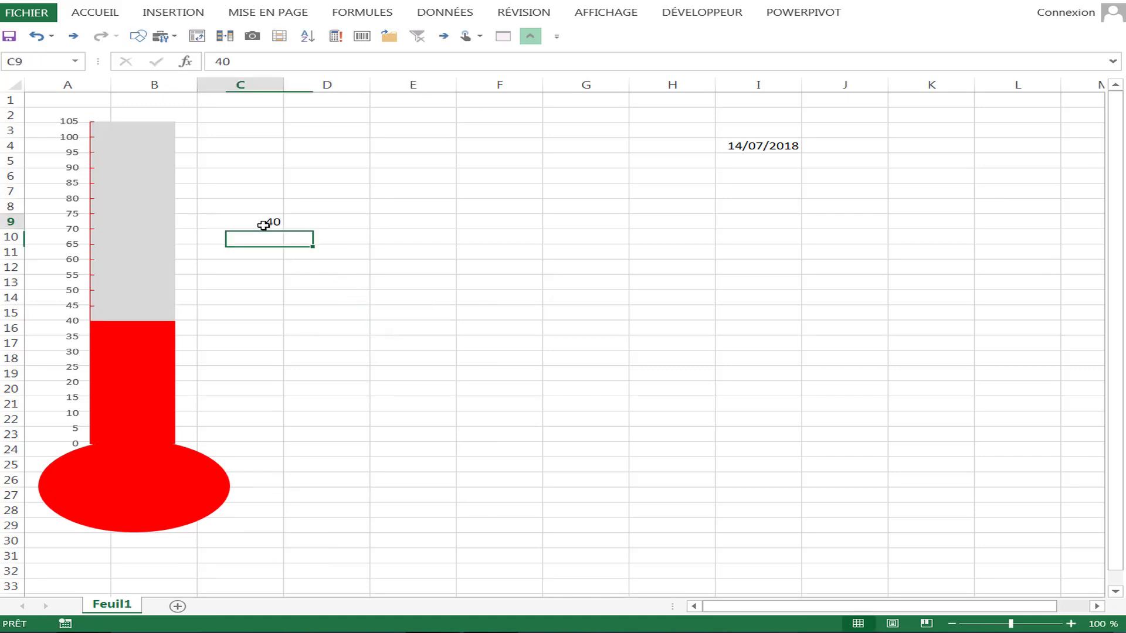
type("20")
left_click(326, 296)
left_click(272, 222)
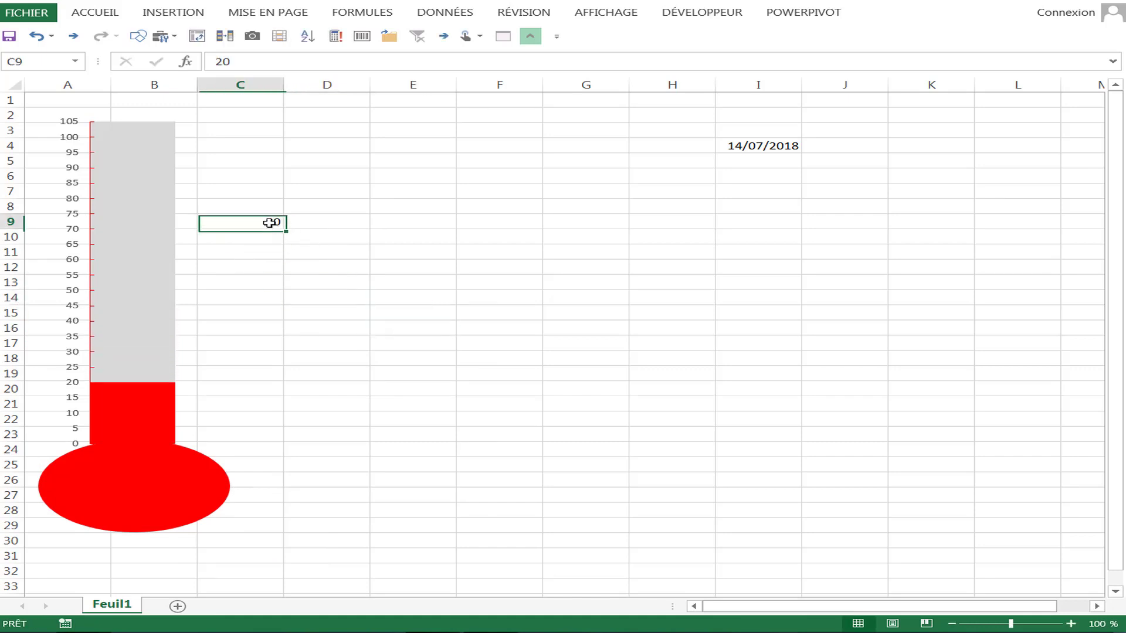
type("98")
left_click(302, 312)
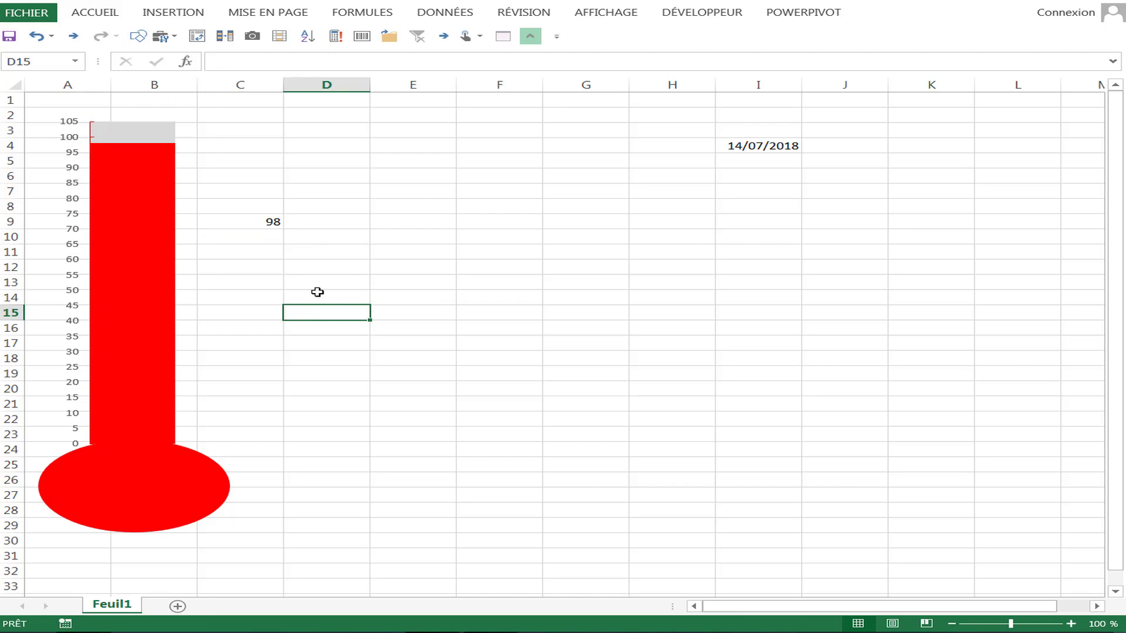
left_click(547, 259)
- Fill row 10 with 85, 10, 5, 5 in F10:I10 and 100 in J10
left_click(503, 235)
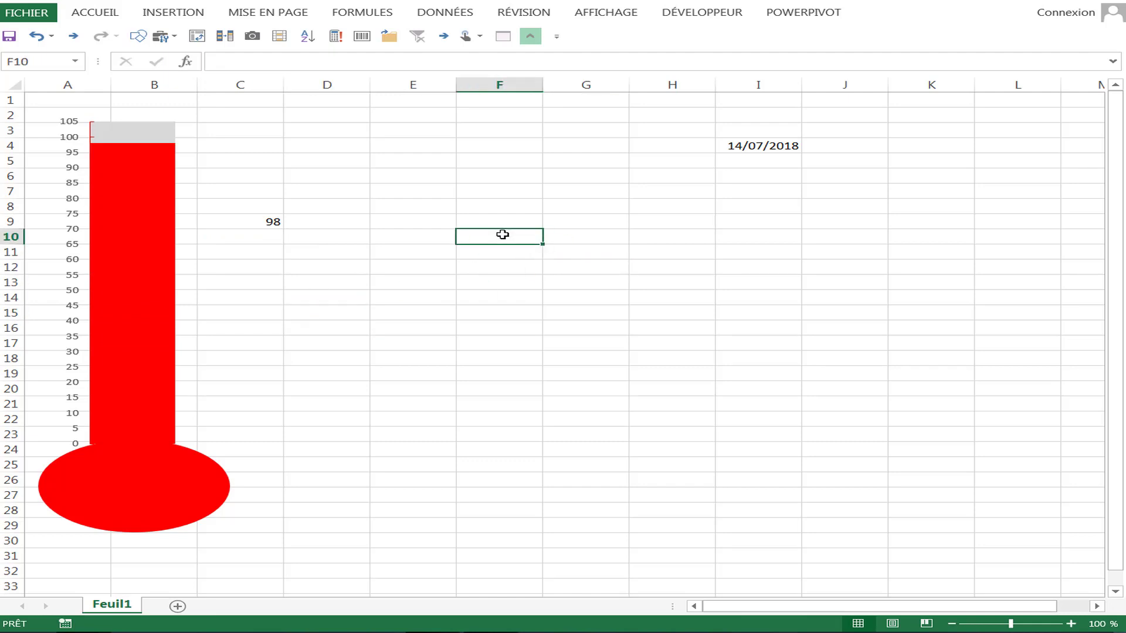
type("8")
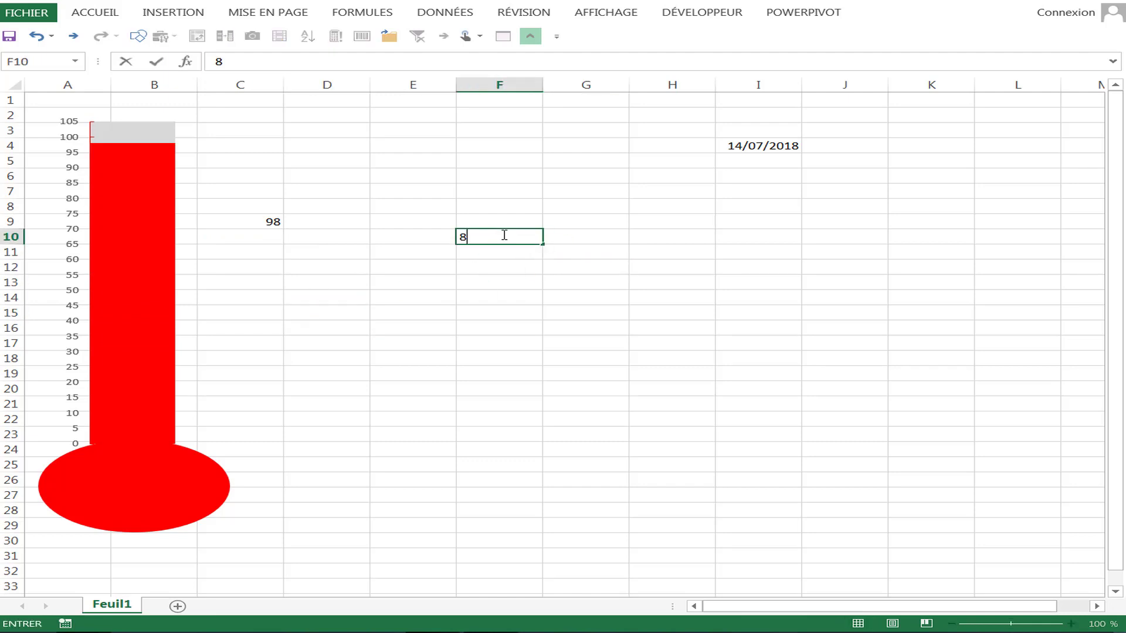
type("5")
key("Tab")
type("10")
key("Tab")
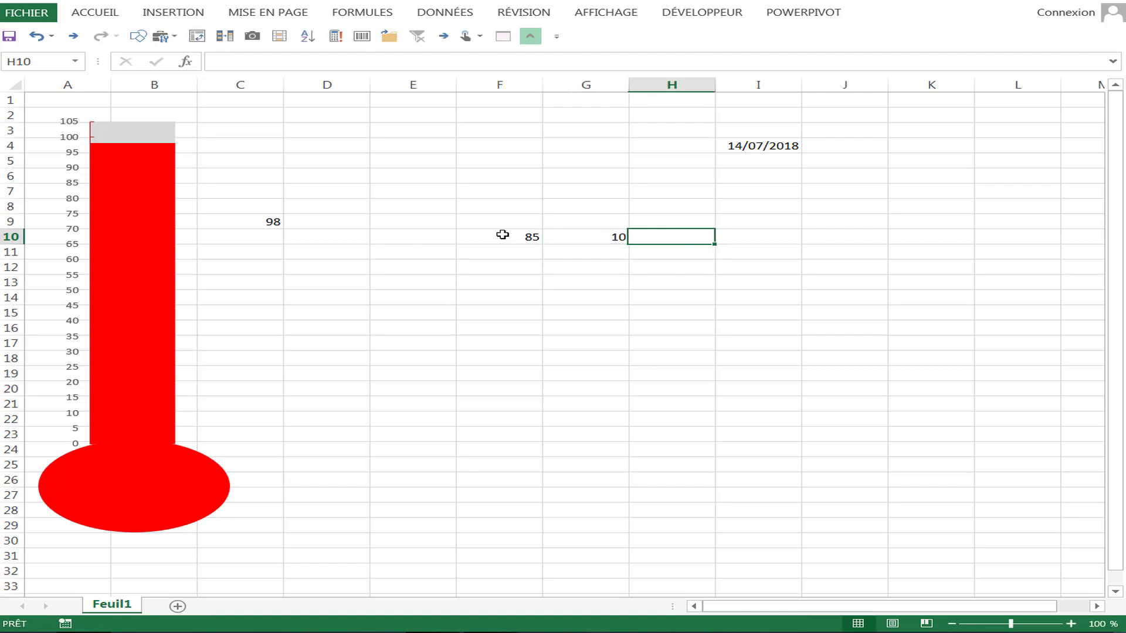
type("5")
key("Tab")
type("5")
key("Tab")
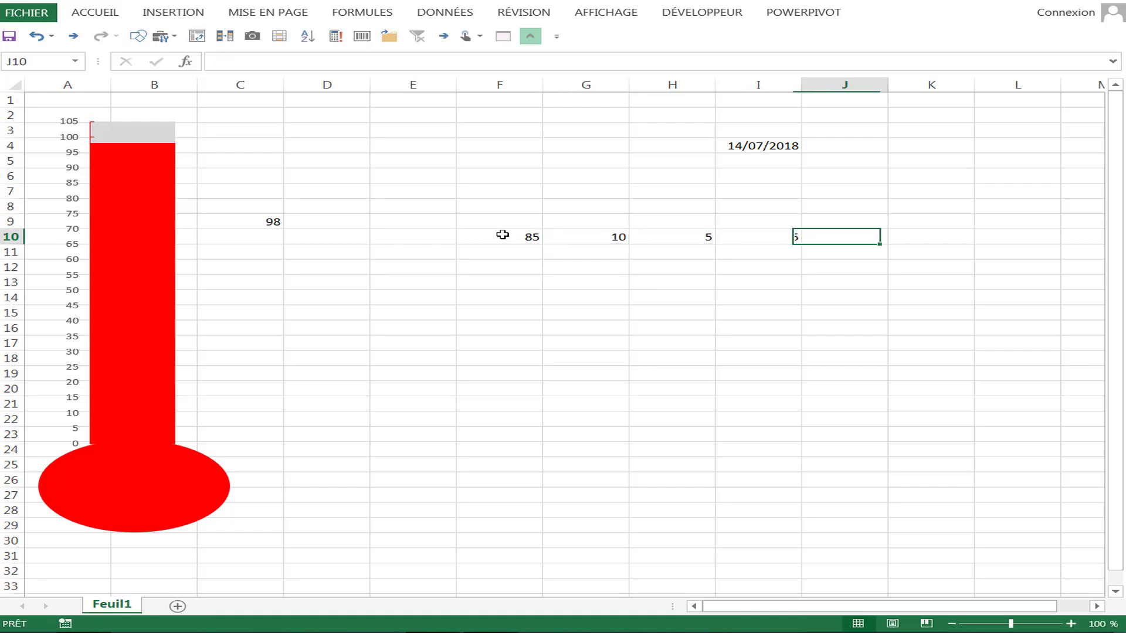
type("100")
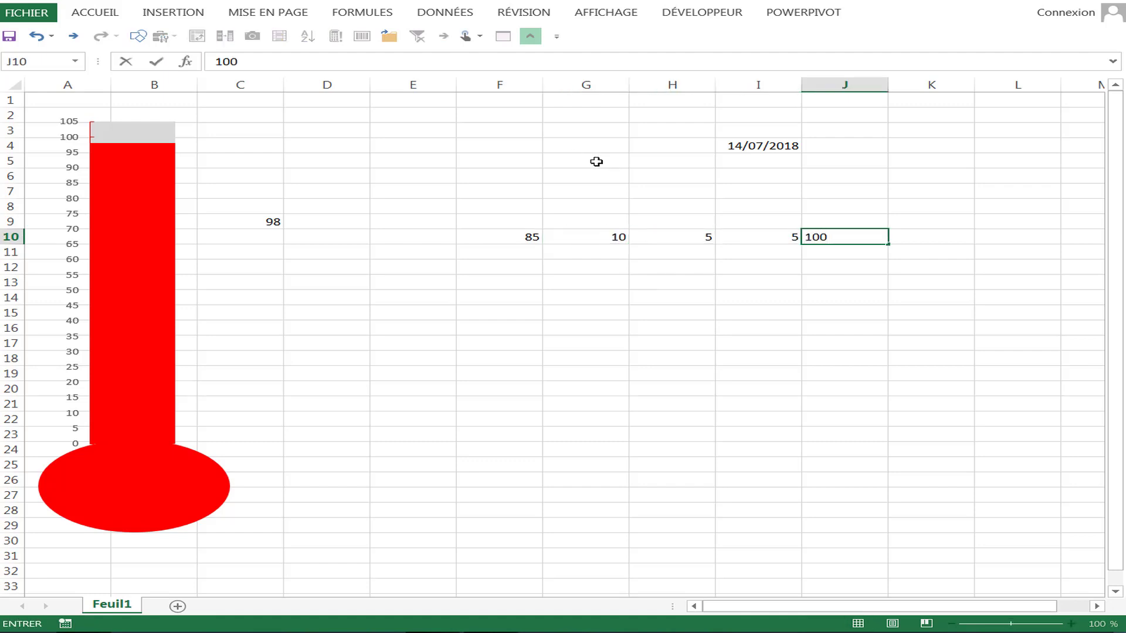
left_click(506, 373)
- Change I10 to 100 and clear the leftover 100 from J10
left_click_drag(518, 239, 721, 241)
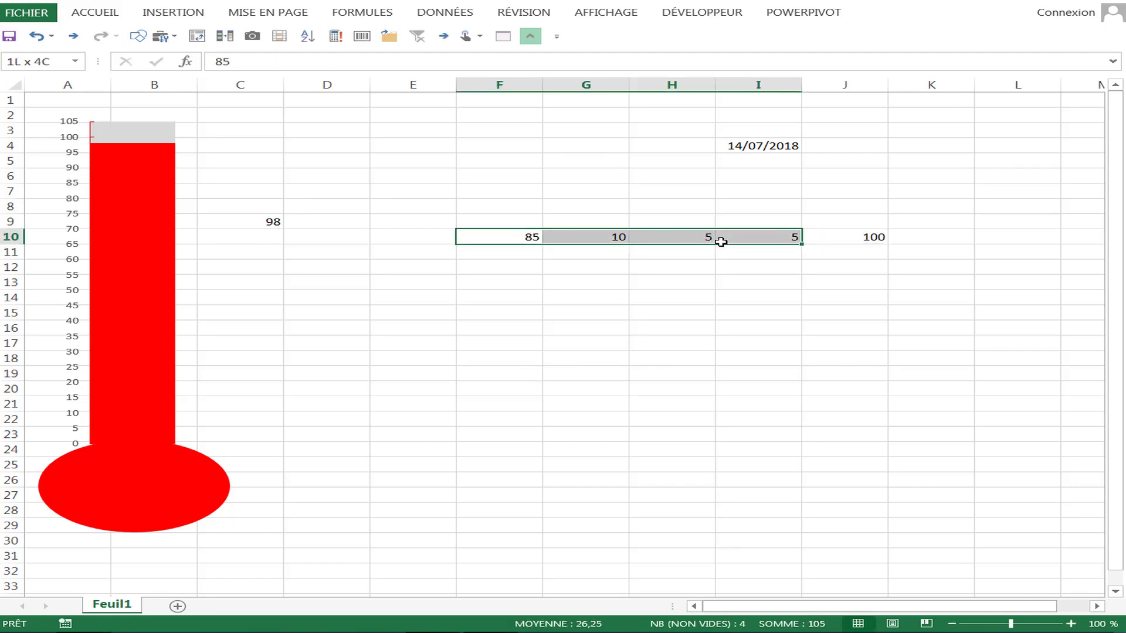
left_click(721, 241)
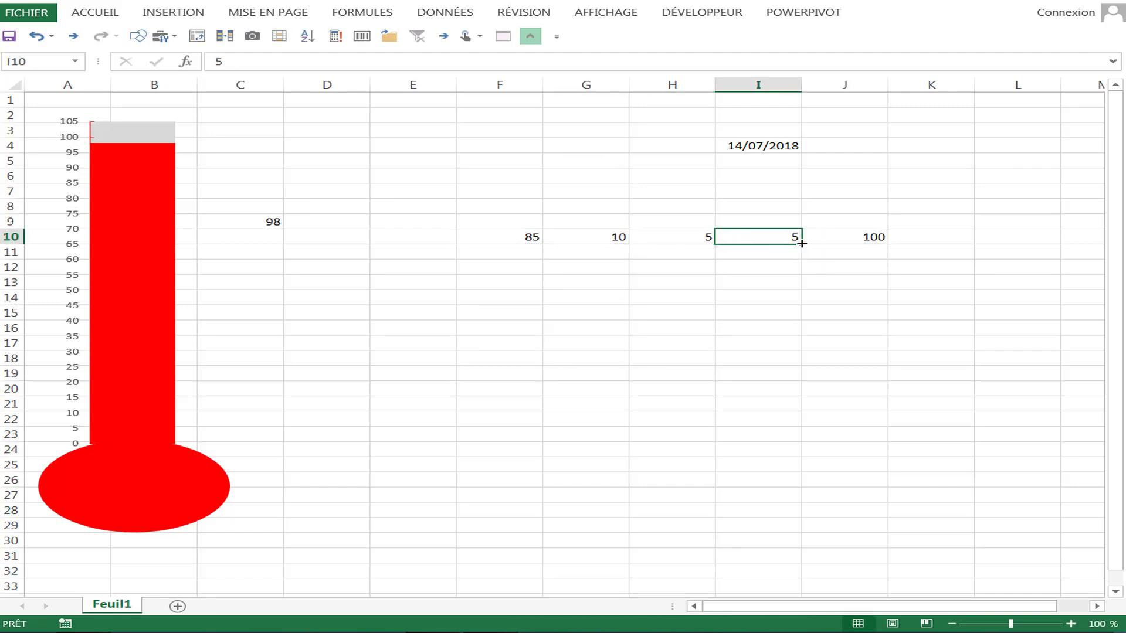
key("Delete")
type("100")
left_click(827, 294)
left_click(855, 235)
key("Delete")
left_click(844, 320)
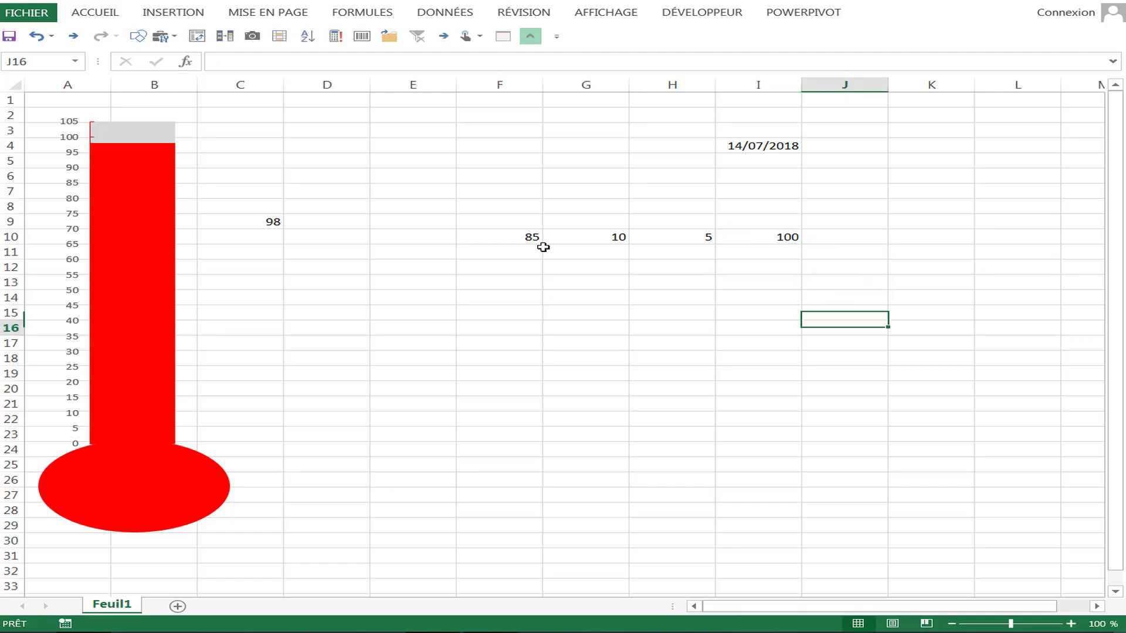
left_click_drag(523, 238, 646, 241)
- Link F11 to C9 with =C9 and enter 1 in G11
left_click(524, 256)
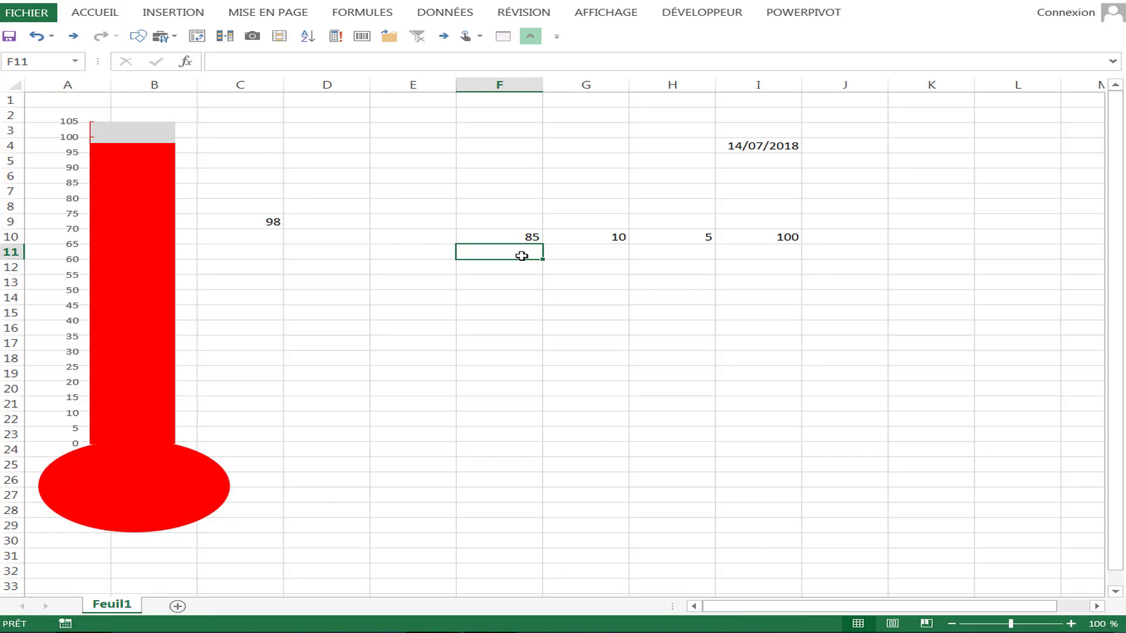
type("=")
left_click(274, 223)
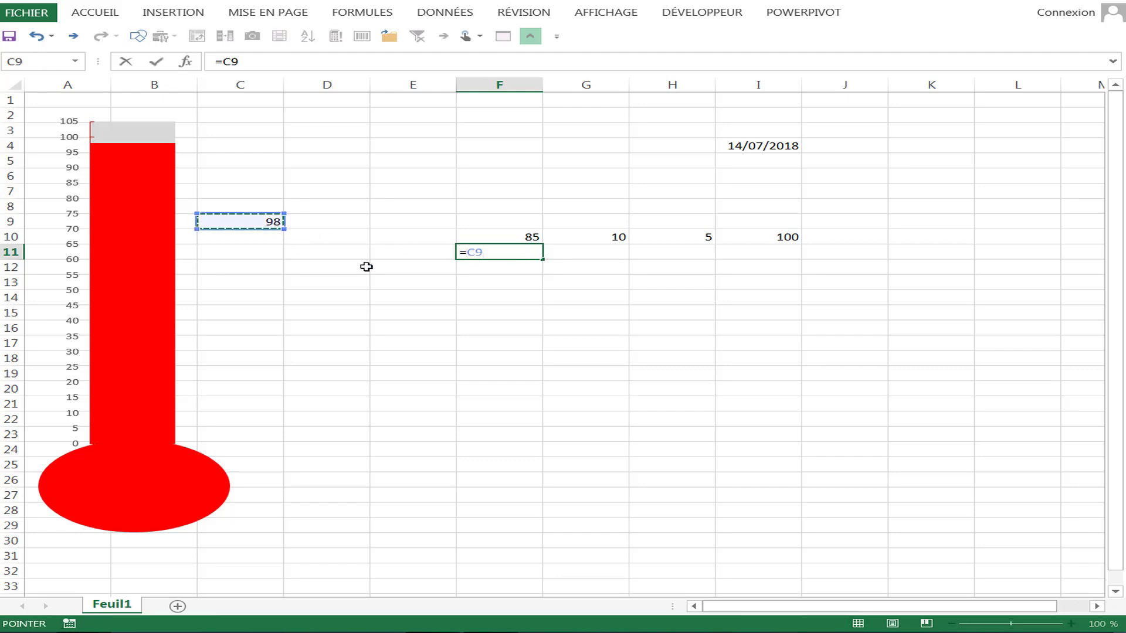
key("Return")
left_click(601, 250)
type("1")
left_click(638, 299)
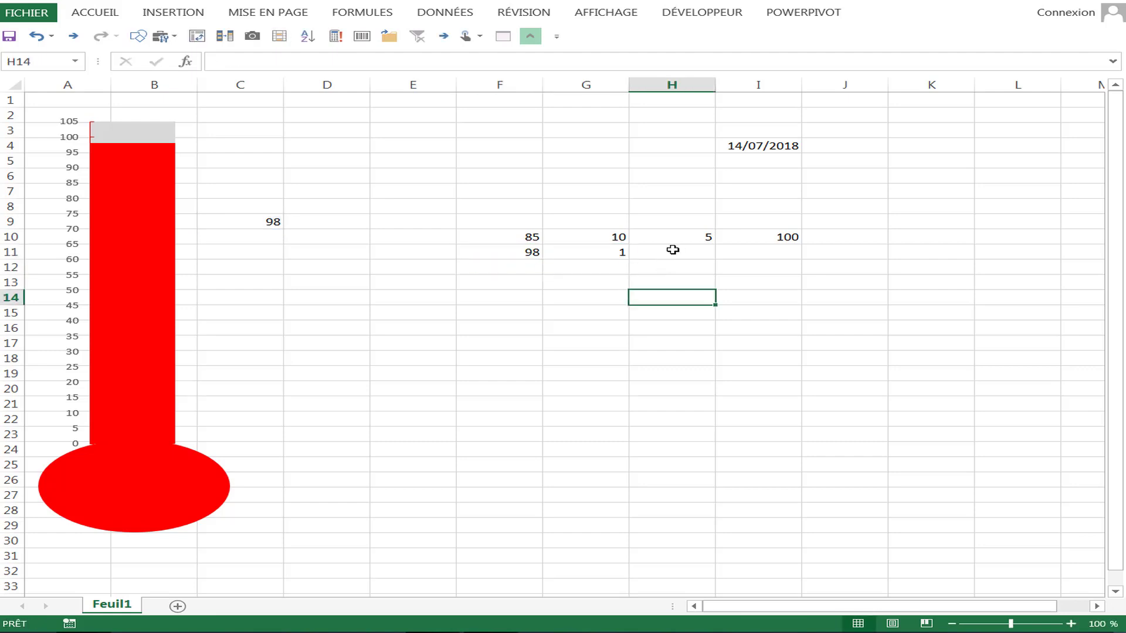
- Put the remainder-to-100 formula using G11 and F11 in H11
left_click(673, 250)
type("+100-")
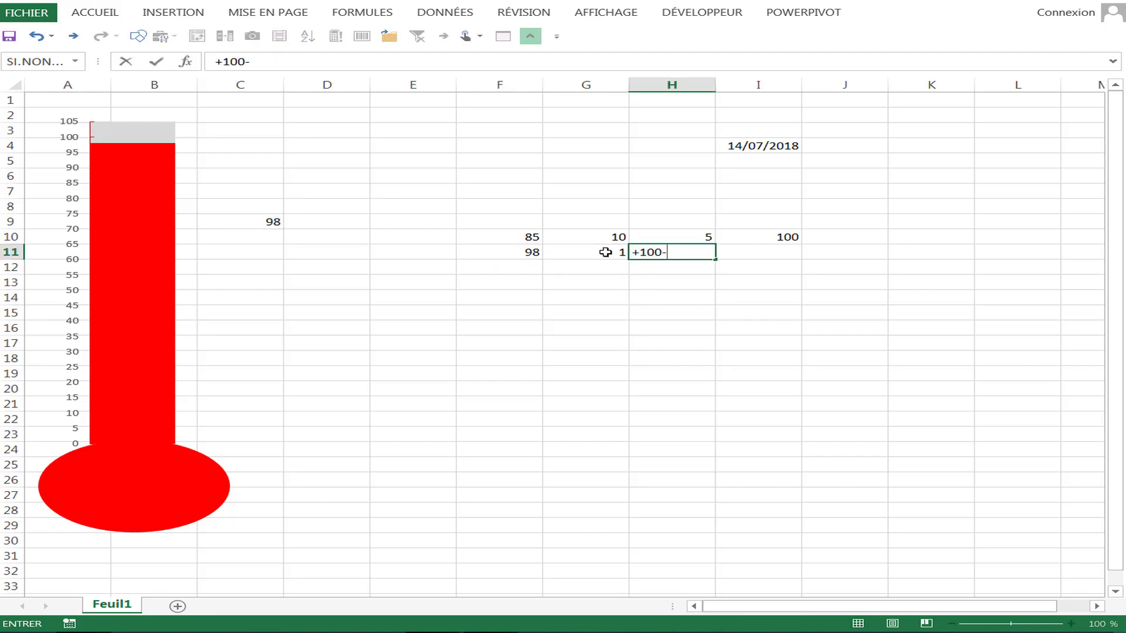
left_click(606, 252)
type("-G11-")
left_click(536, 252)
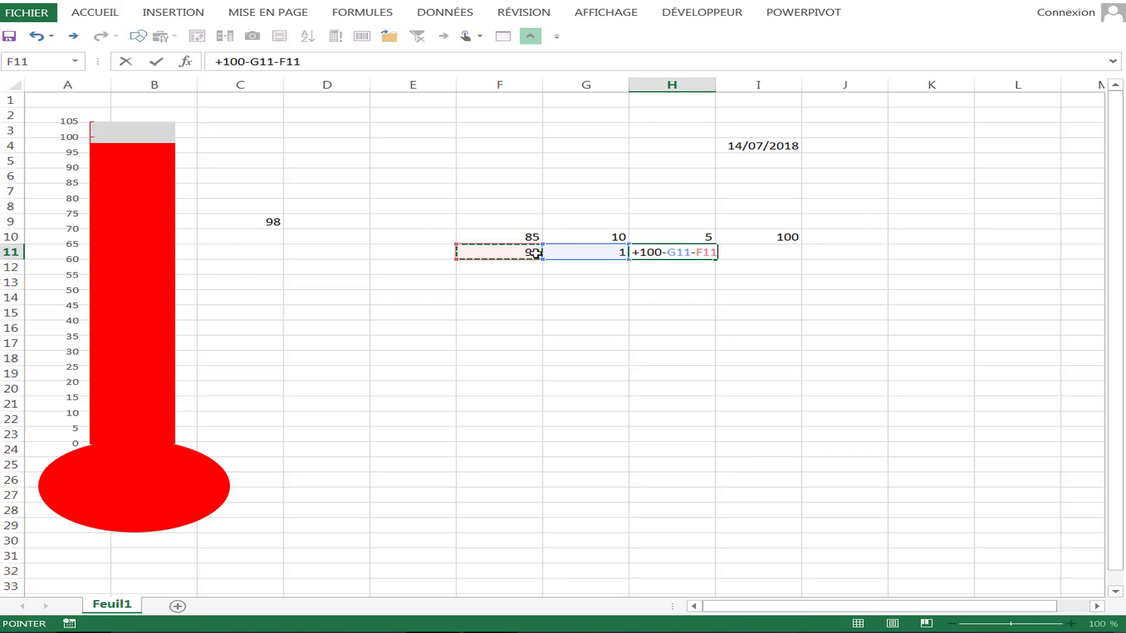
key("Return")
- Enter 100 in I11, check G11 and H11, and select F10:I11
left_click(743, 258)
type("1")
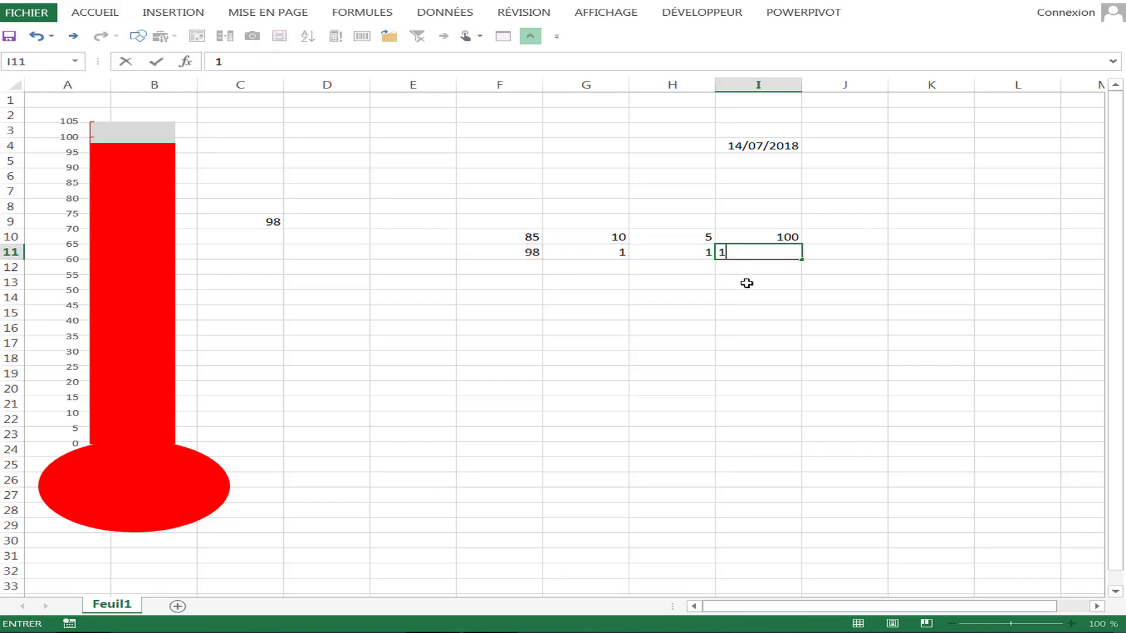
type("00")
left_click(701, 321)
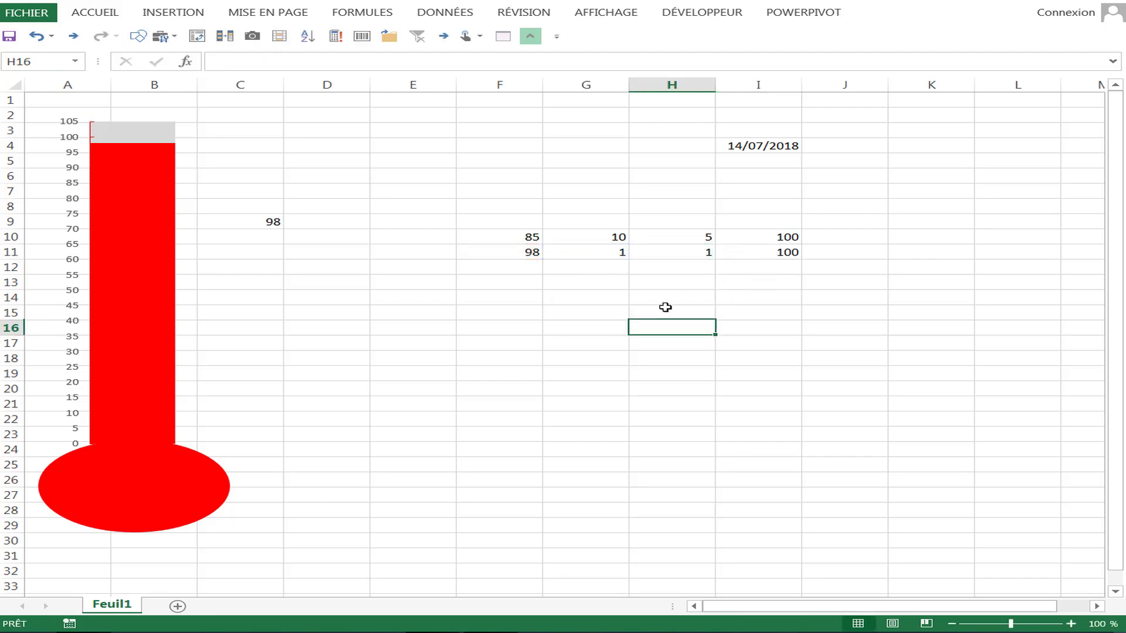
left_click(594, 251)
left_click(671, 251)
key("Down")
key("Down")
key("Down")
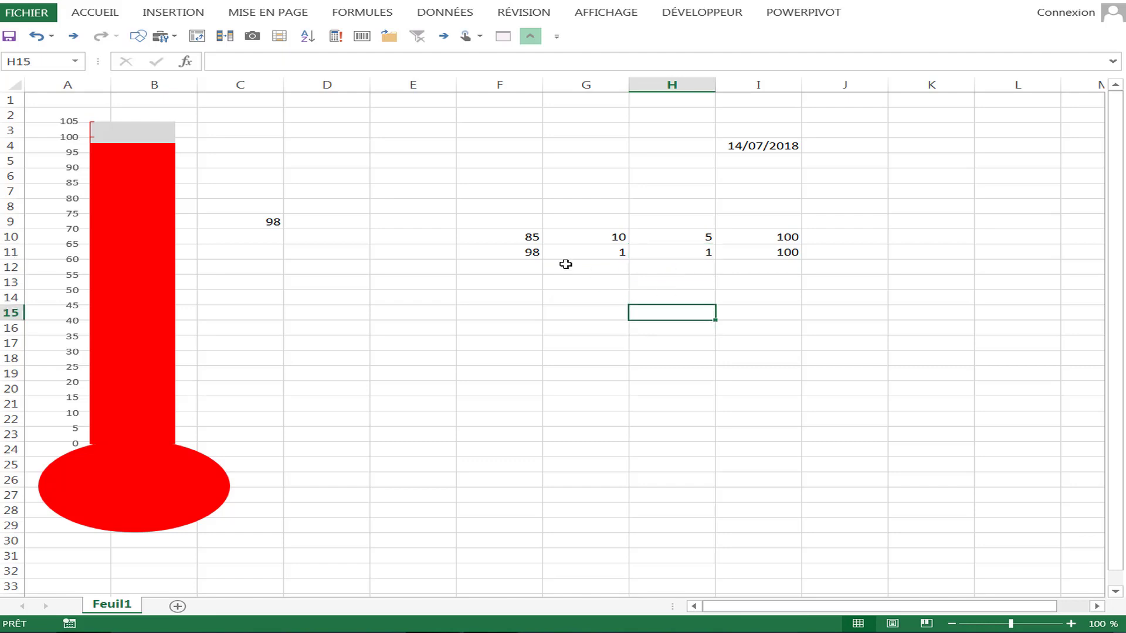
left_click_drag(534, 240, 765, 252)
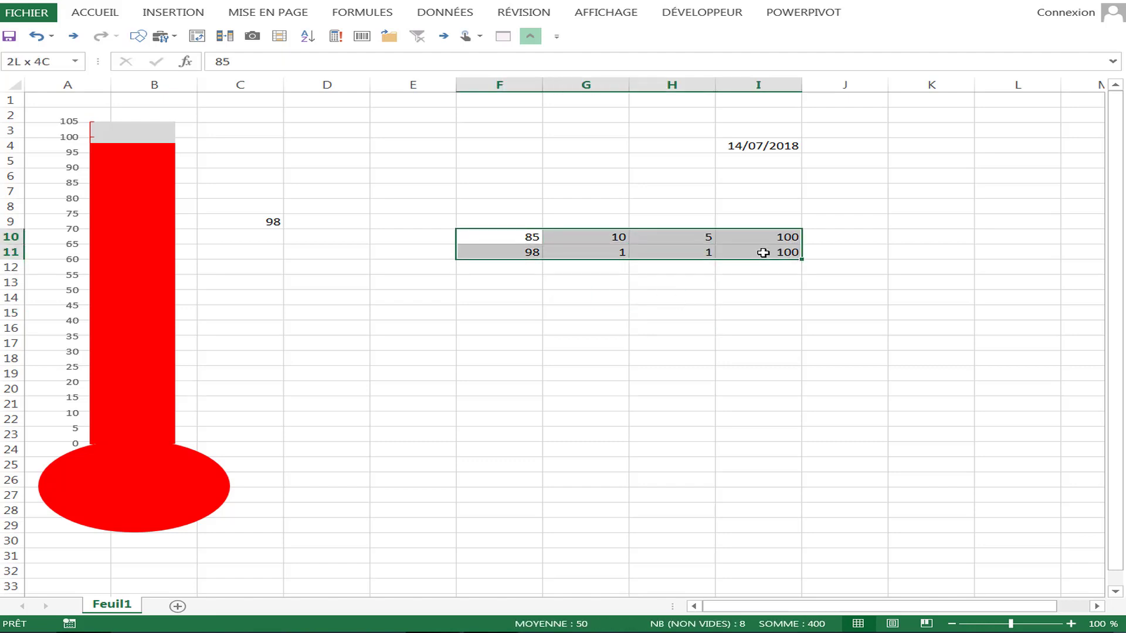
- Insert the AIGUILLE gauge template chart and drag it below the table around rows 15–30
left_click(159, 13)
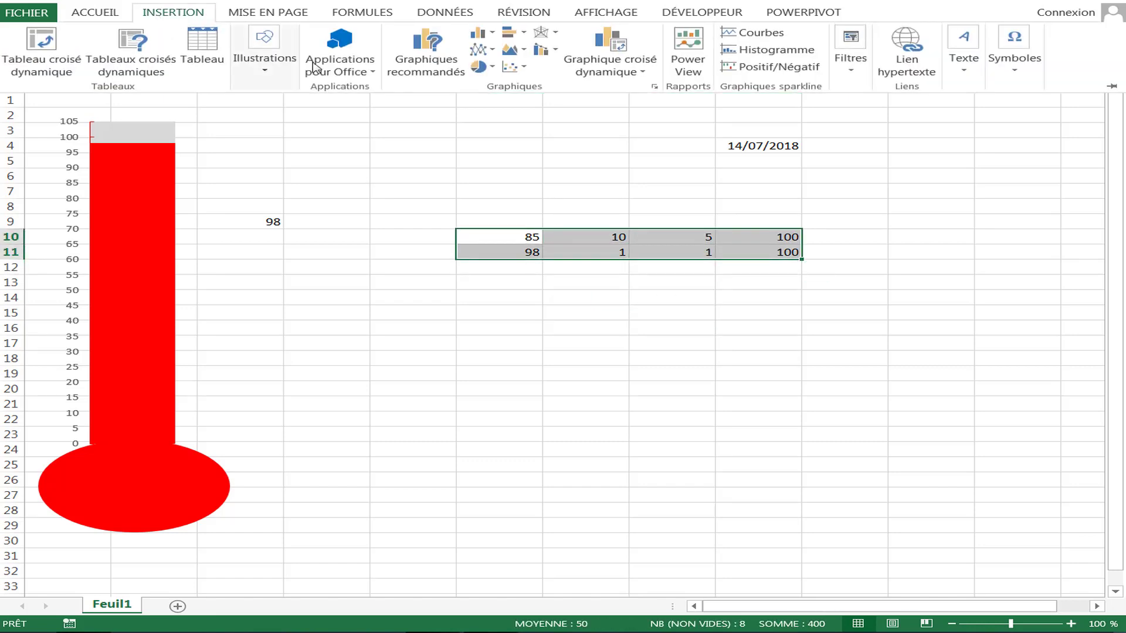
left_click(511, 67)
left_click(541, 258)
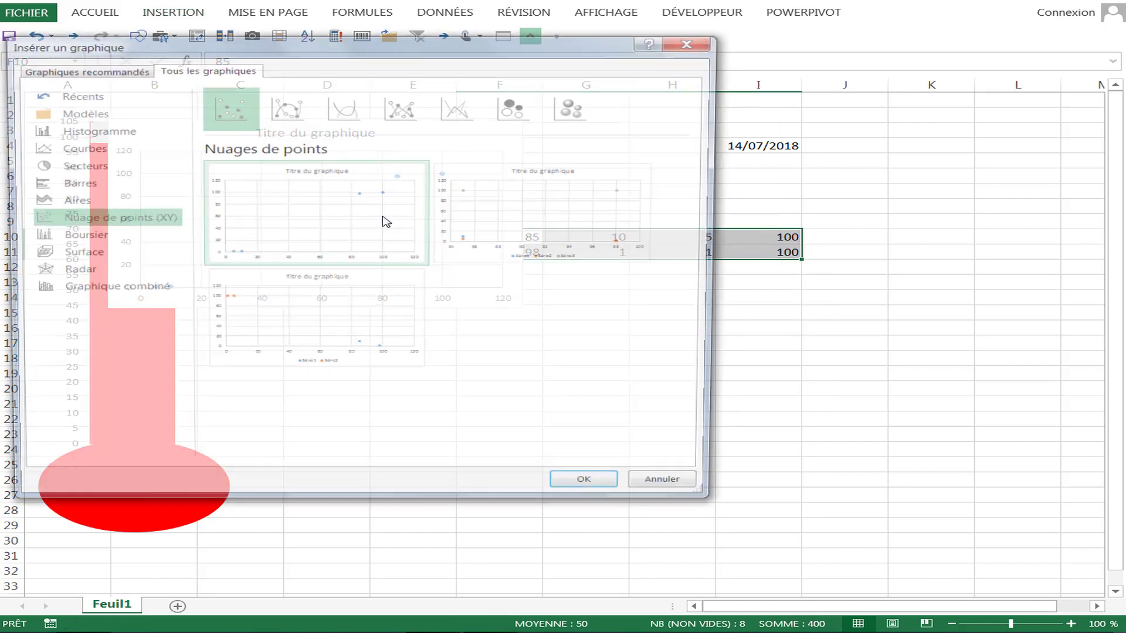
left_click(76, 112)
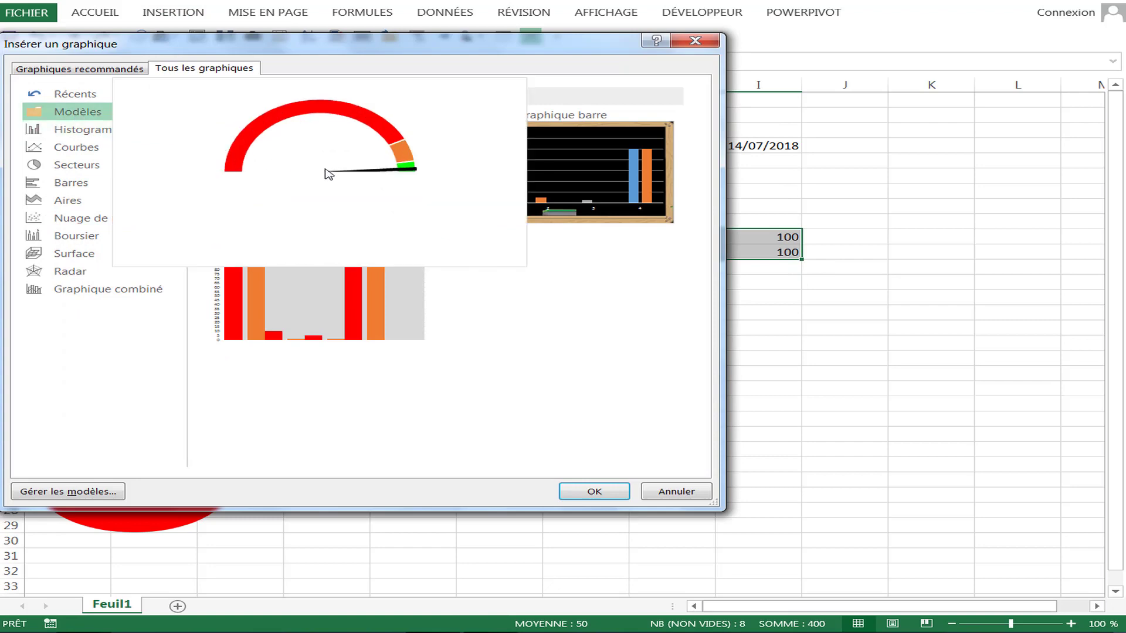
left_click(595, 491)
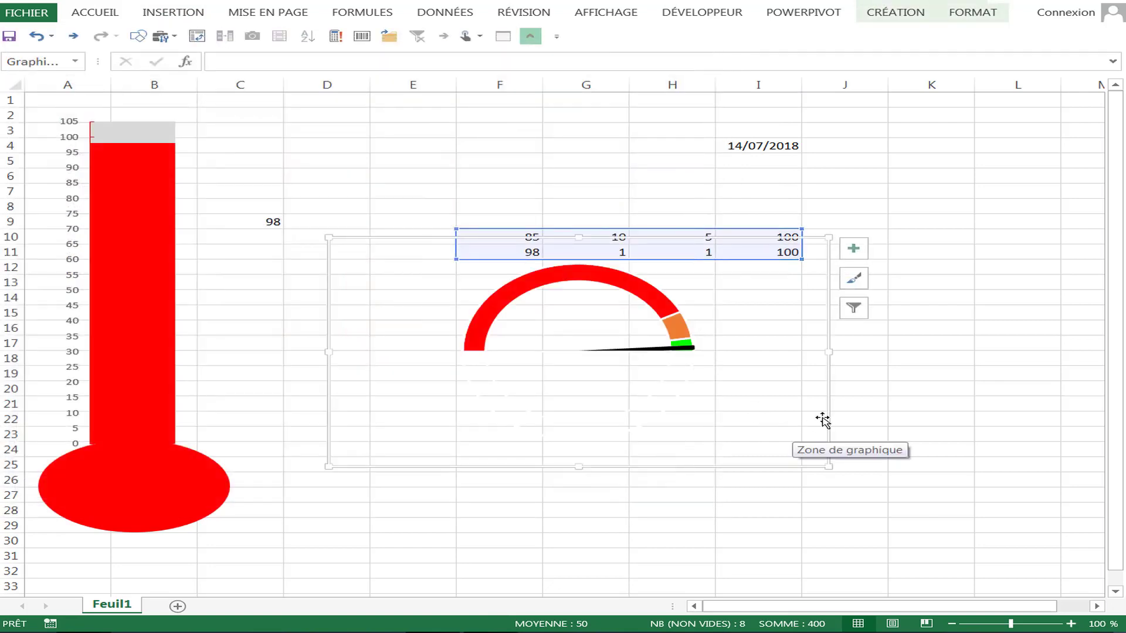
left_click_drag(762, 420, 780, 497)
left_click_drag(351, 174, 343, 194)
- Set C9 to 42, then 66, and select the gauge needle to confirm it moved
left_click(269, 222)
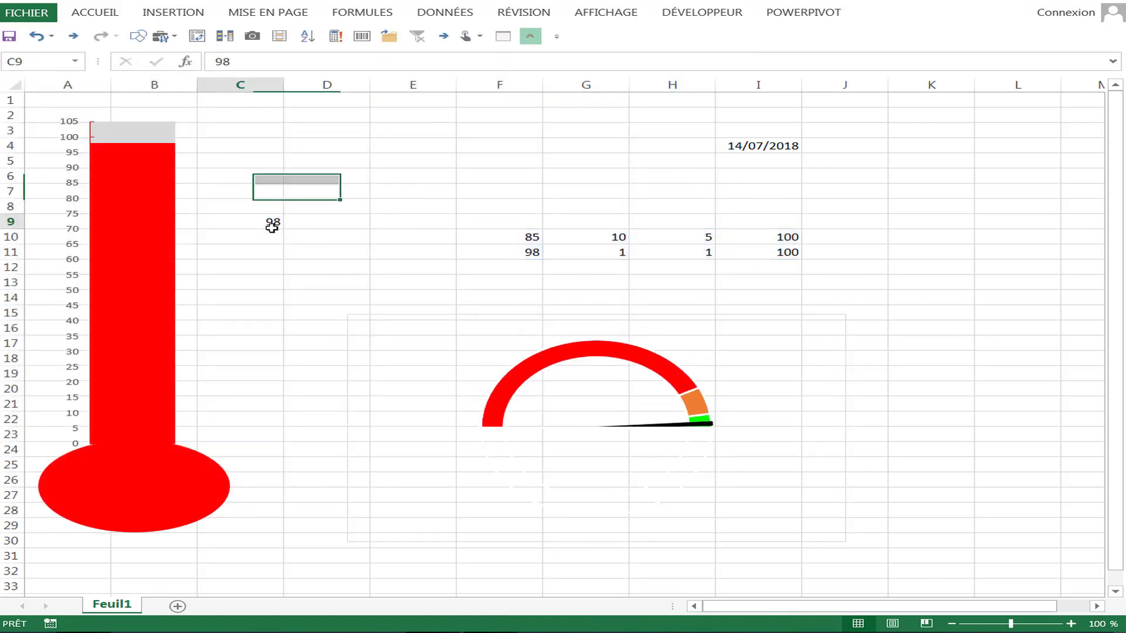
type("42")
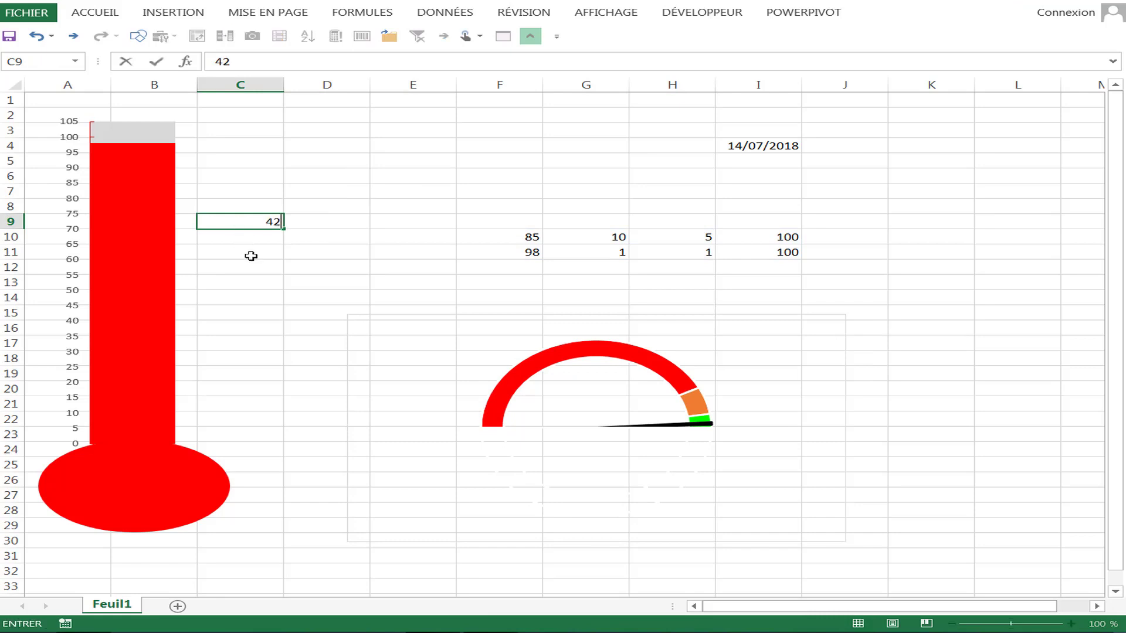
left_click(267, 285)
left_click(257, 221)
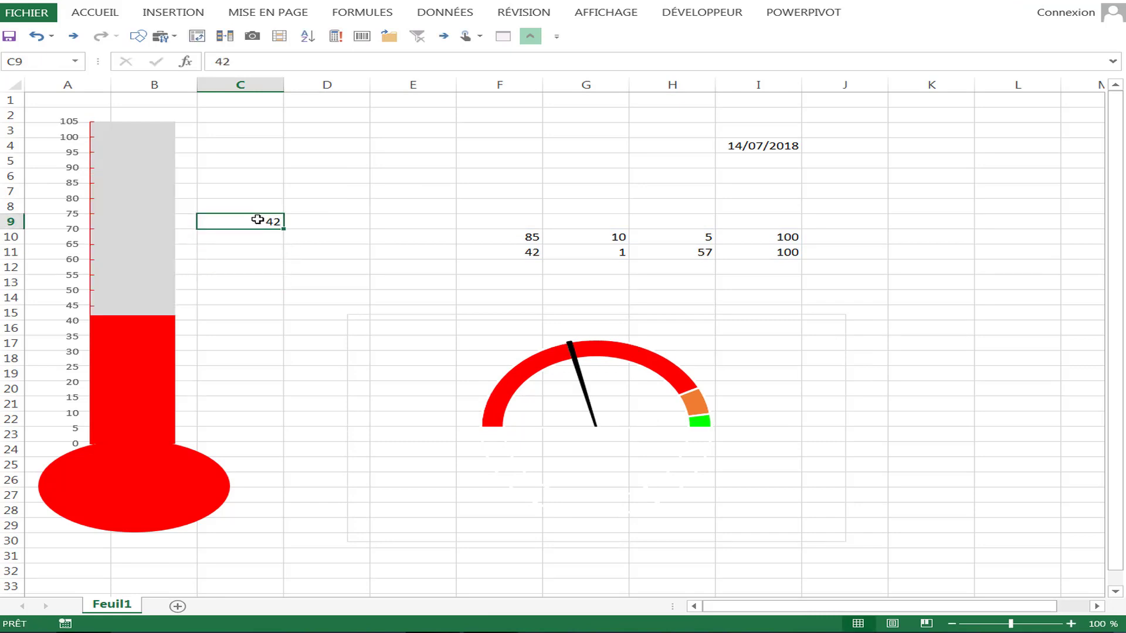
type("66")
left_click(311, 280)
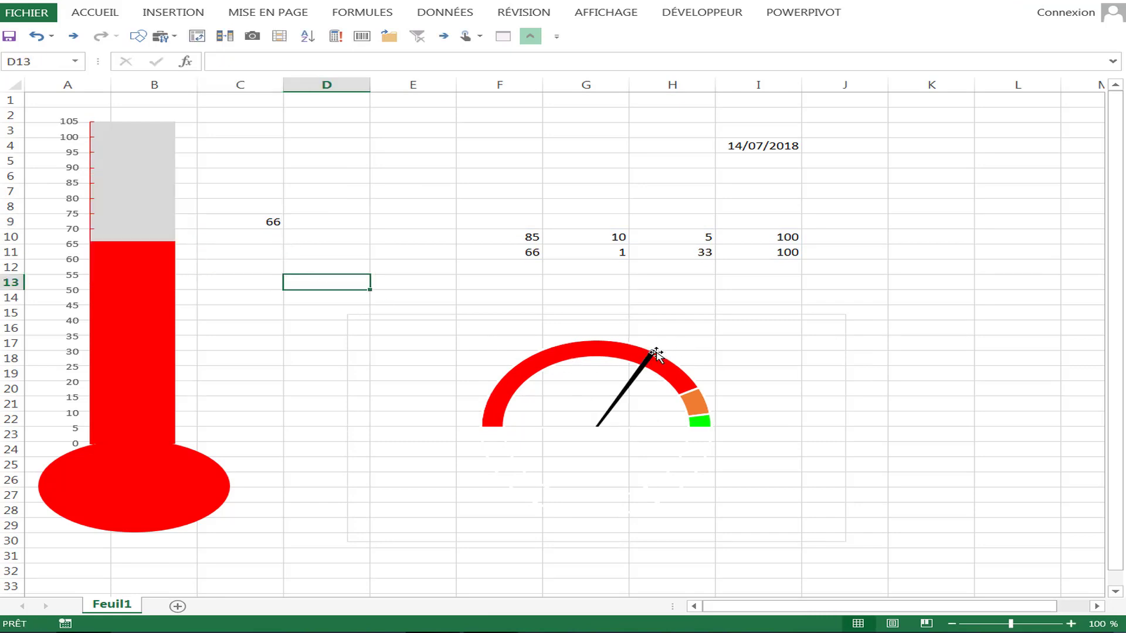
left_click(654, 355)
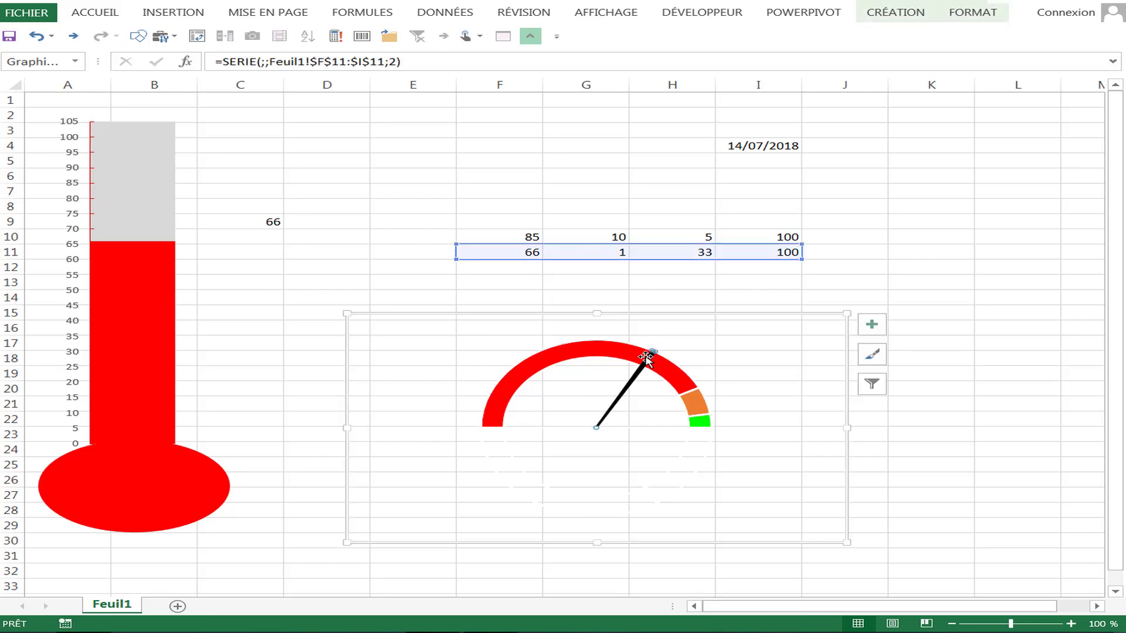
- Add a data label to the gauge needle's tip
right_click(648, 359)
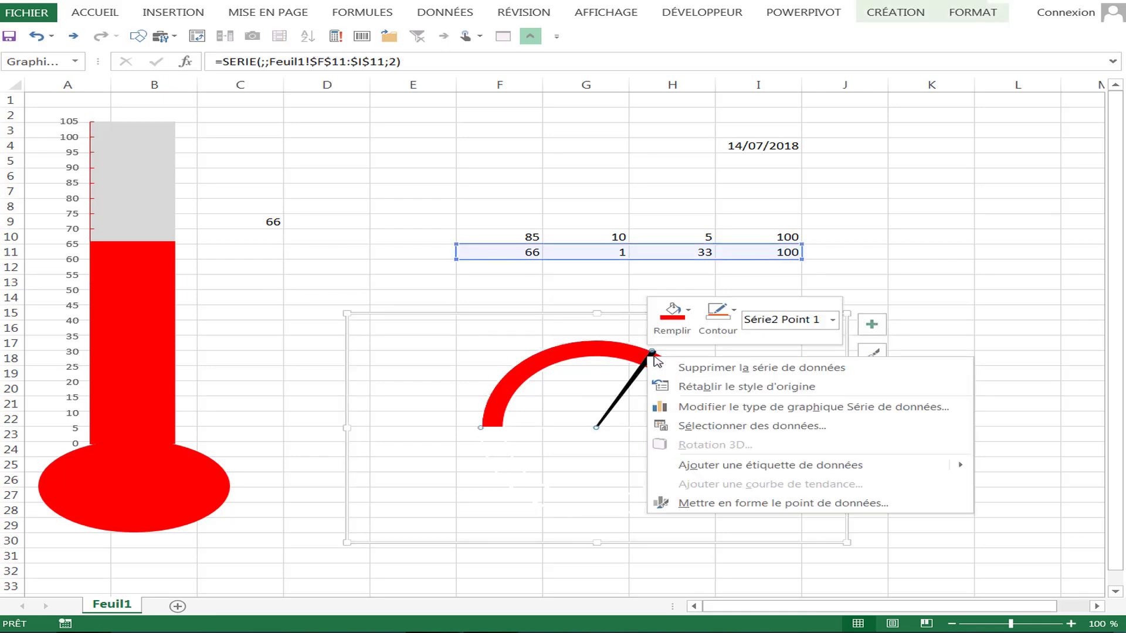
left_click(651, 353)
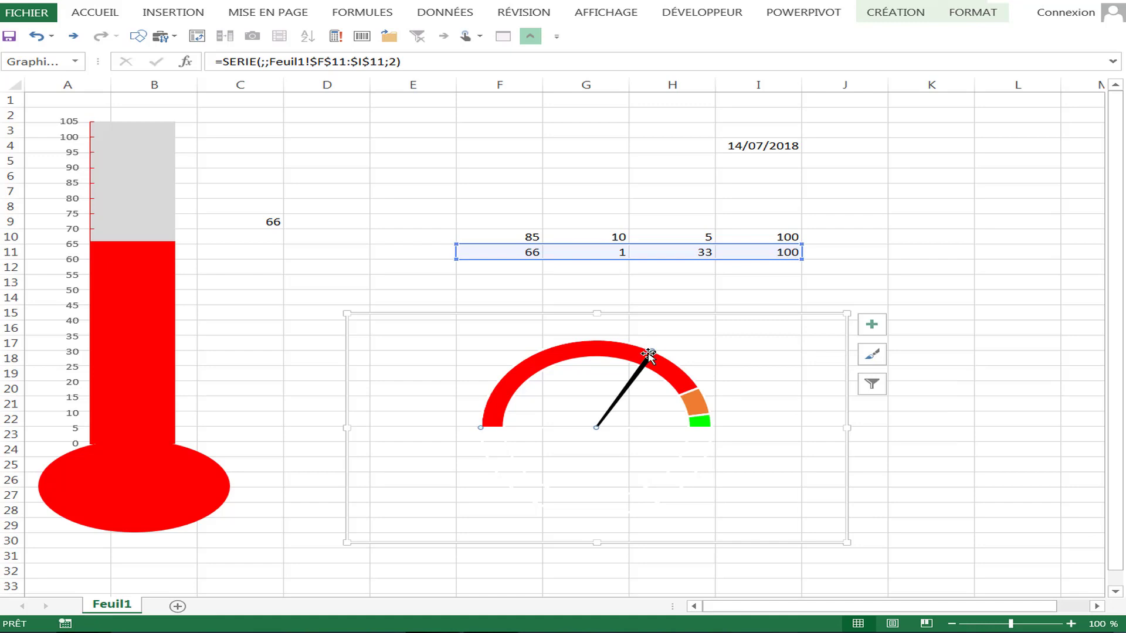
double_click(643, 368)
right_click(644, 368)
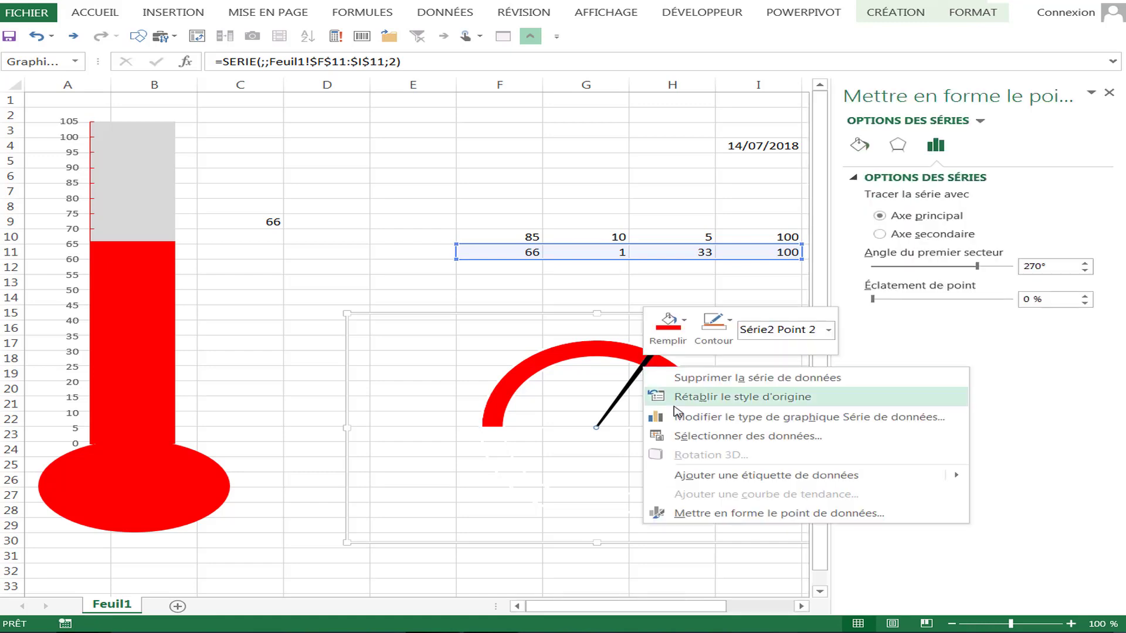
left_click(716, 477)
left_click(667, 346)
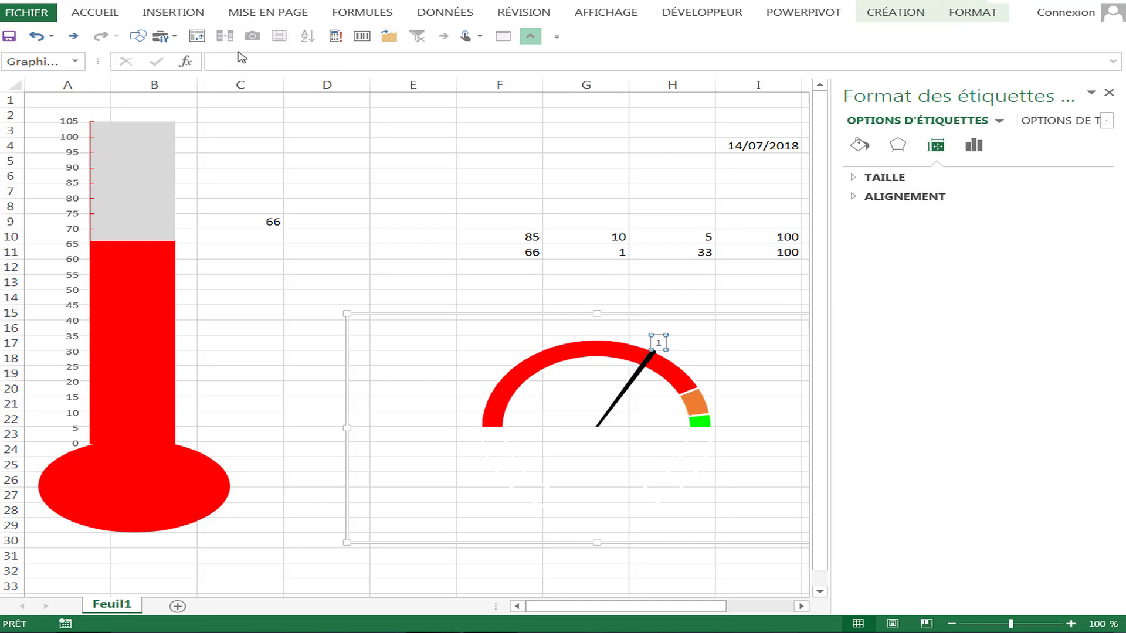
- Link the needle label to cell F11 so it shows 66, then close the formatting pane
left_click(661, 351)
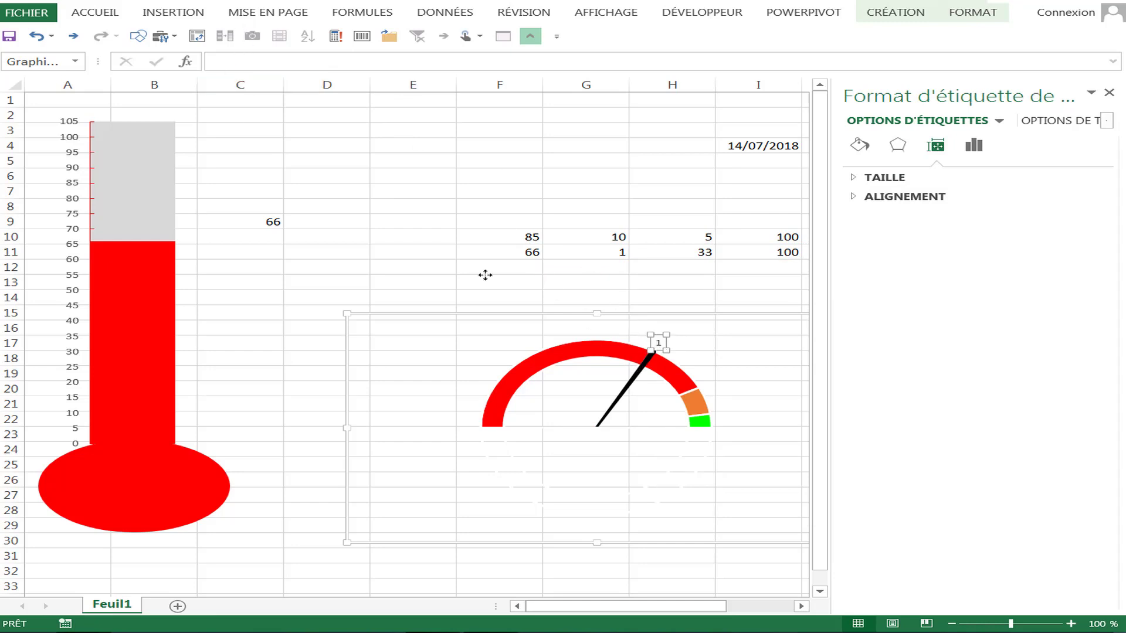
left_click(227, 63)
type("=")
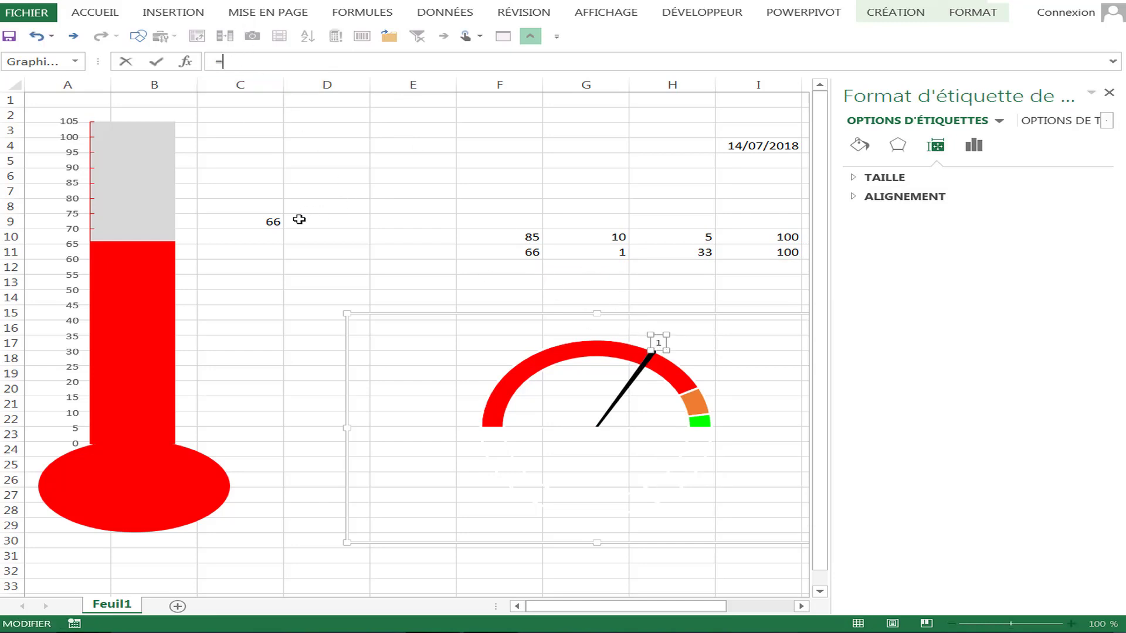
left_click(273, 221)
left_click(503, 251)
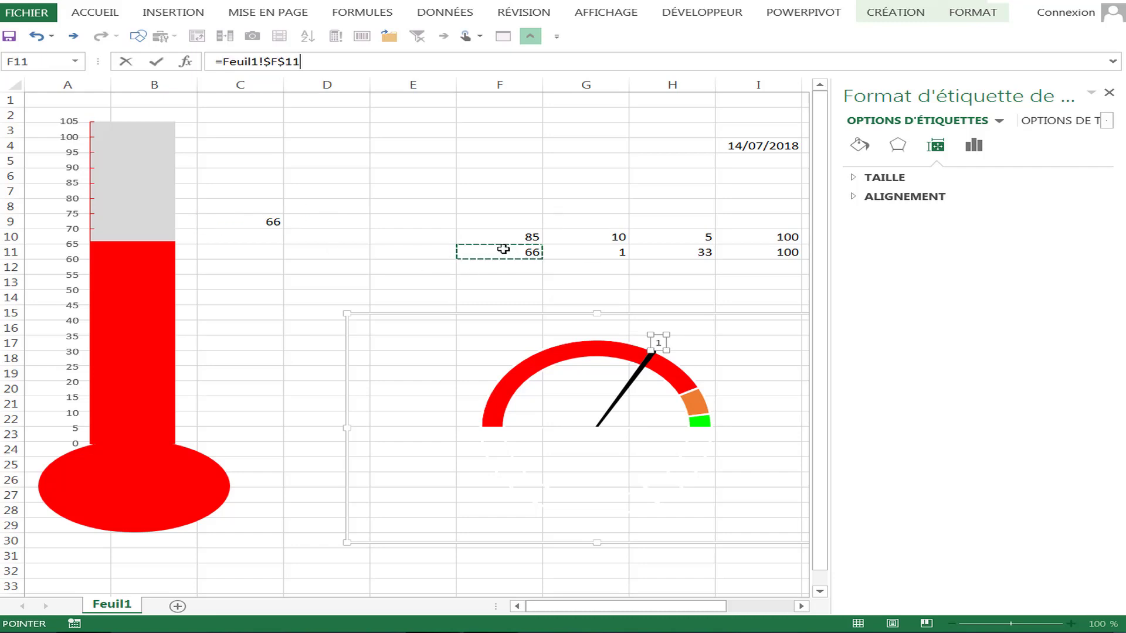
key("Return")
left_click(460, 202)
left_click(1110, 92)
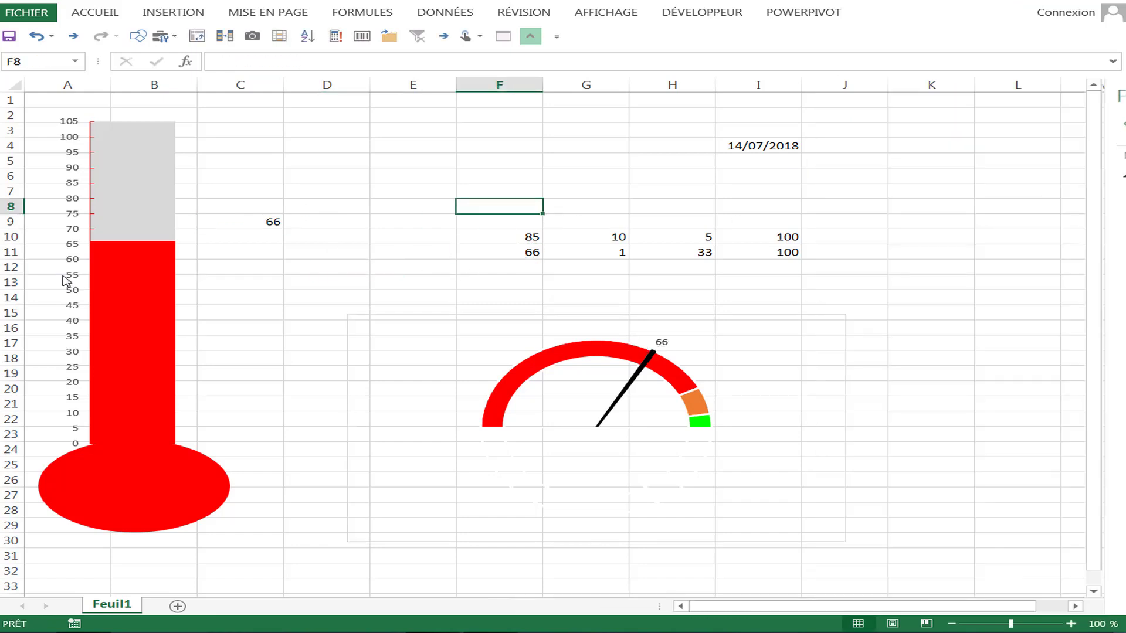
- Add a value label to the thermometer column
left_click(126, 257)
right_click(126, 256)
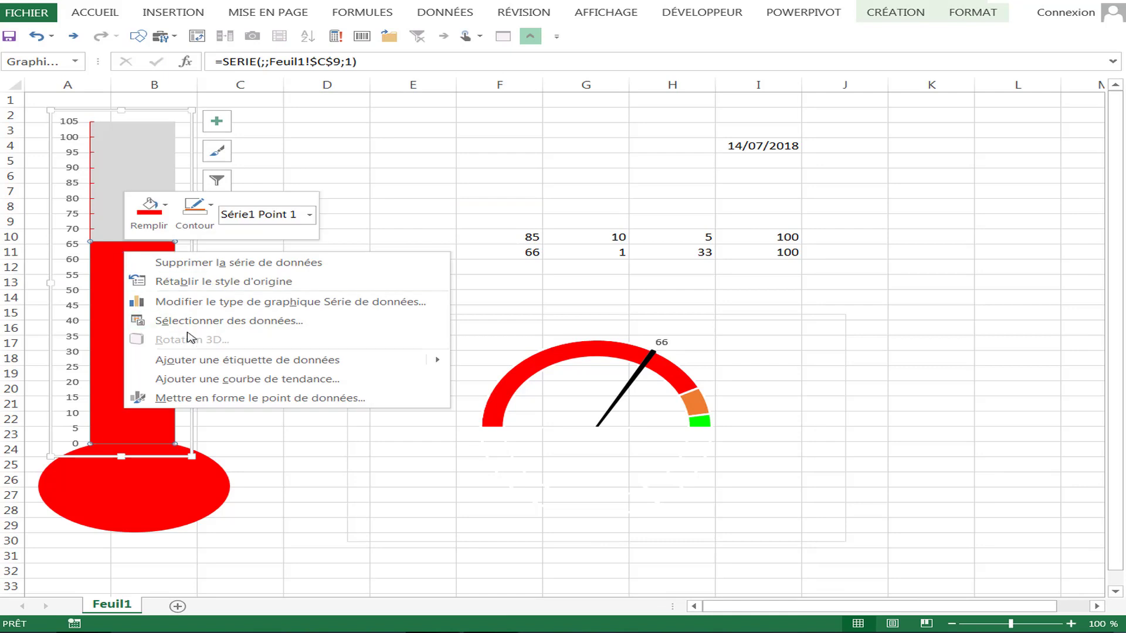
left_click(201, 361)
left_click(271, 338)
- Set C9 to 10, then 55, and select F11:I11
left_click(254, 225)
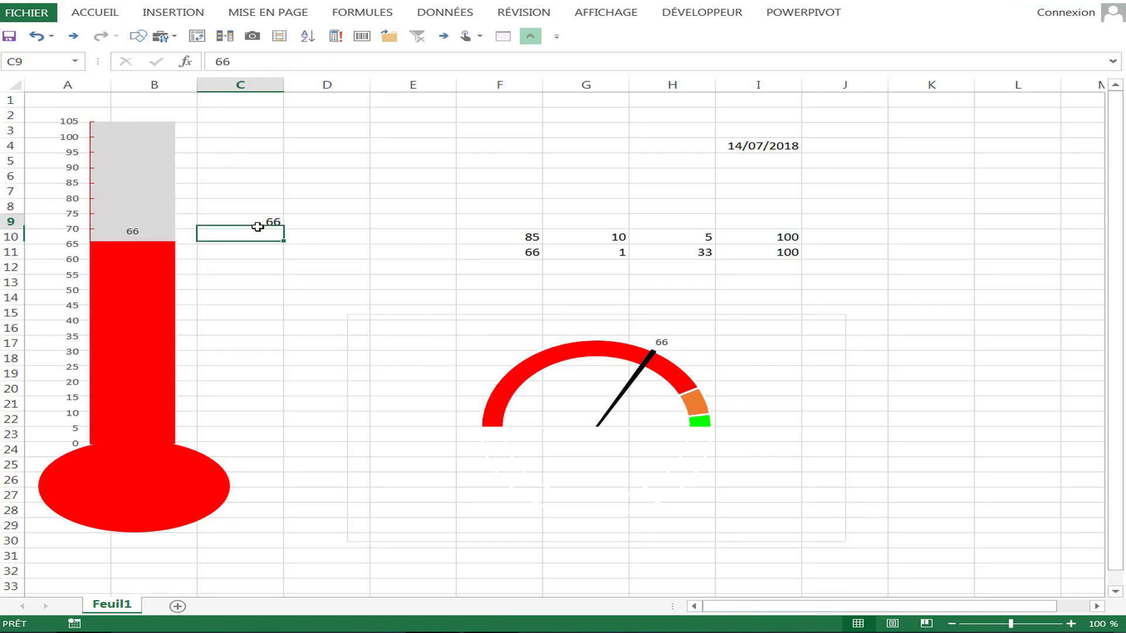
type("10")
left_click(299, 301)
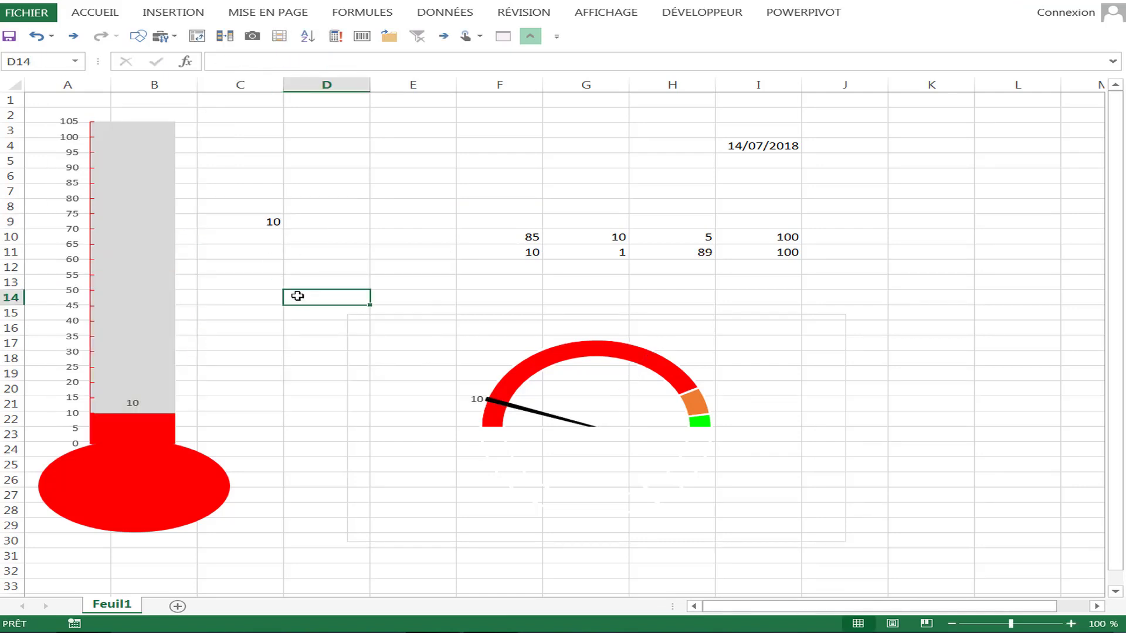
left_click(246, 223)
type("55")
left_click(293, 286)
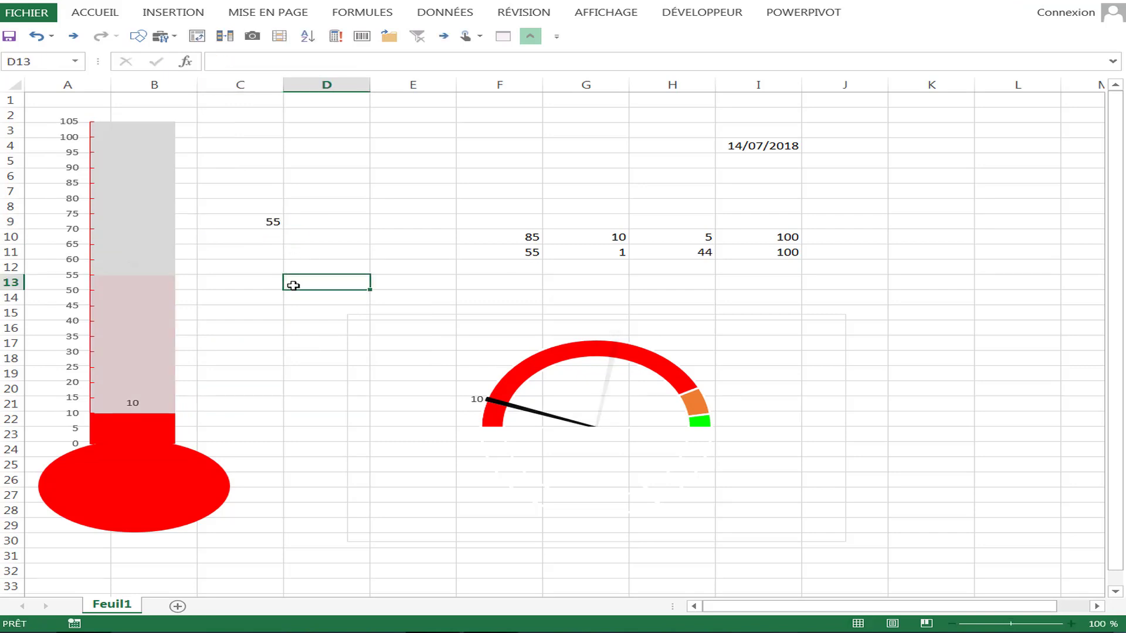
left_click(773, 298)
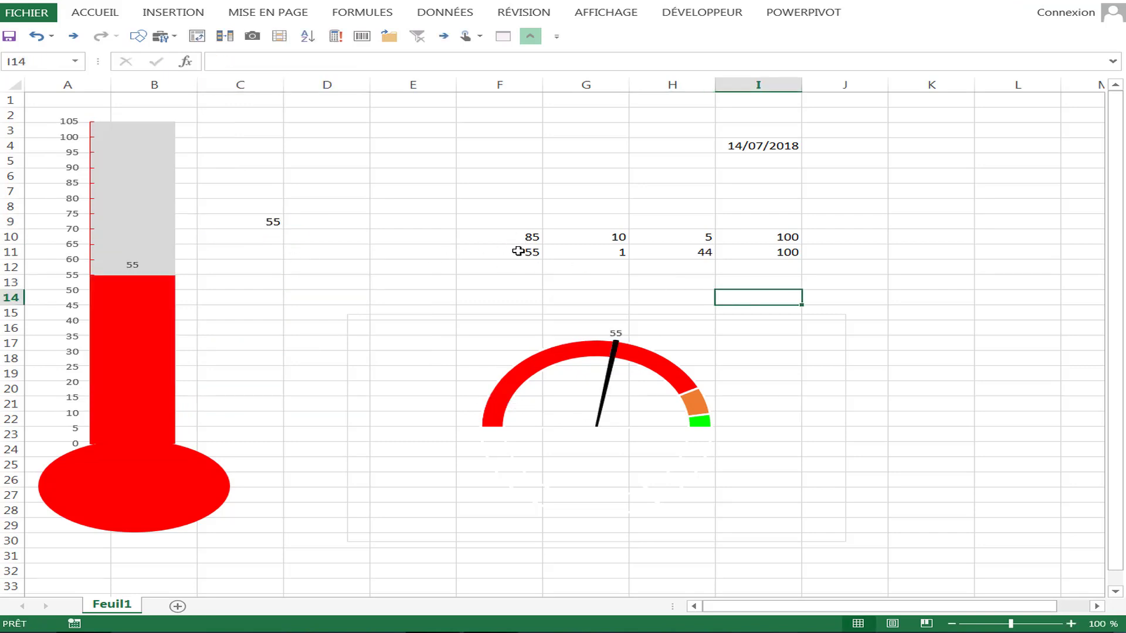
left_click_drag(519, 251, 774, 253)
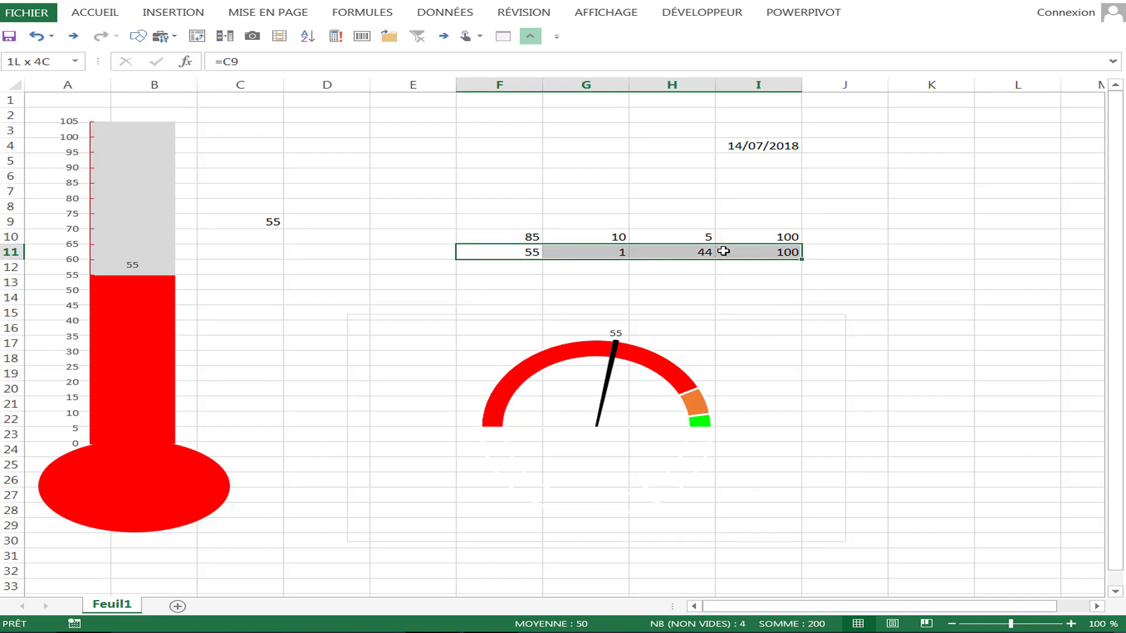
- Insert a chart of F11:I11 from the saved chalkboard bar chart template
left_click(161, 12)
left_click(514, 67)
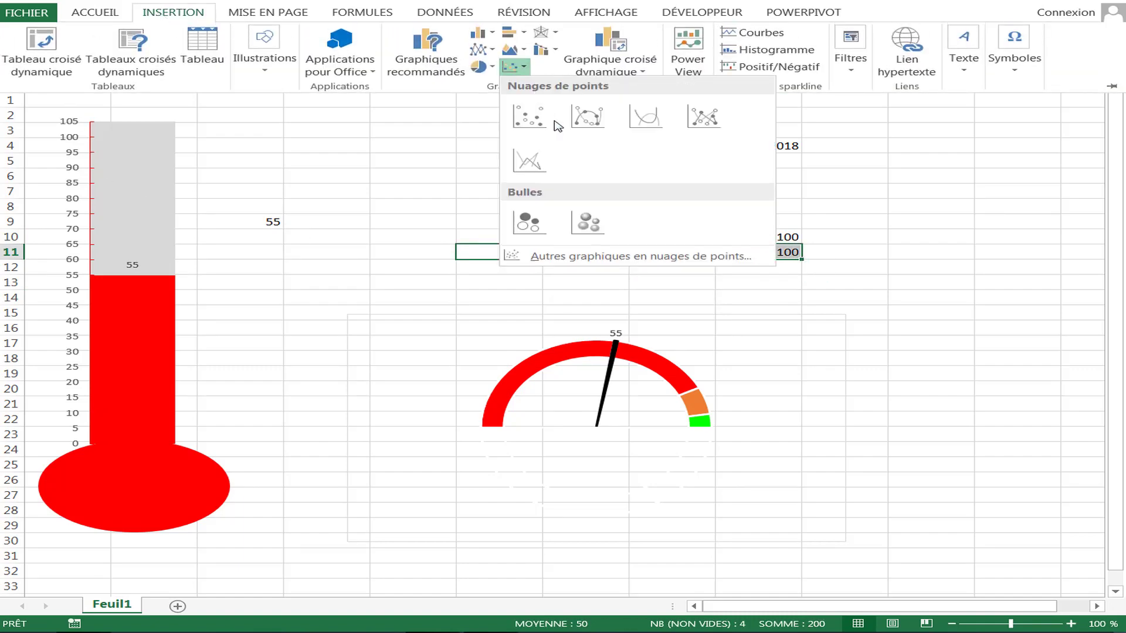
left_click(554, 256)
left_click(65, 112)
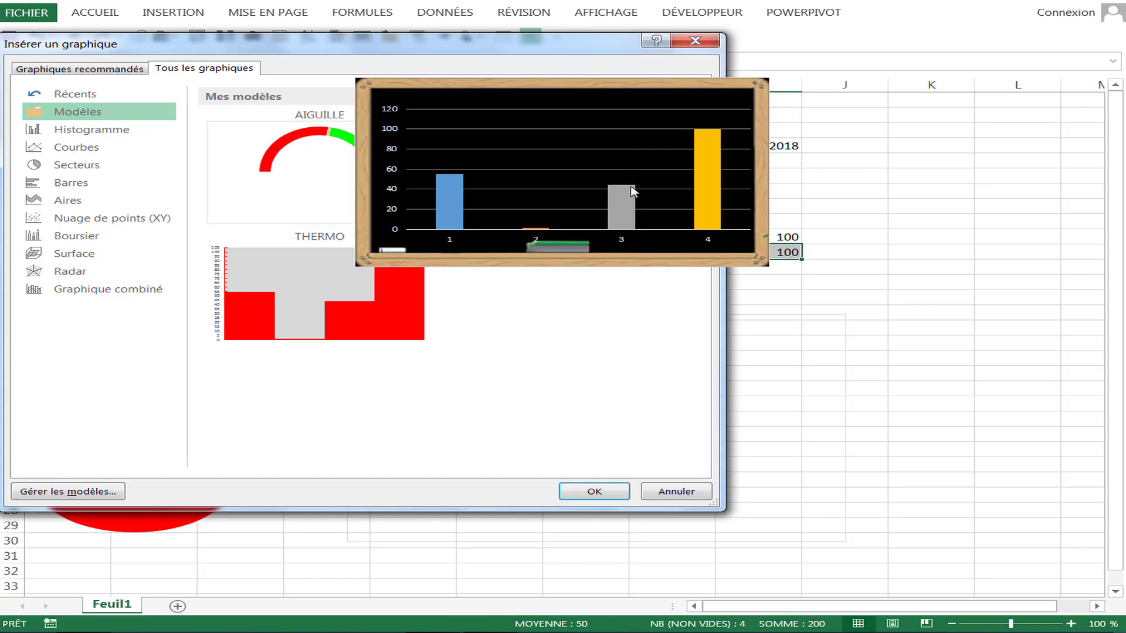
left_click(632, 190)
left_click(594, 491)
- Move the gauge up to the top rows and place the chalkboard chart below it
left_click(947, 295)
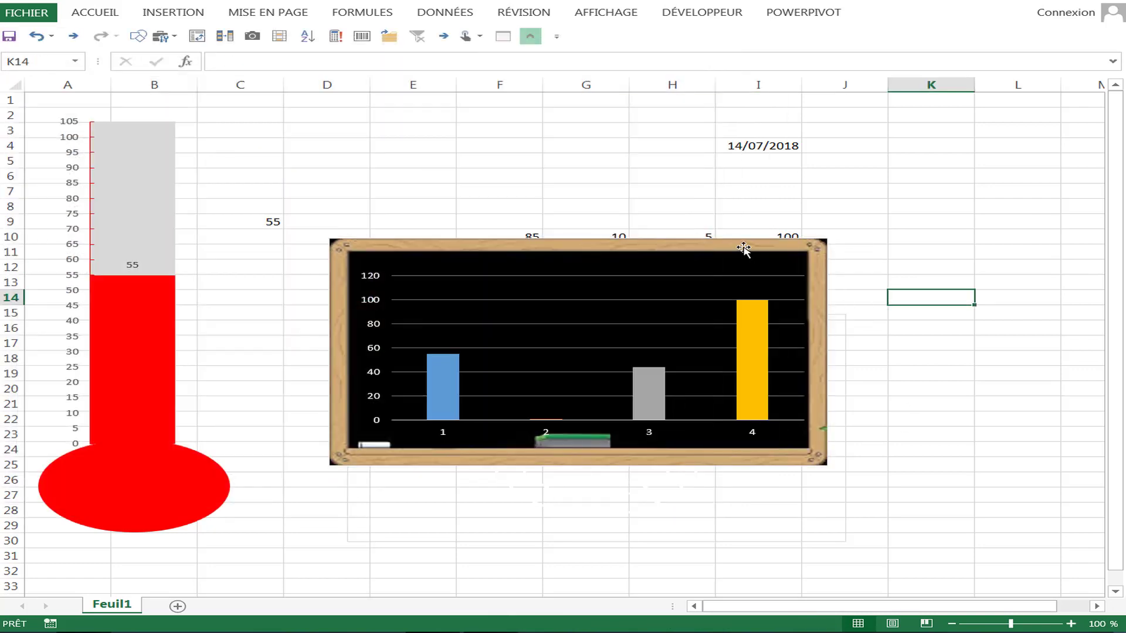
mouse_move(743, 249)
left_mouse_down()
mouse_move(673, 110)
mouse_move(898, 101)
left_mouse_up()
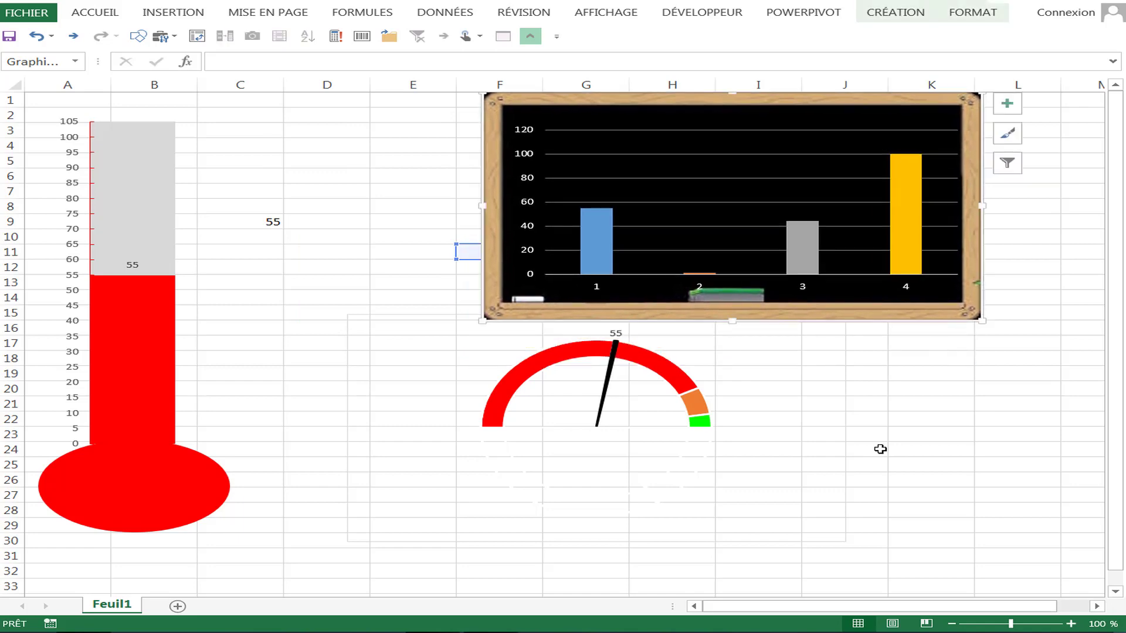
left_click(880, 449)
mouse_move(678, 310)
left_mouse_down()
mouse_move(826, 326)
mouse_move(806, 320)
left_mouse_up()
left_click(478, 395)
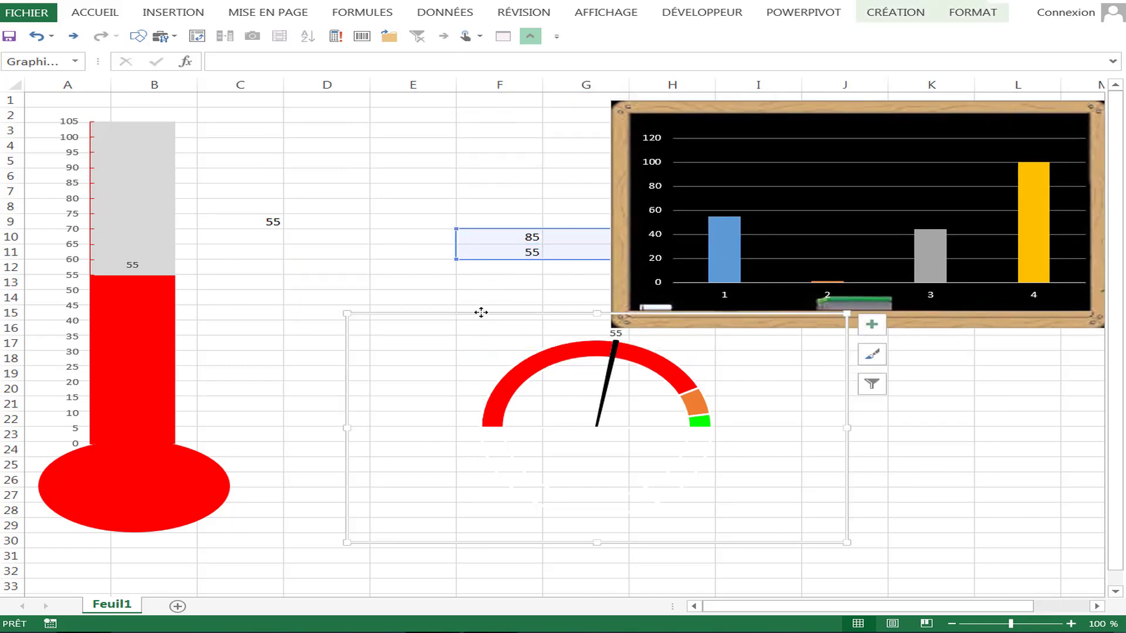
mouse_move(481, 313)
left_mouse_down()
mouse_move(419, 101)
mouse_move(458, 101)
left_mouse_up()
left_click(648, 222)
mouse_move(743, 122)
left_mouse_down()
mouse_move(739, 208)
mouse_move(555, 442)
left_mouse_up()
left_click(1017, 237)
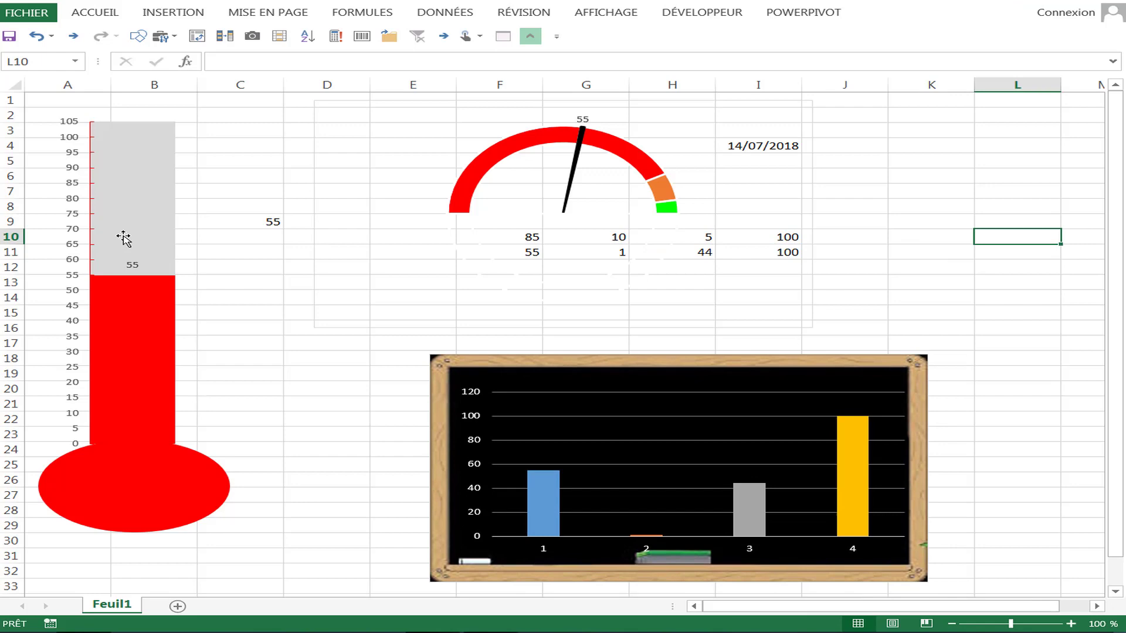
- Enter the formula =ALEA.ENTRE.BORNES(0;100) in cell C9
left_click(241, 230)
left_click(243, 222)
type("=")
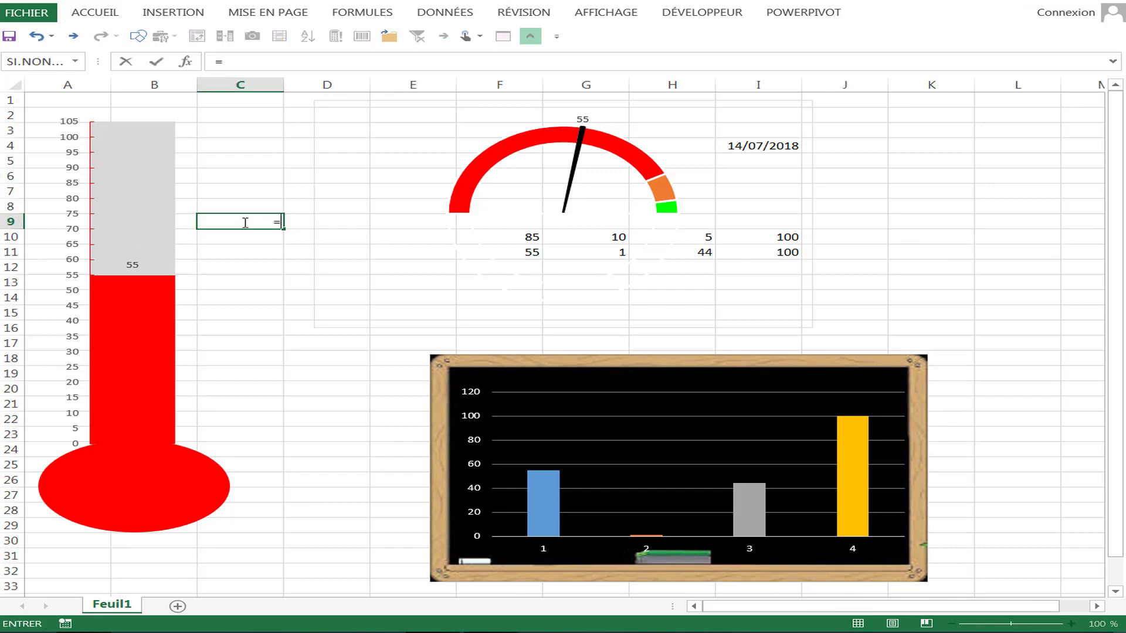
type("al")
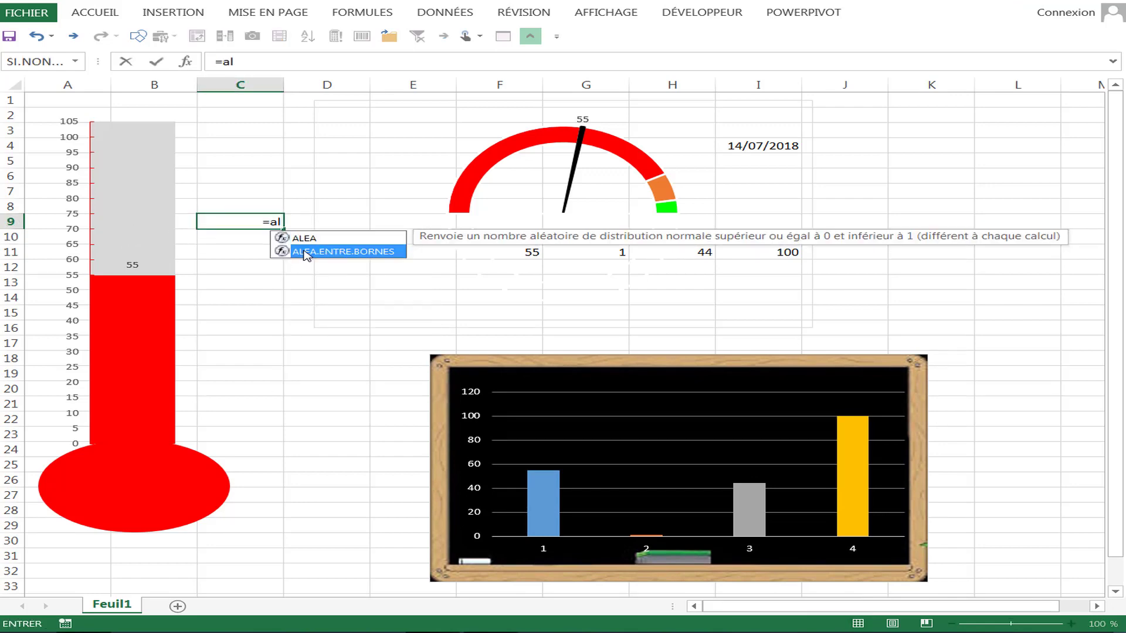
double_click(303, 251)
type("0")
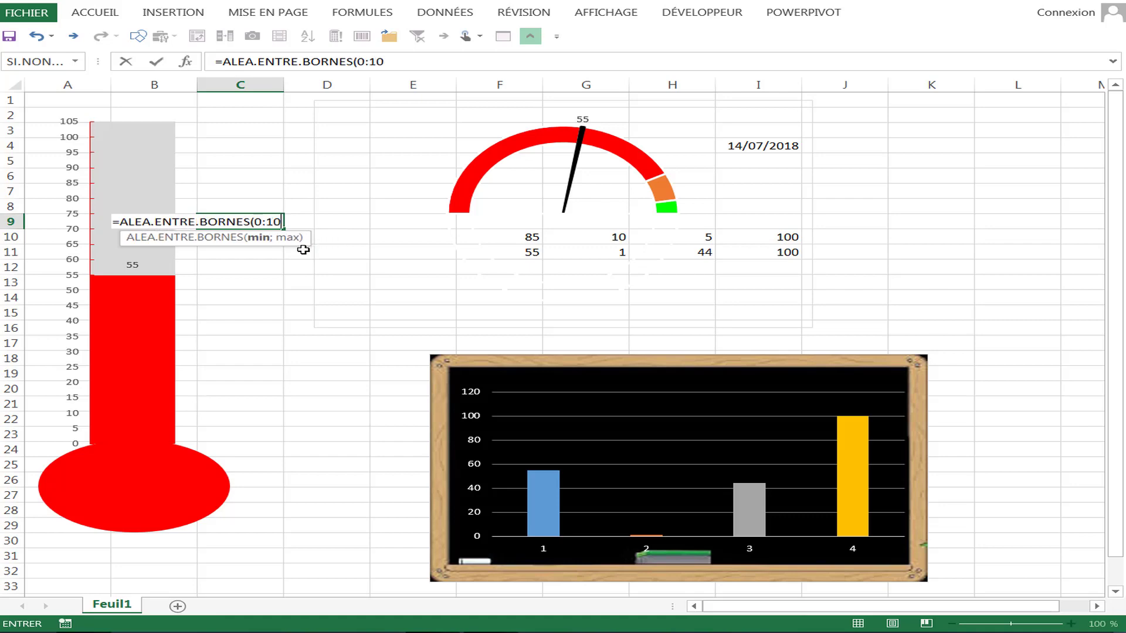
type(";100")
key("BackSpace")
key("BackSpace")
key("BackSpace")
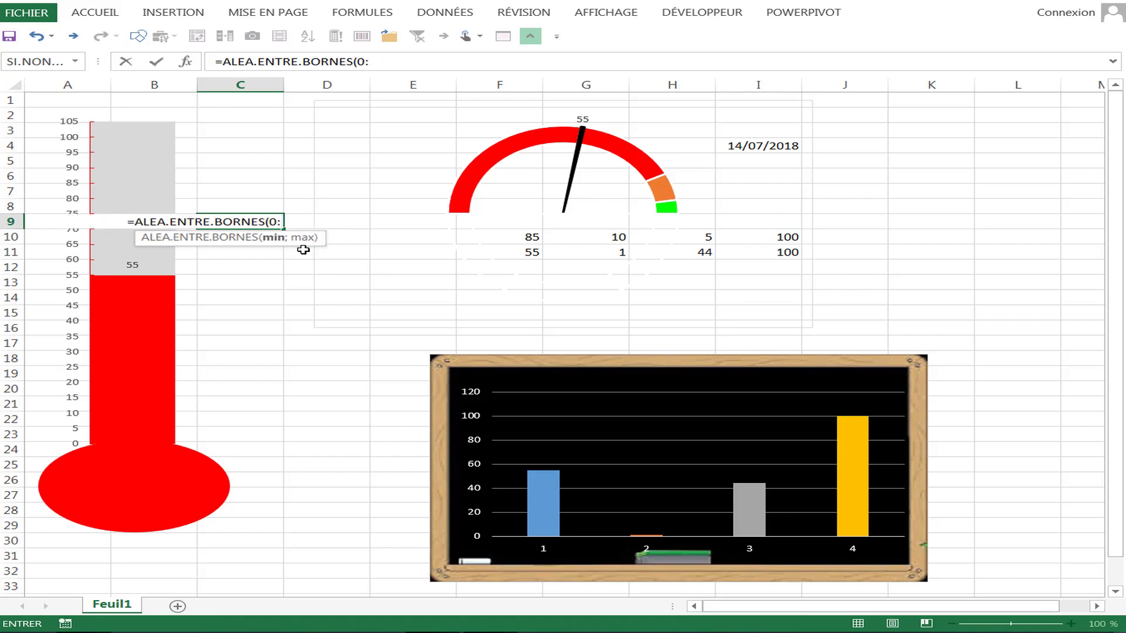
key("BackSpace")
type(";100")
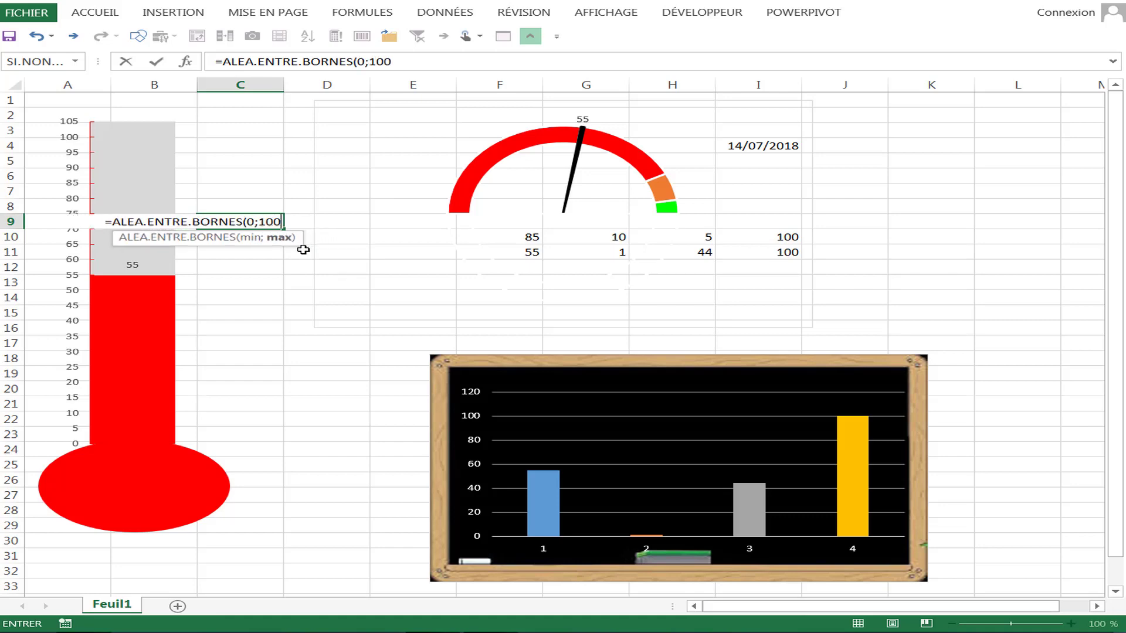
key("ctrl+Return")
- Recalculate with F9 several times to test the charts, ending at 100
left_click(315, 253)
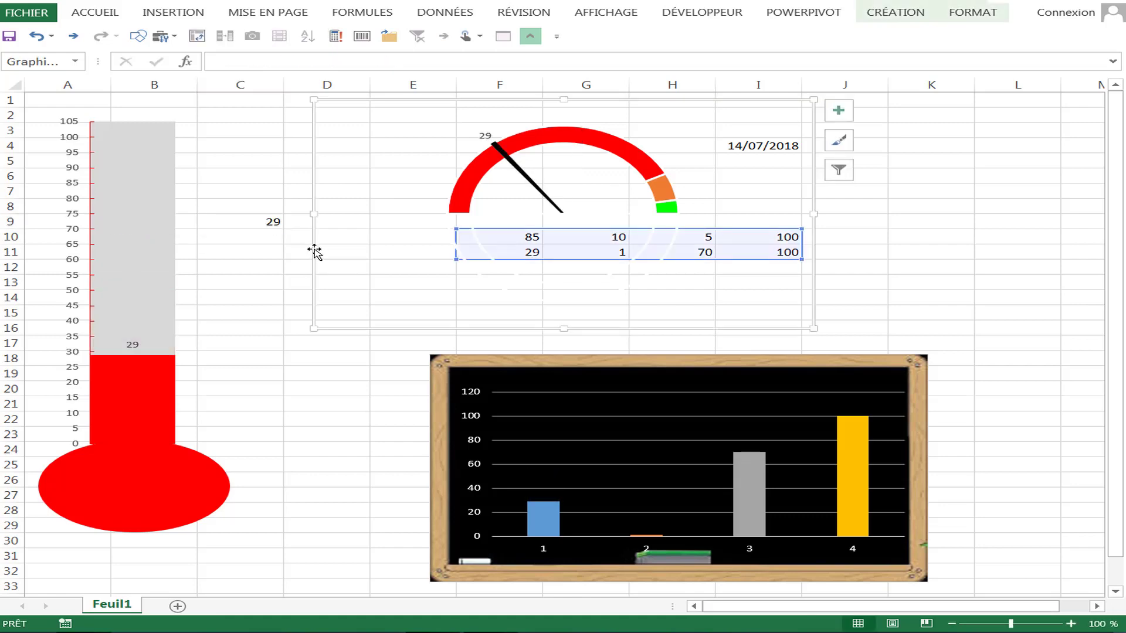
key("F9")
key("F9")
left_click(229, 231)
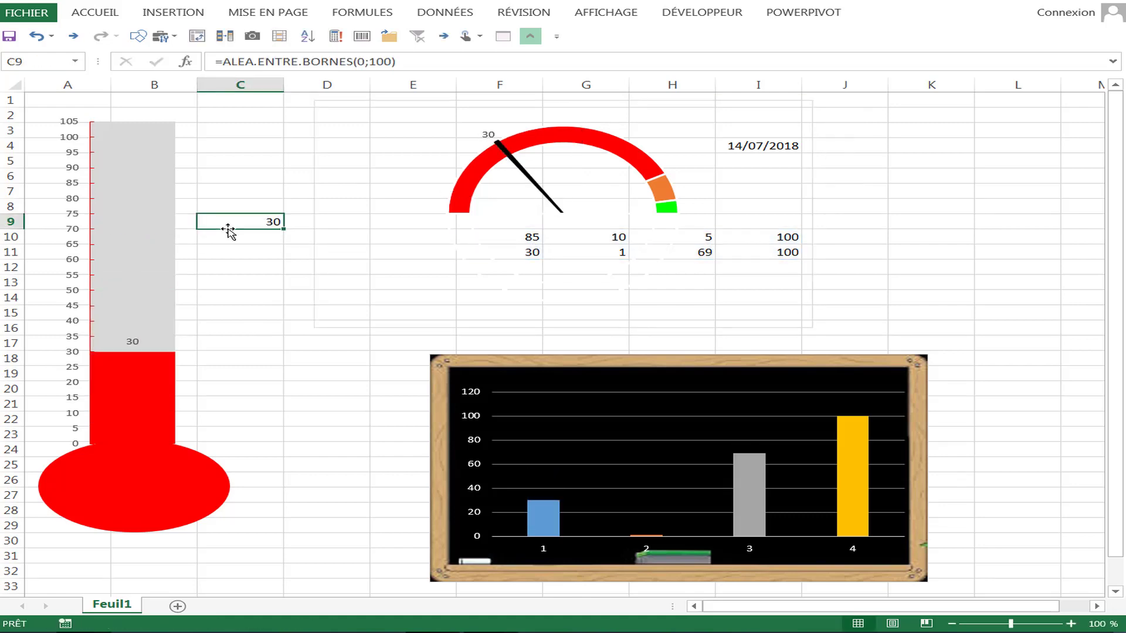
key("F9")
key("F9")
key("F9")
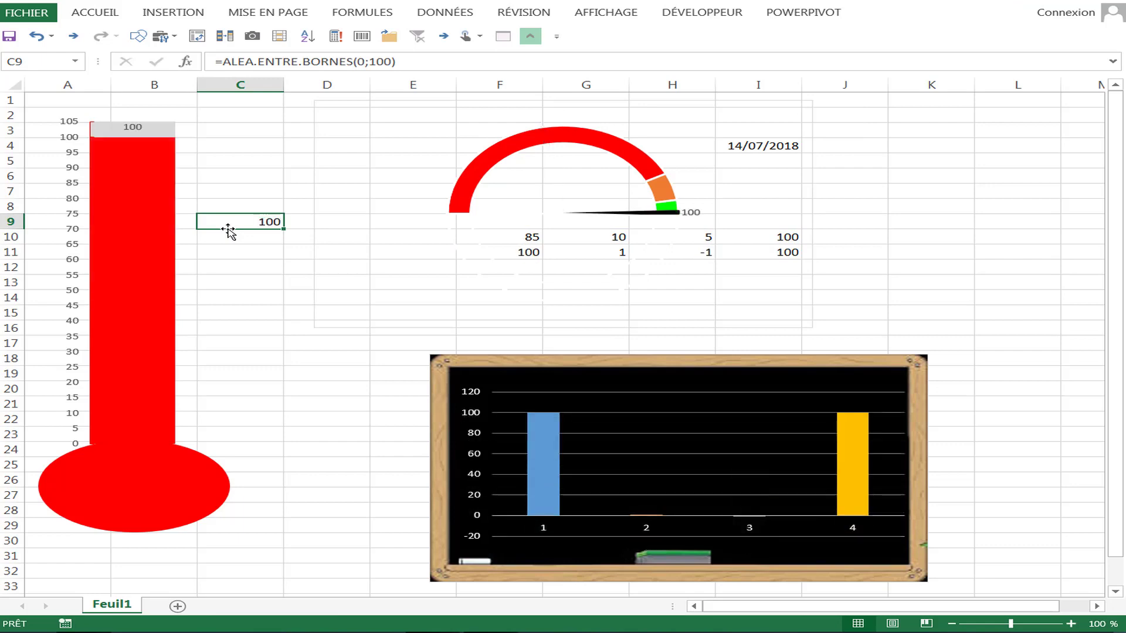
key("F9")
- Delete the chalkboard bar chart, then the gauge, then the thermometer chart, keeping the red ellipse
left_click(145, 257)
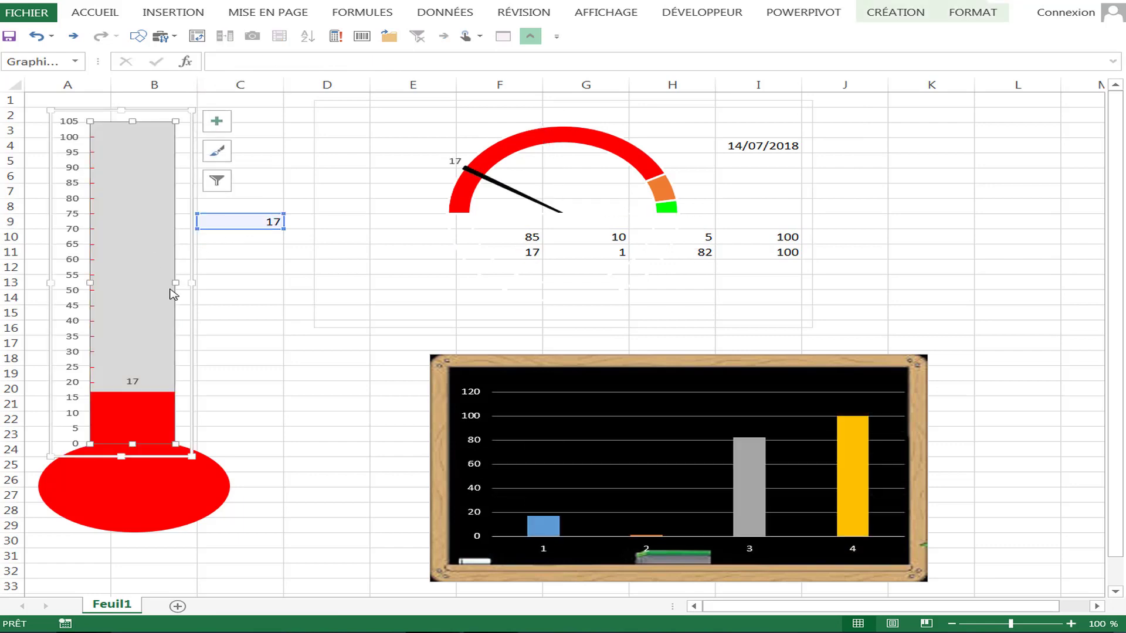
left_click(241, 288)
left_click(551, 168)
left_click(691, 350)
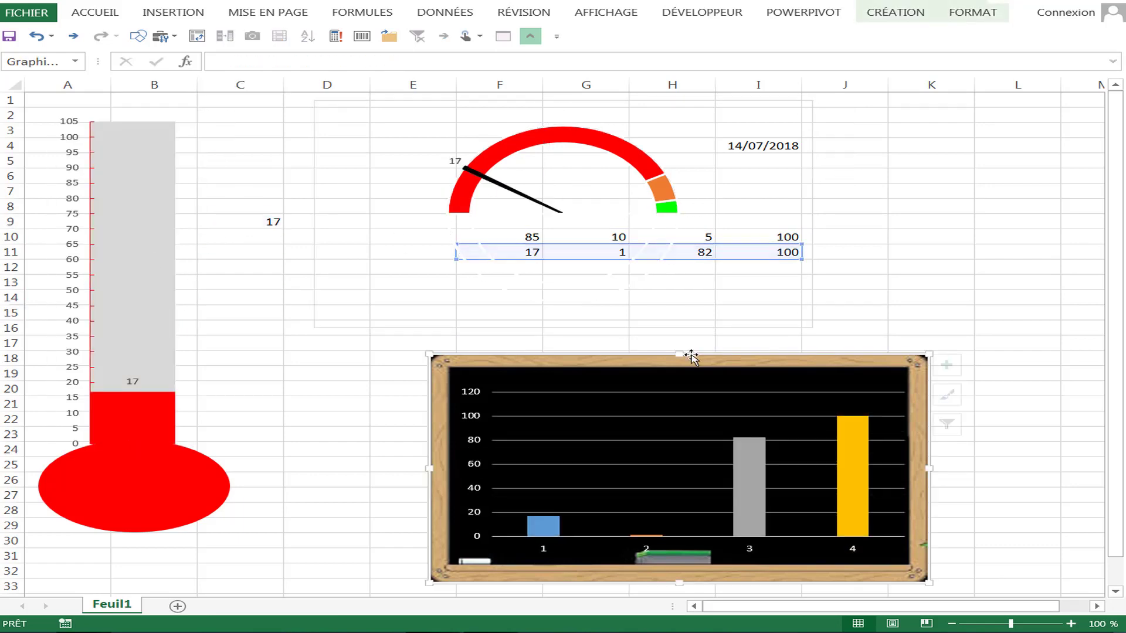
left_click(961, 174)
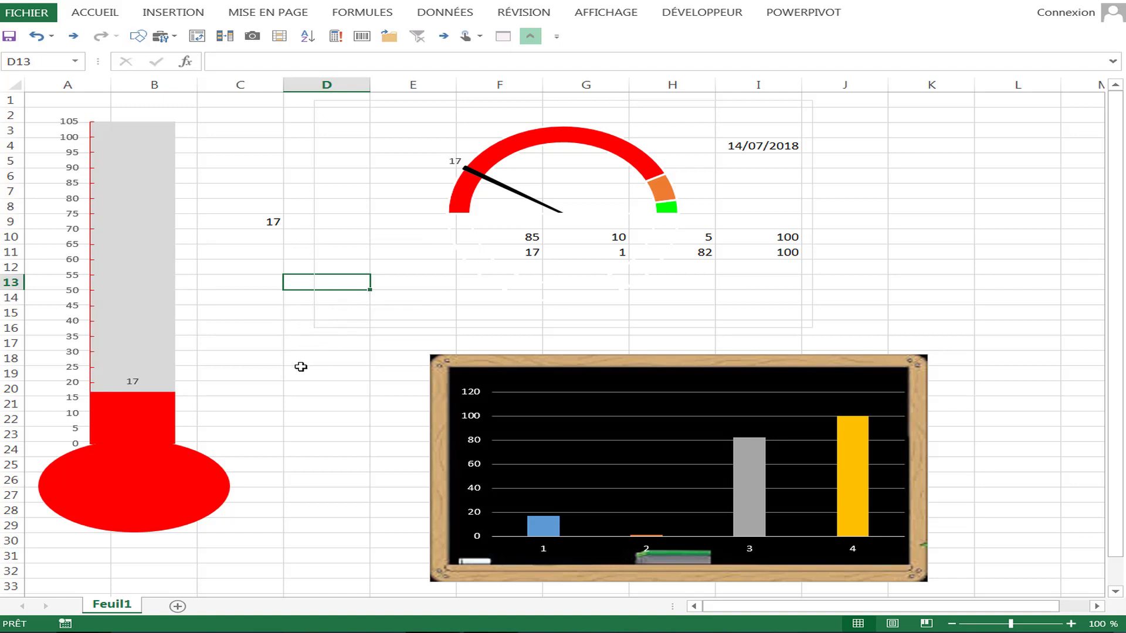
left_click(301, 367)
left_click(583, 362)
key("Delete")
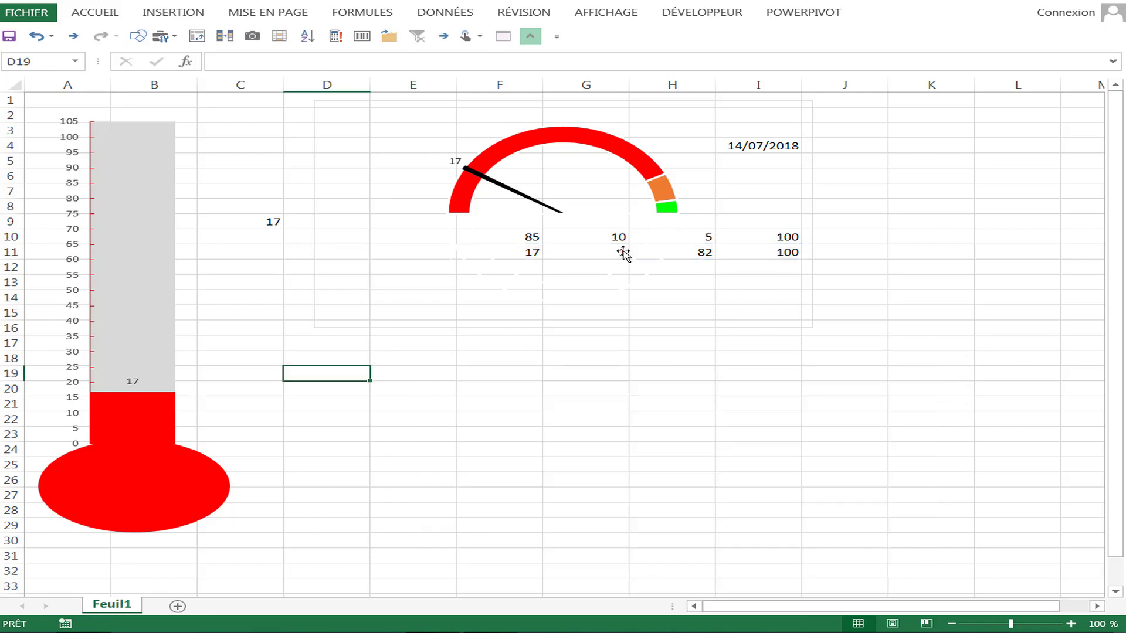
left_click(676, 174)
key("Delete")
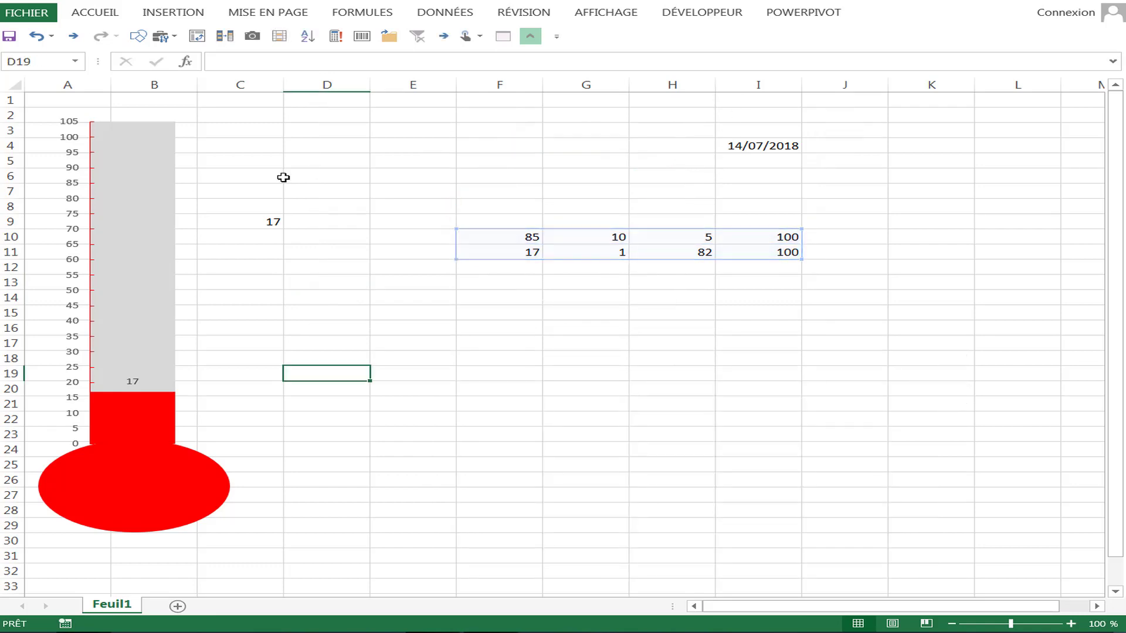
left_click(181, 206)
key("Delete")
- Insert a new chart of C9 from the saved THERMO chart template
left_click(404, 374)
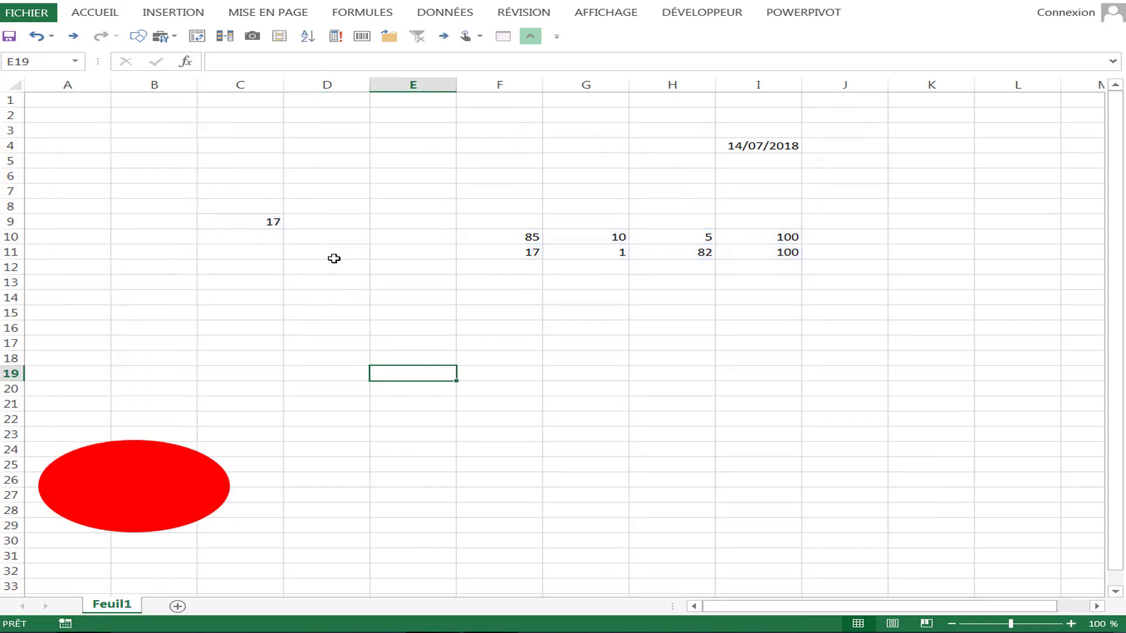
left_click(238, 223)
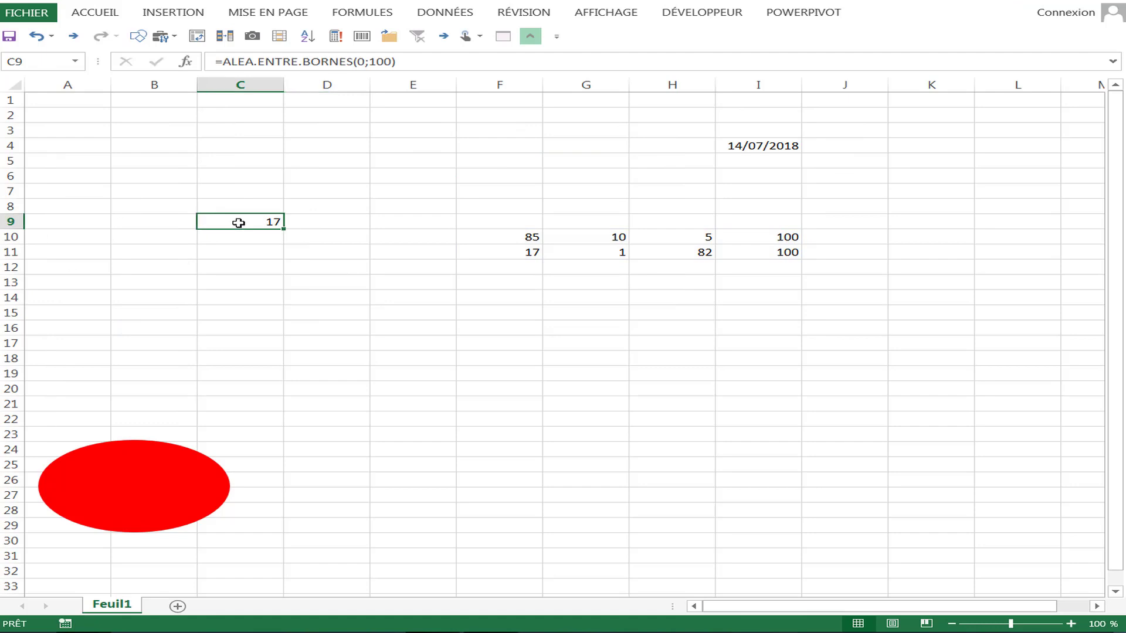
left_click(161, 16)
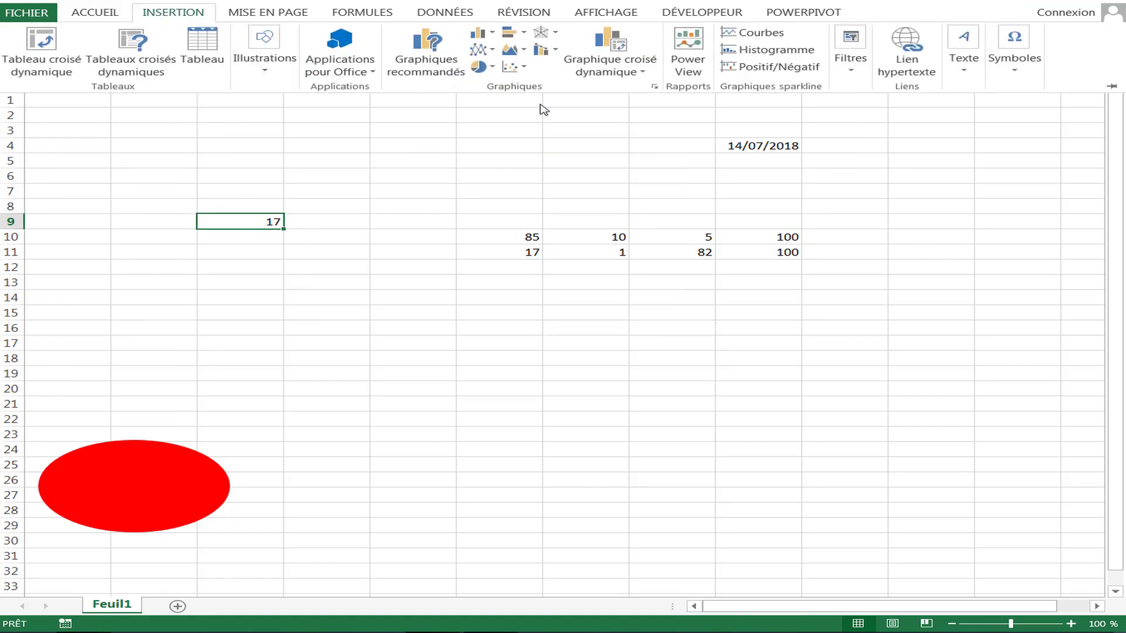
left_click(524, 69)
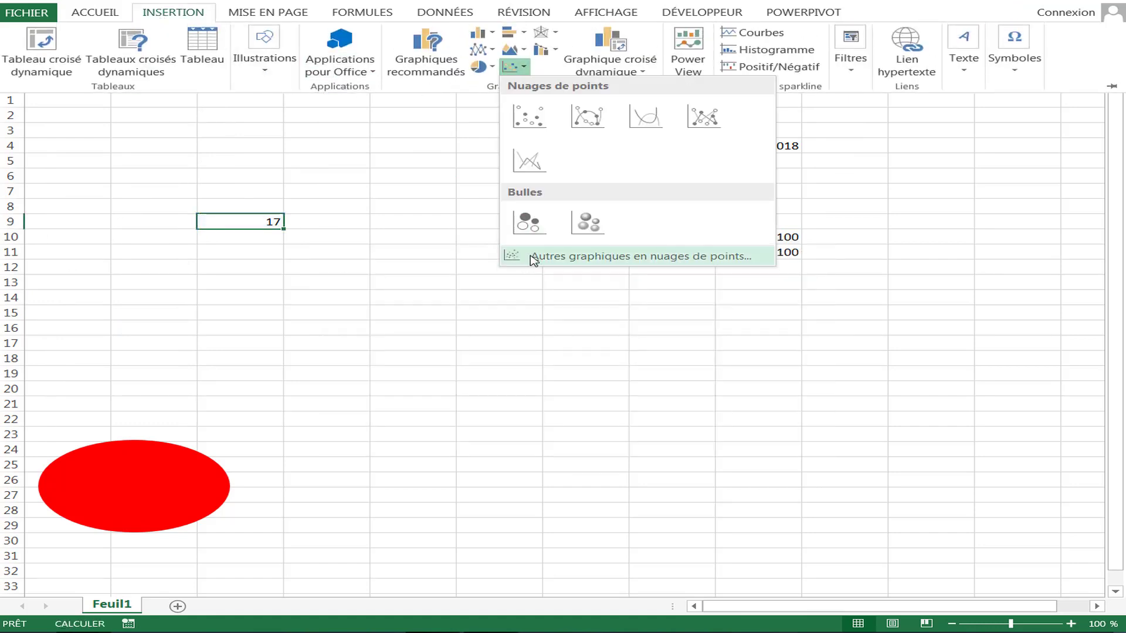
left_click(533, 256)
left_click(76, 112)
left_click(331, 291)
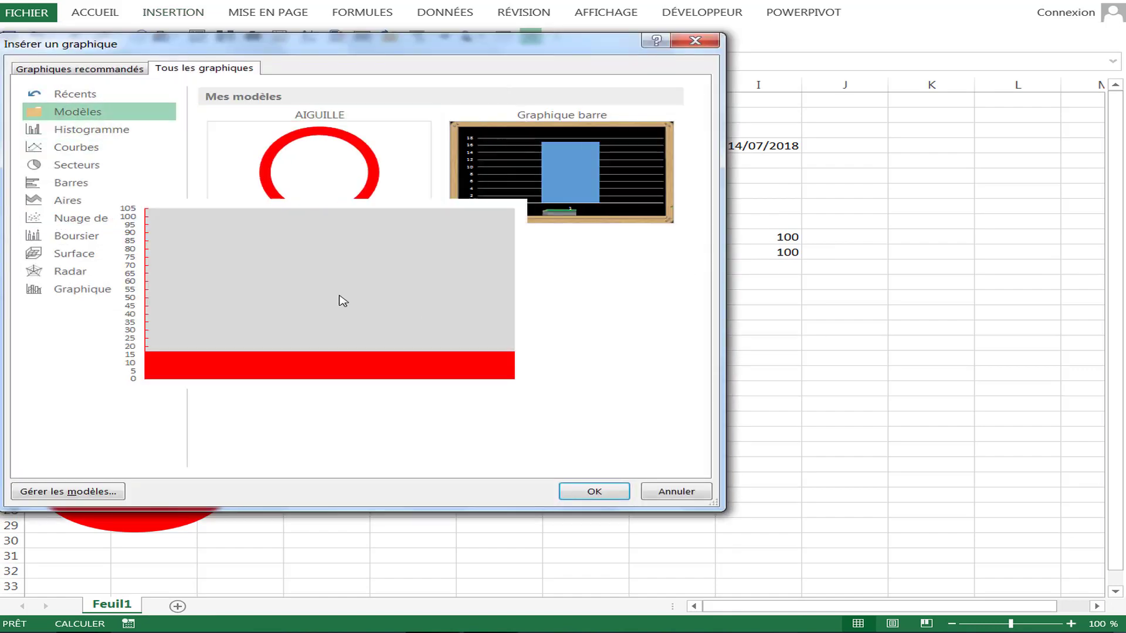
left_click(601, 500)
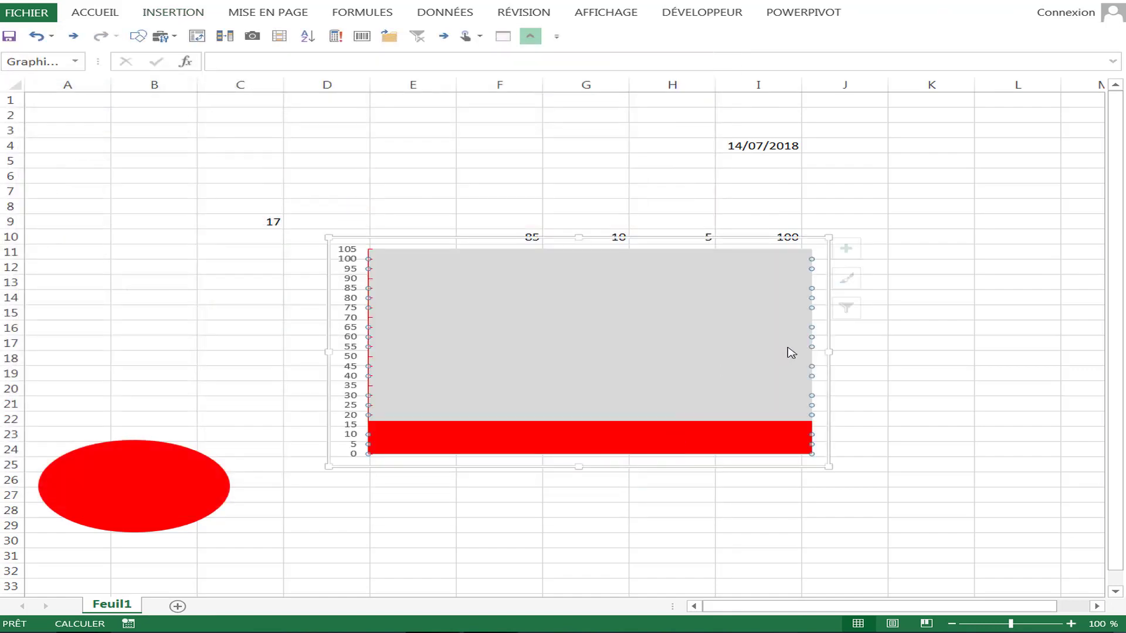
- Make the thermometer a thin column from row 3 down, sitting on the bulb in column B
left_click_drag(830, 351, 454, 353)
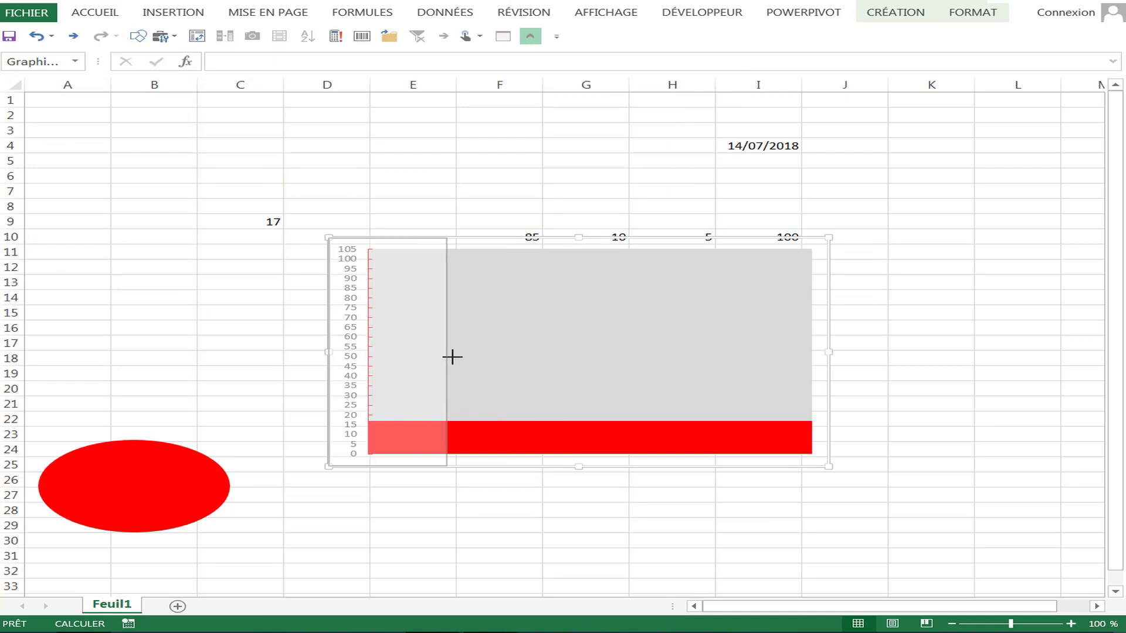
left_click_drag(364, 238, 108, 215)
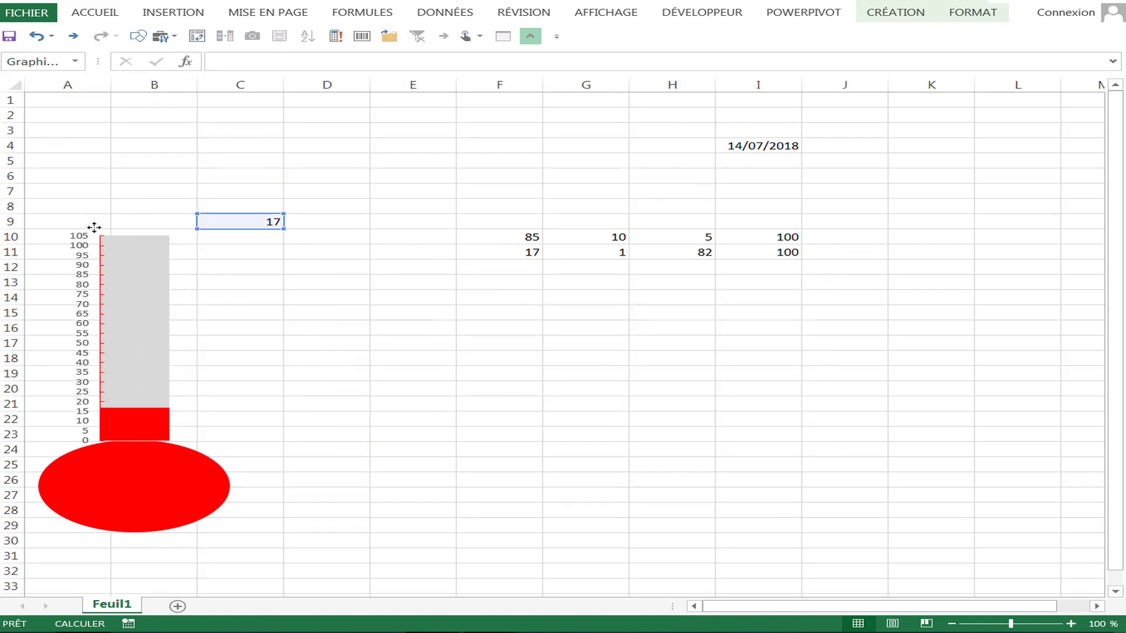
left_click(140, 221)
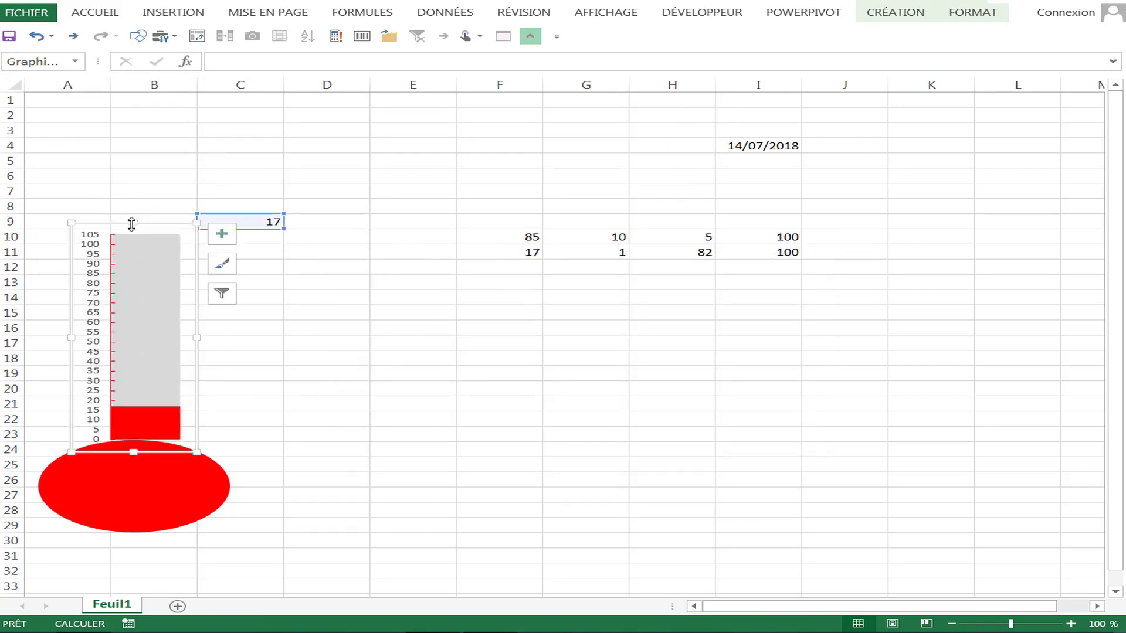
left_click_drag(131, 223, 134, 108)
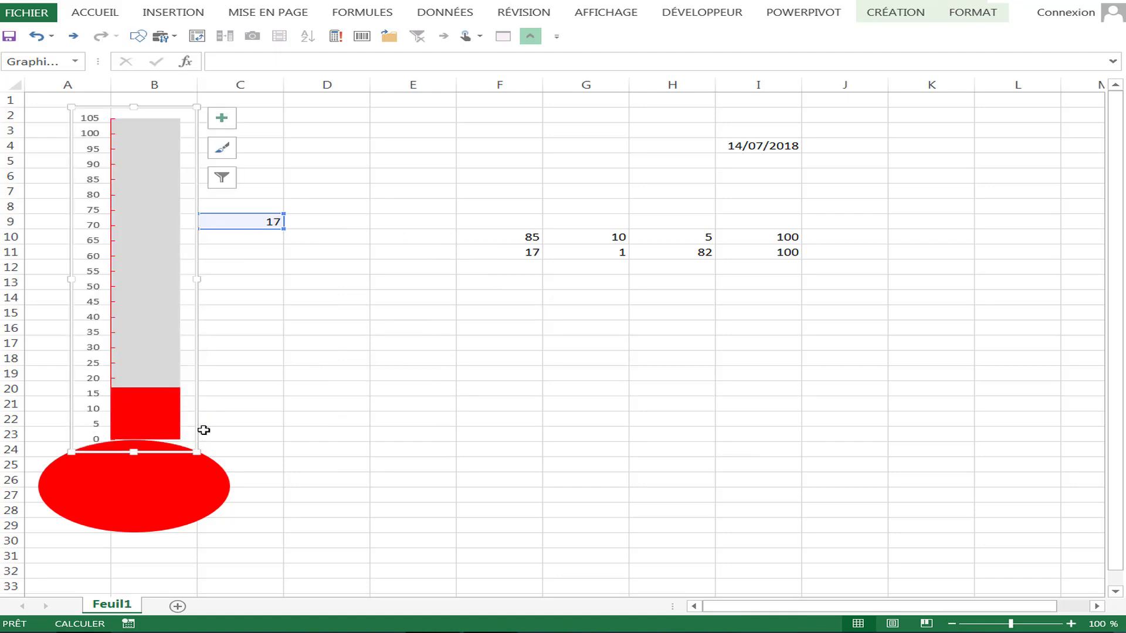
left_click_drag(196, 430, 183, 437)
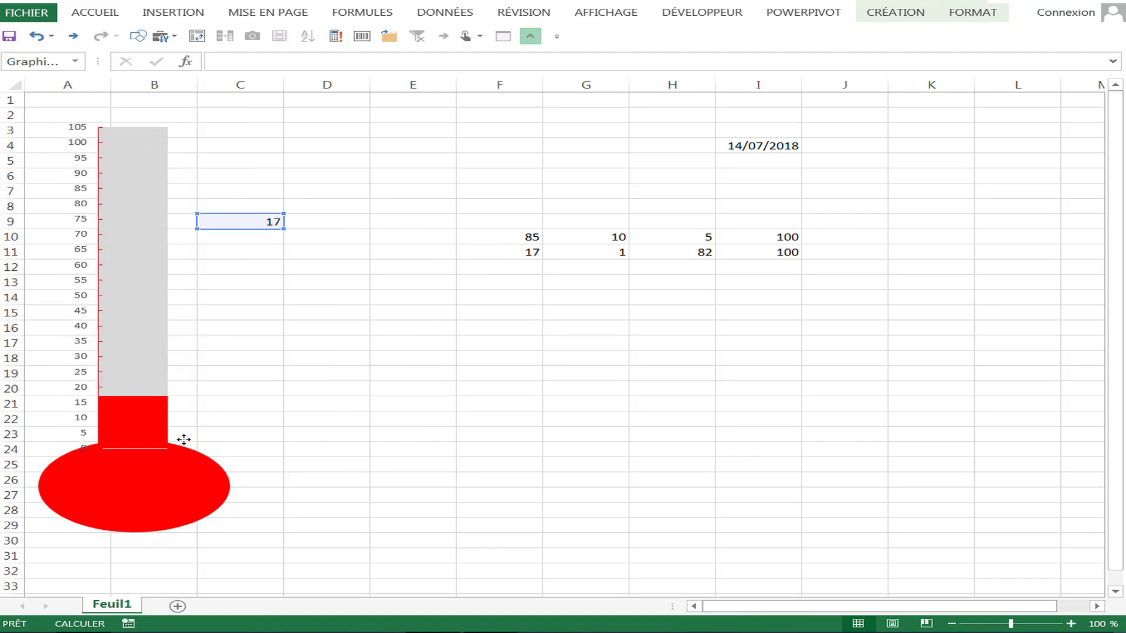
left_click(500, 434)
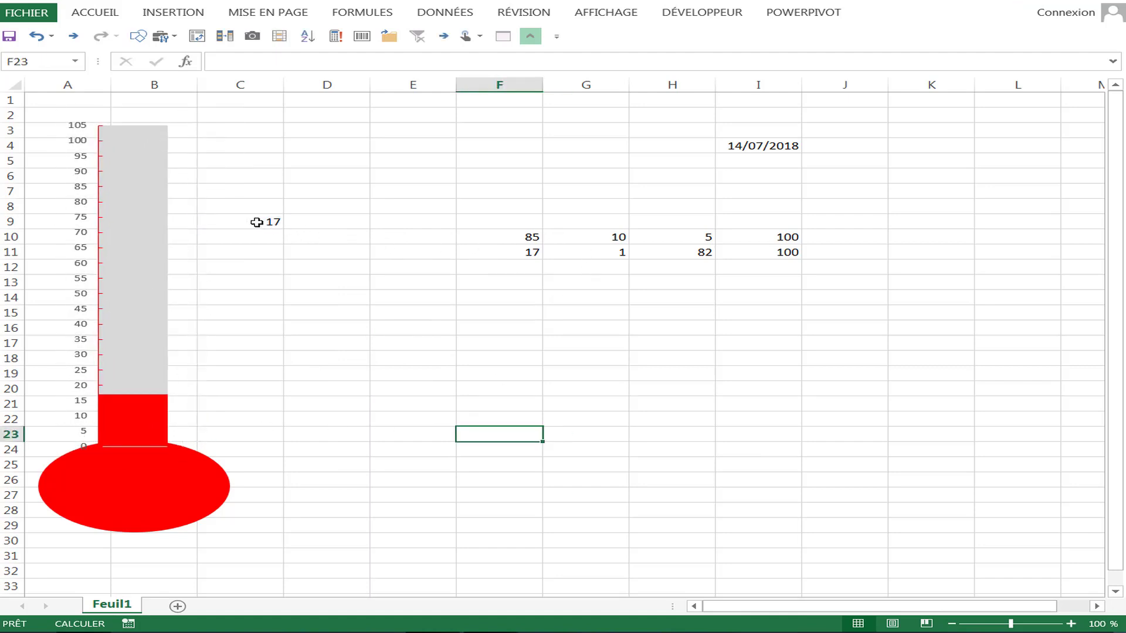
- Nudge the red ellipse bulb so it lines up under the thermometer bar
left_click(186, 390)
left_click(168, 385)
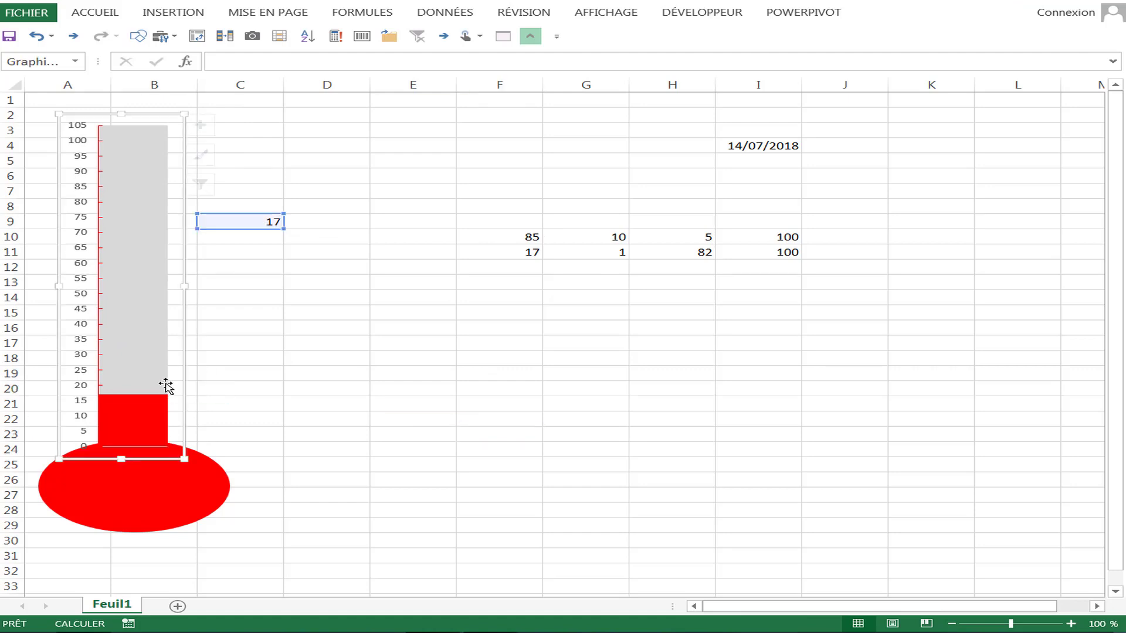
right_click(159, 484)
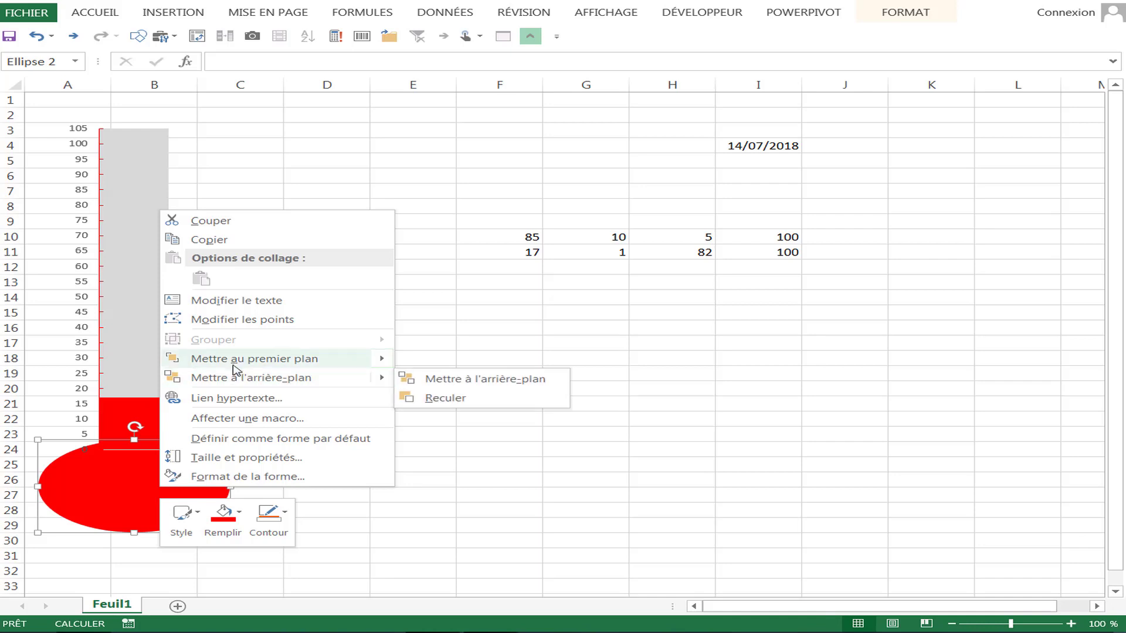
key("Escape")
key("Escape")
left_click_drag(122, 506, 119, 512)
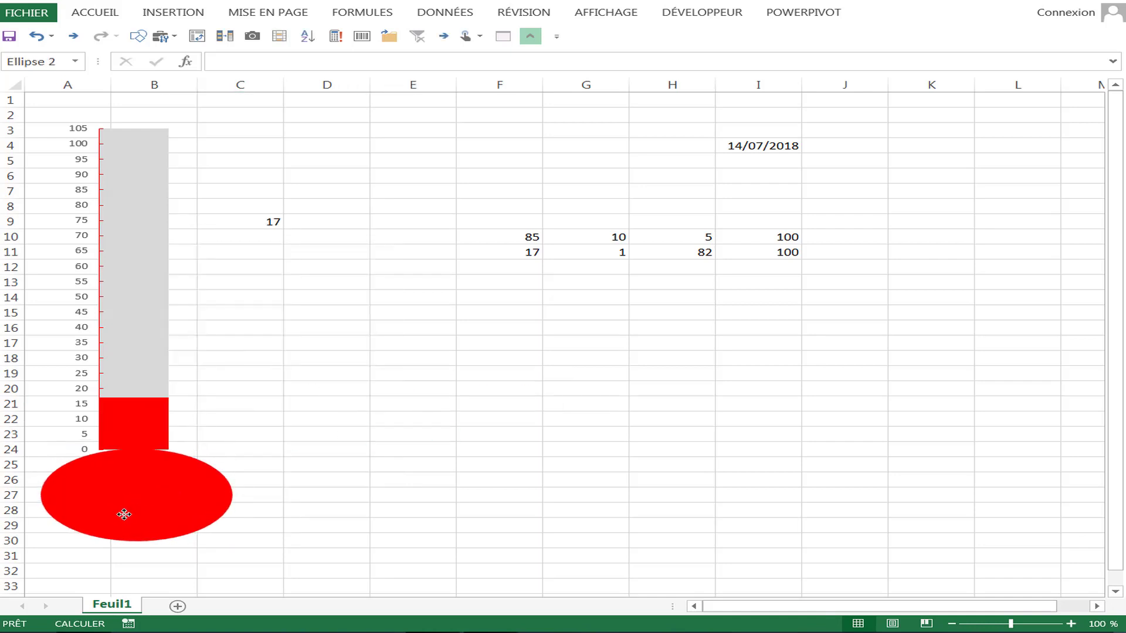
left_click(372, 420)
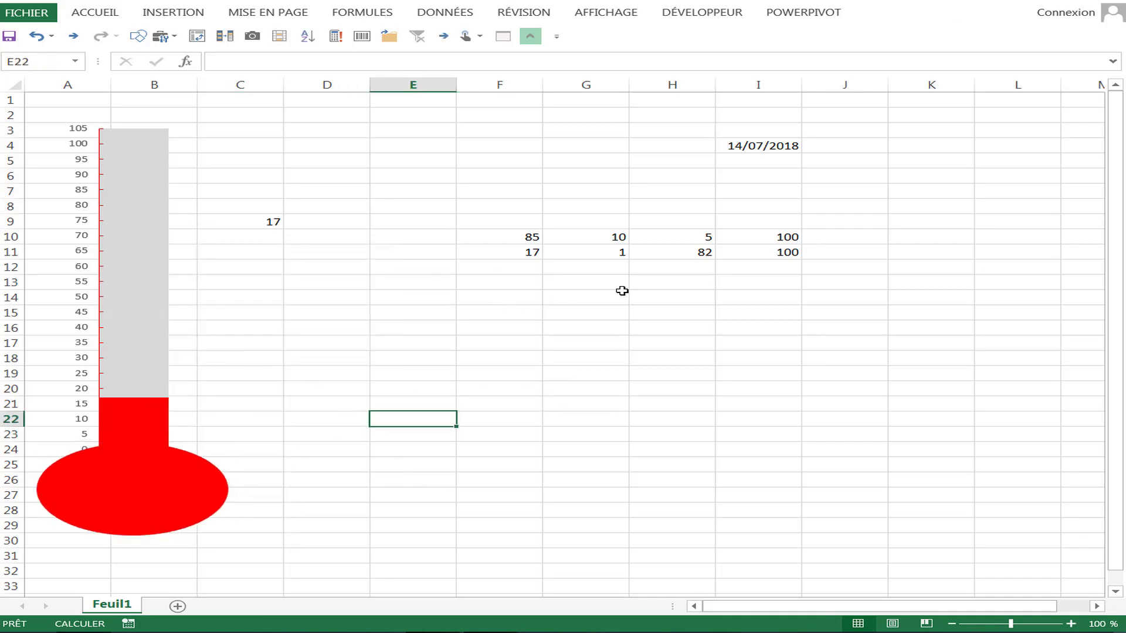
- Move the gauge data from F10:I11 to F20:I21
left_click_drag(525, 239, 770, 251)
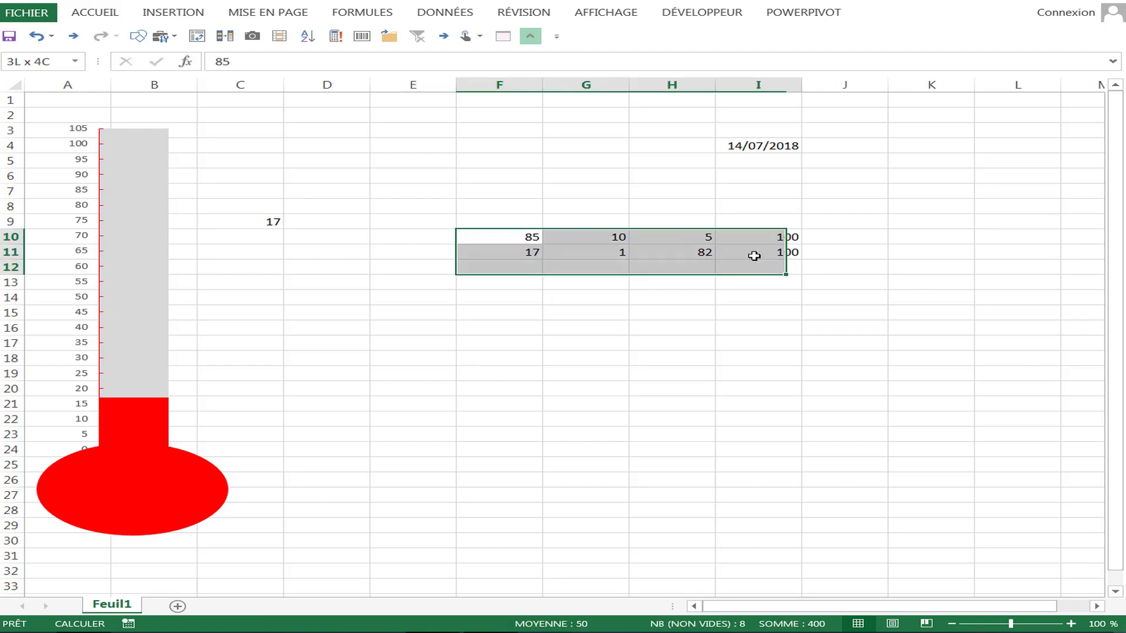
left_click(173, 12)
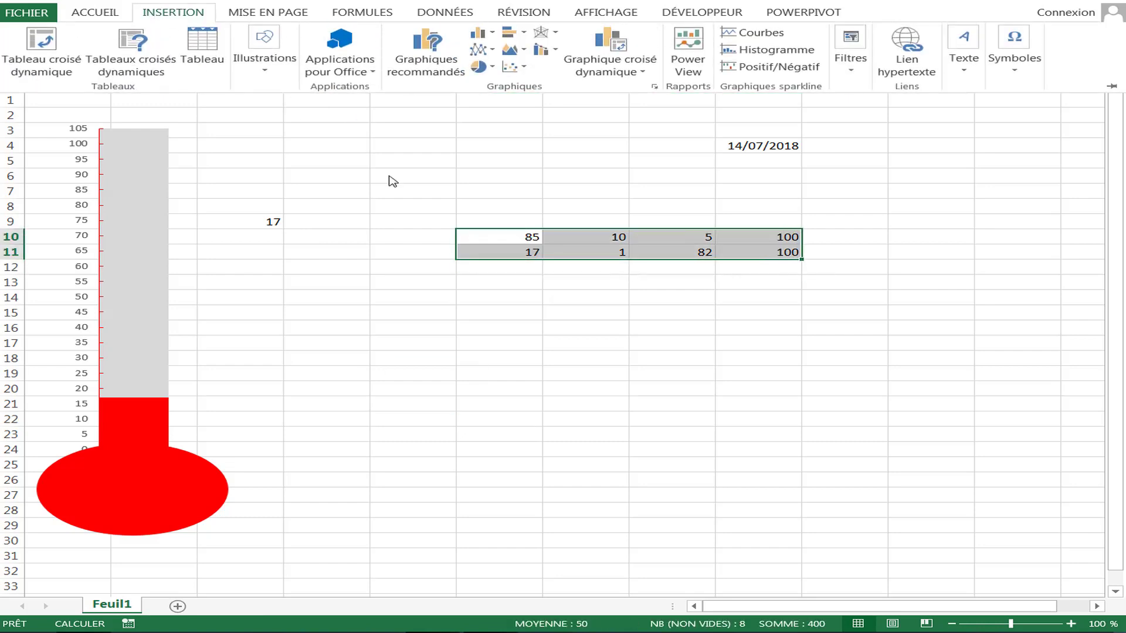
left_click(545, 317)
left_click_drag(510, 235, 786, 254)
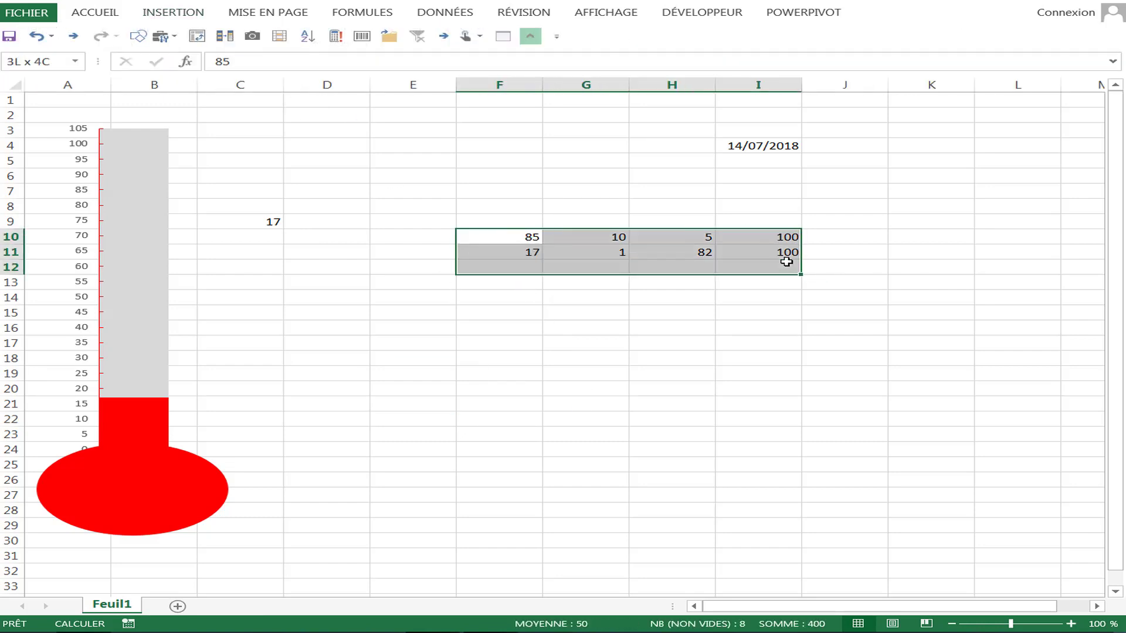
key("ctrl+x")
left_click(538, 387)
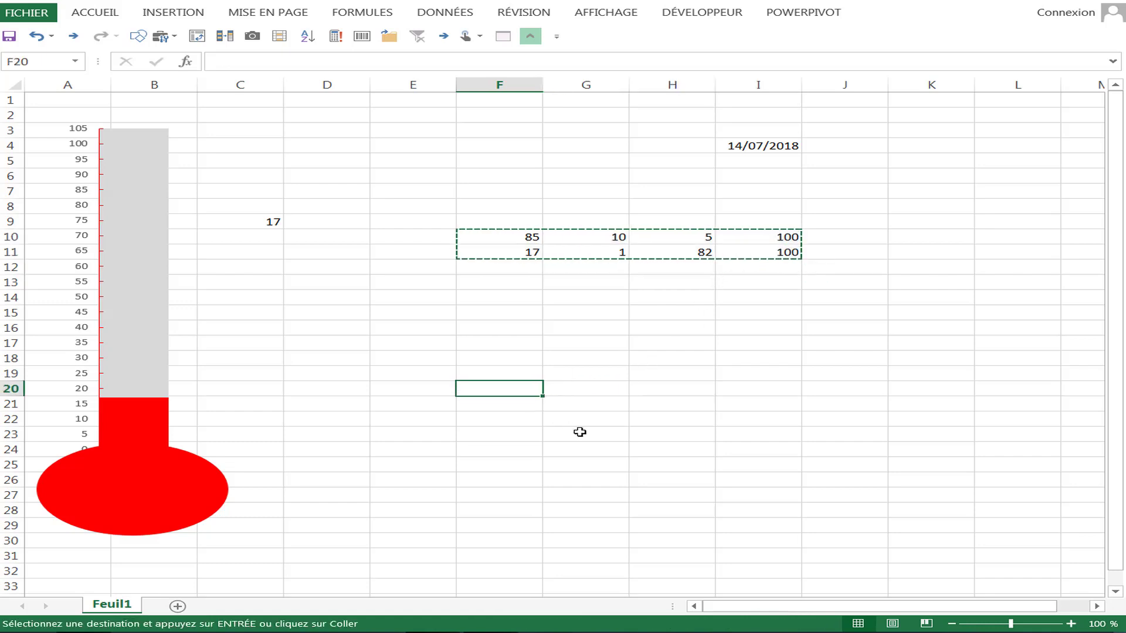
key("Return")
left_click(675, 454)
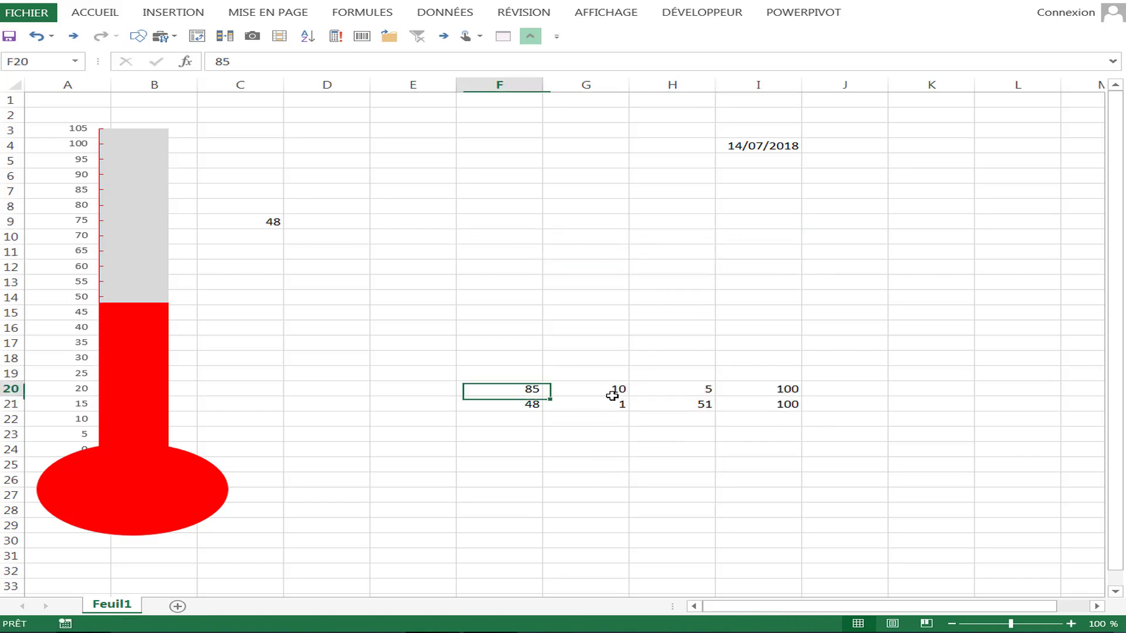
- Insert a gauge chart of F20:I21 from the saved AIGUILLE template
left_click_drag(512, 393, 733, 405)
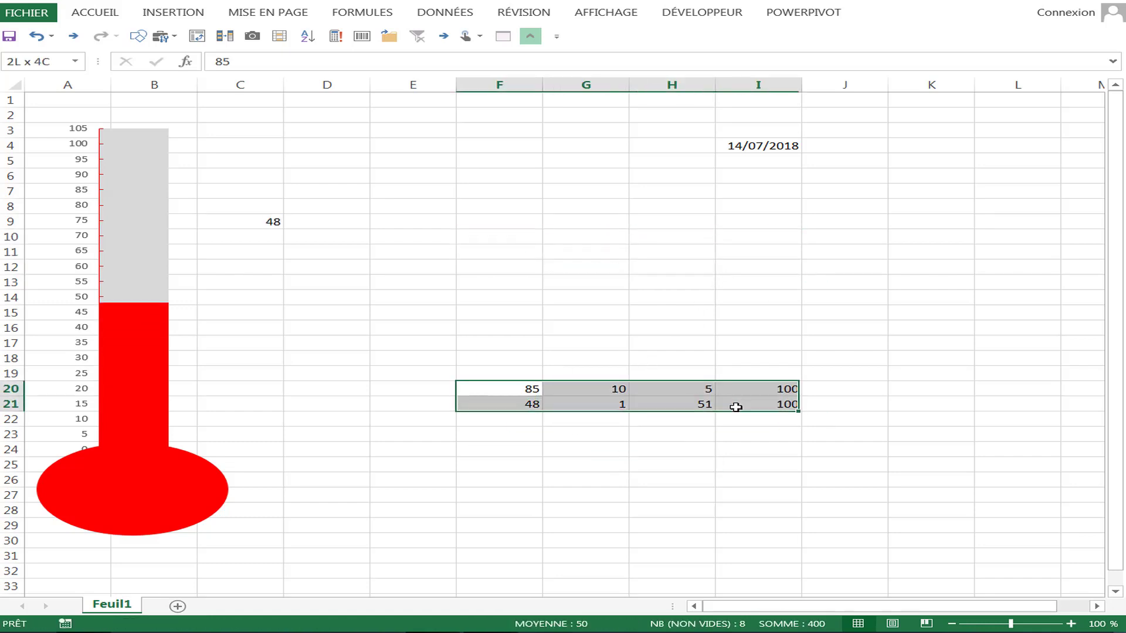
left_click(173, 12)
left_click(515, 66)
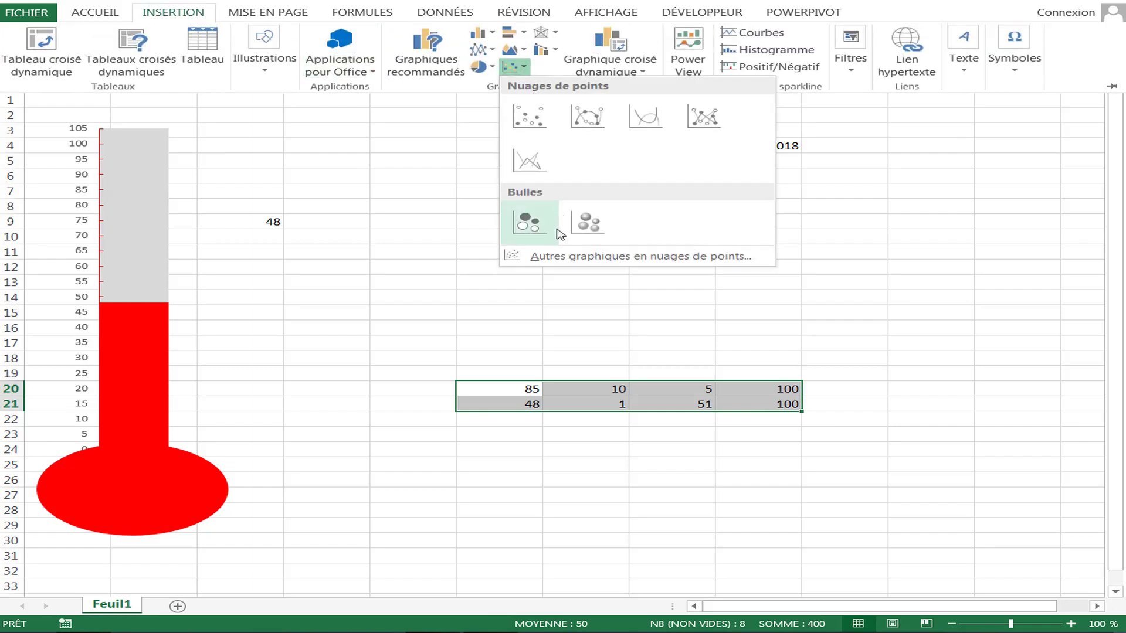
left_click(558, 258)
left_click(67, 117)
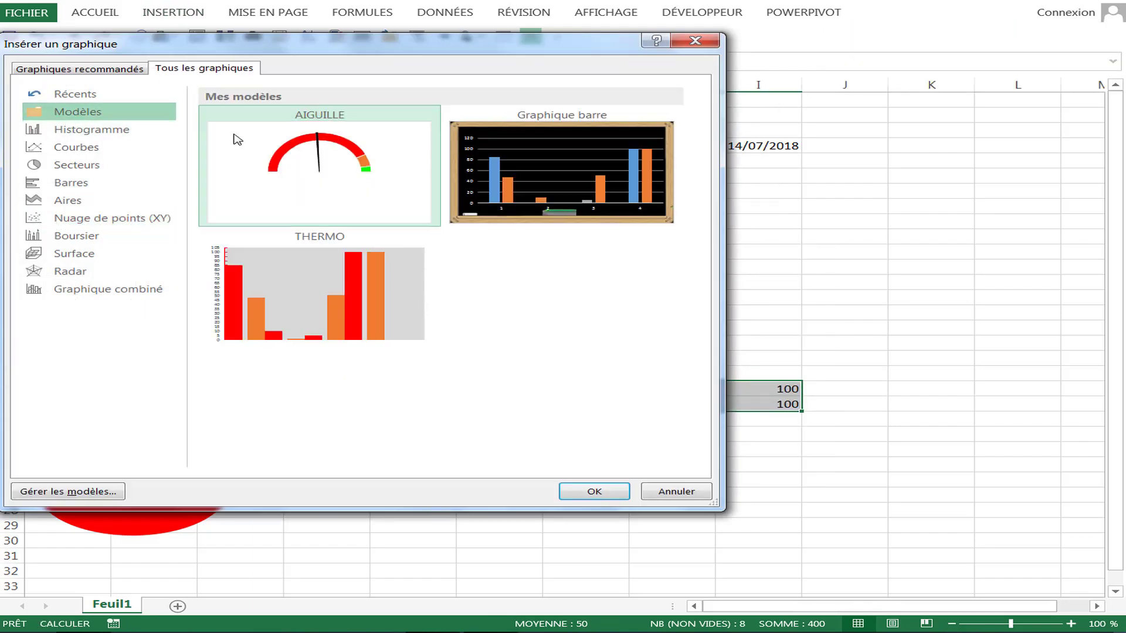
left_click(620, 497)
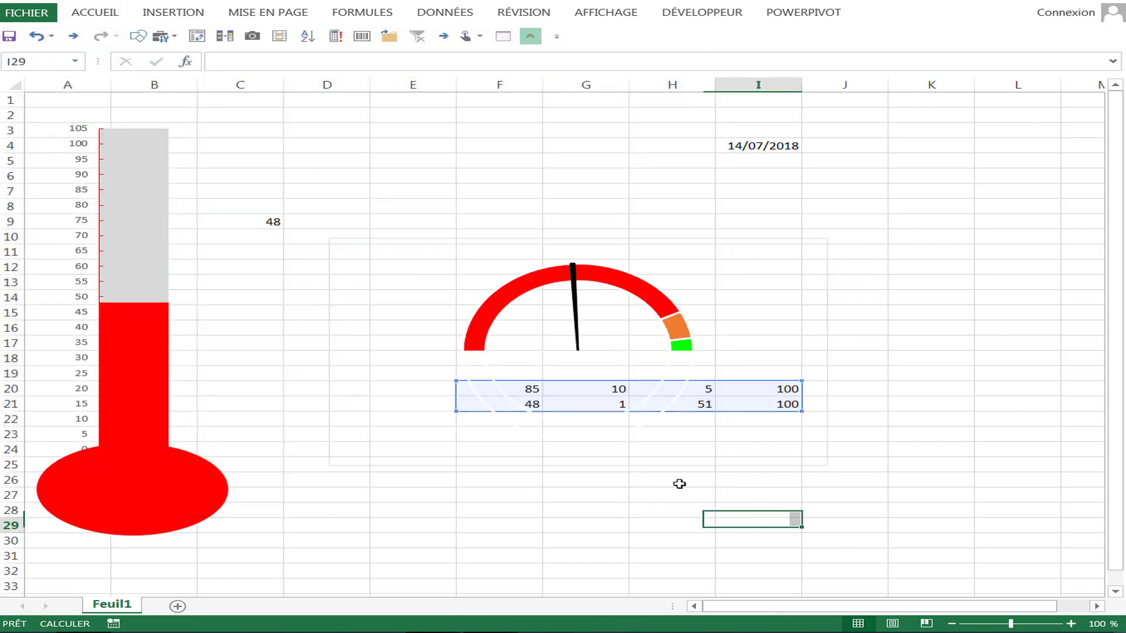
- Move the gauge chart up so it starts near row 4
left_click(521, 389)
left_click(551, 492)
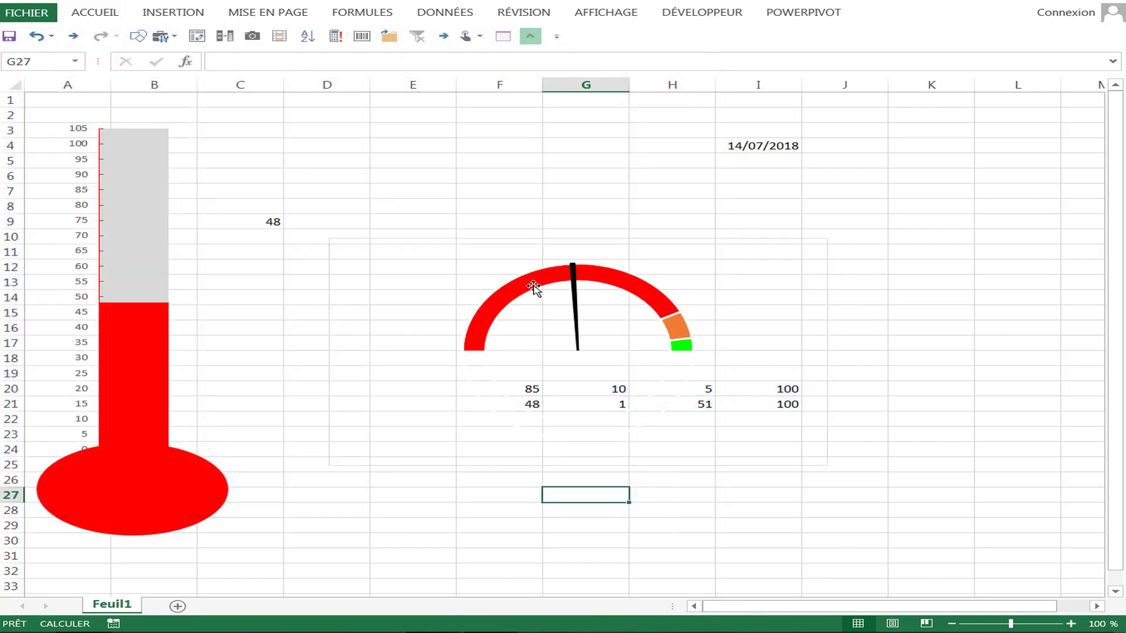
left_click_drag(503, 251, 510, 152)
left_click(761, 535)
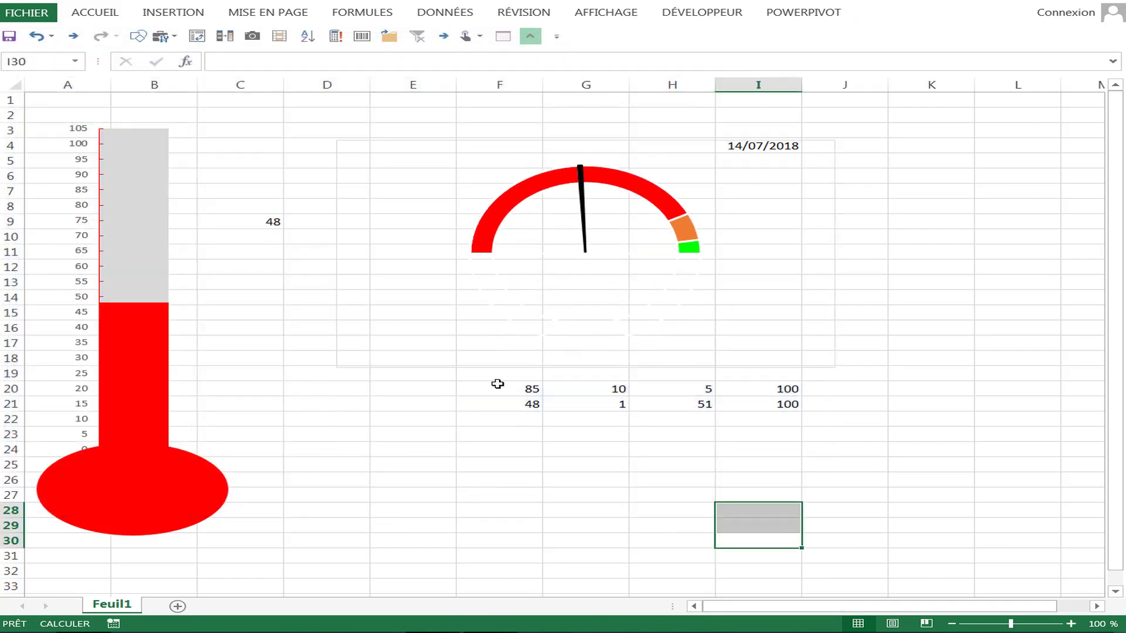
- Test the gauge zones by setting F20 and G20 to 50 and inspecting the needle
left_click(497, 388)
type("50")
left_click(586, 465)
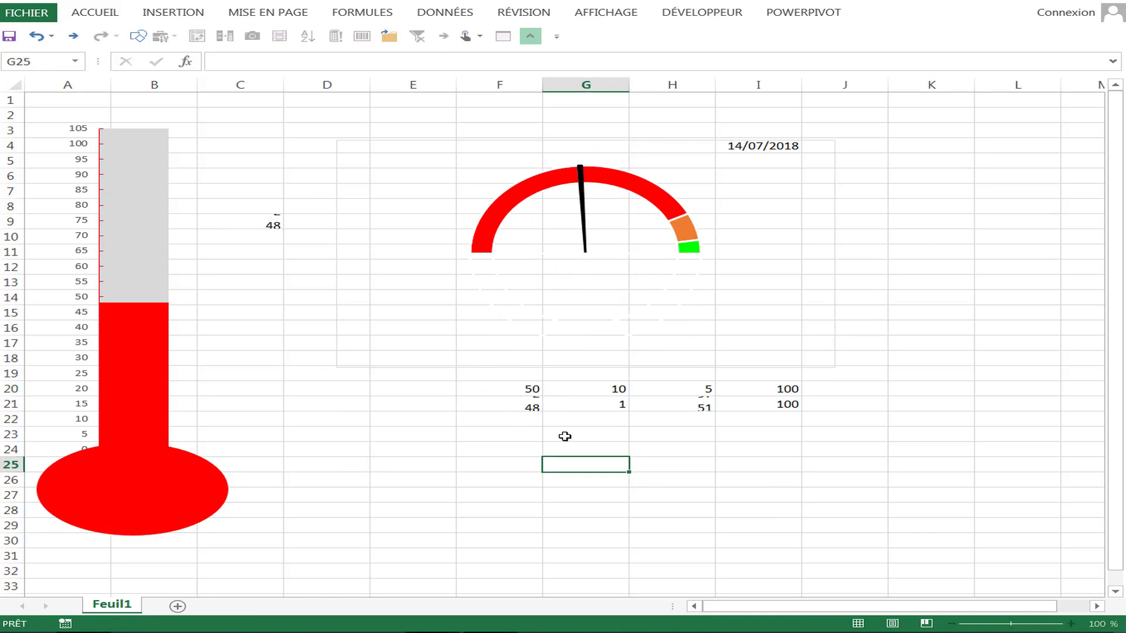
left_click(587, 391)
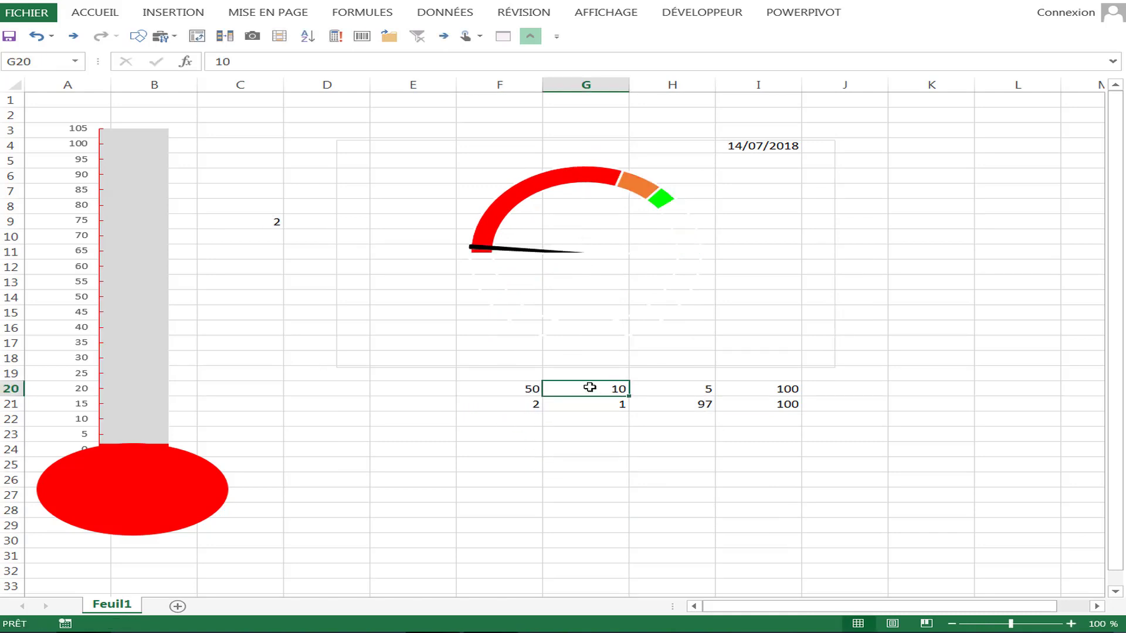
type("50")
left_click(637, 478)
left_click(687, 233)
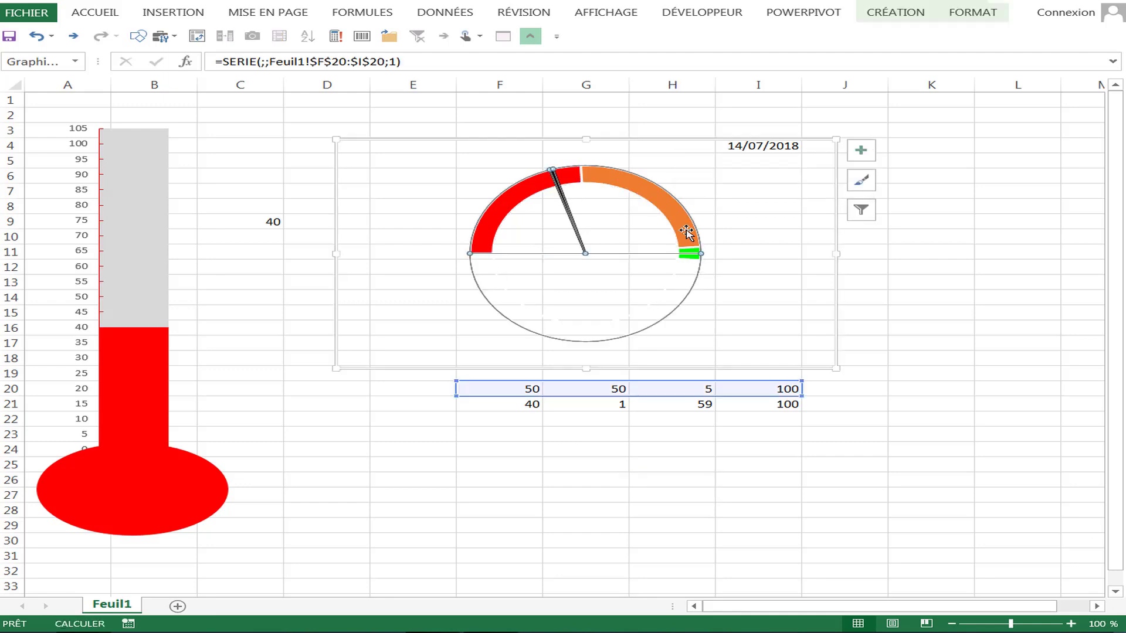
right_click(687, 233)
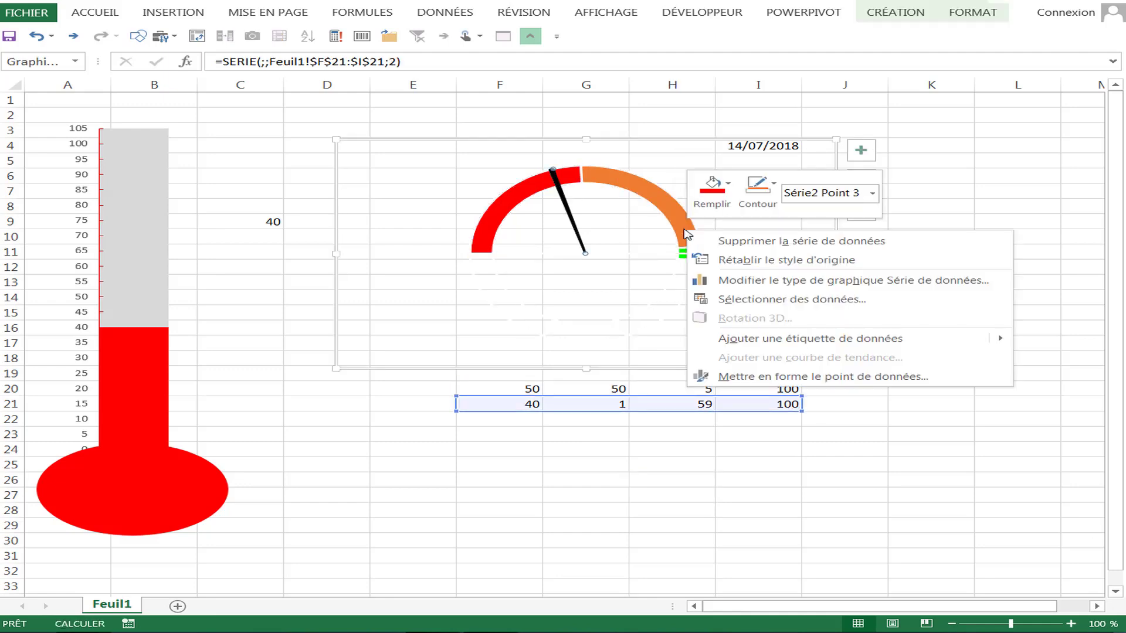
left_click(757, 444)
left_click(757, 464)
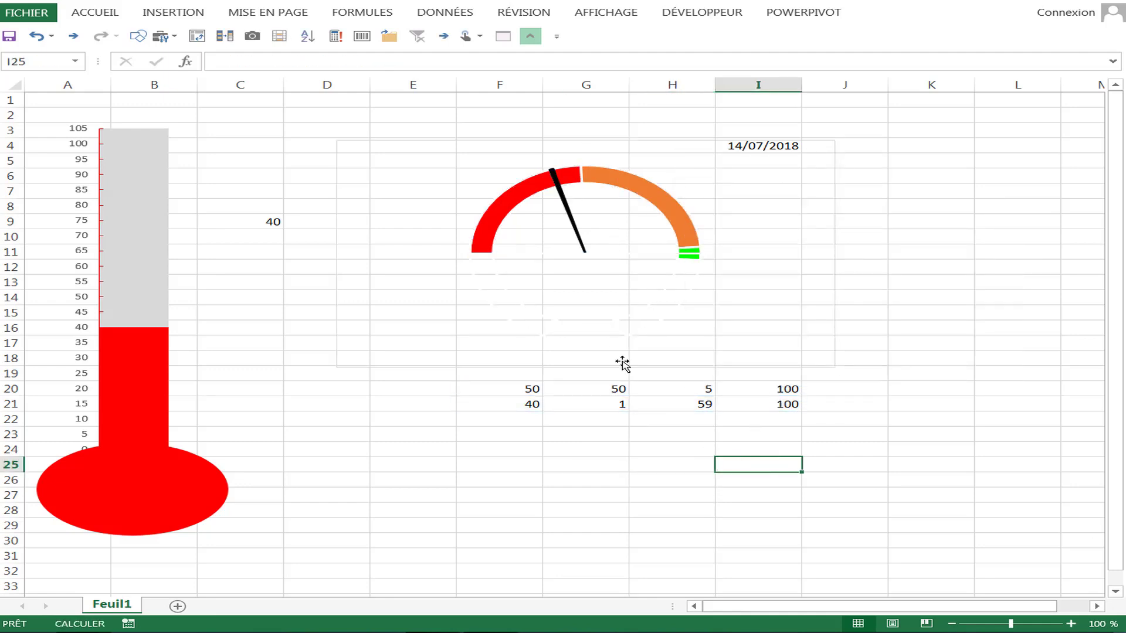
- Change G20 to 40, check the H21 formula, and select H20:I21
left_click(615, 389)
type("40")
left_click(588, 476)
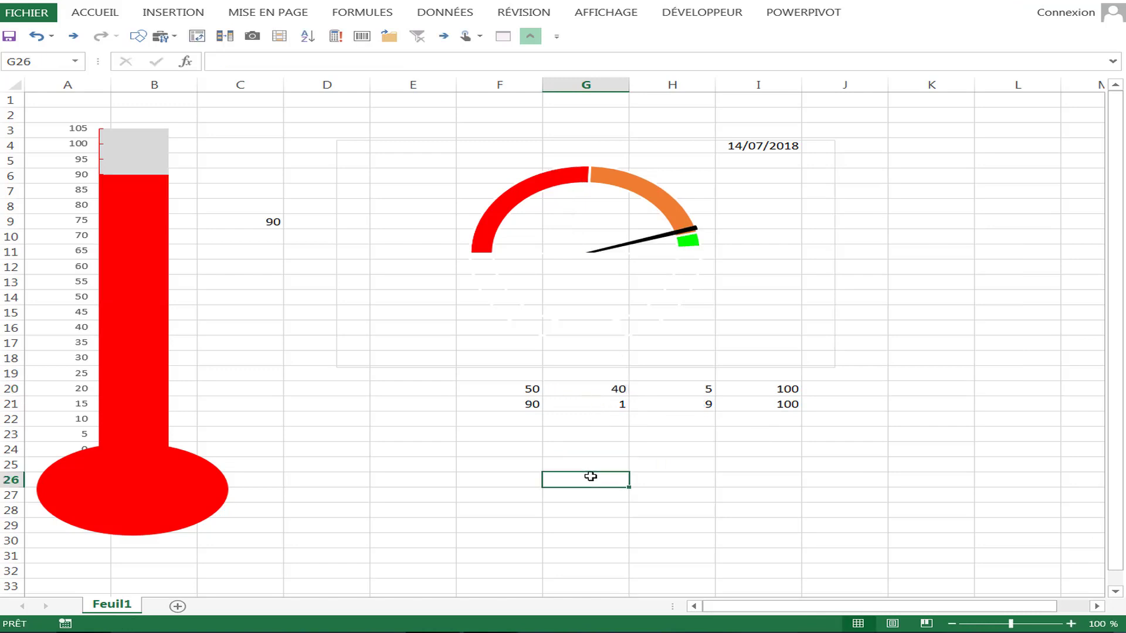
left_click(583, 389)
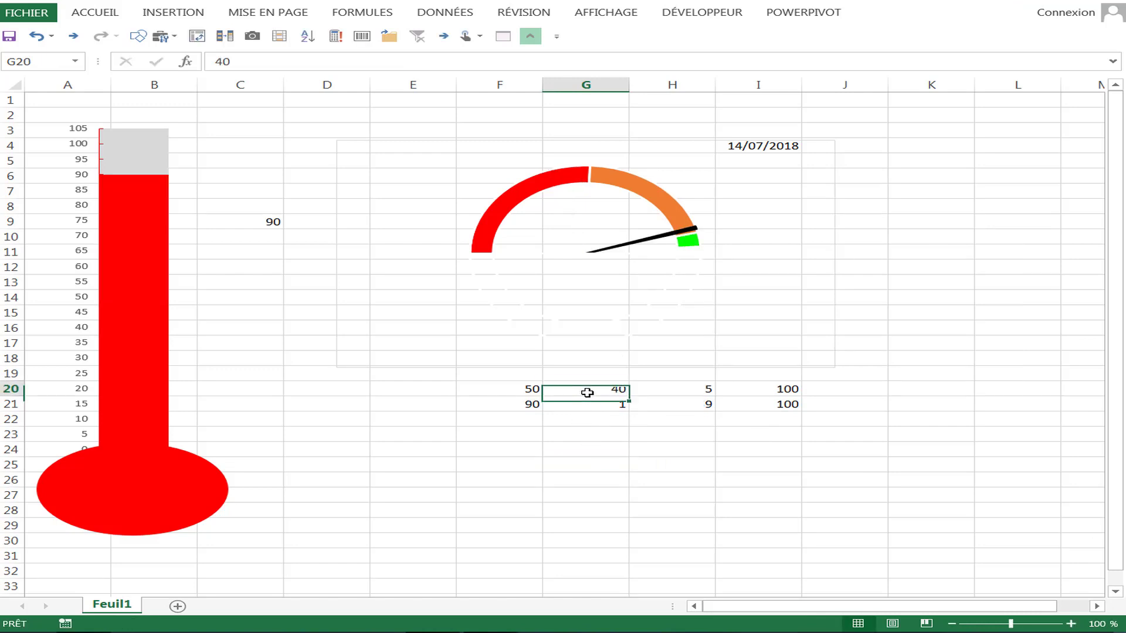
left_click(505, 389)
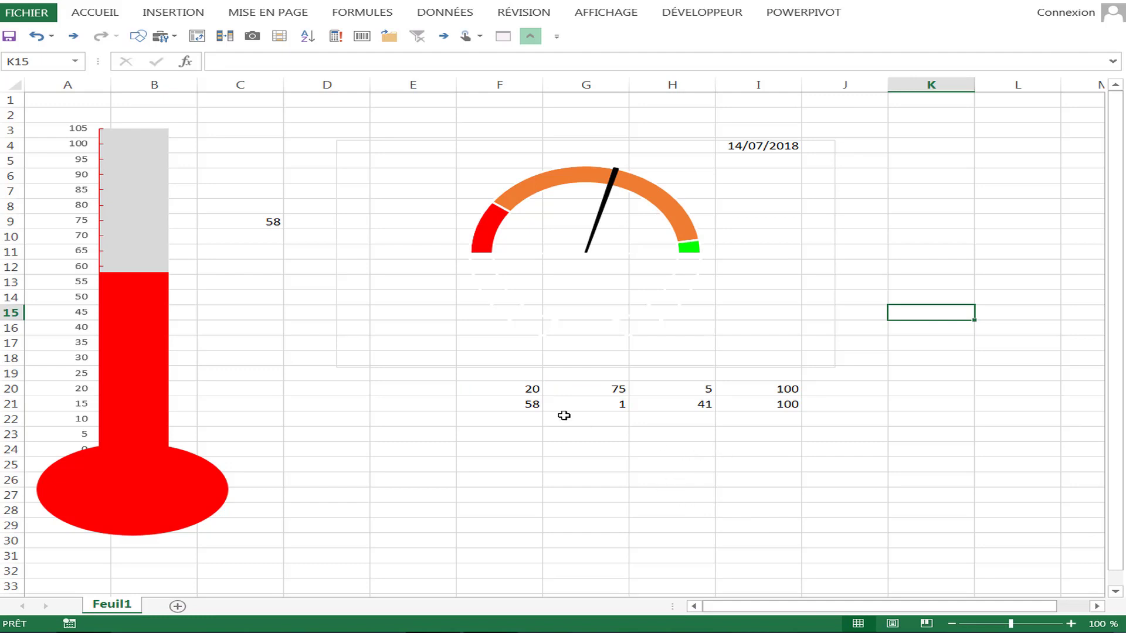
left_click(673, 400)
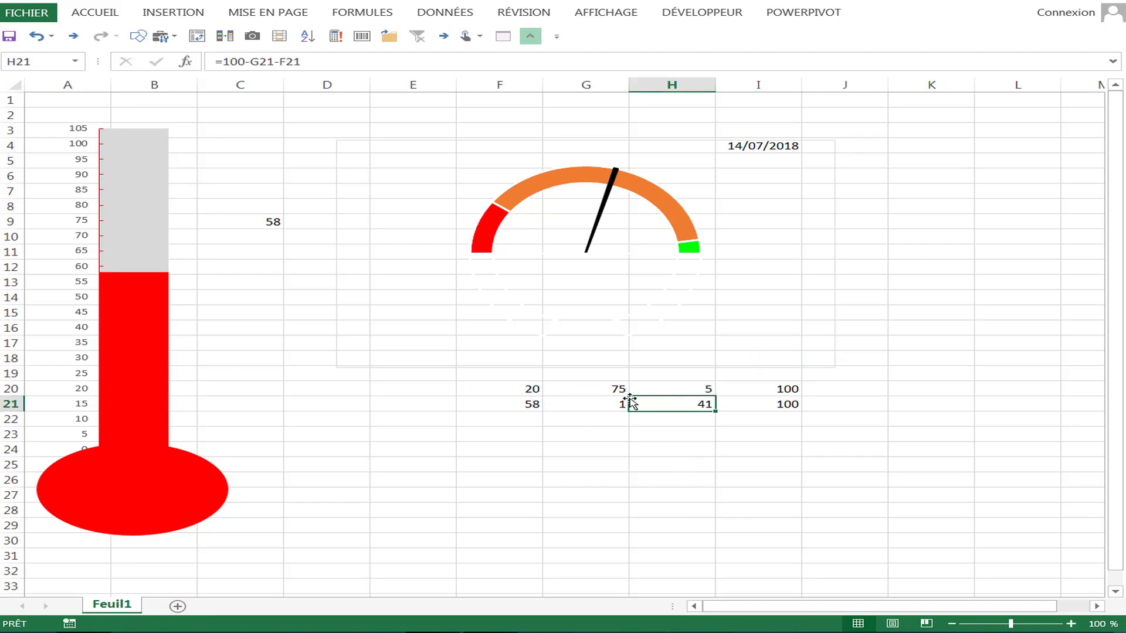
left_click_drag(695, 390, 762, 404)
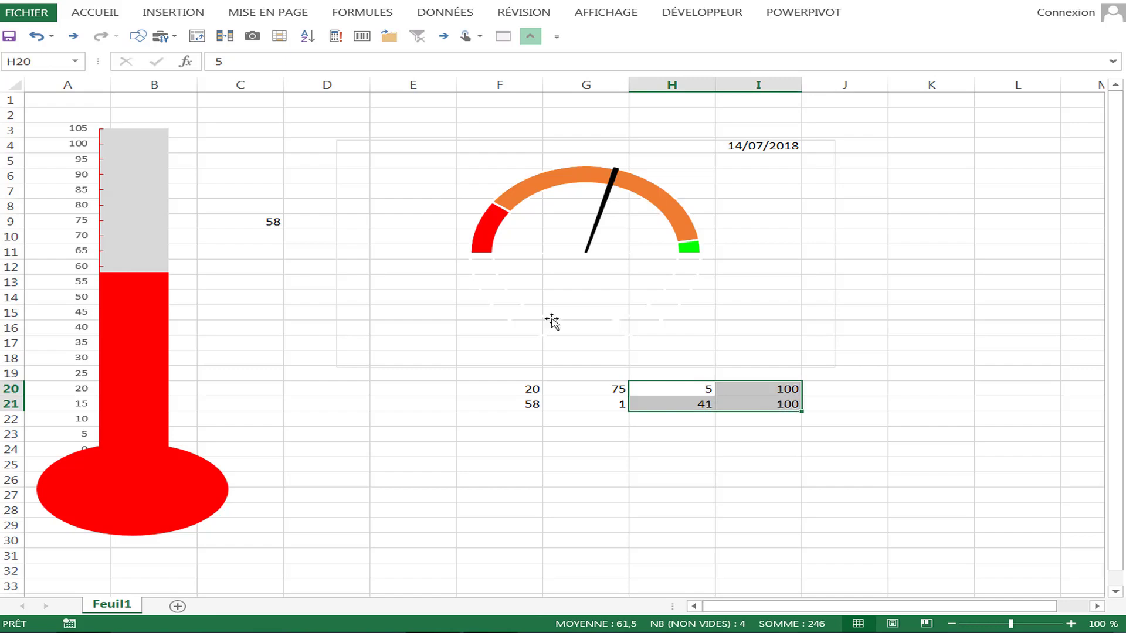
left_click(176, 13)
- Insert the blackboard chart template and place it below the gauge
left_click(481, 66)
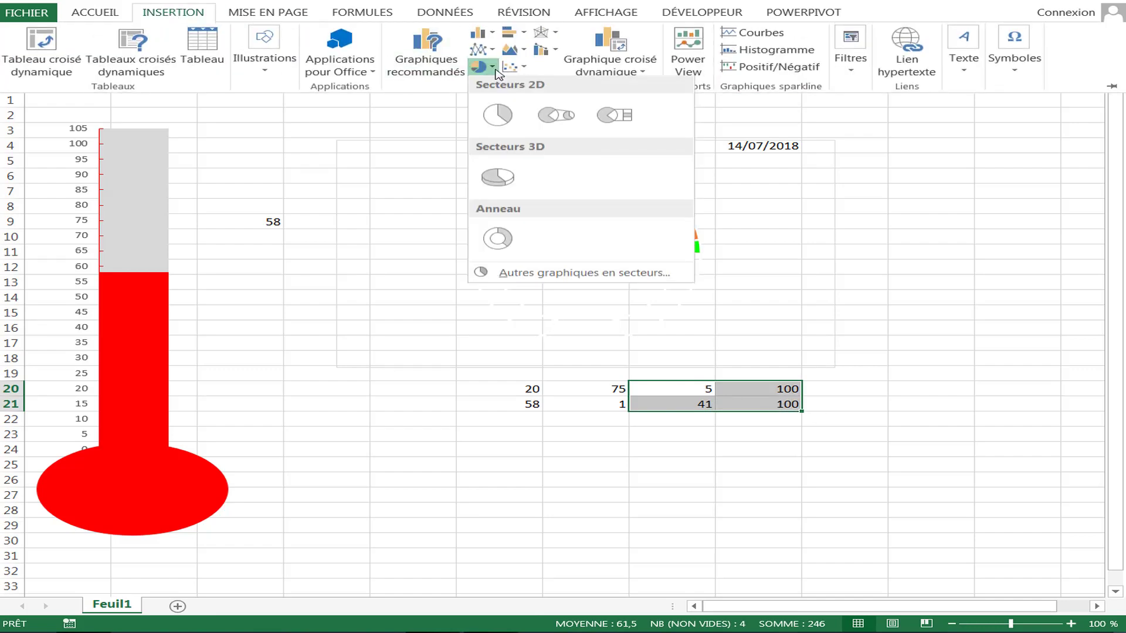
left_click(506, 273)
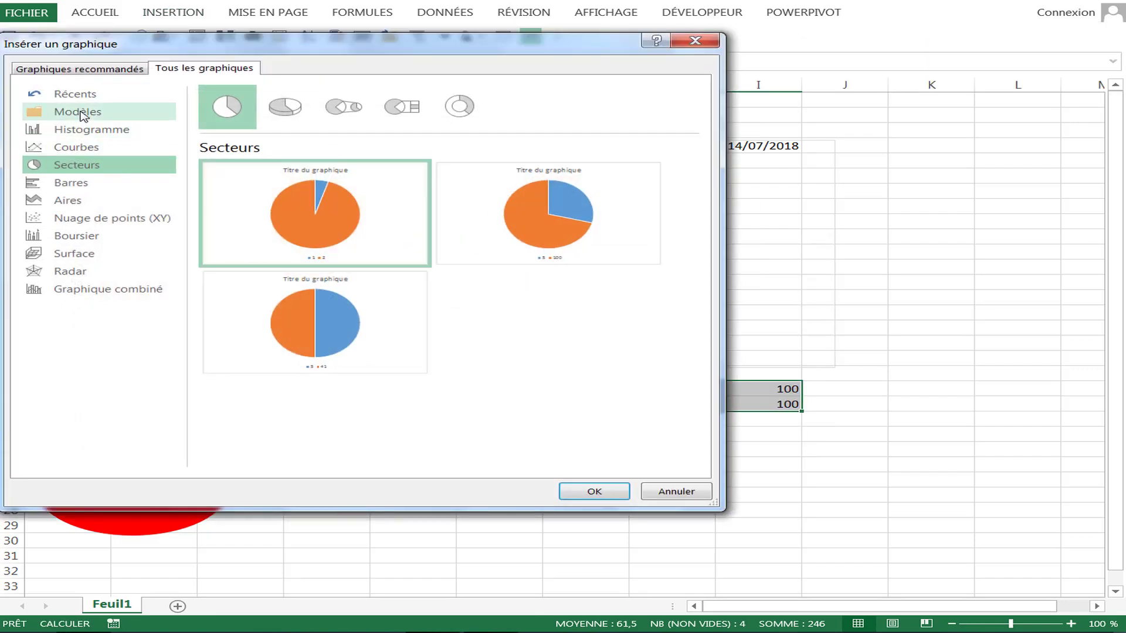
left_click(79, 111)
left_click(506, 165)
left_click(594, 492)
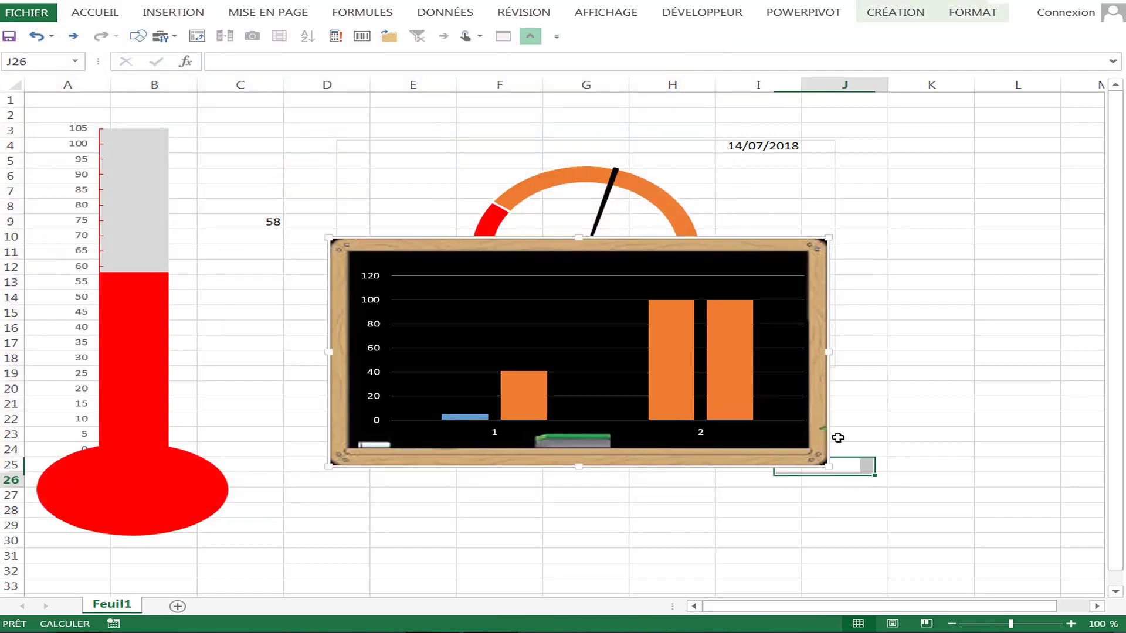
mouse_move(821, 391)
left_mouse_down()
mouse_move(919, 471)
mouse_move(980, 471)
left_mouse_up()
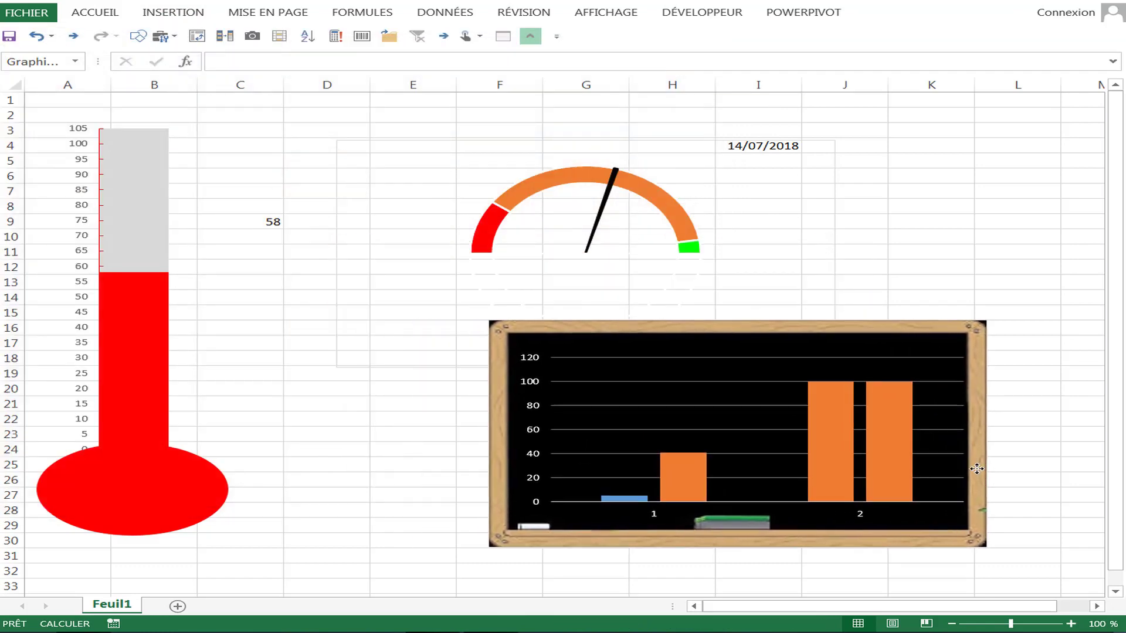
left_click(842, 221)
left_click(352, 330)
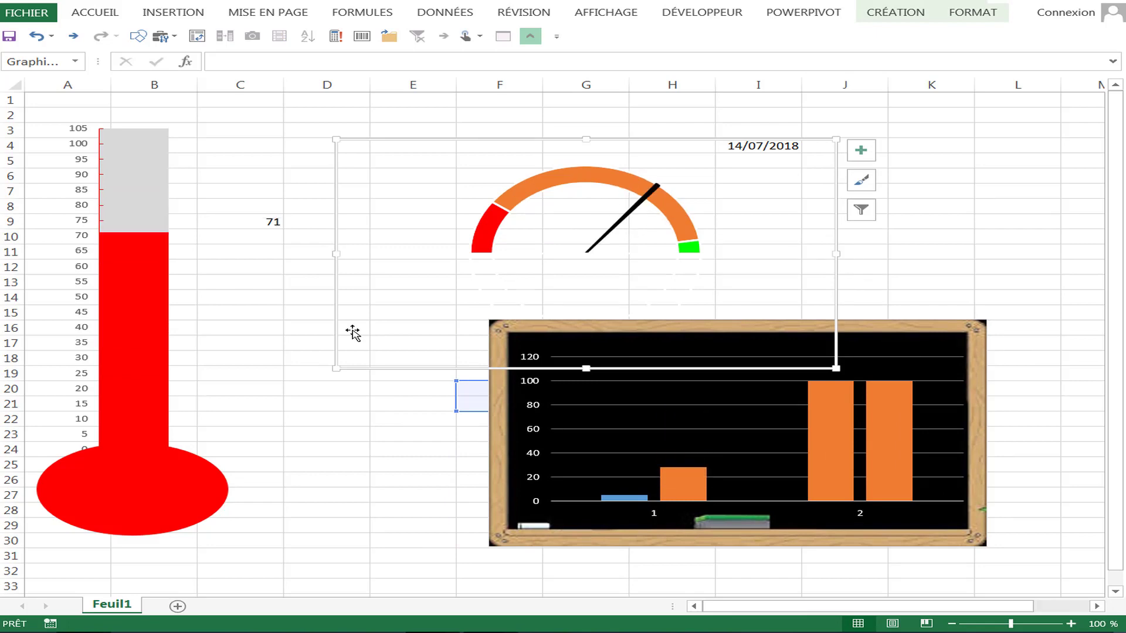
left_click(282, 364)
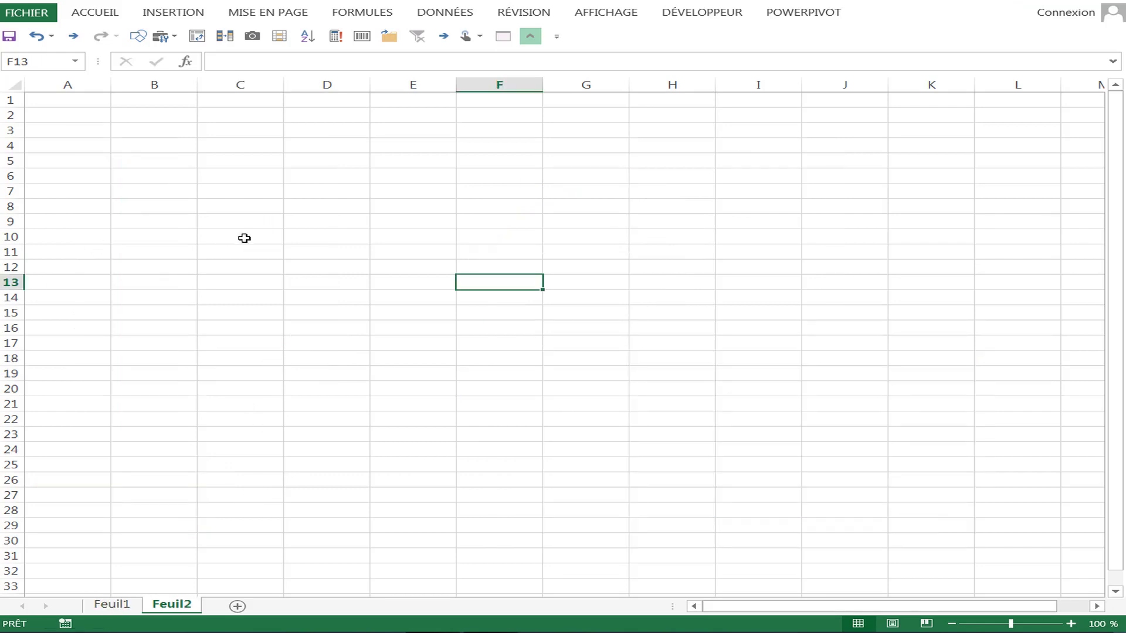
- Enter 45 in C10 and insert a column chart of it
left_click(245, 238)
type("4")
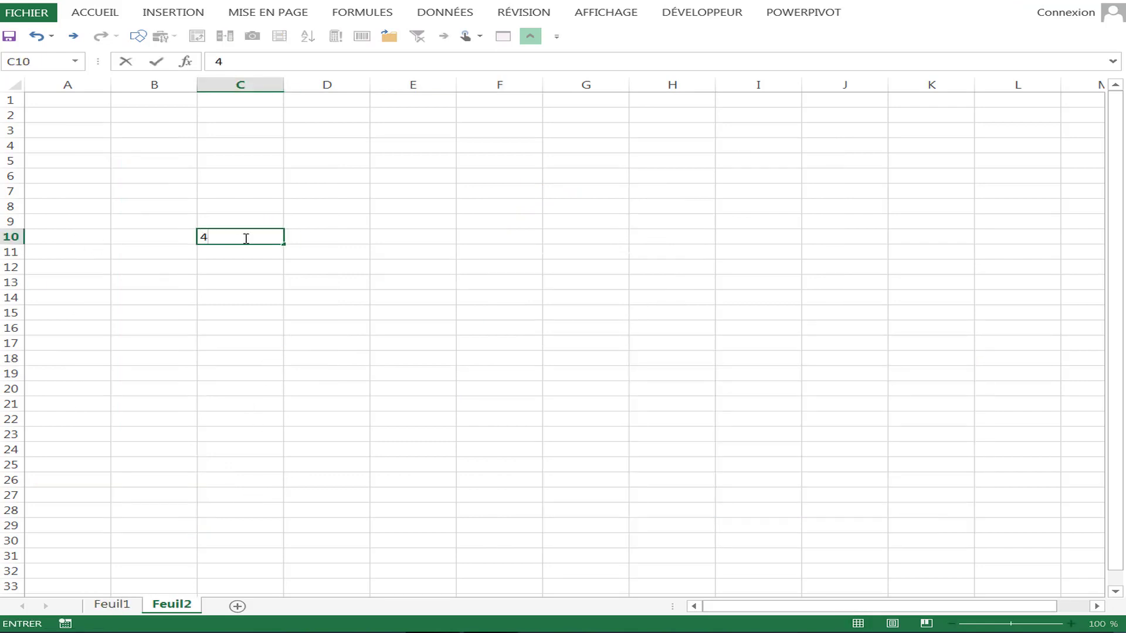
type("5")
left_click(337, 314)
left_click(241, 233)
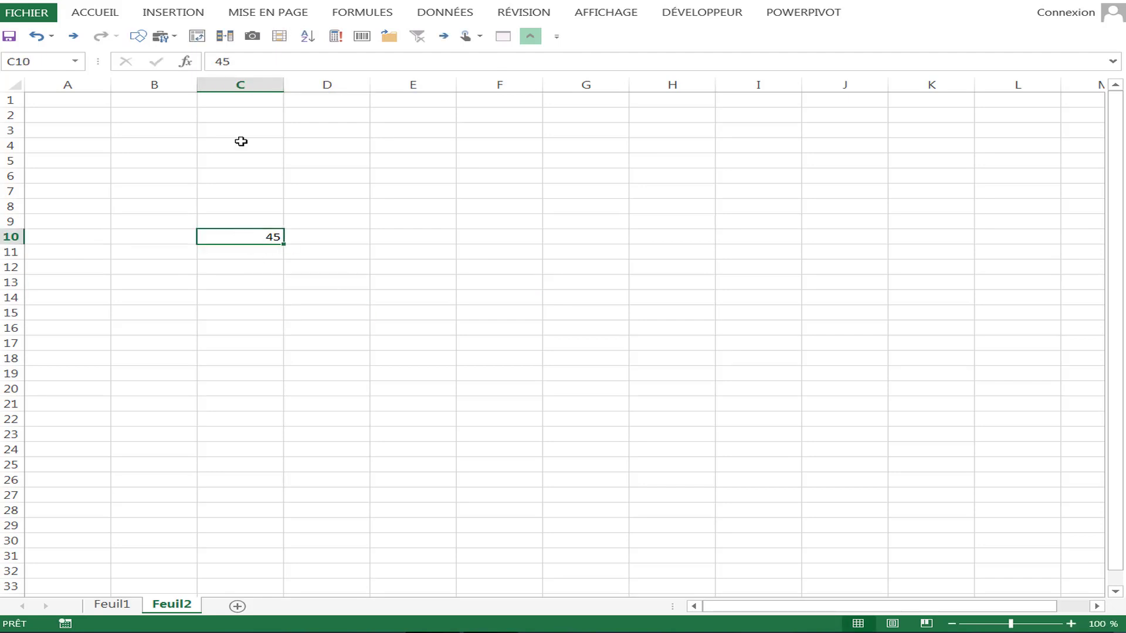
left_click(177, 12)
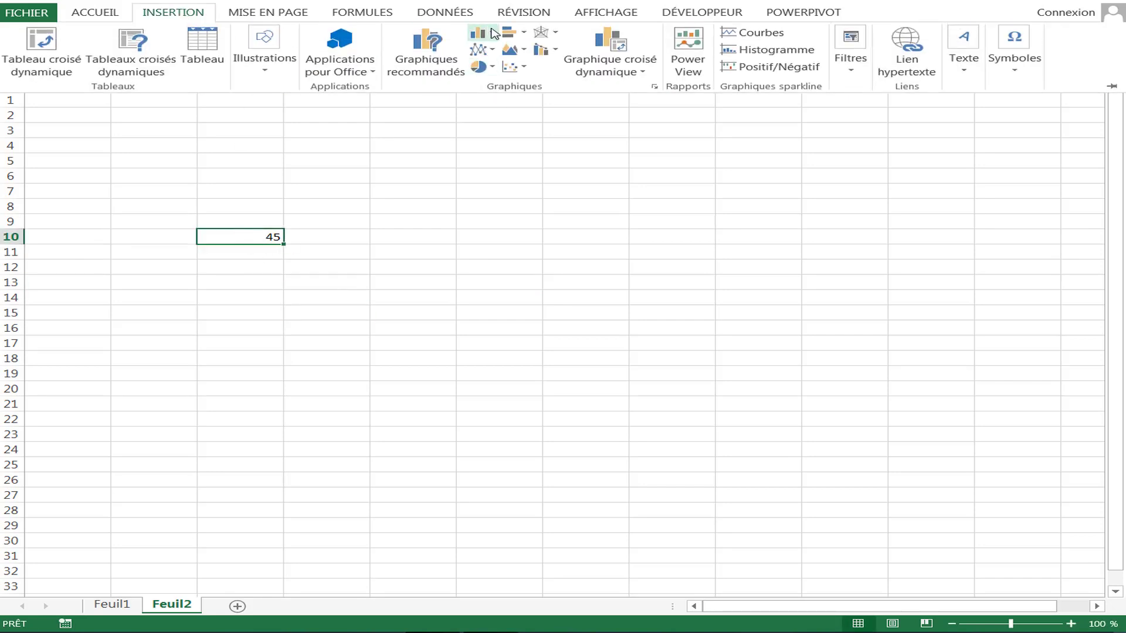
left_click(480, 32)
left_click(557, 82)
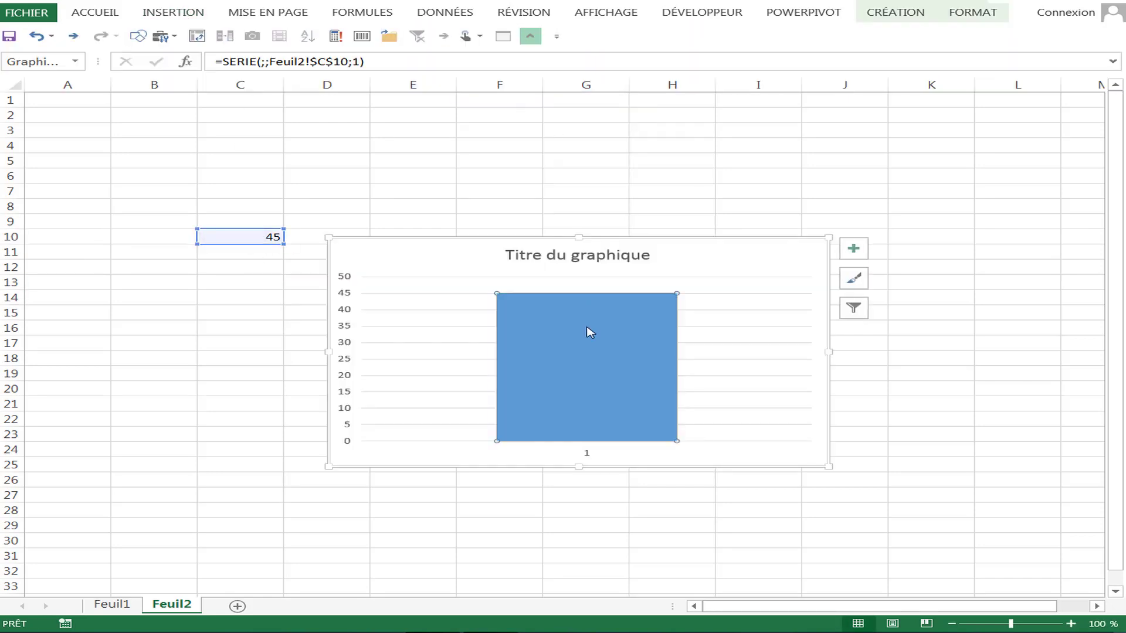
- Set the column series gap width to 0% so the bar fills the plot
right_click(589, 421)
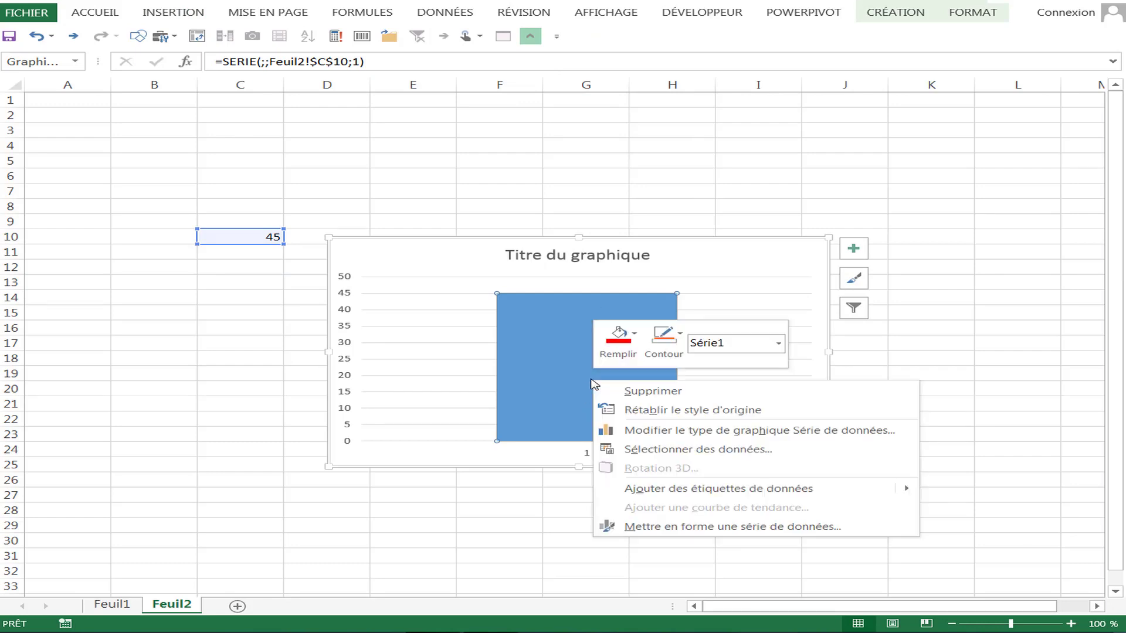
left_click(628, 527)
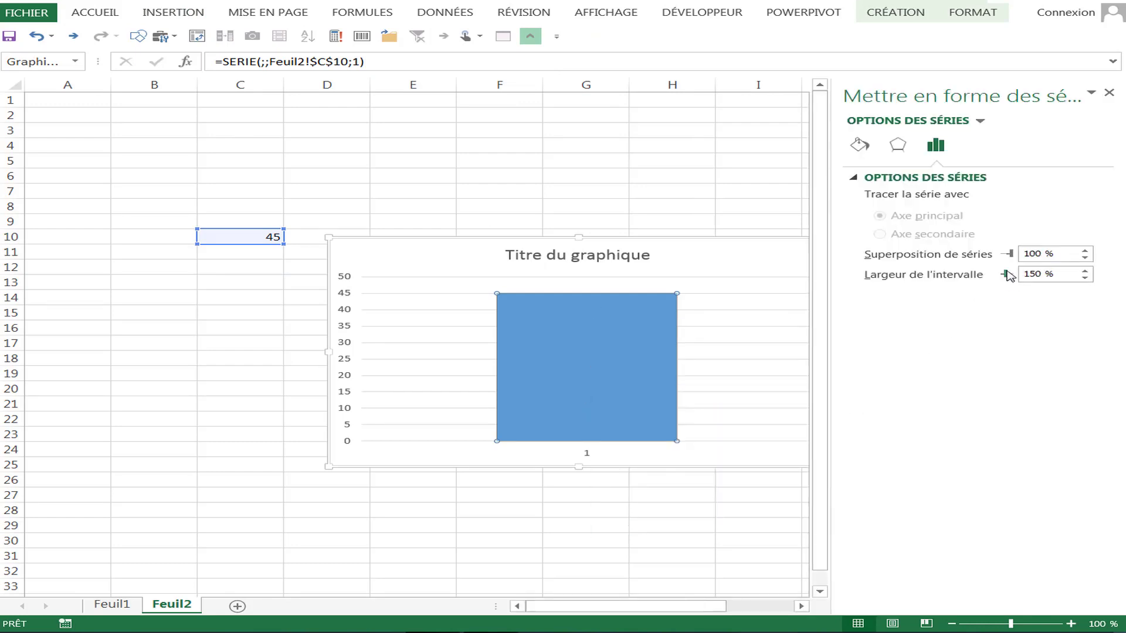
left_click(1110, 95)
- Set the vertical axis from -5 to 105, major unit 5, with inside major tick marks
left_click(344, 322)
right_click(347, 317)
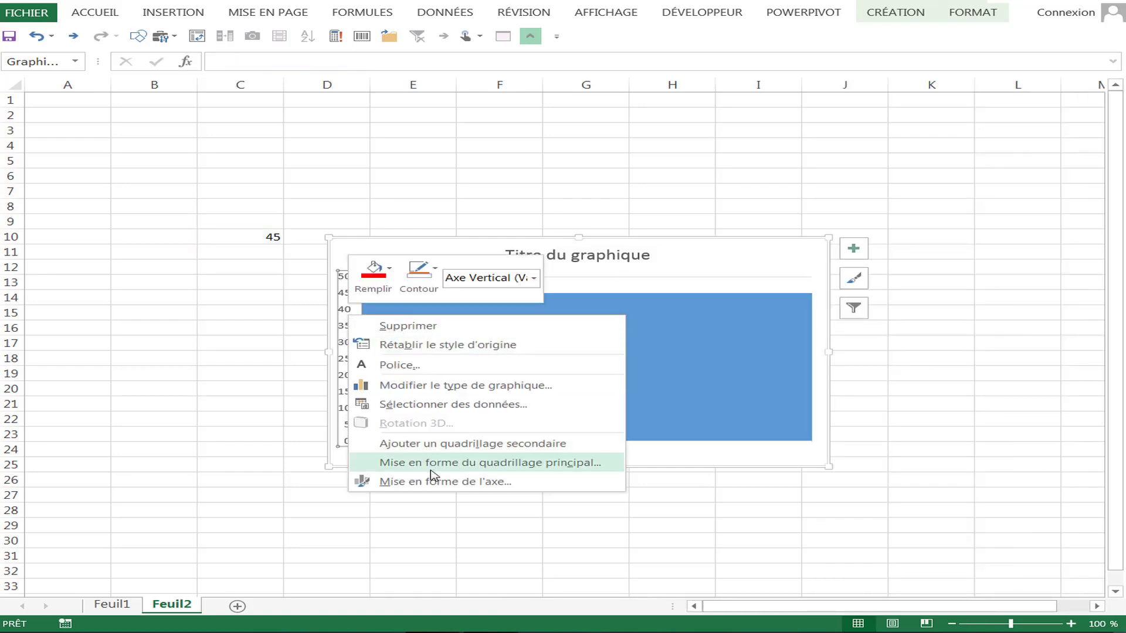
left_click(434, 481)
type("-5")
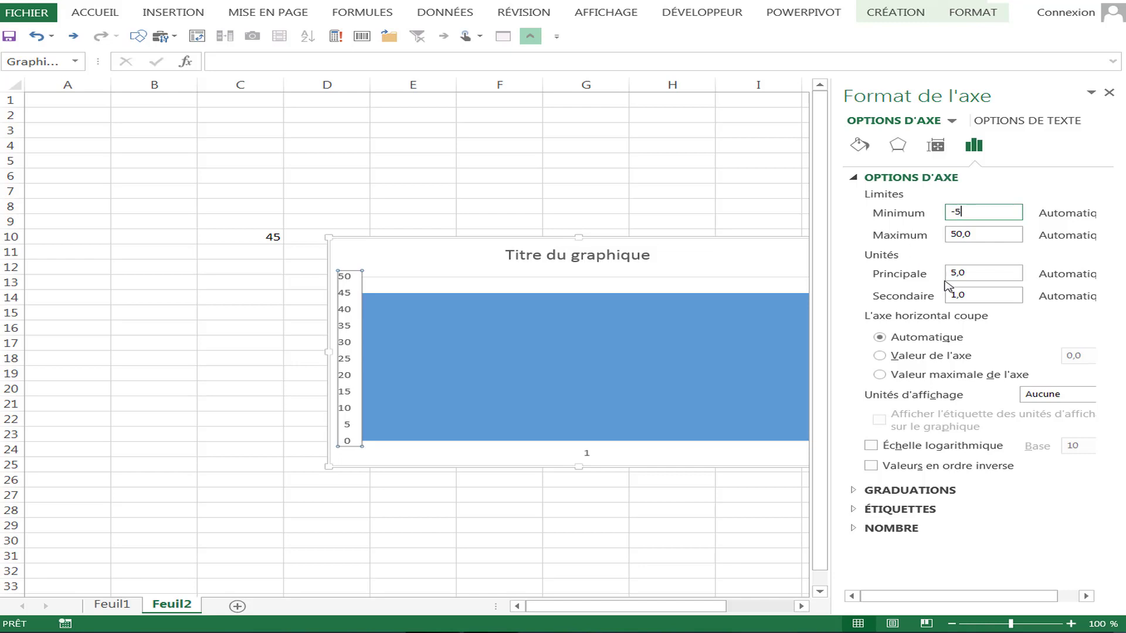
key("Tab")
type("1")
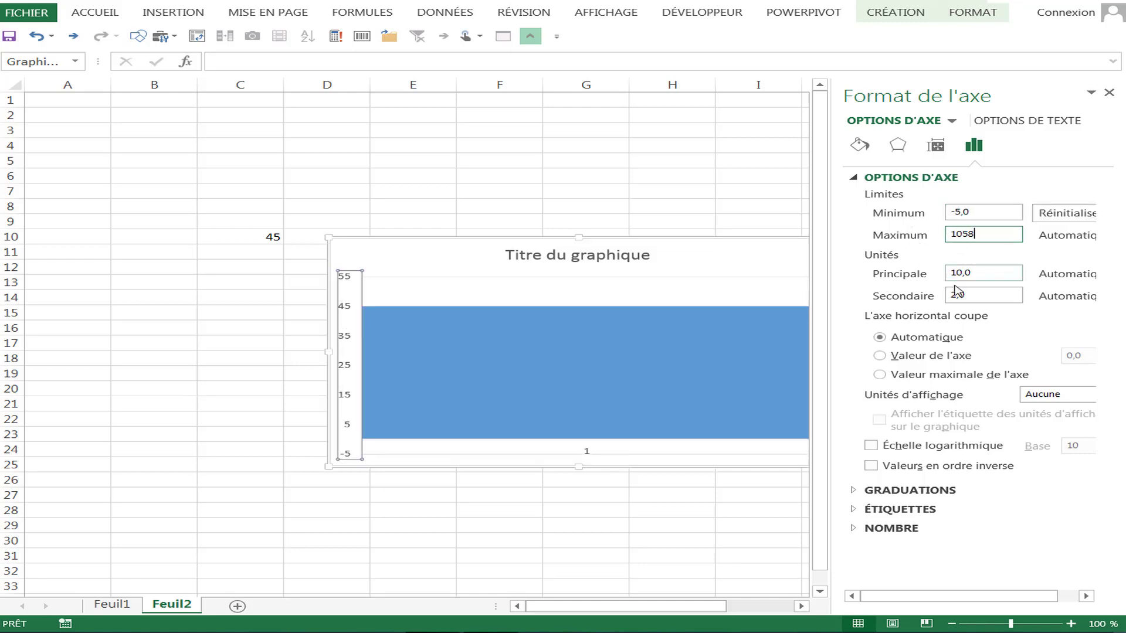
key("Tab")
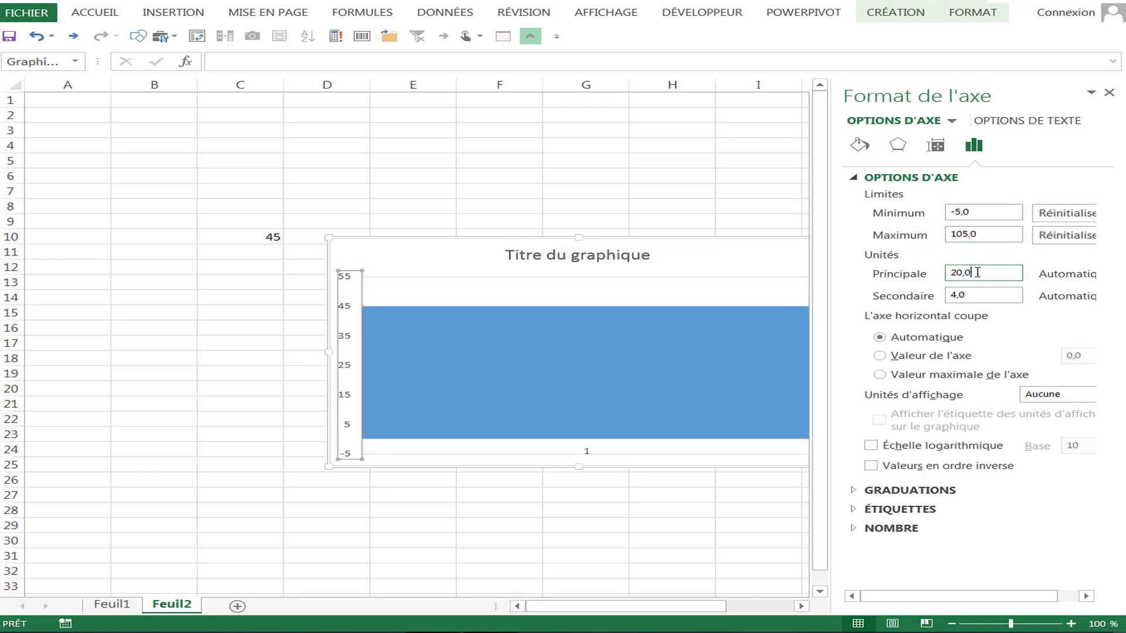
type("5")
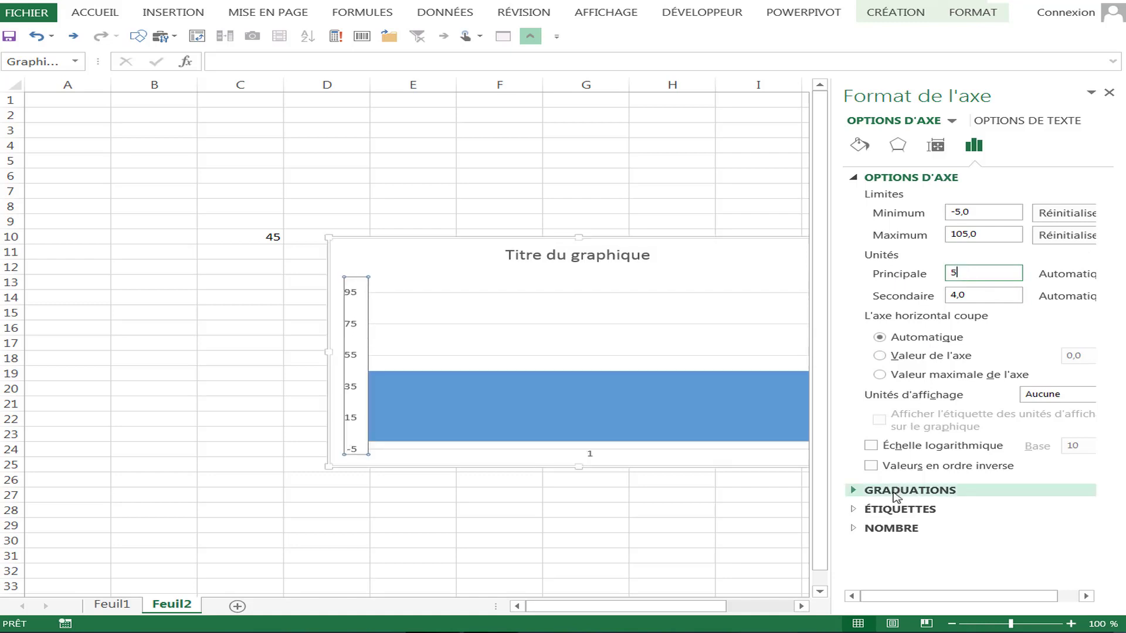
left_click(859, 492)
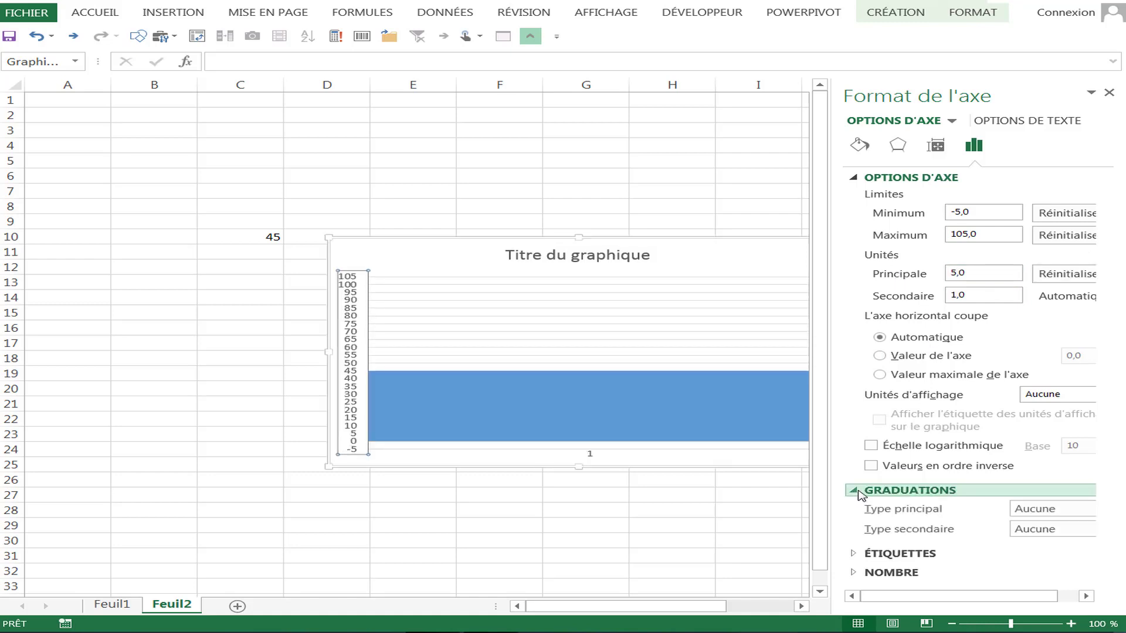
left_click(1022, 508)
left_click(1021, 539)
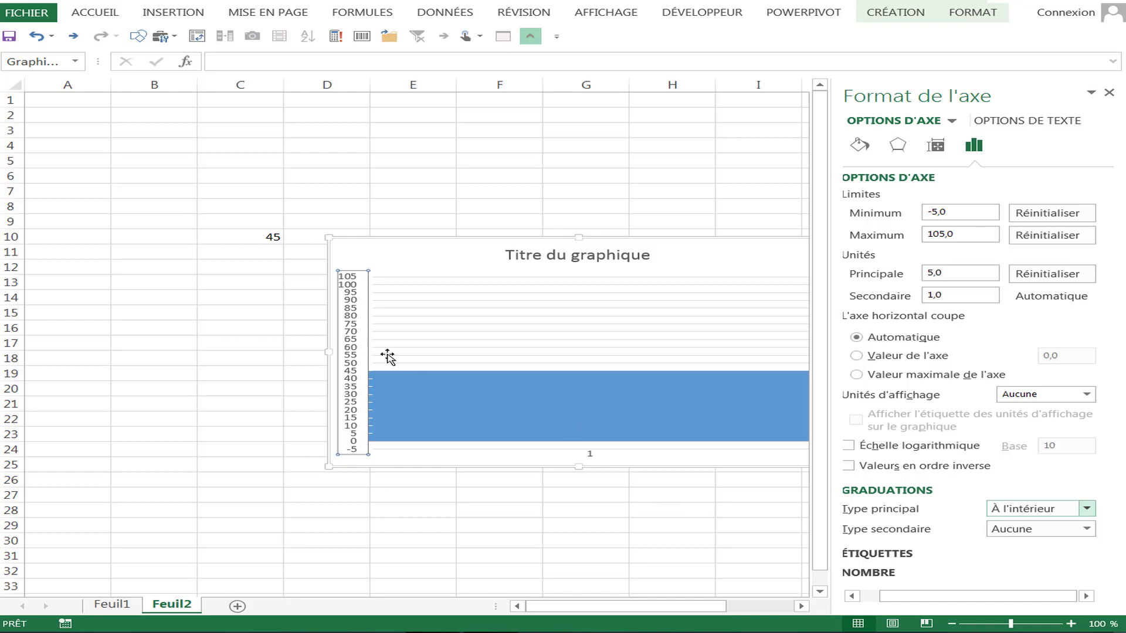
- Make the vertical axis line red
left_click(860, 146)
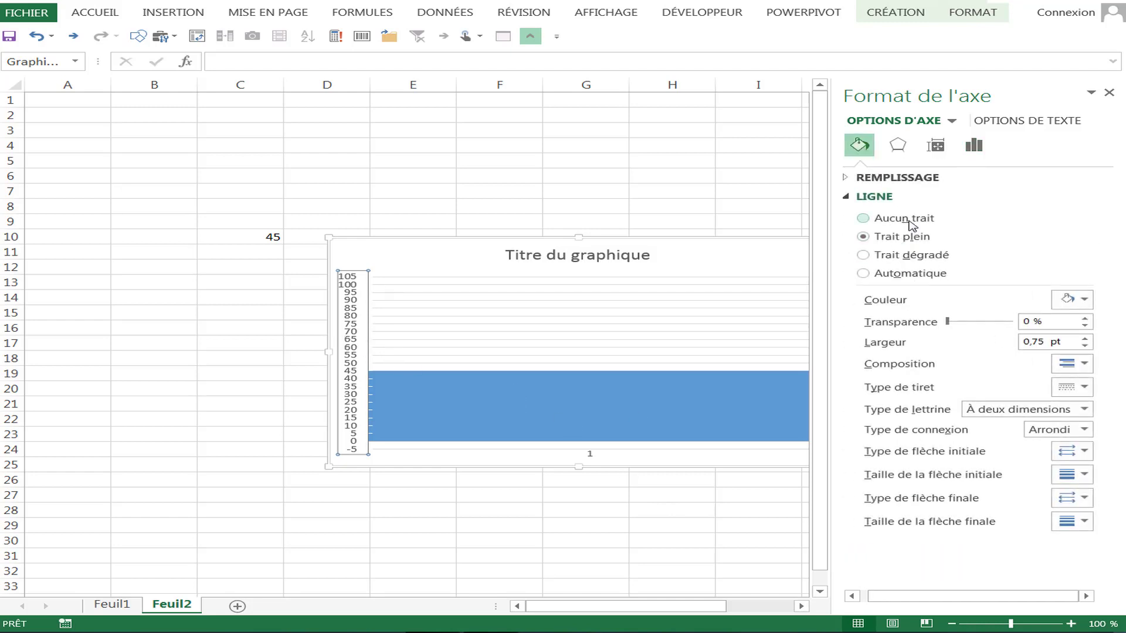
left_click(852, 200)
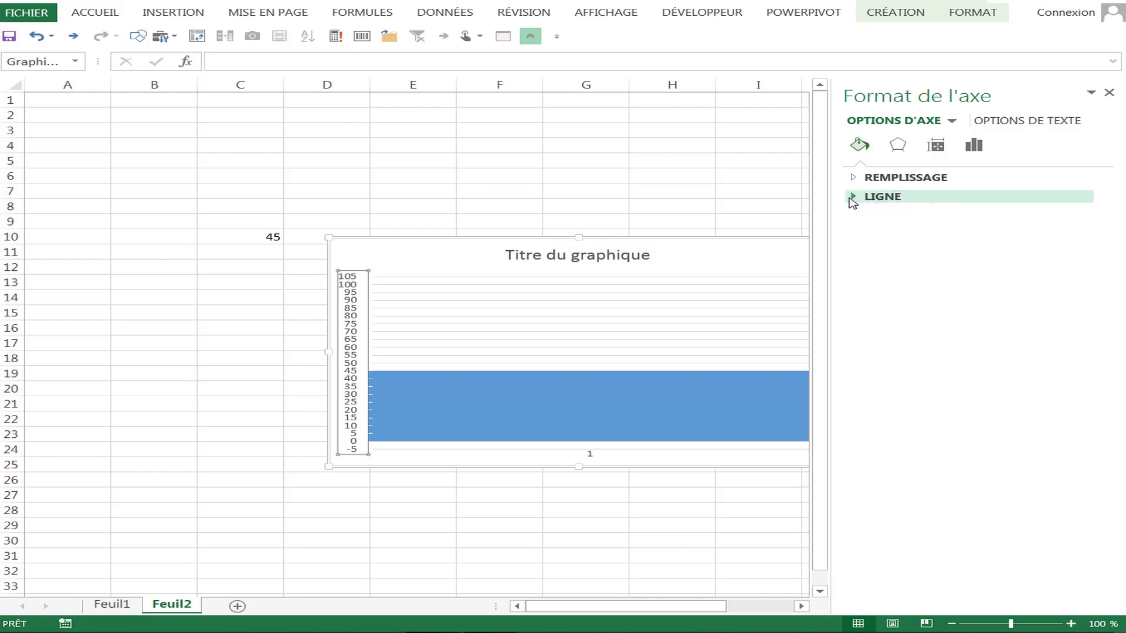
left_click(854, 196)
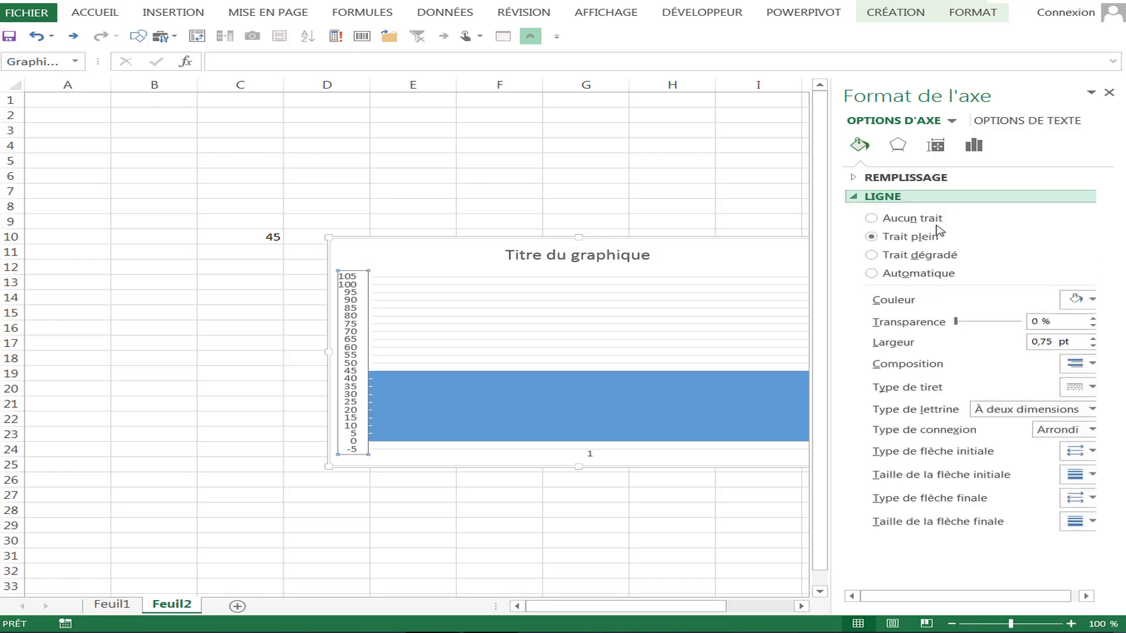
left_click(1092, 300)
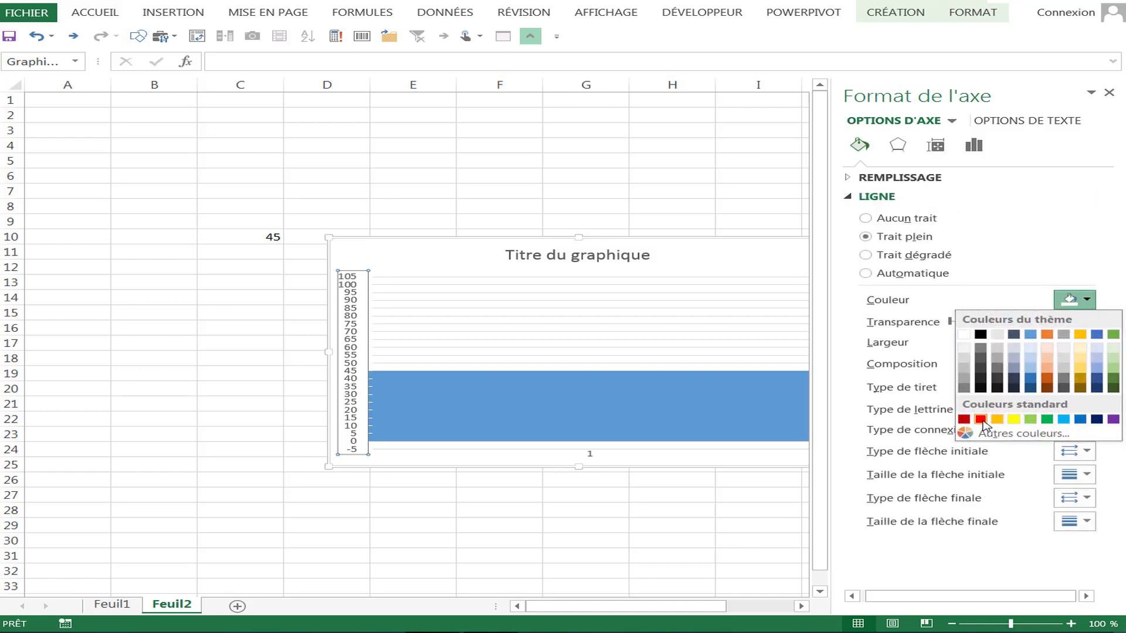
left_click(981, 420)
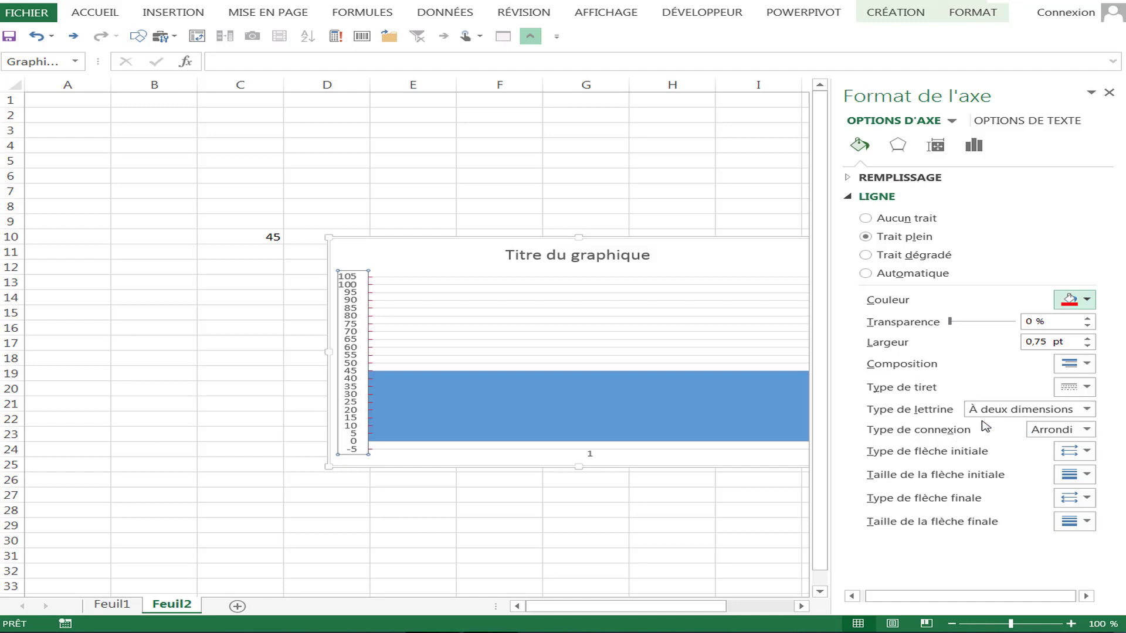
left_click(1109, 92)
left_click(784, 288)
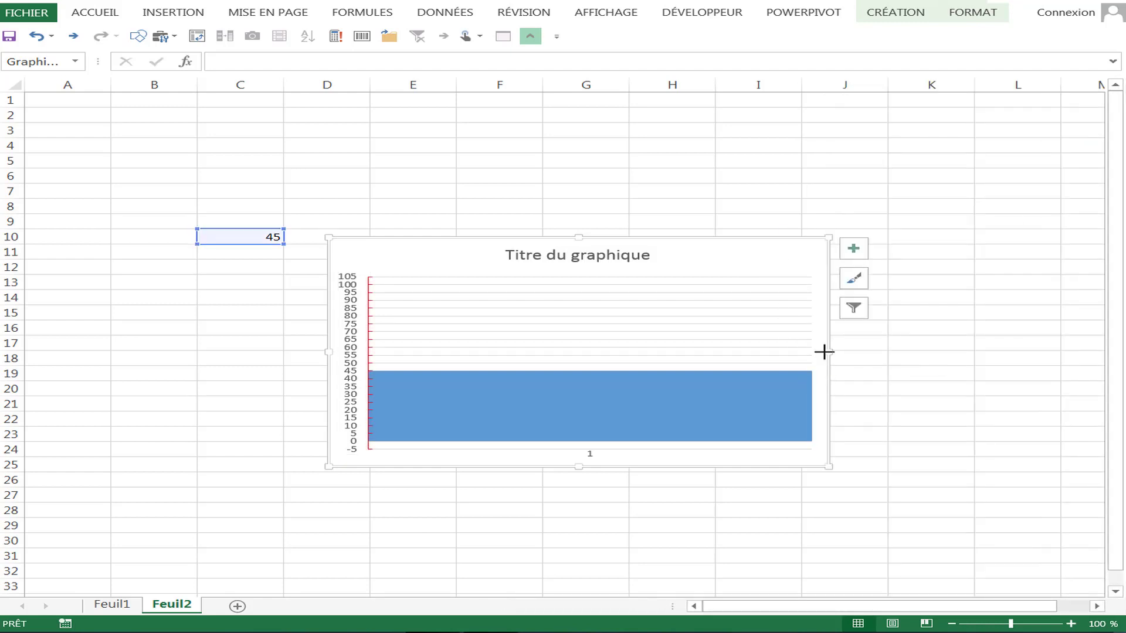
- Narrow the chart and fill its plot area with light grey
left_click_drag(824, 352, 631, 354)
left_click(548, 362)
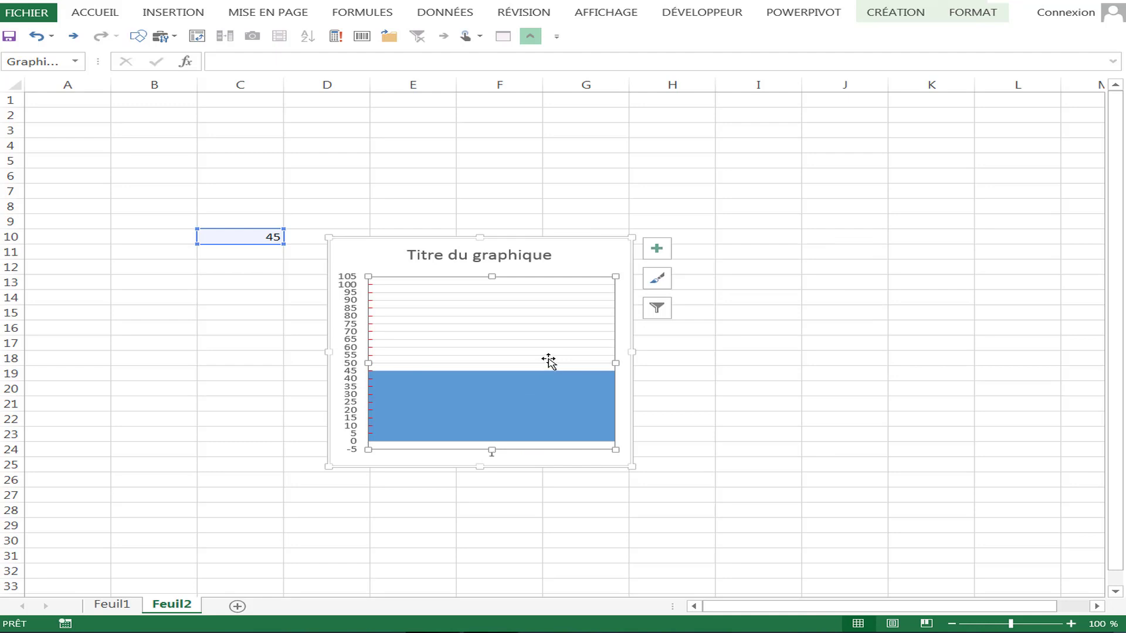
right_click(554, 281)
left_click(496, 284)
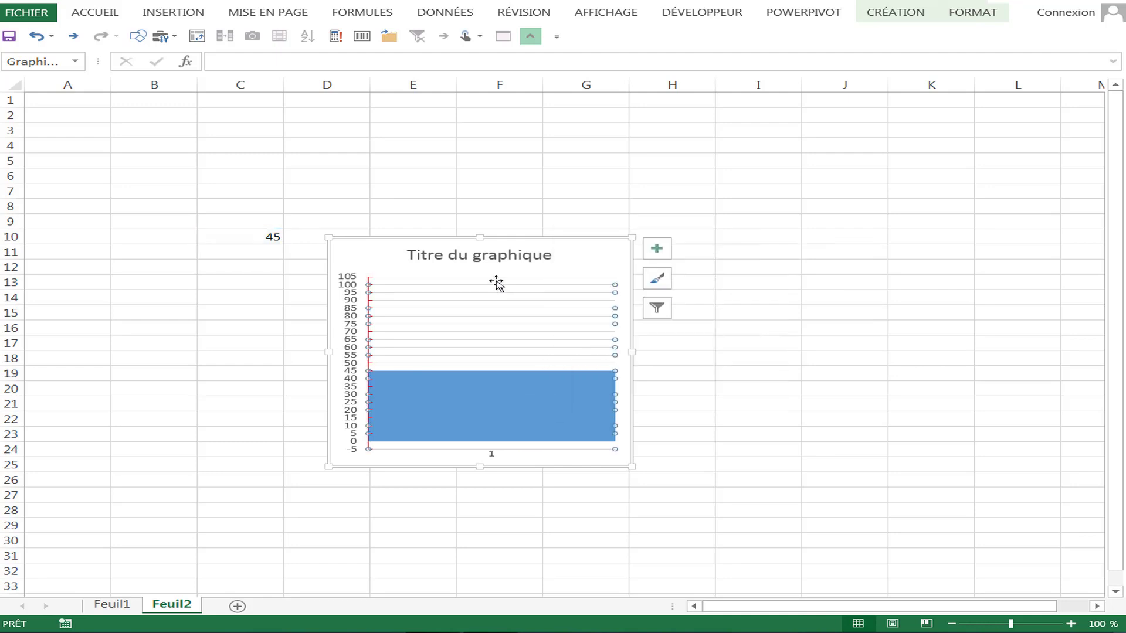
right_click(498, 282)
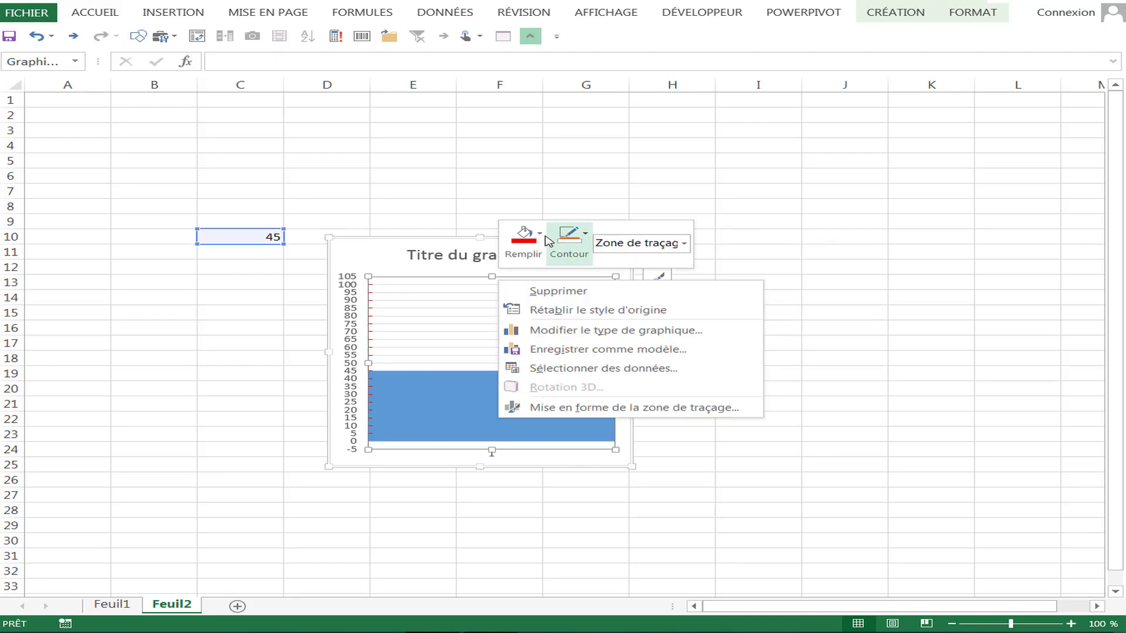
left_click(524, 237)
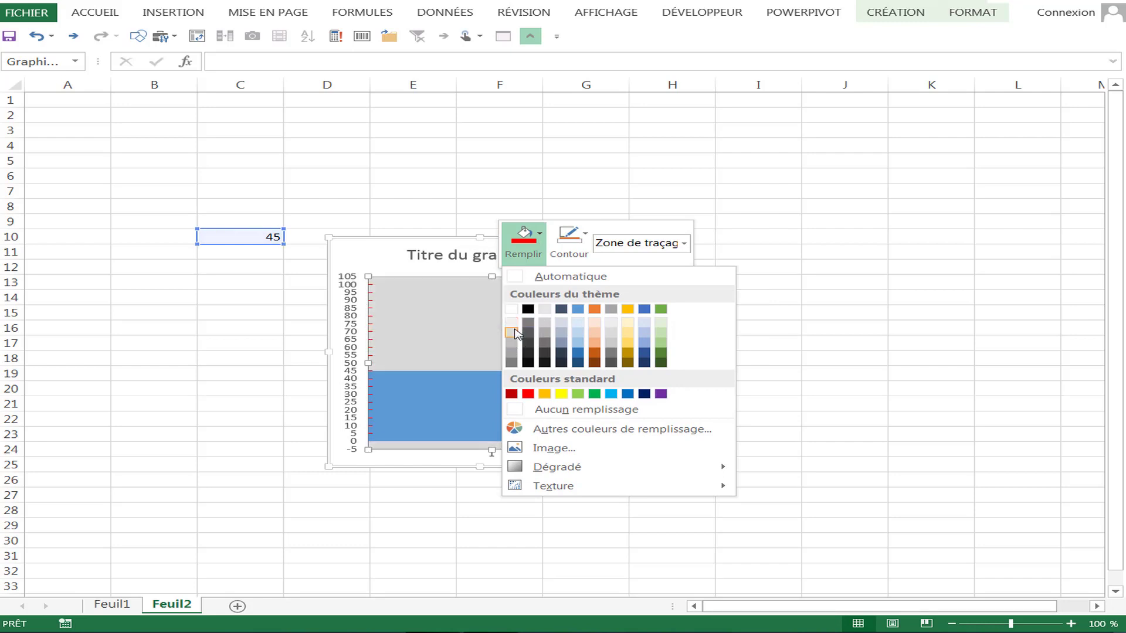
left_click(514, 324)
left_click(710, 389)
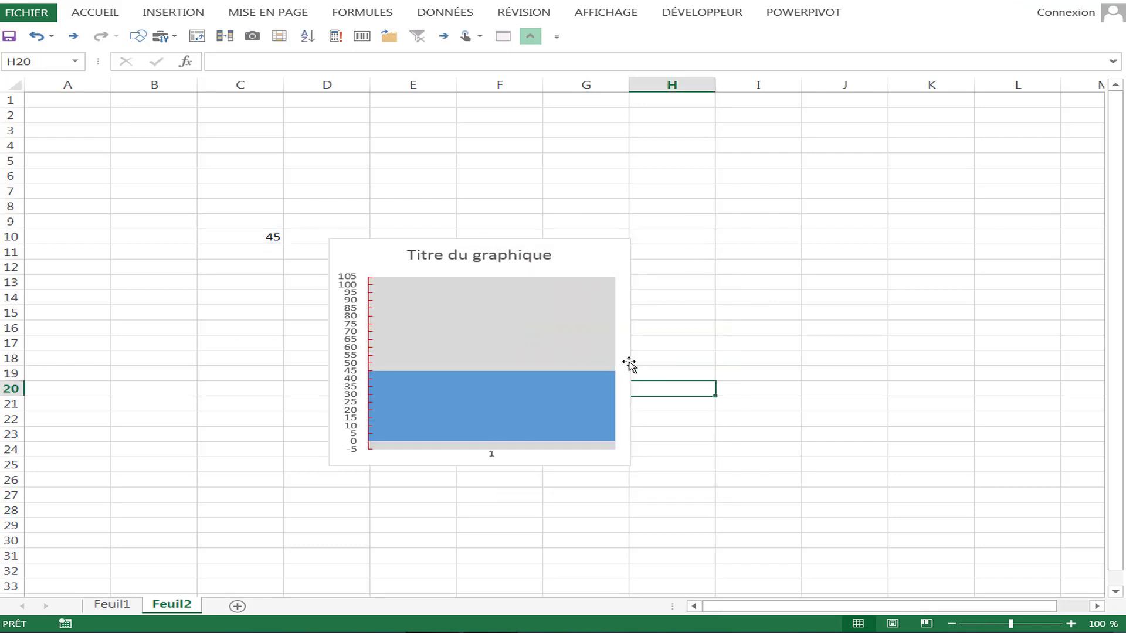
- Delete the chart title and reshape the chart tall and narrow, its top at row 4
left_click(528, 260)
key("Delete")
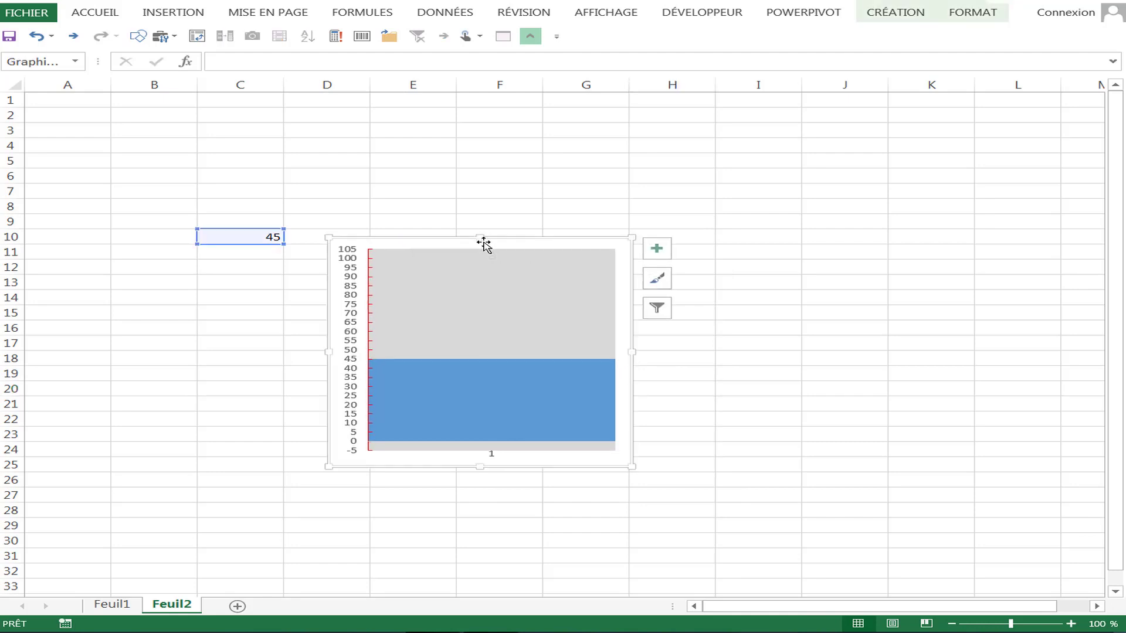
left_click_drag(478, 236, 478, 140)
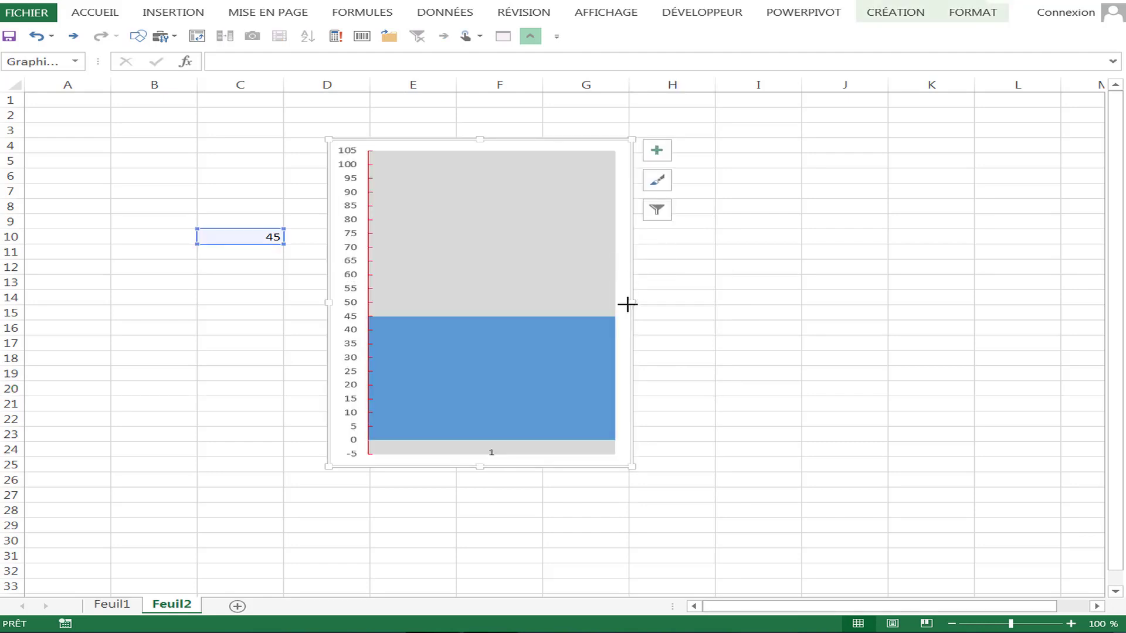
left_click_drag(627, 304, 464, 303)
left_click(410, 458)
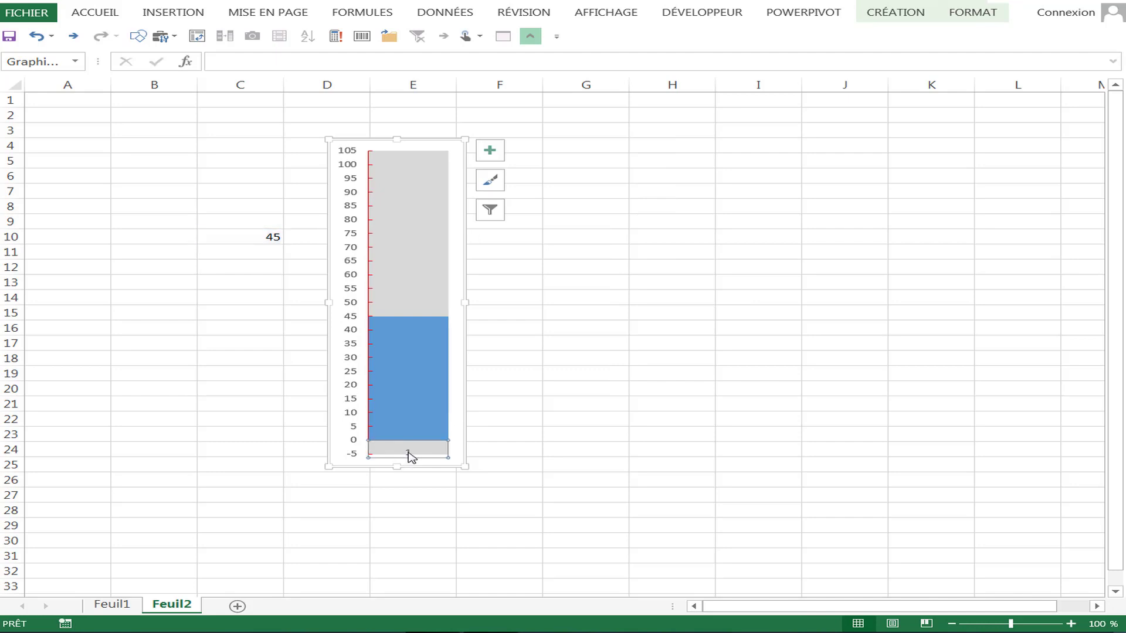
left_click(418, 463)
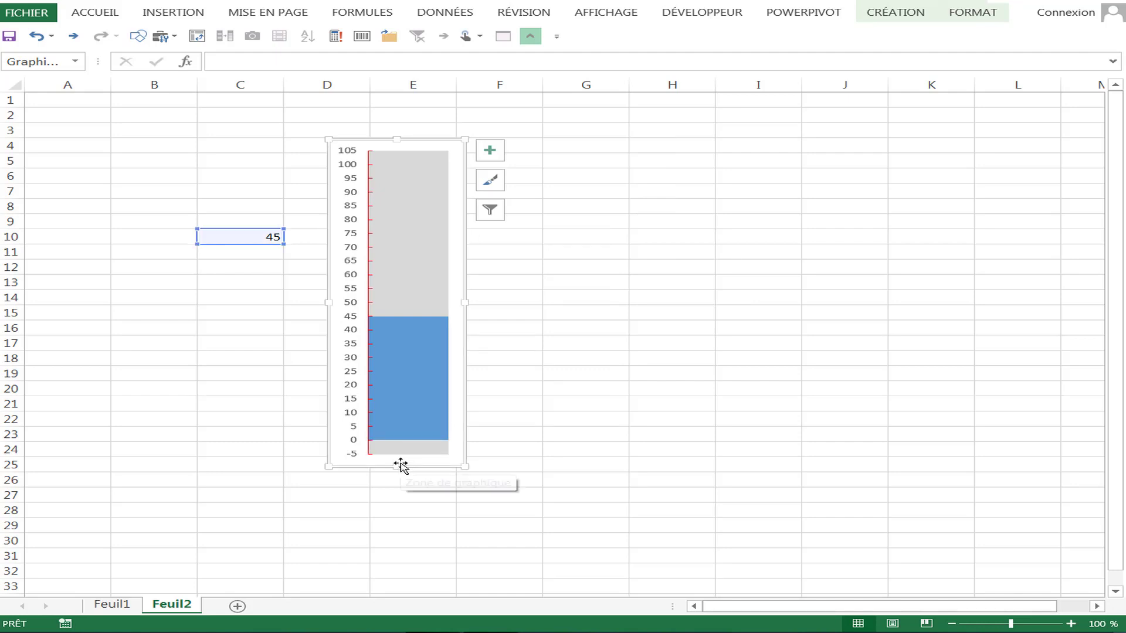
- Move the thermometer chart left and fill its 45 data bar light orange
left_click_drag(467, 285, 242, 297)
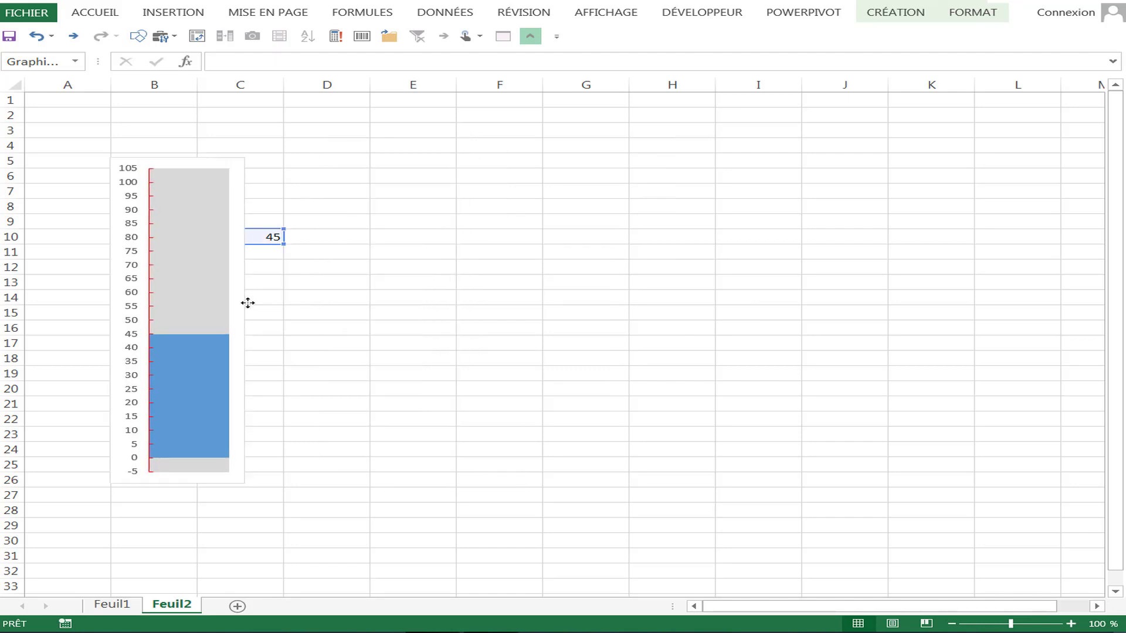
left_click(206, 364)
right_click(205, 363)
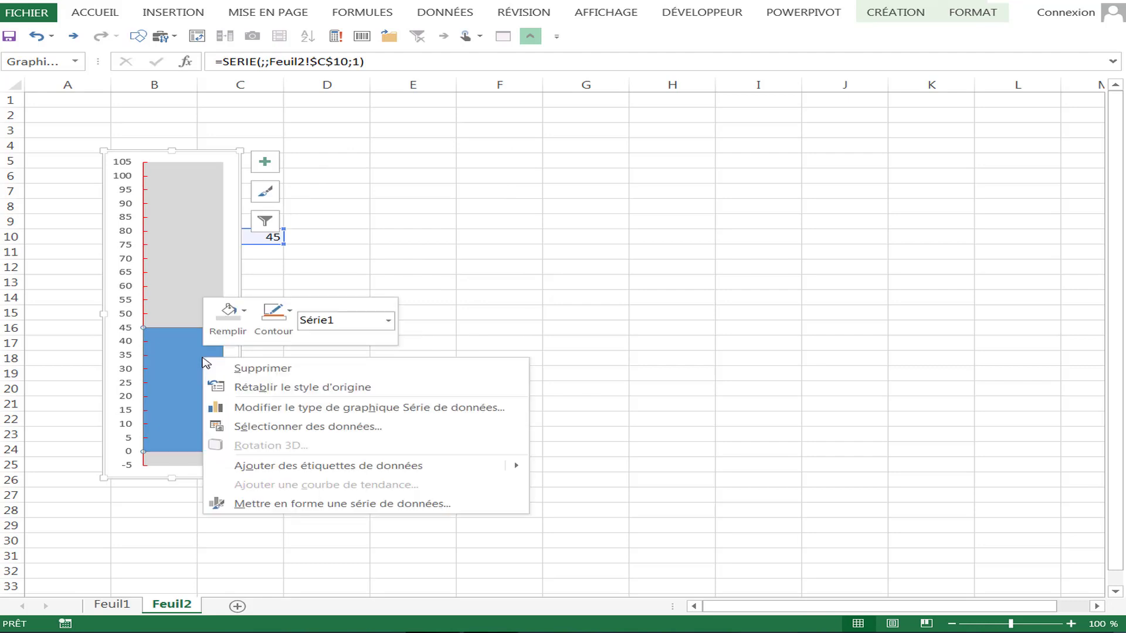
left_click(230, 317)
left_click(237, 472)
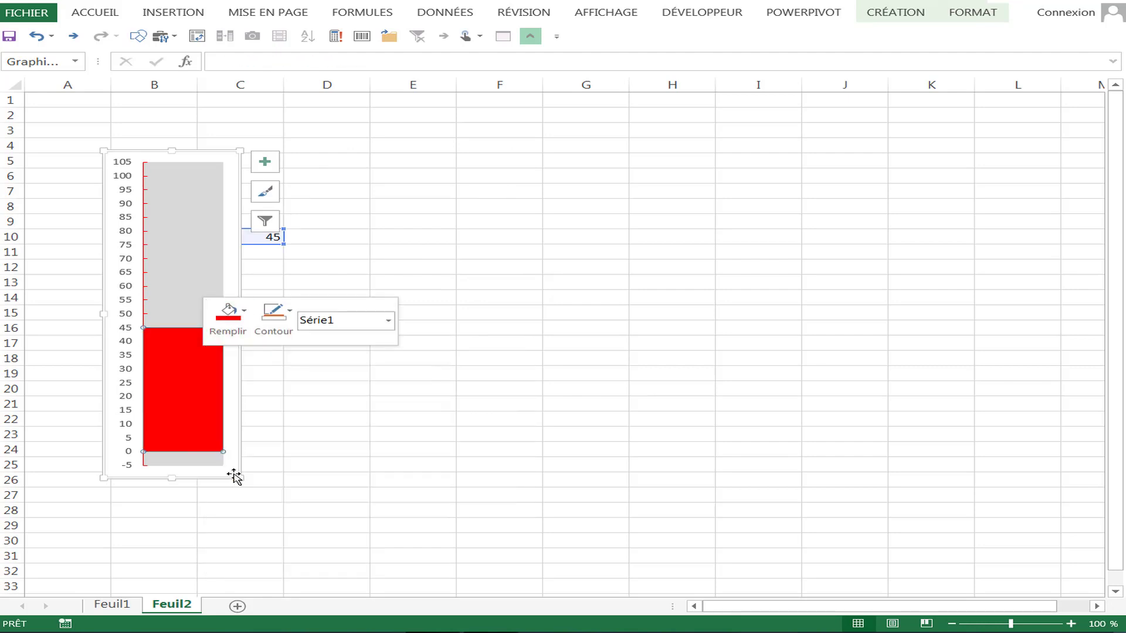
key("Escape")
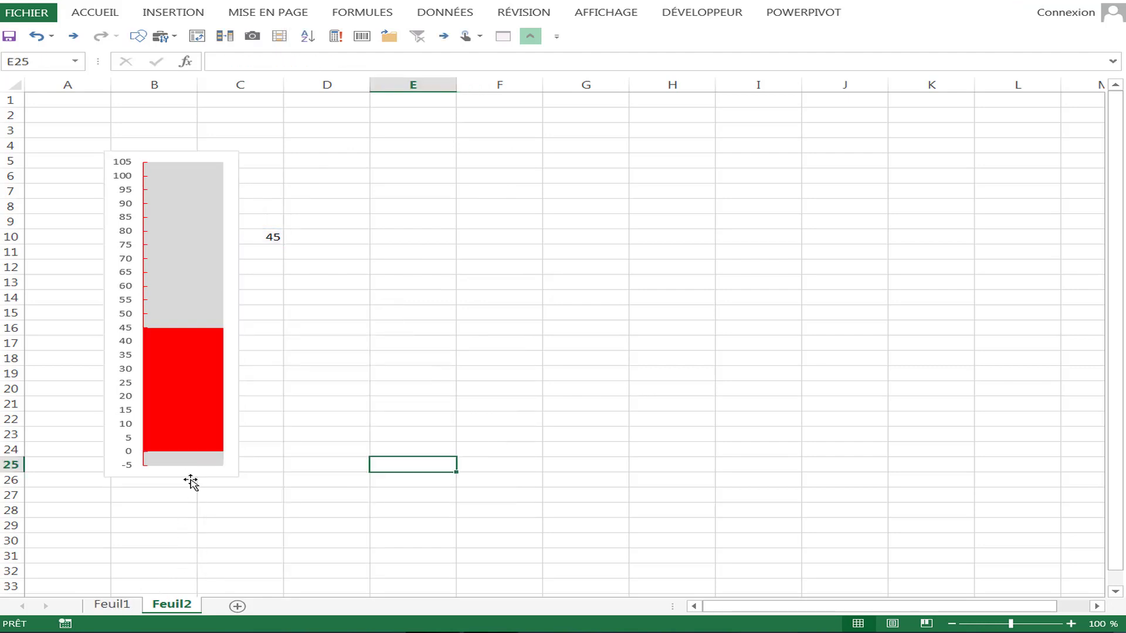
left_click(190, 465)
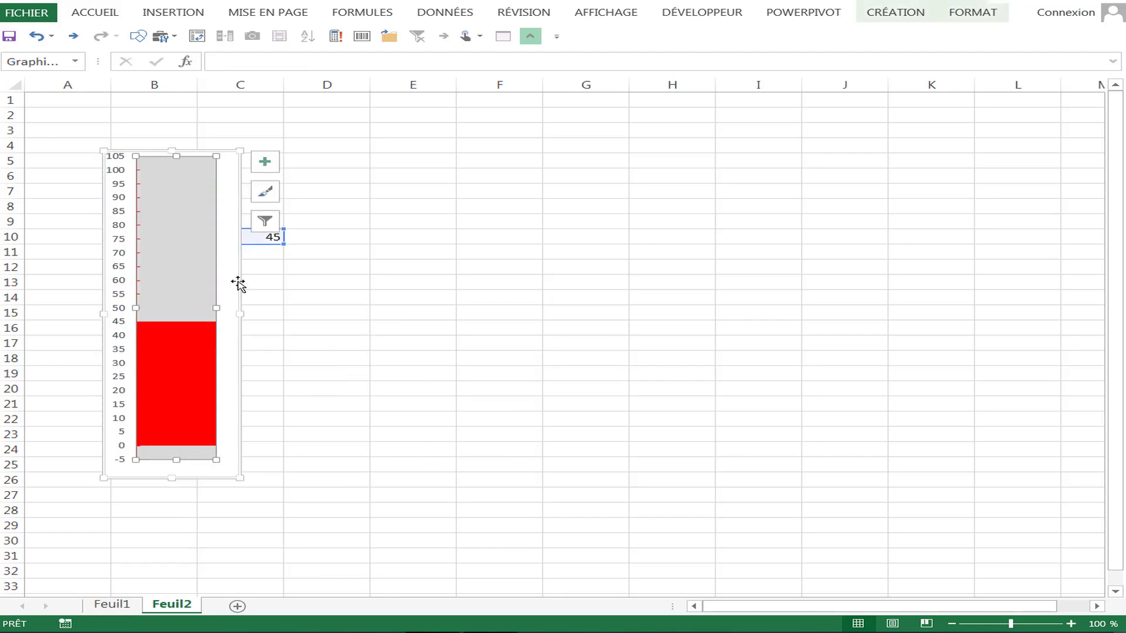
left_click(327, 222)
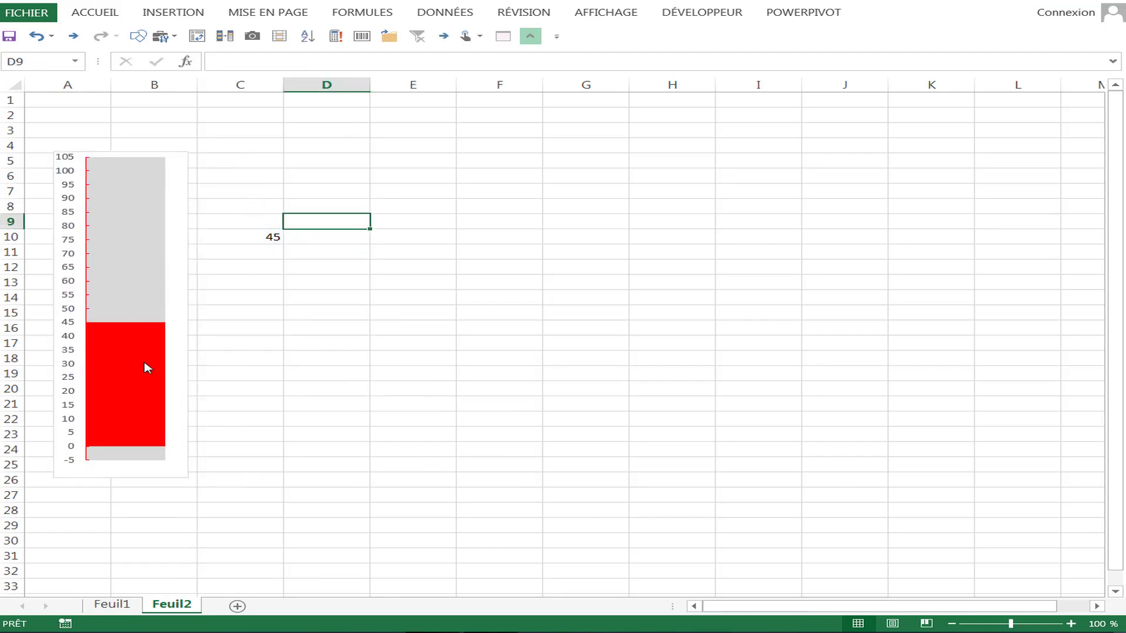
right_click(146, 368)
left_click(185, 316)
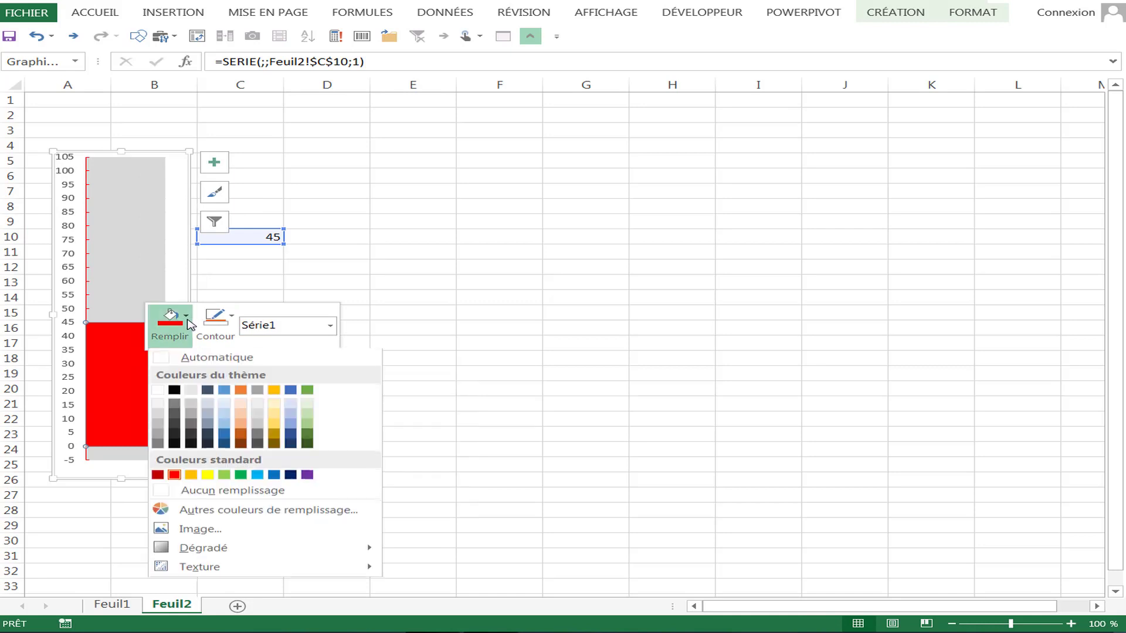
left_click(241, 428)
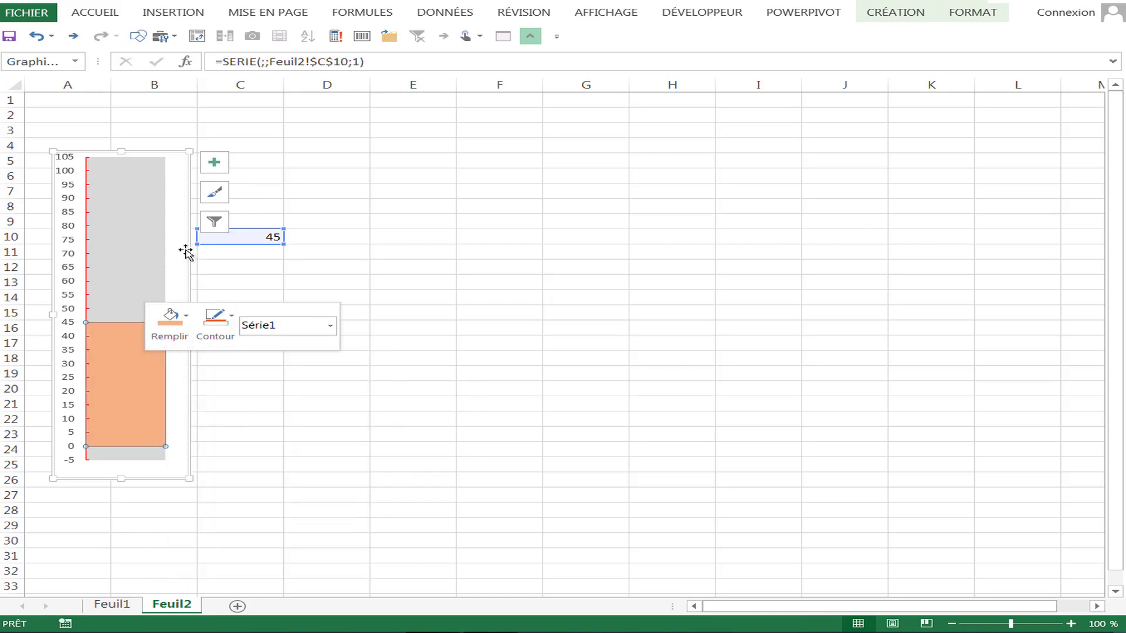
- Fill the grey background series light blue
left_click(164, 245)
right_click(161, 244)
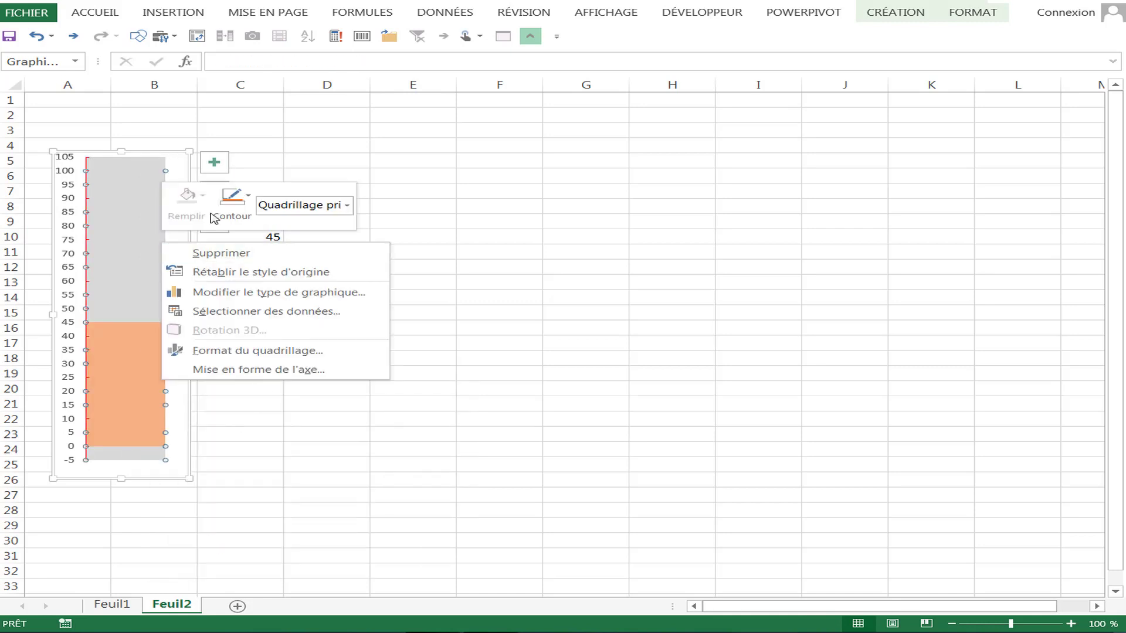
left_click(216, 199)
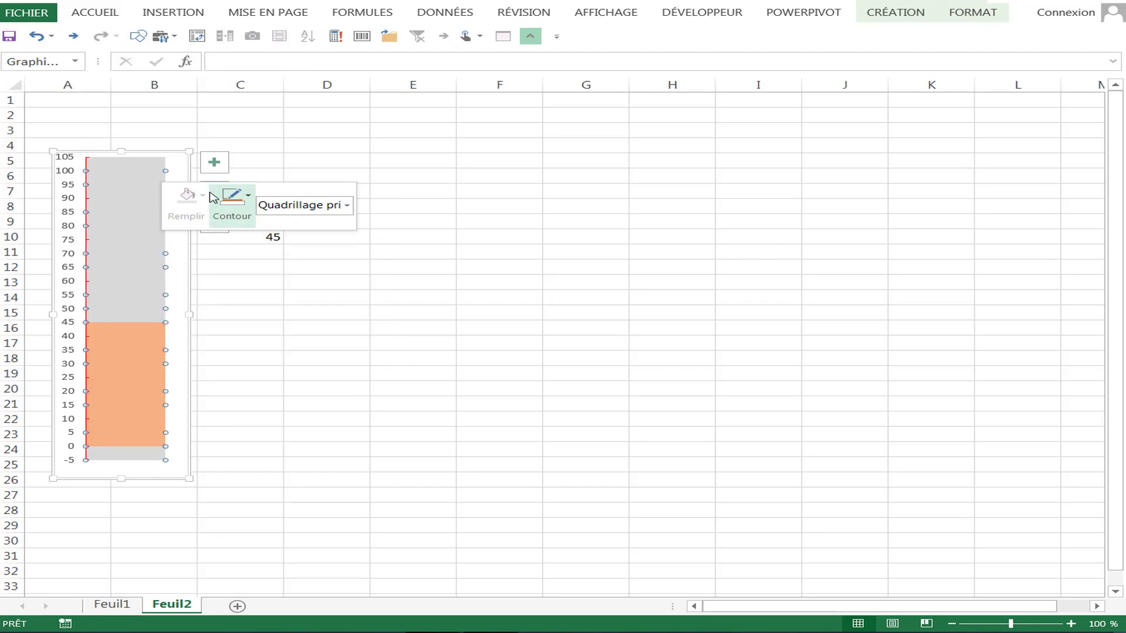
left_click(150, 176)
right_click(150, 176)
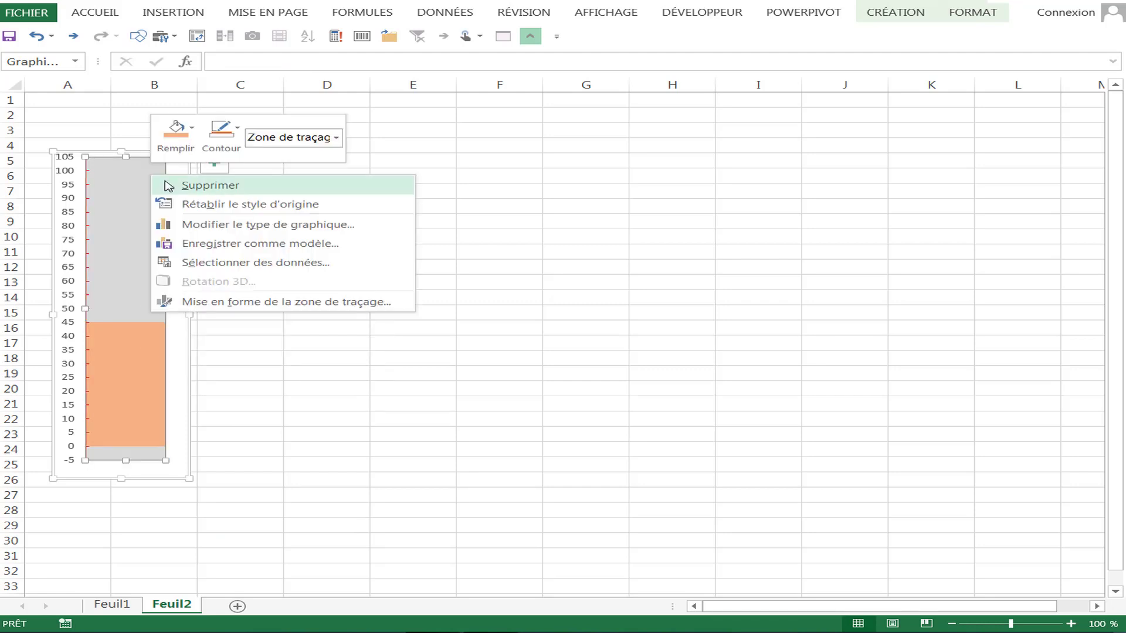
left_click(176, 138)
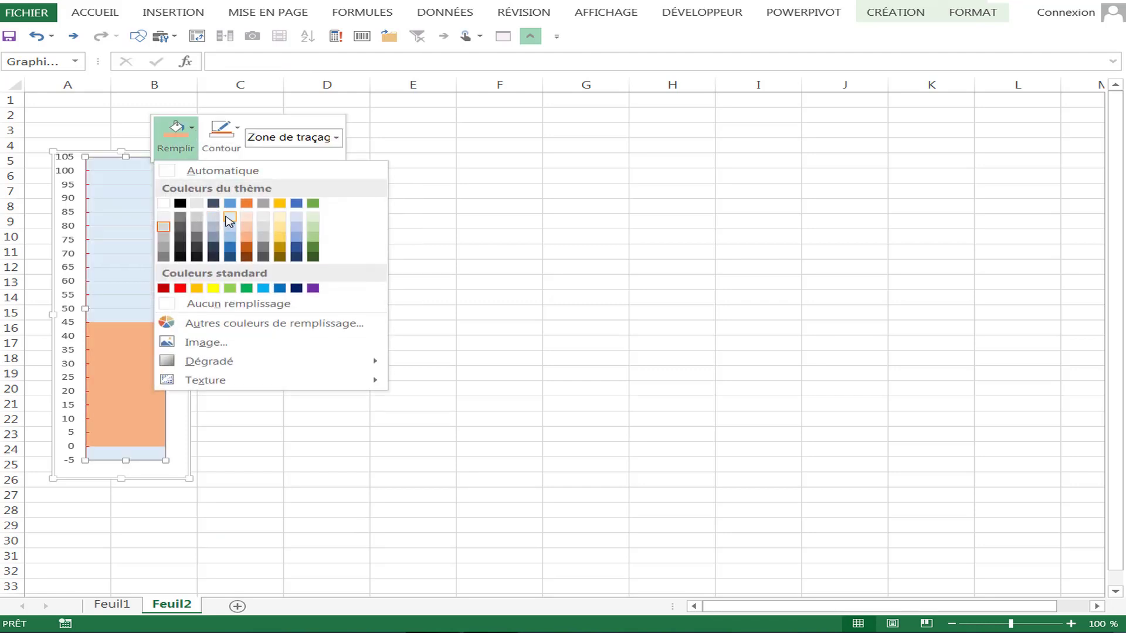
left_click(229, 217)
left_click(463, 266)
left_click(130, 218)
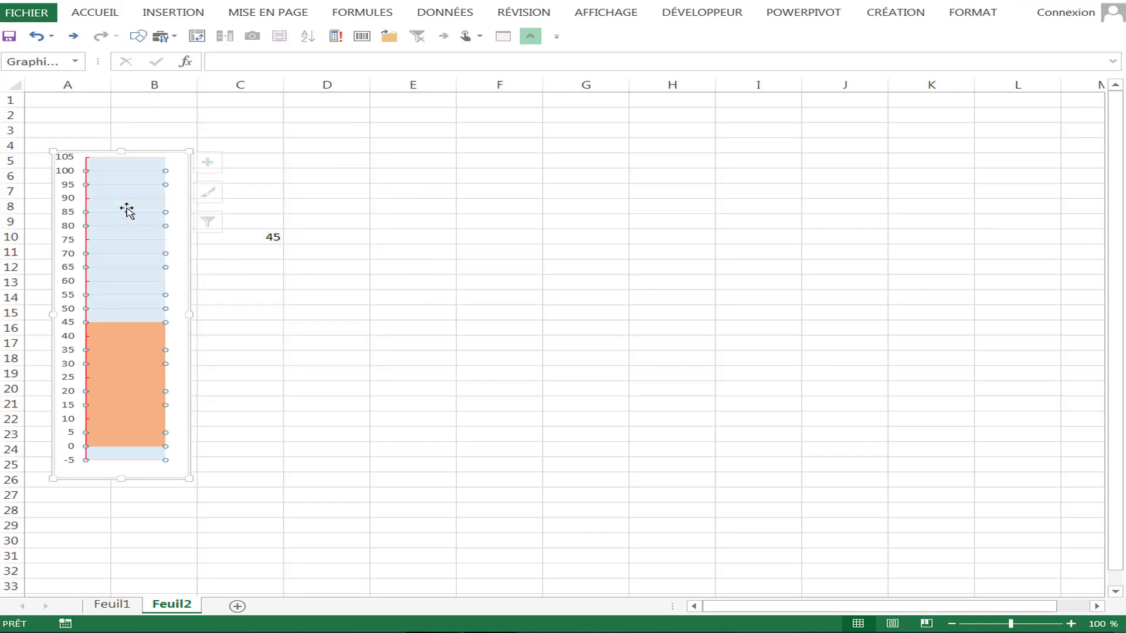
left_click(286, 343)
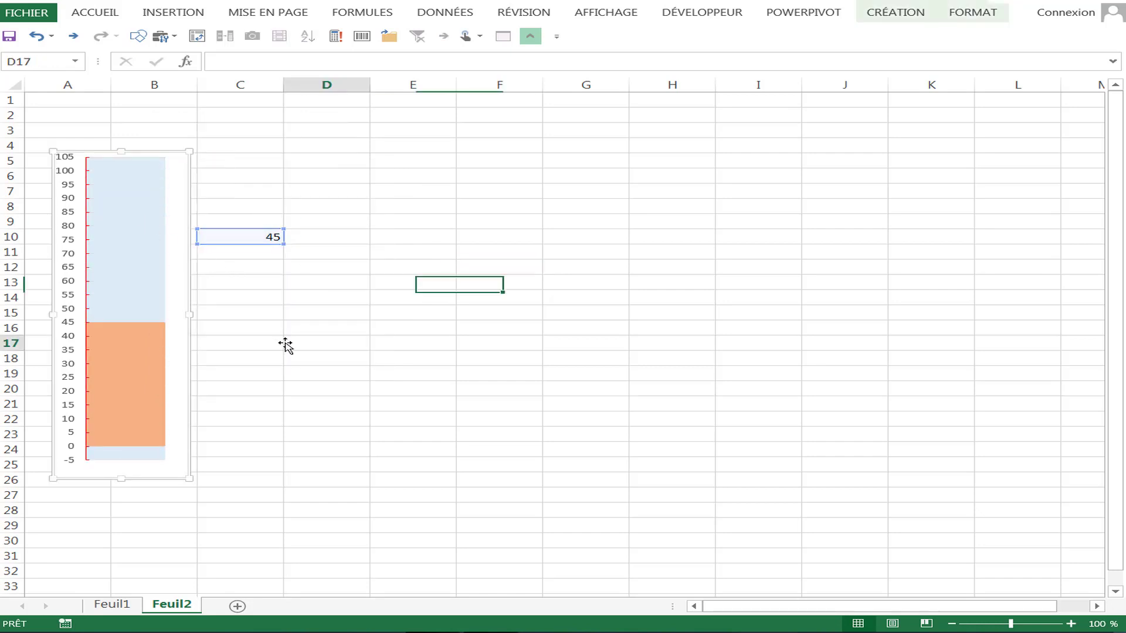
- Draw a blue ellipse beside the thermometer chart near column D
left_click(146, 17)
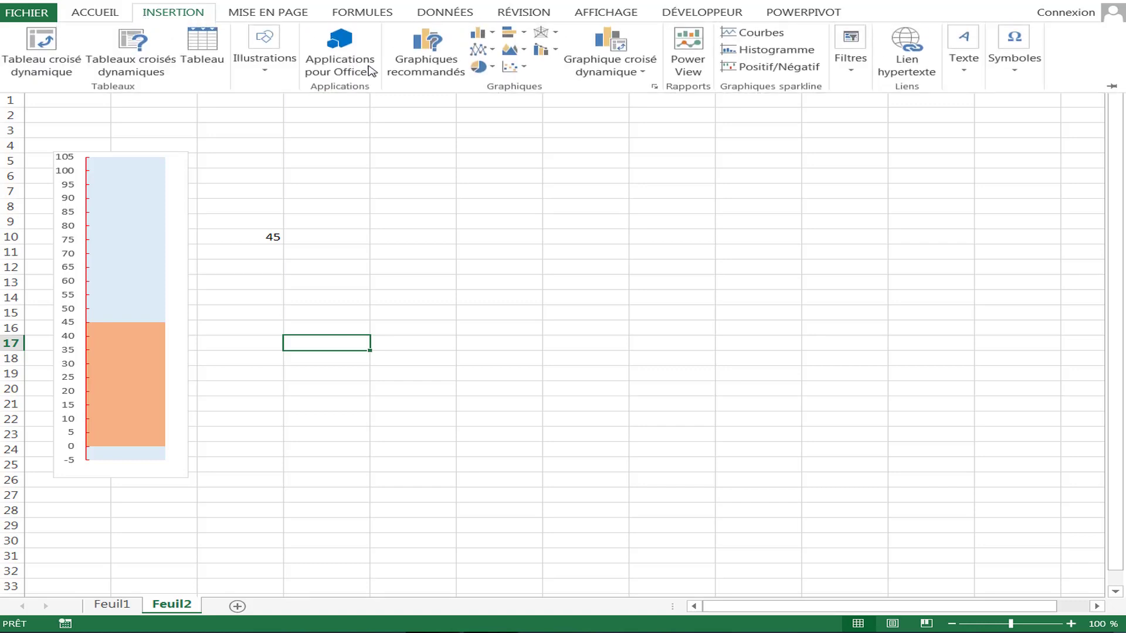
left_click(265, 69)
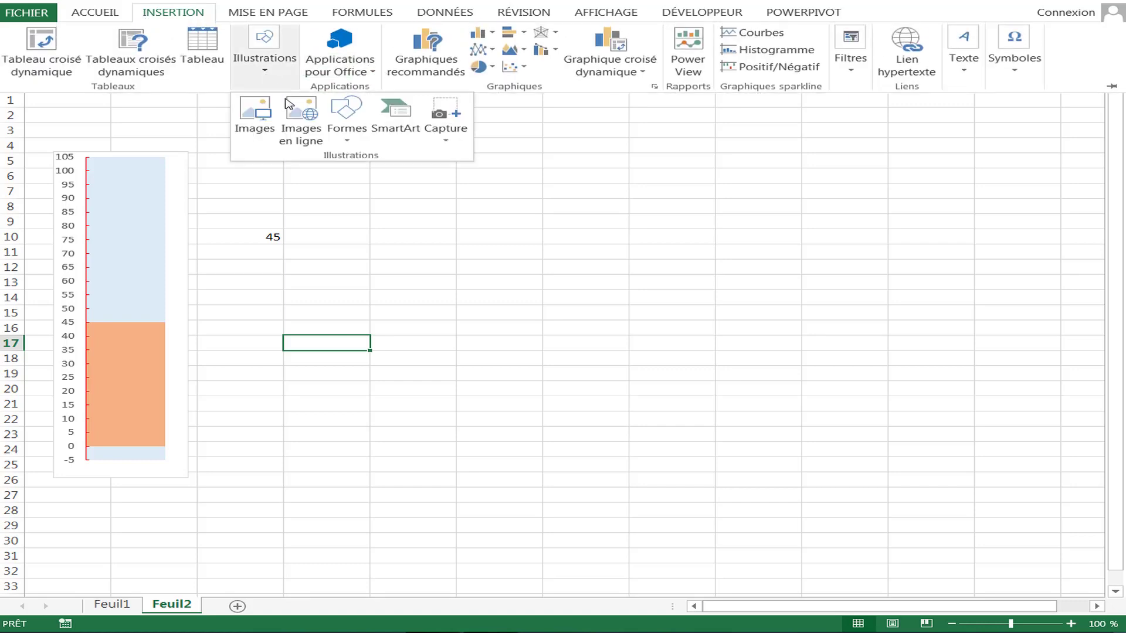
left_click(348, 134)
left_click(417, 173)
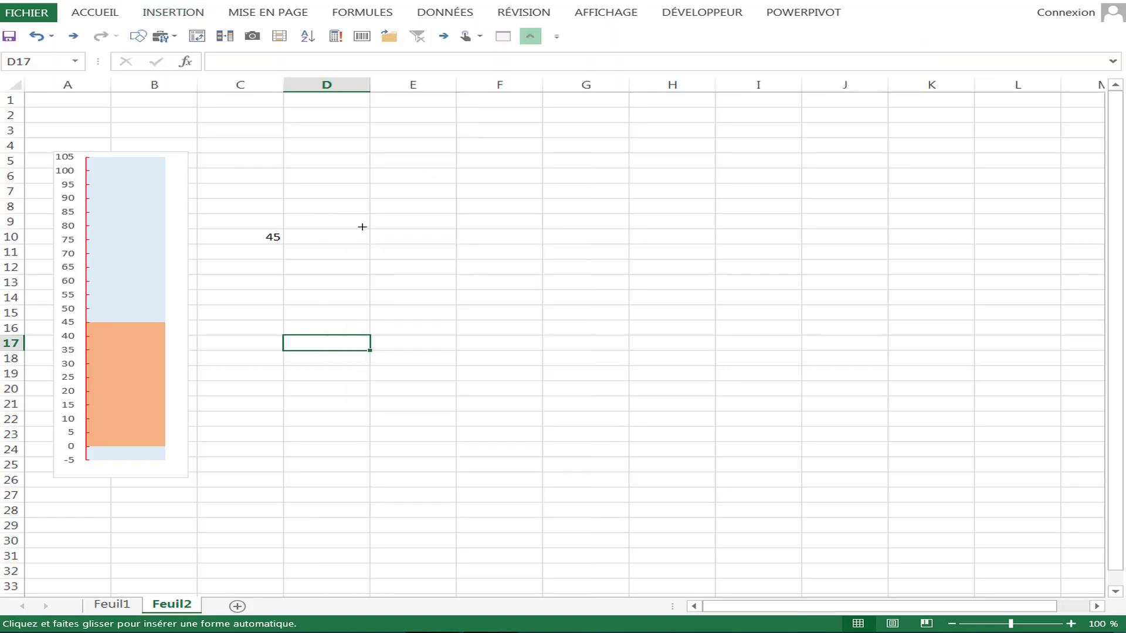
left_click_drag(348, 224, 471, 315)
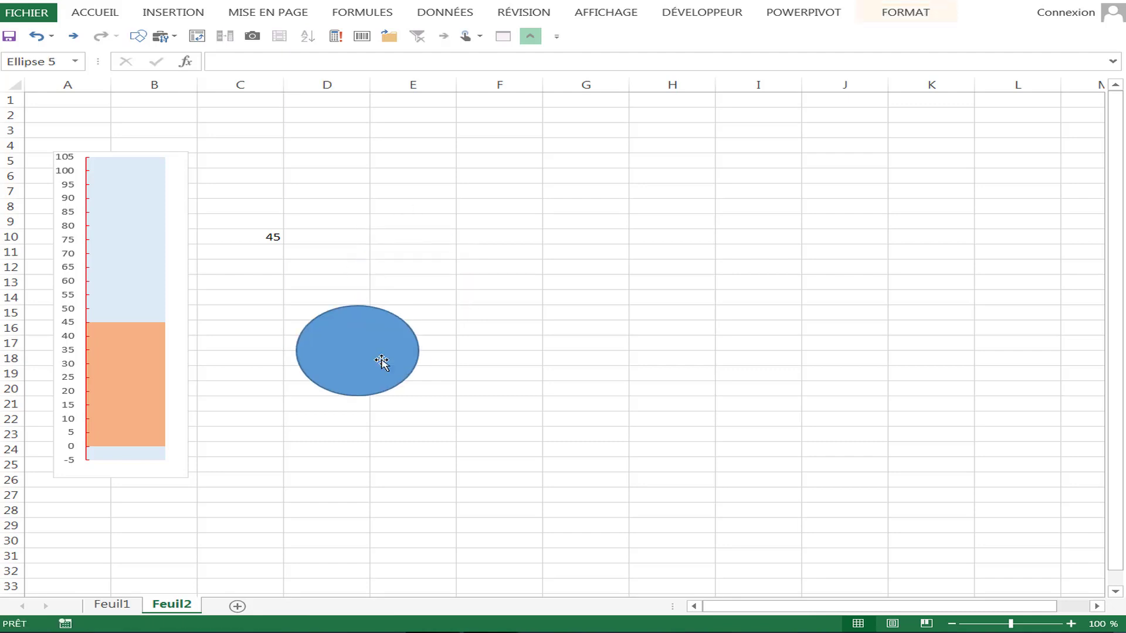
left_click_drag(434, 281, 382, 362)
right_click(370, 322)
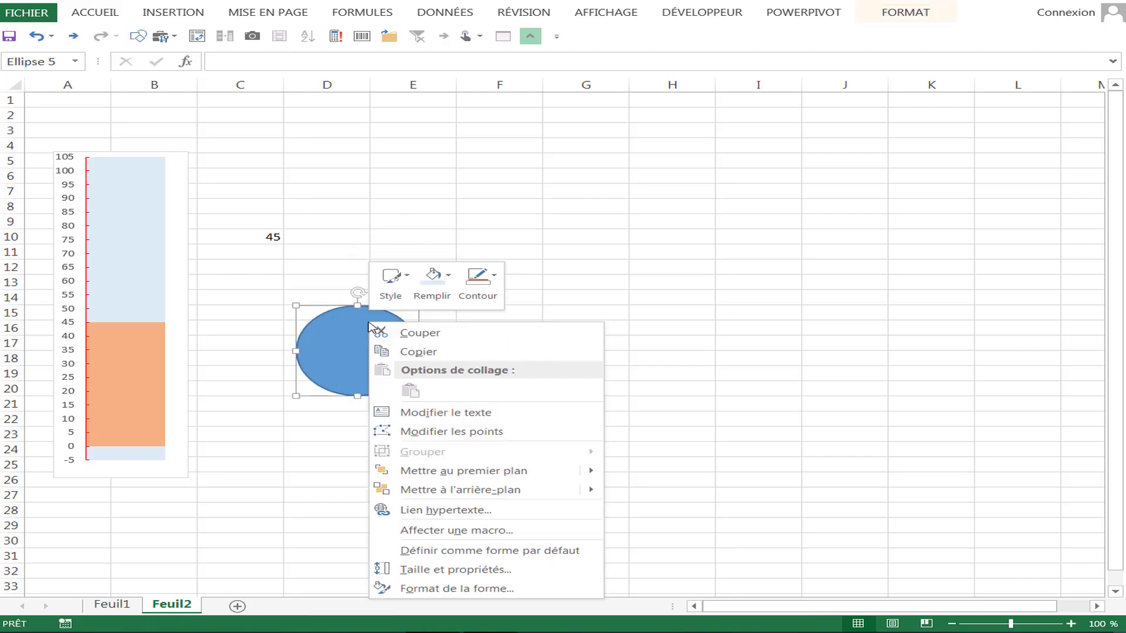
left_click(432, 281)
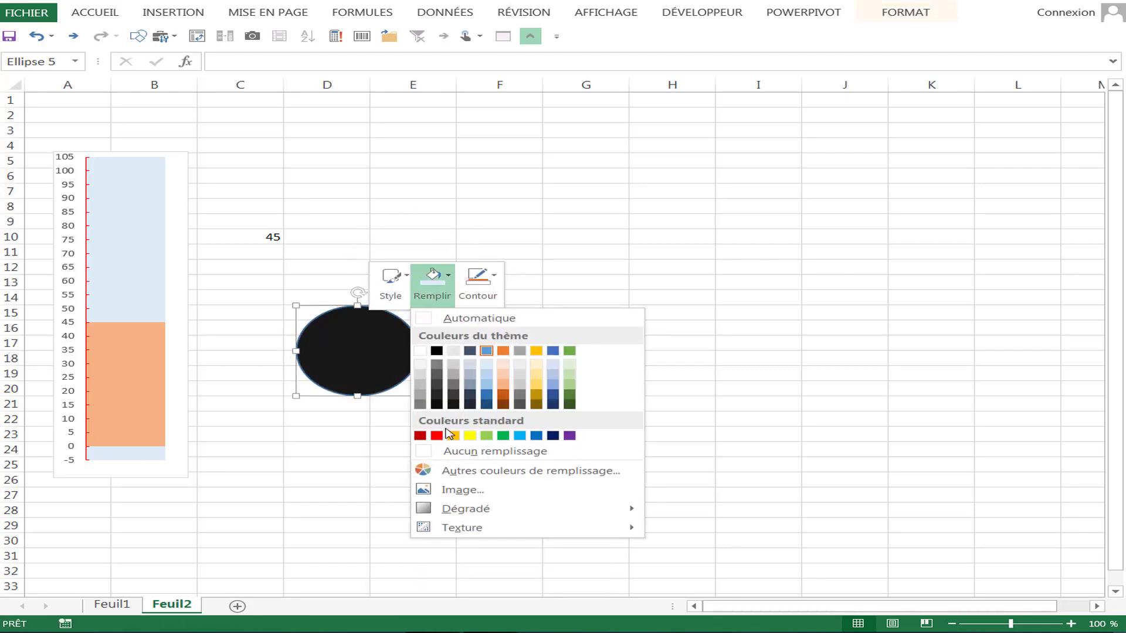
left_click(319, 465)
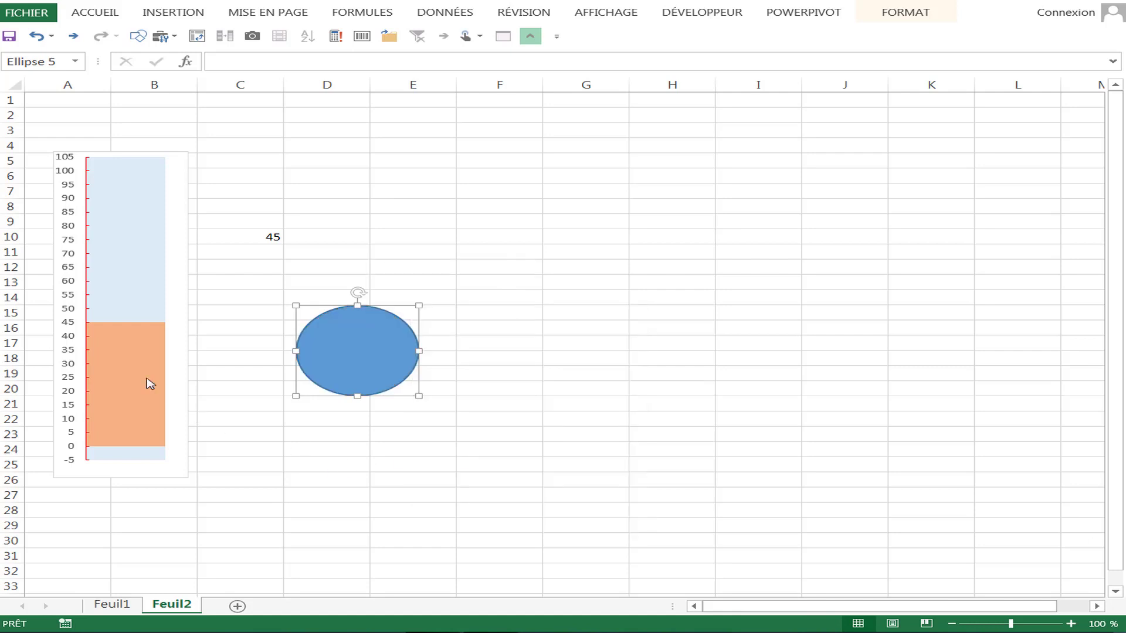
- Open the Format Data Series settings for the orange bar series
left_click(151, 383)
right_click(151, 383)
left_click(228, 519)
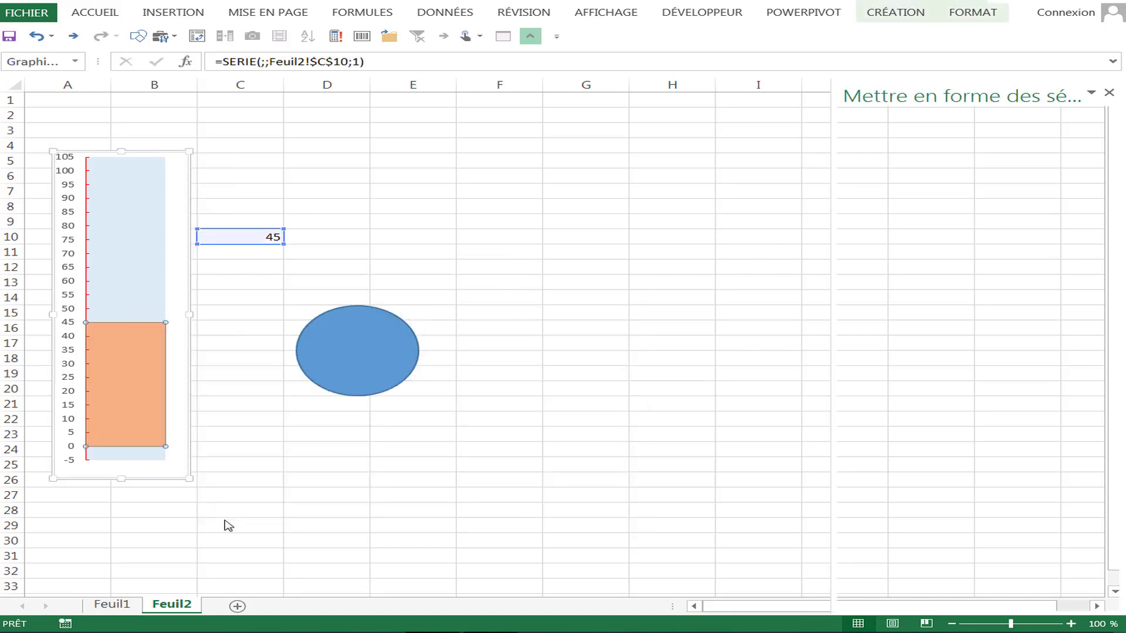
- Give the orange bar series a custom border colour of RGB 255/200/150
right_click(152, 365)
left_click(196, 509)
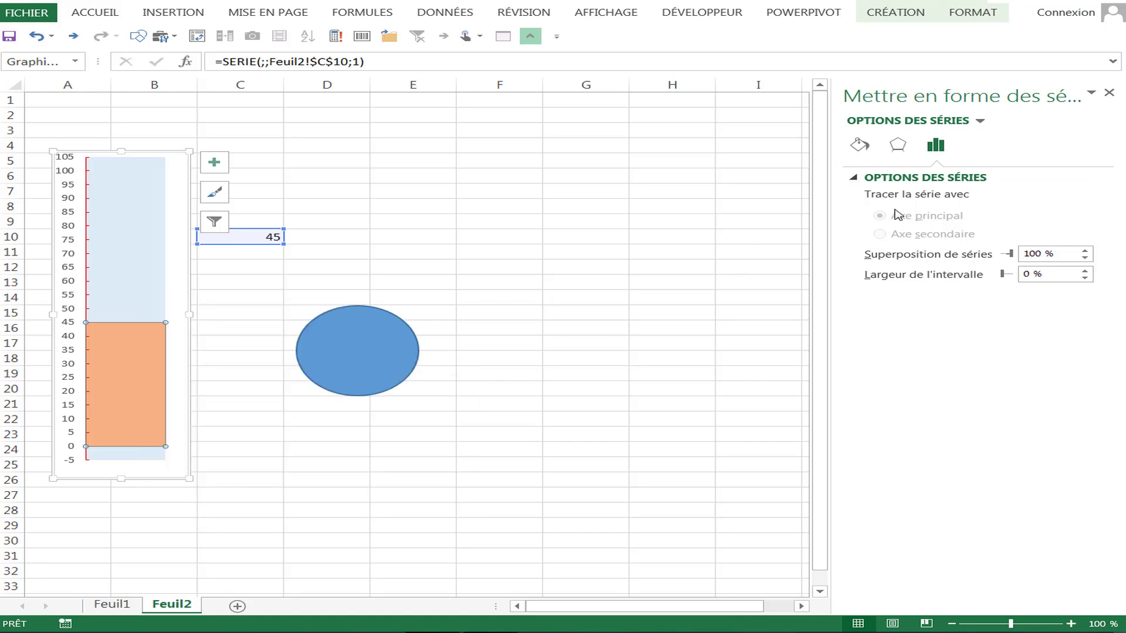
left_click(866, 145)
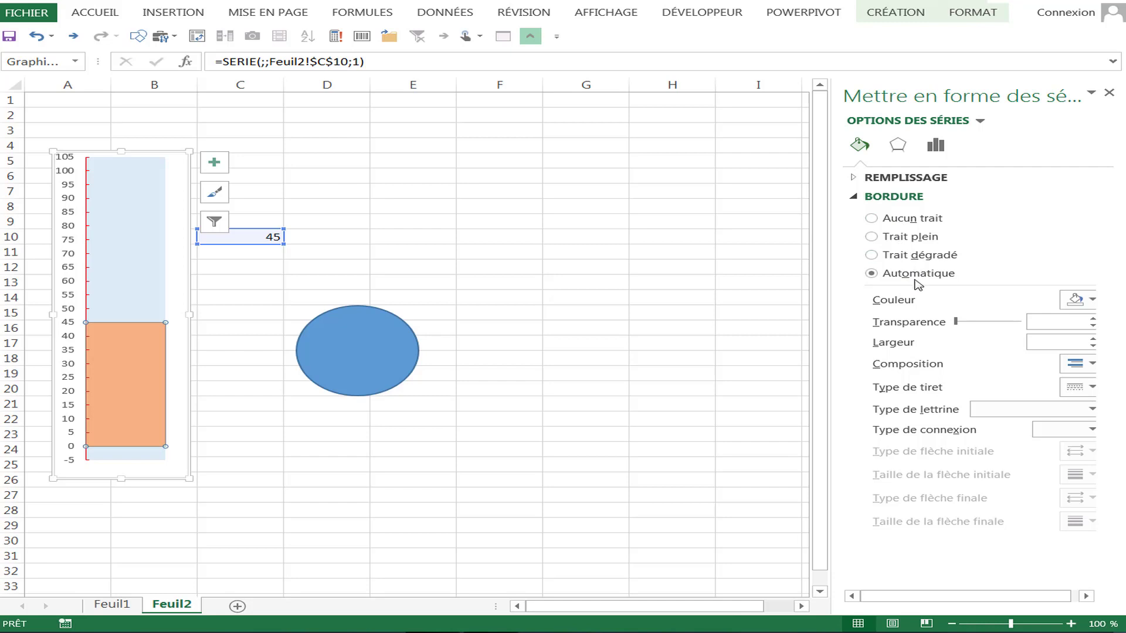
left_click(1092, 300)
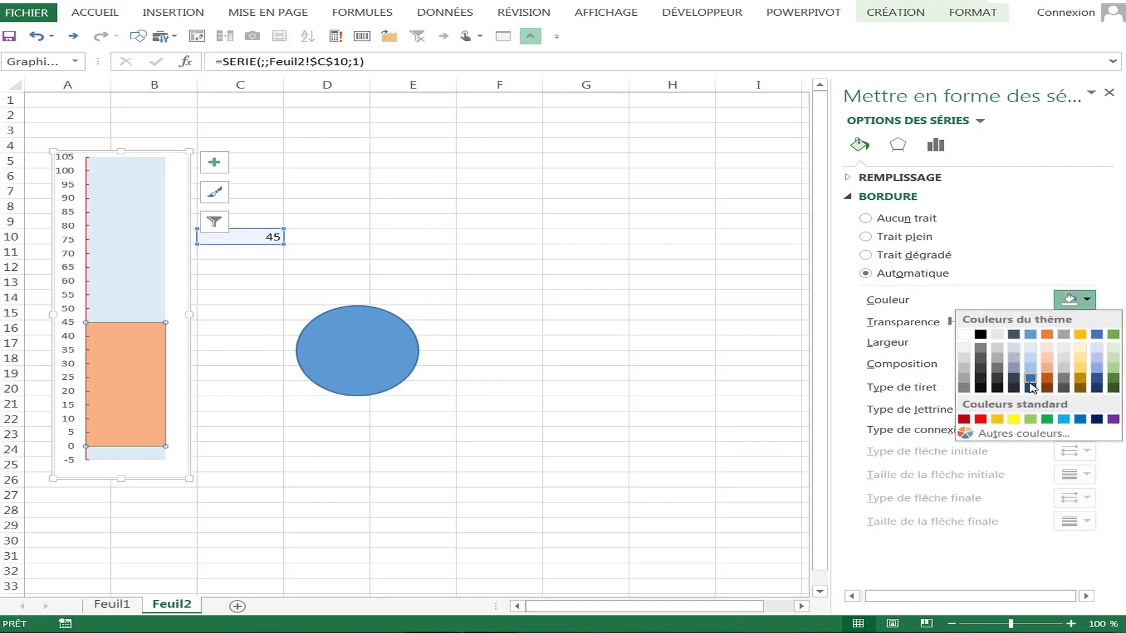
left_click(1000, 436)
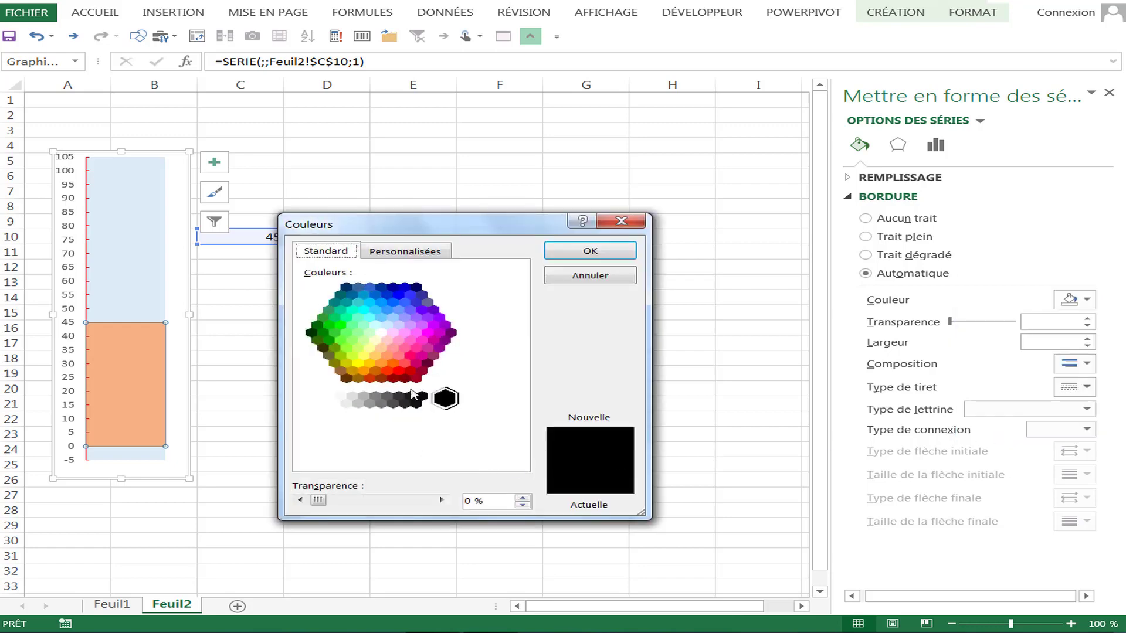
left_click(381, 349)
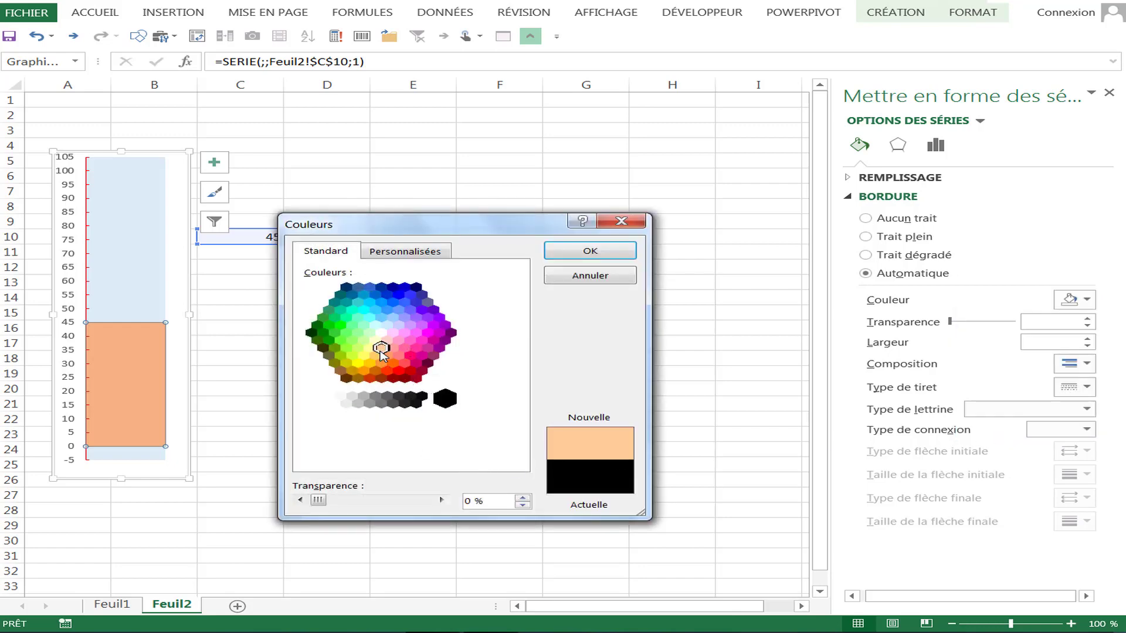
left_click(406, 251)
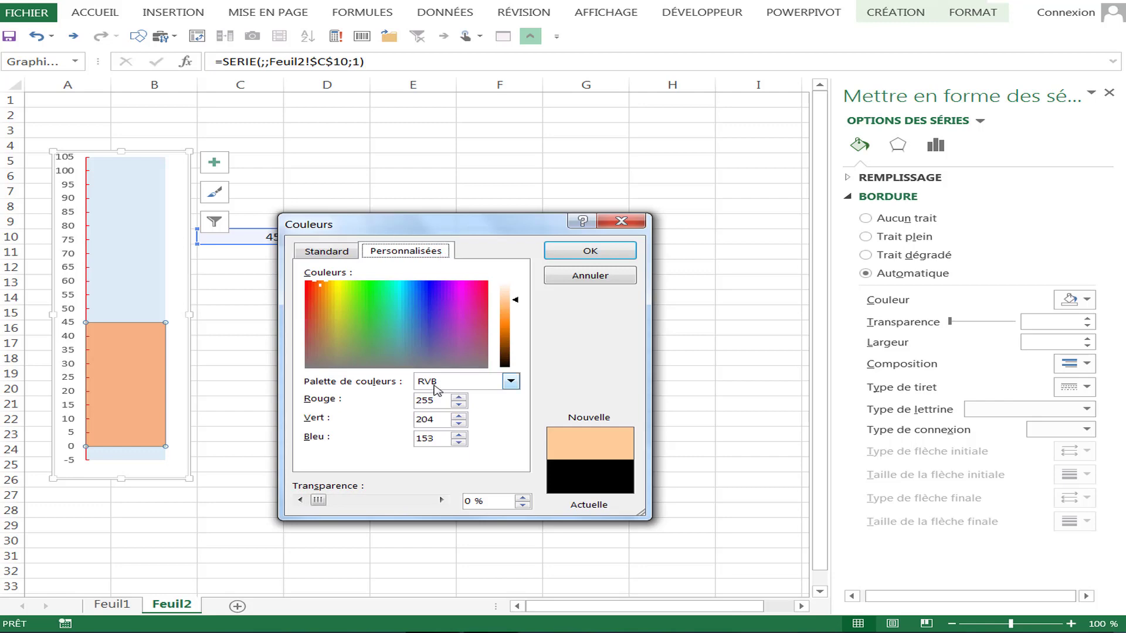
left_click_drag(440, 403, 417, 399)
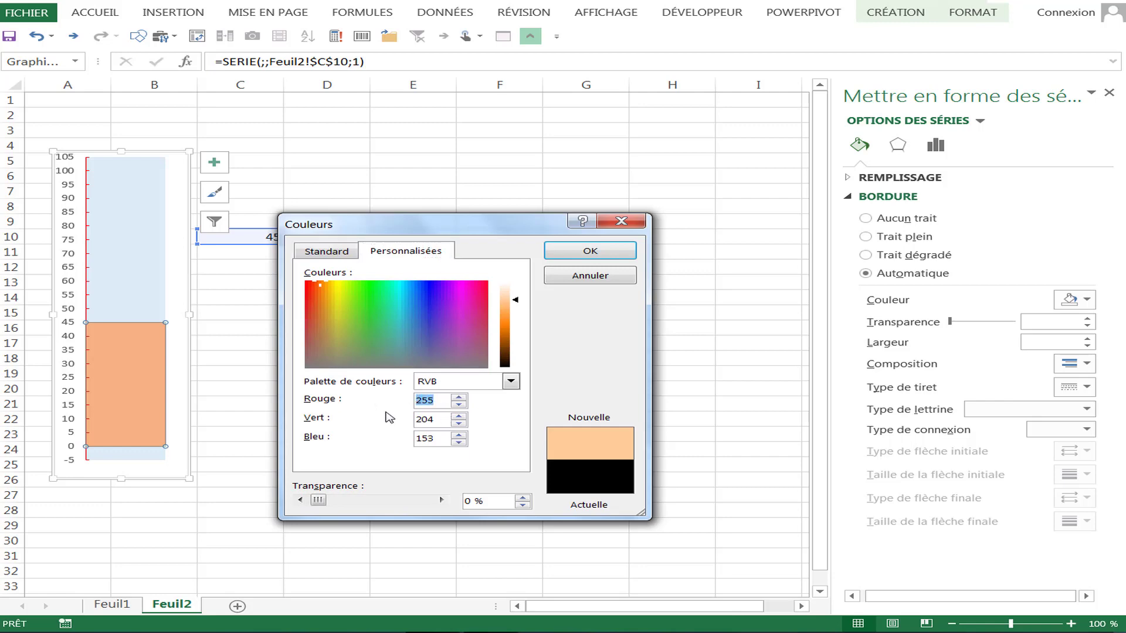
type("255")
double_click(436, 419)
type("200")
left_click_drag(430, 440, 352, 442)
type("150")
left_click(572, 260)
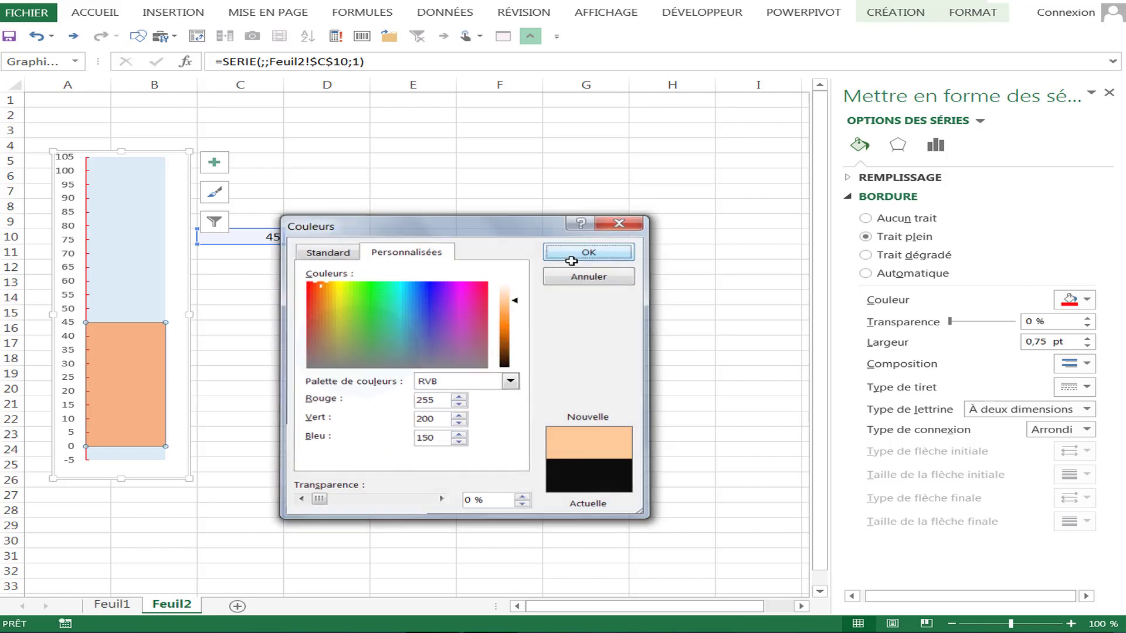
- Bring up the oval's shortcut options to start choosing its fill colour
right_click(390, 339)
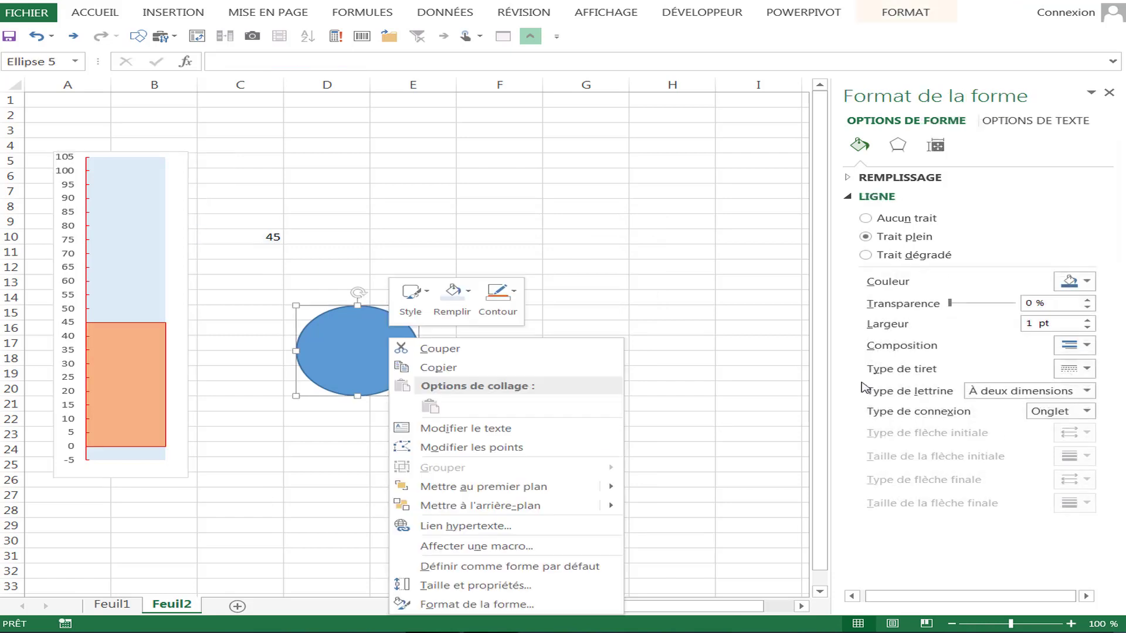
left_click(471, 606)
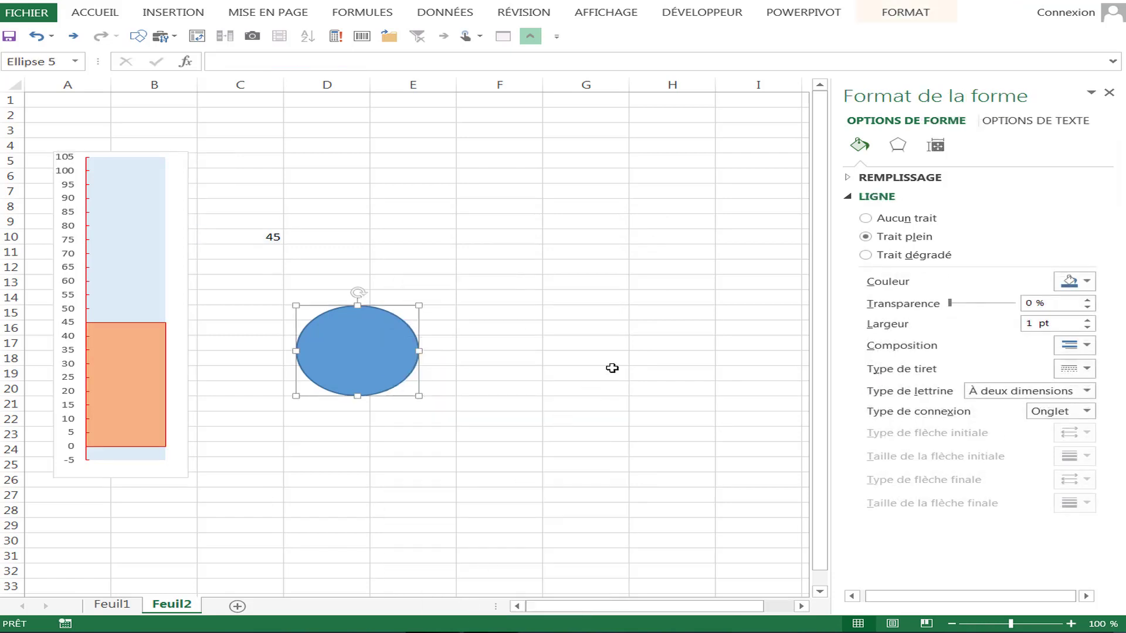
right_click(358, 362)
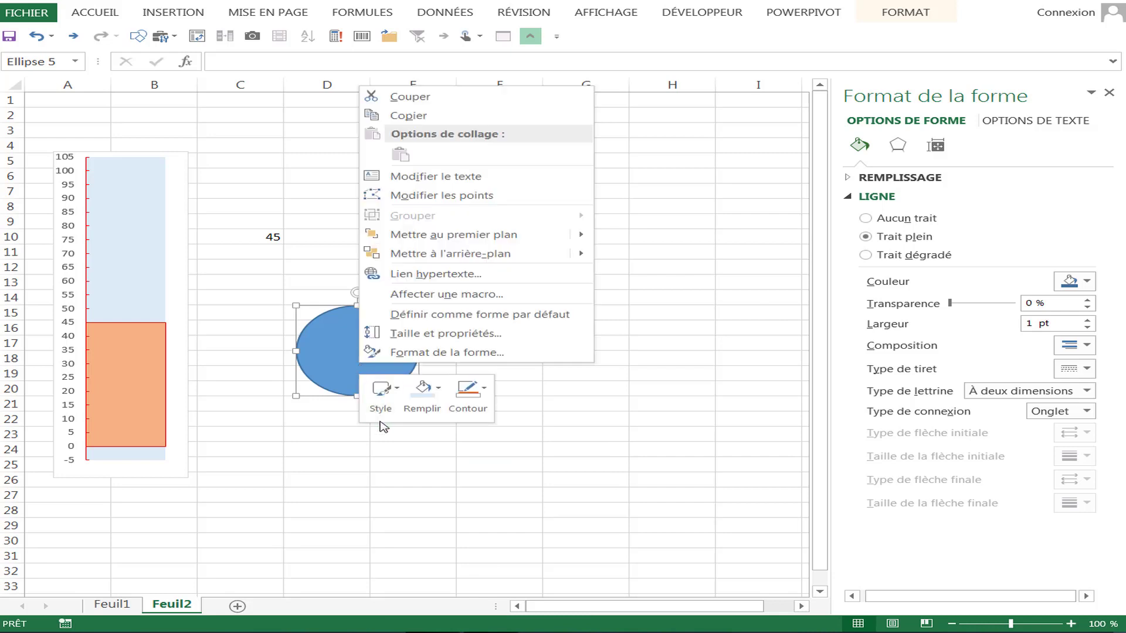
left_click(441, 390)
- Fill the oval with custom colour RGB 255/200/150
left_click(441, 390)
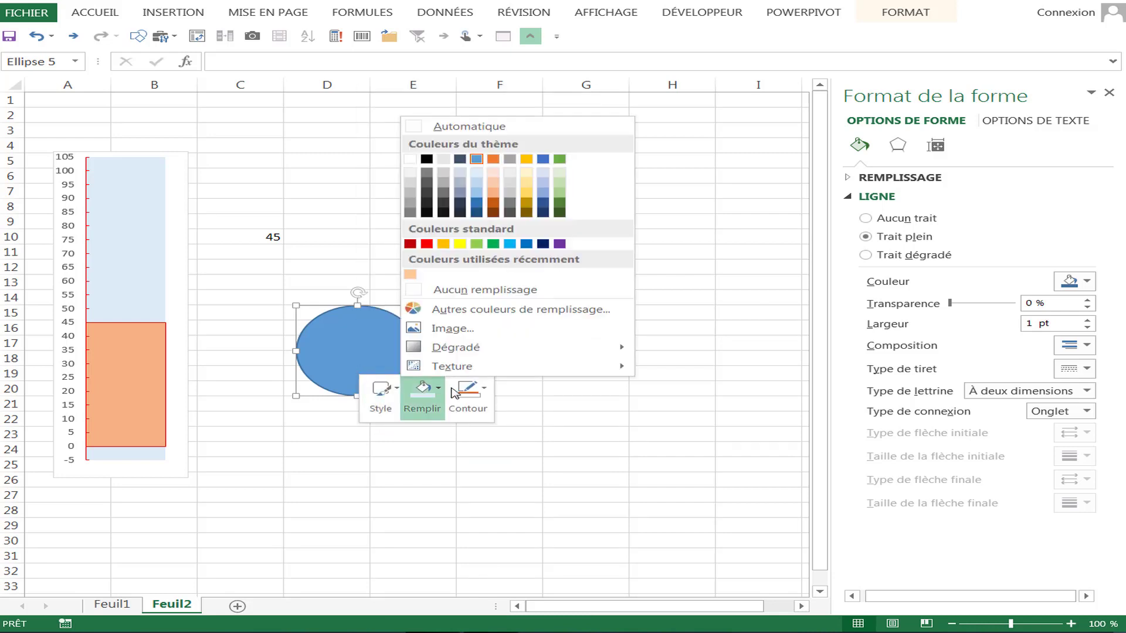
left_click(472, 310)
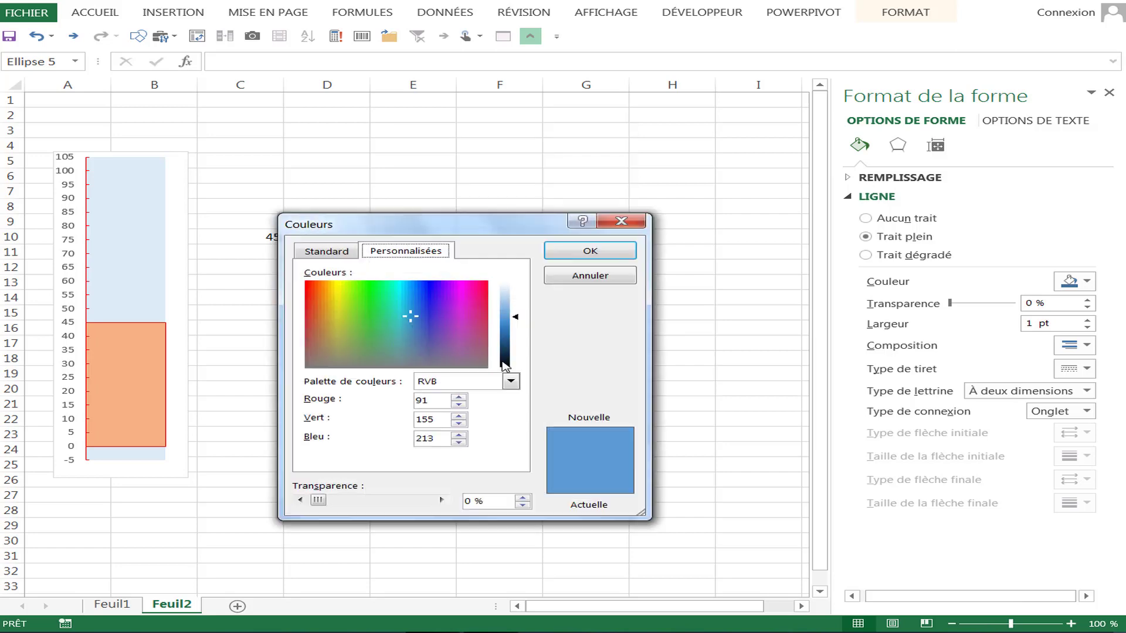
left_click(444, 399)
type("2500")
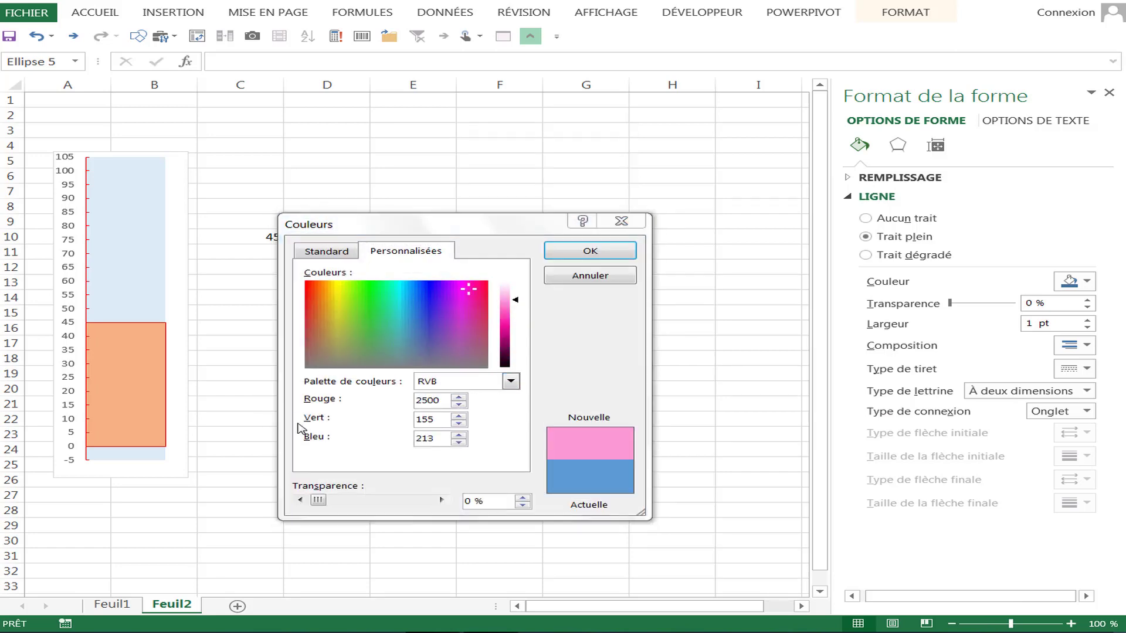
left_click(585, 354)
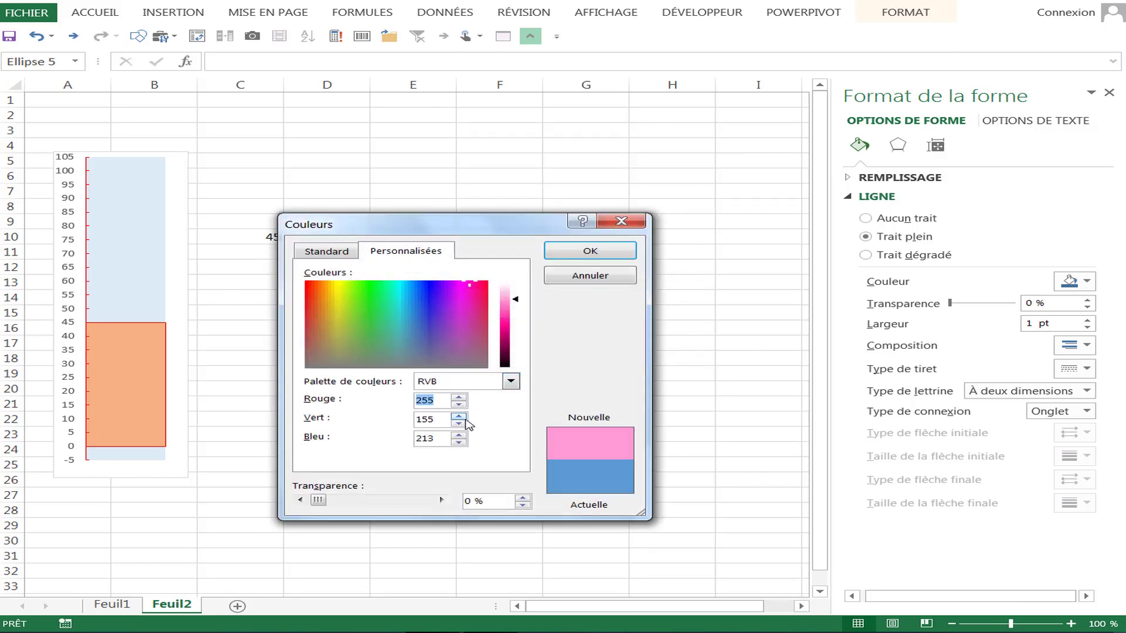
key("Tab")
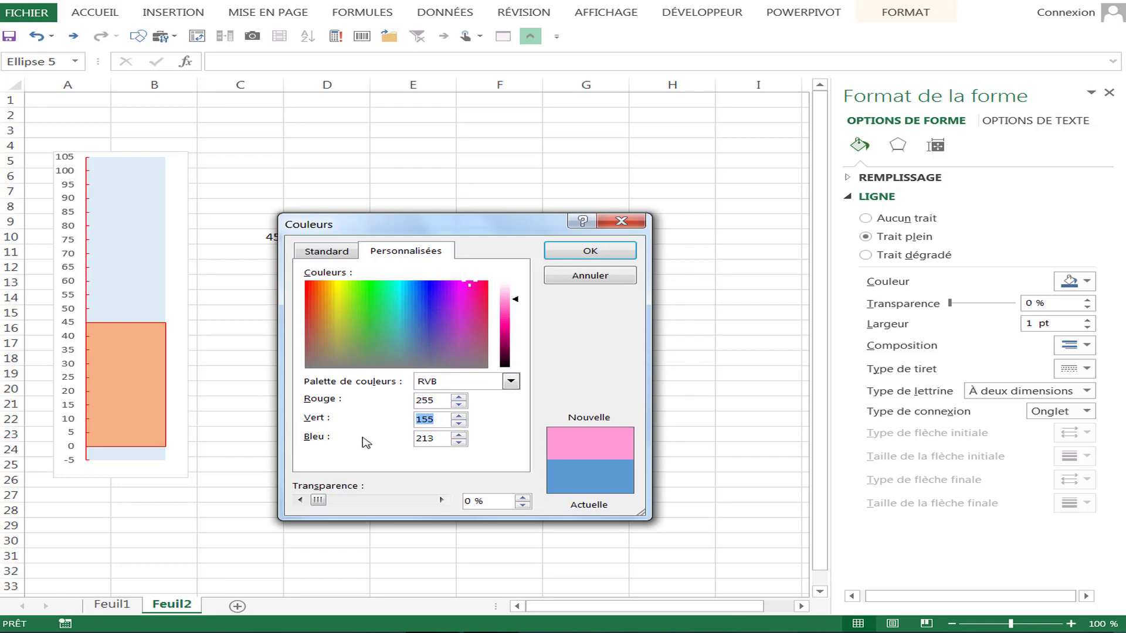
type("200")
left_click(460, 437)
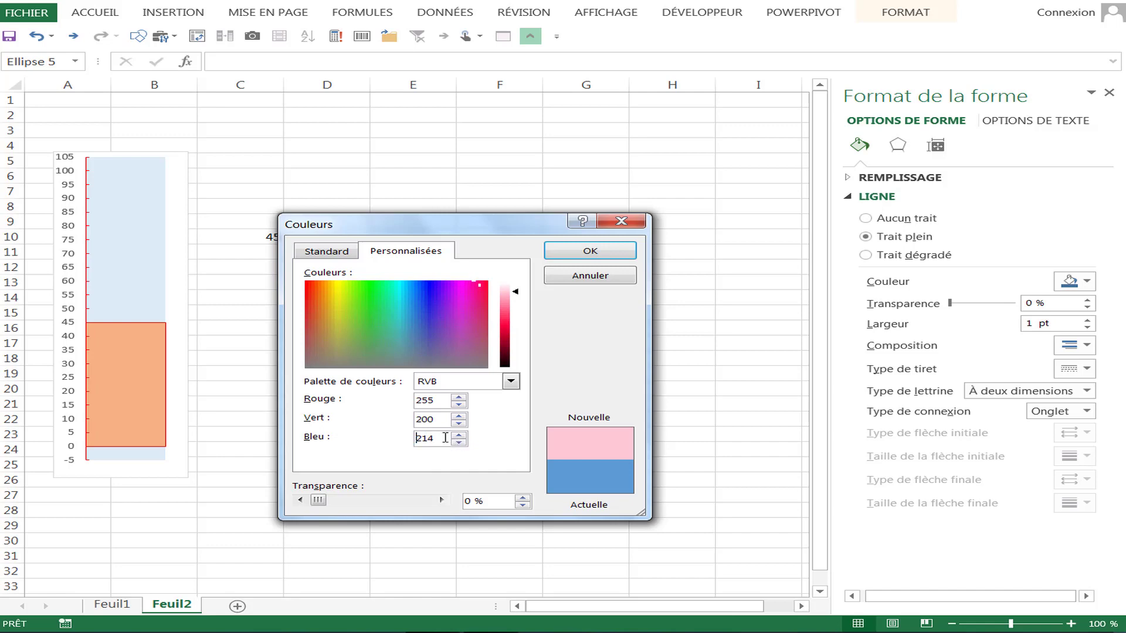
left_click_drag(439, 437, 321, 426)
type("150")
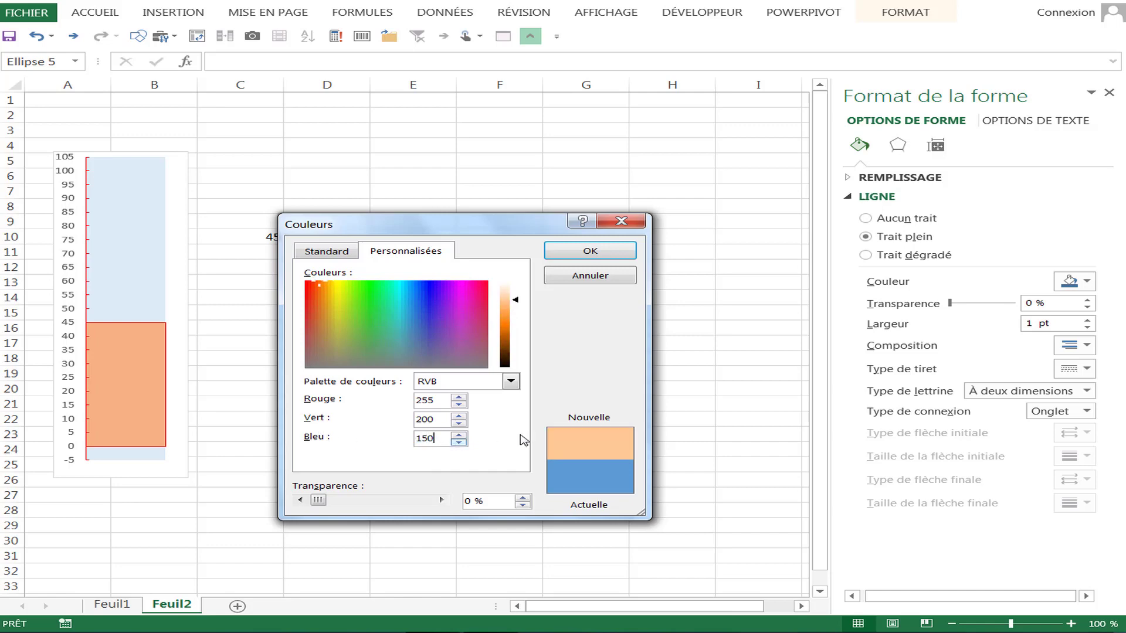
left_click(590, 251)
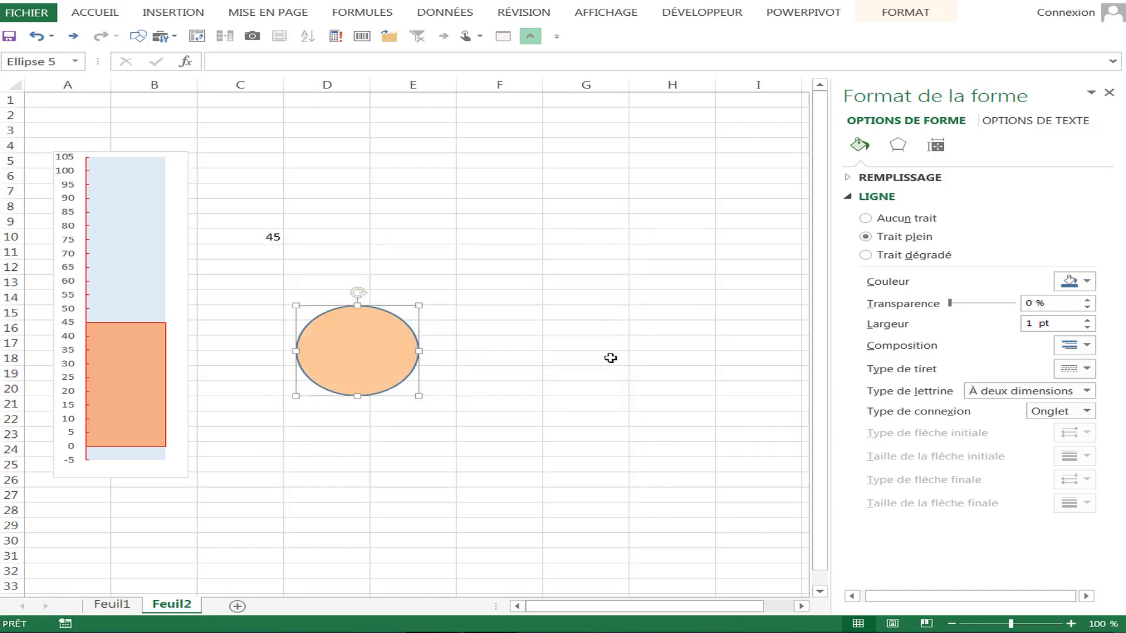
- Remove the oval's outline
left_click(459, 389)
left_click(417, 367)
right_click(418, 367)
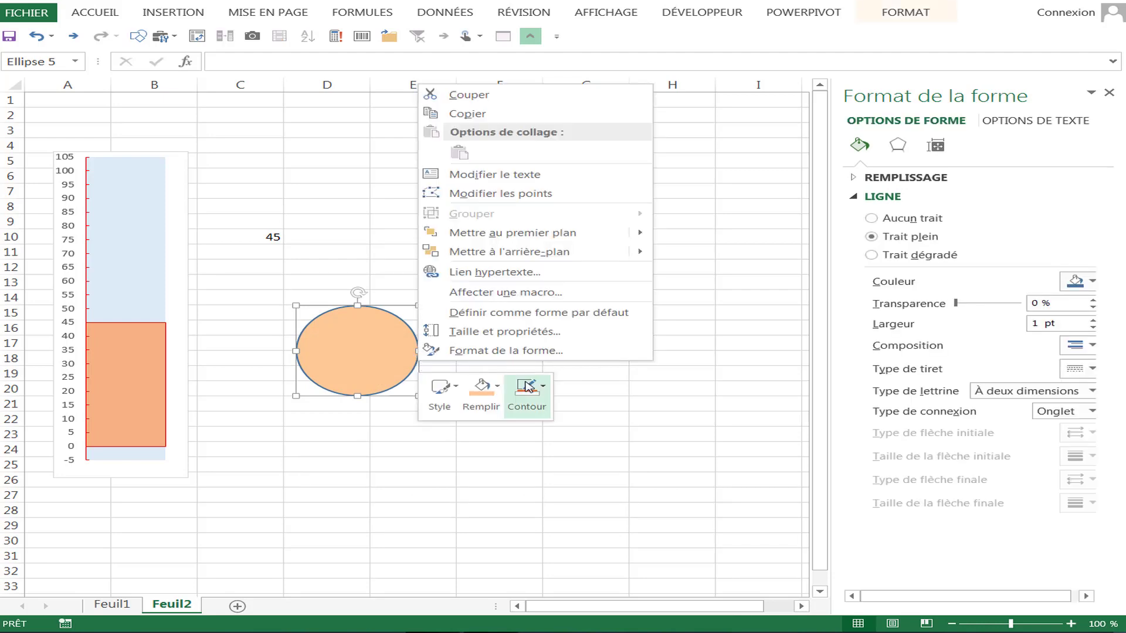
left_click(544, 387)
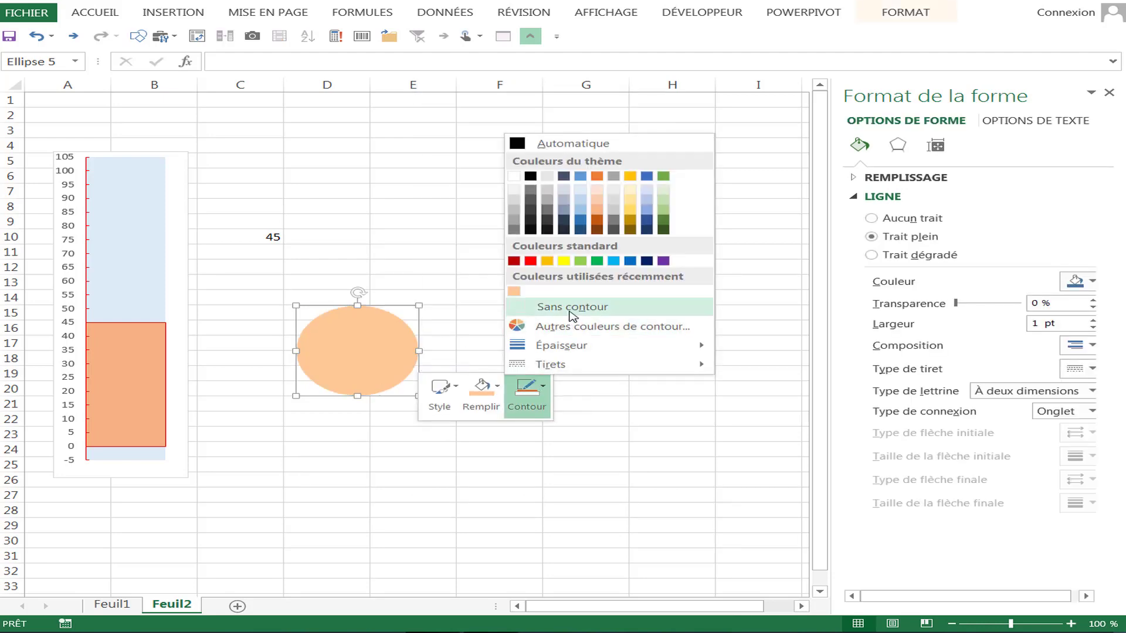
left_click(546, 306)
left_click(561, 353)
left_click(149, 377)
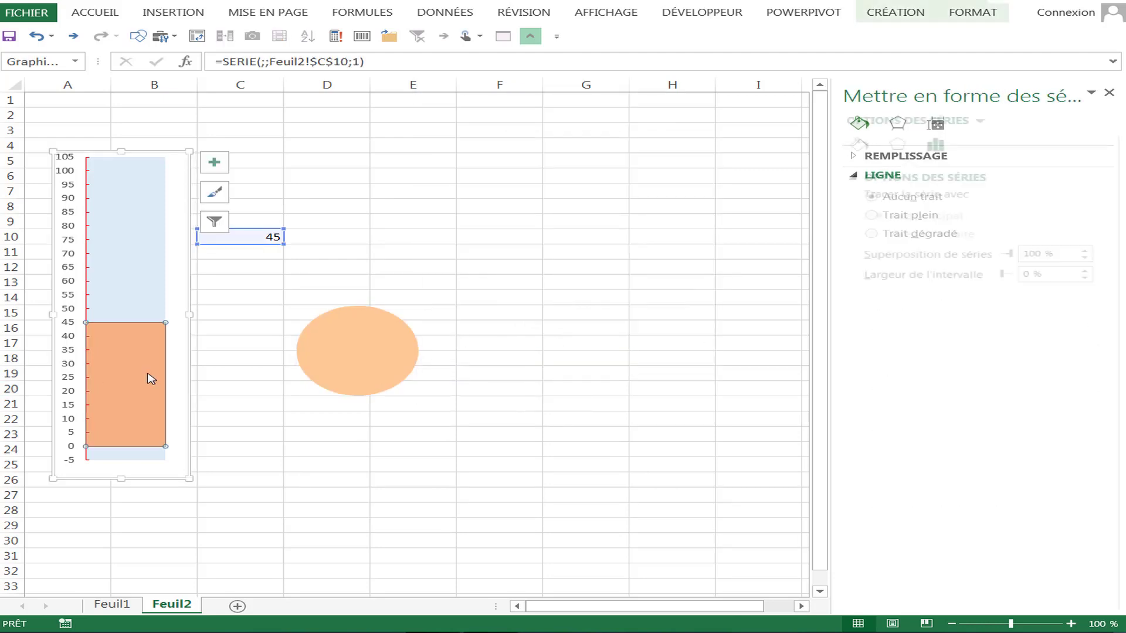
- Set the thermometer bar series' border to light orange RGB 255/200/150
right_click(149, 377)
left_click(201, 519)
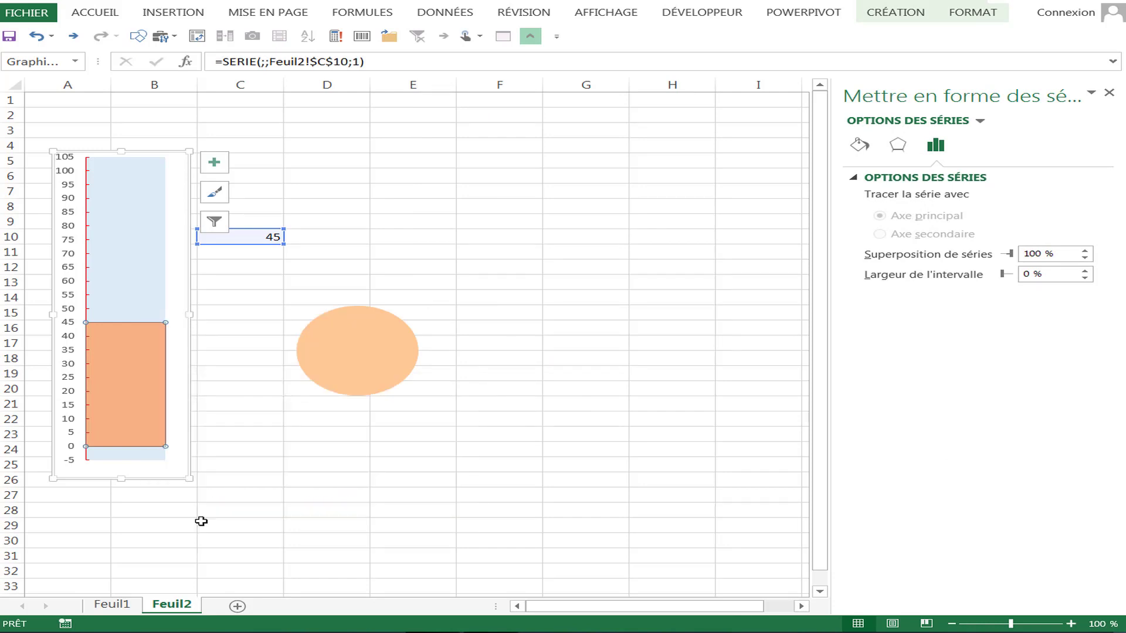
left_click(859, 145)
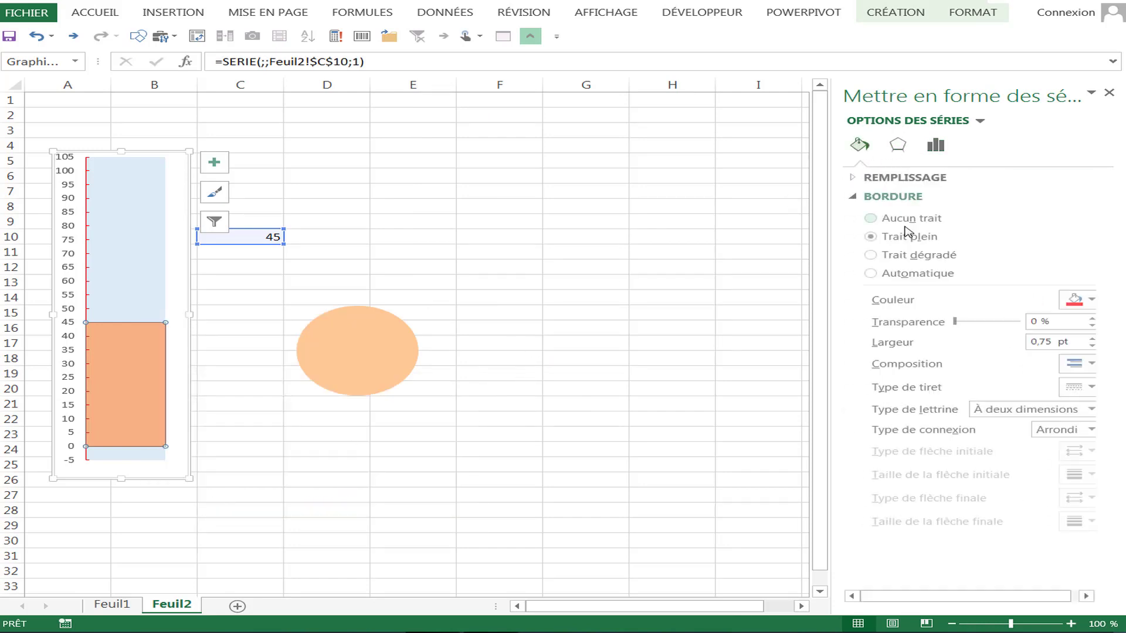
left_click(1087, 299)
left_click(967, 464)
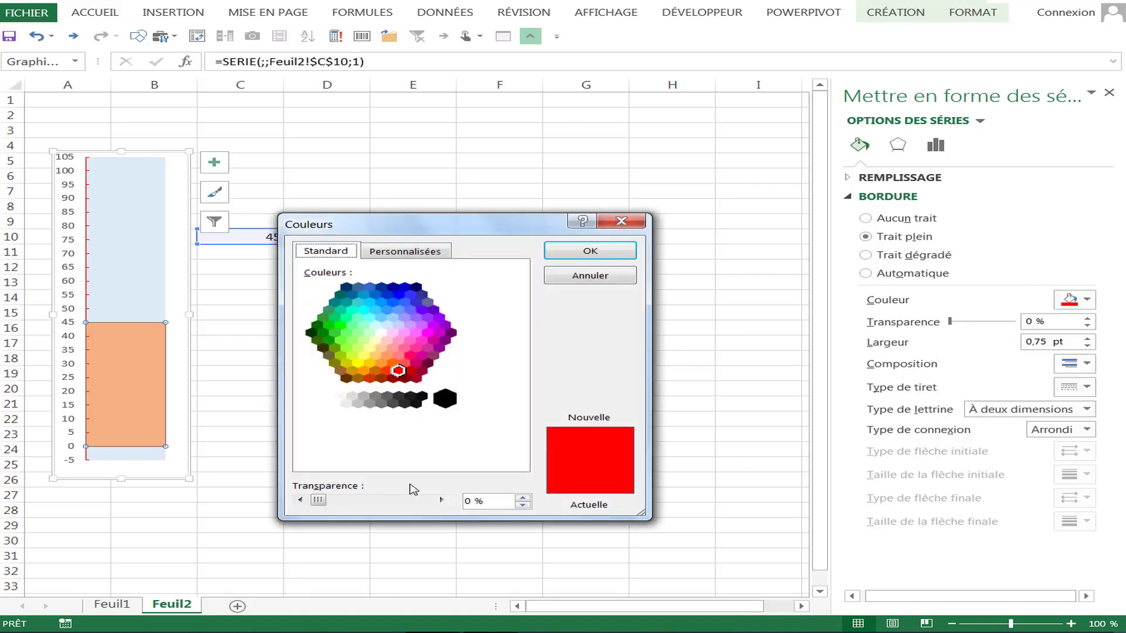
left_click(404, 252)
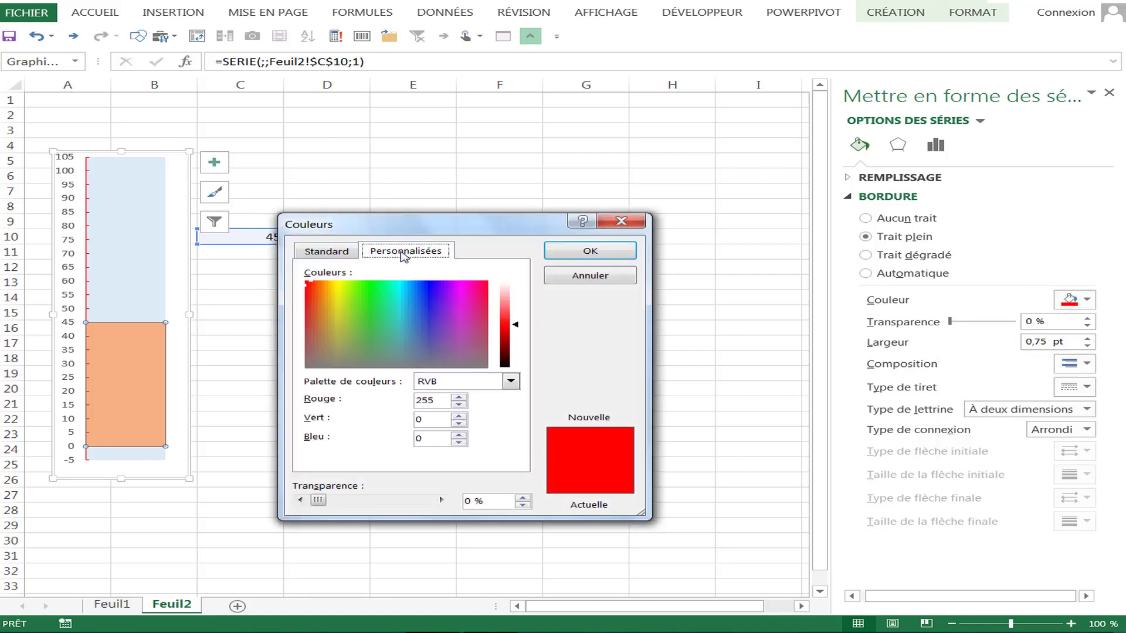
left_click(433, 417)
type("200")
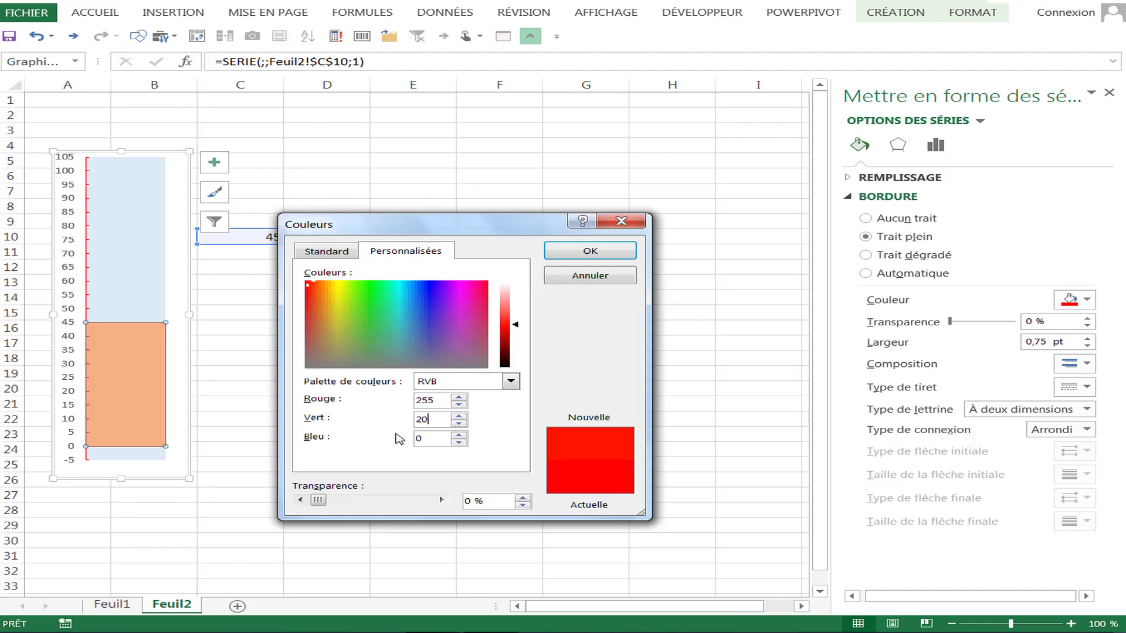
left_click(429, 440)
type("15")
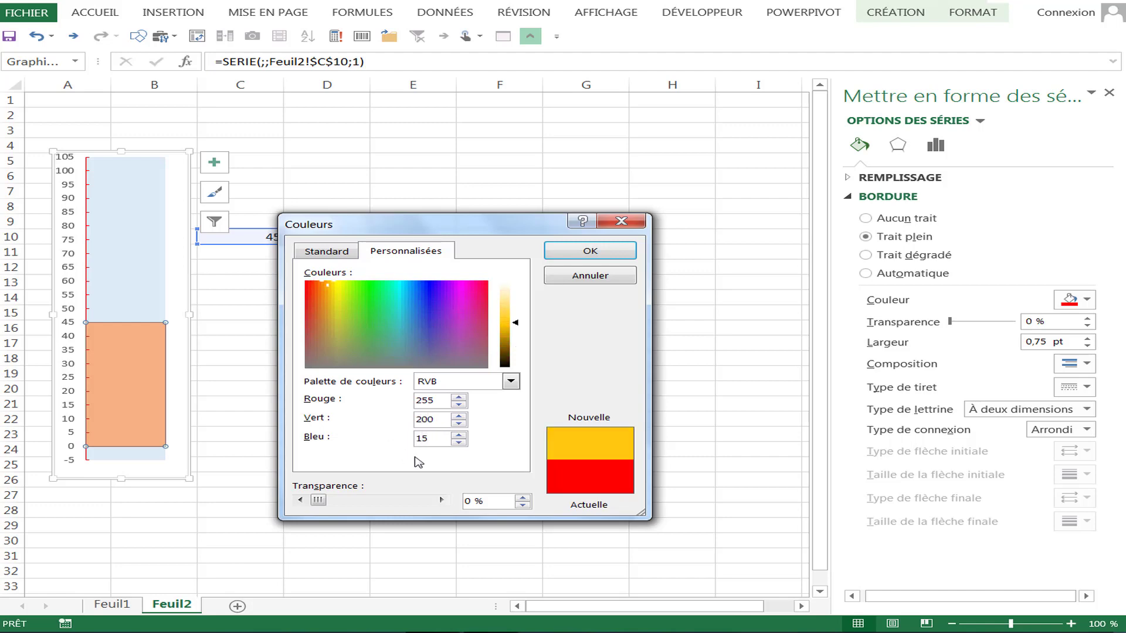
type("0")
left_click(615, 250)
- Move the oval beneath the chart at A26 to form the thermometer bulb
left_click(616, 355)
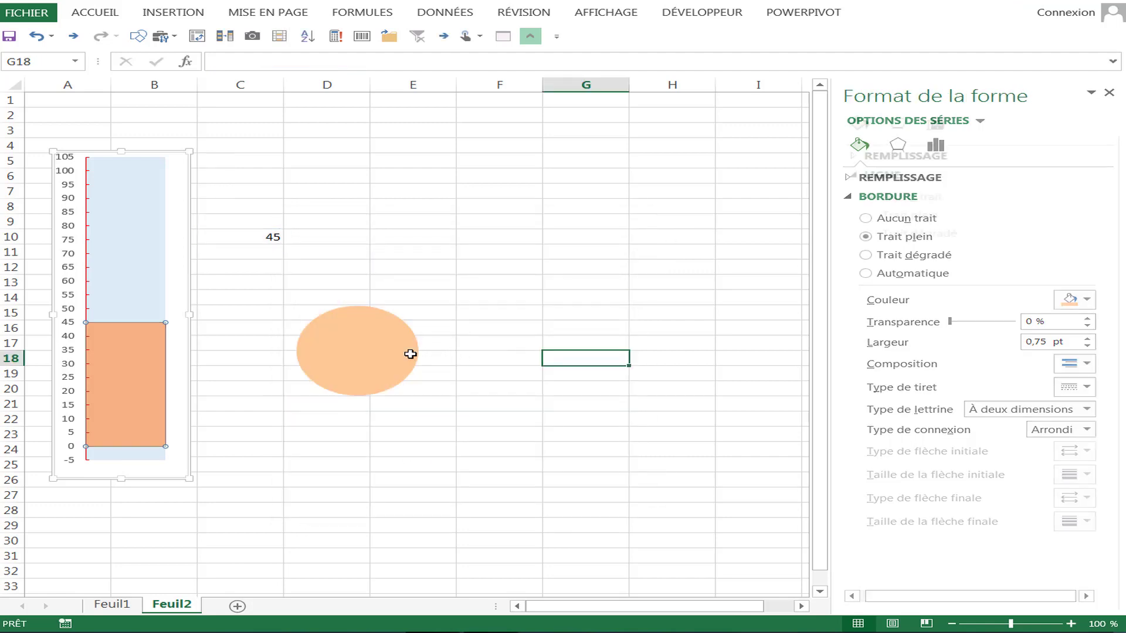
mouse_move(383, 363)
left_mouse_down()
mouse_move(141, 497)
mouse_move(200, 526)
mouse_move(174, 518)
left_mouse_up()
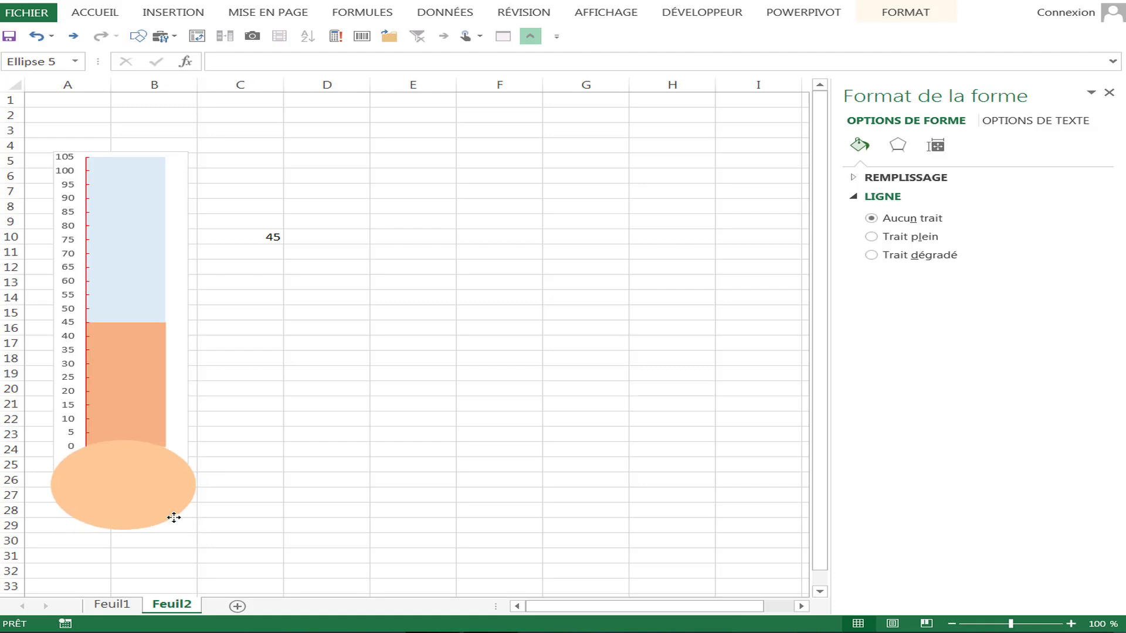
left_click(156, 390)
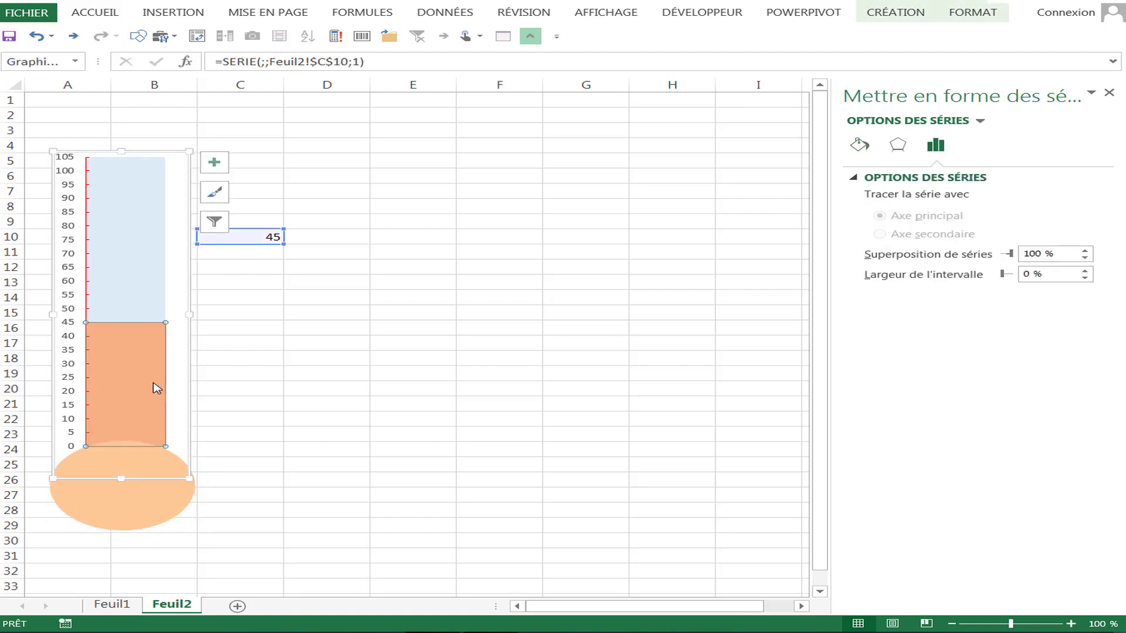
- Fill the thermometer bar with custom colour RGB 255/200/150
right_click(156, 388)
left_click(192, 345)
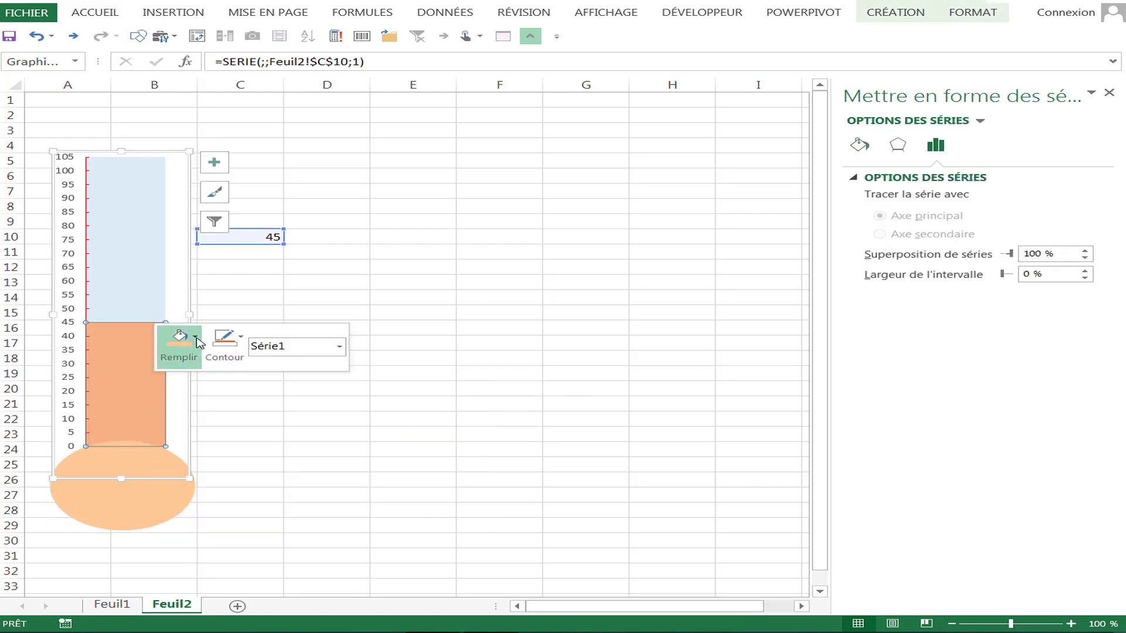
left_click(228, 564)
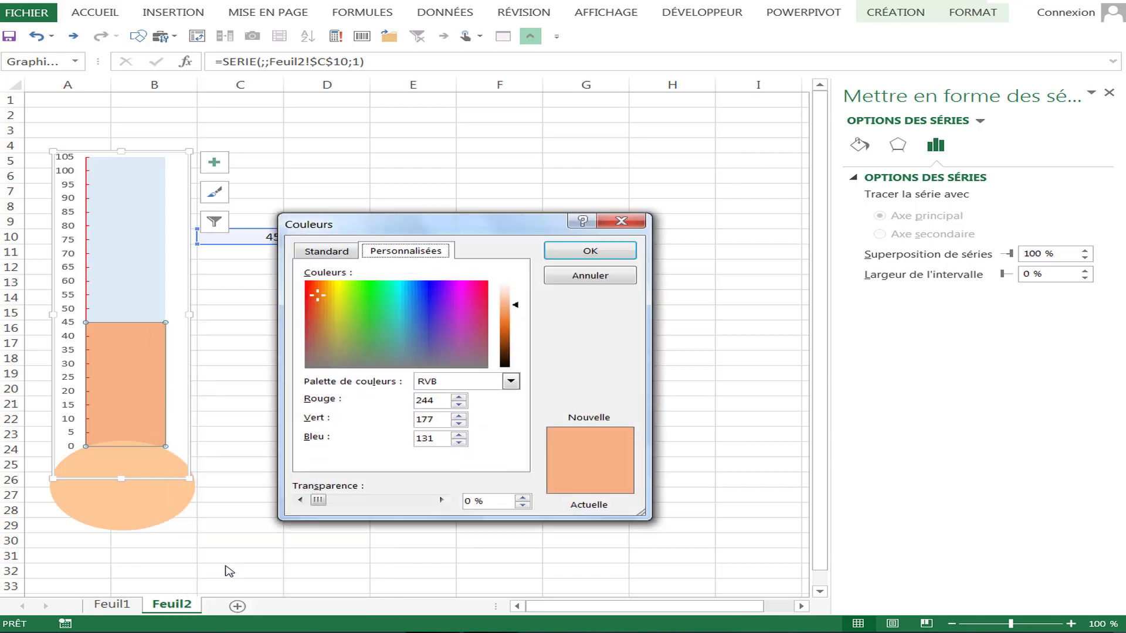
double_click(440, 419)
type("20")
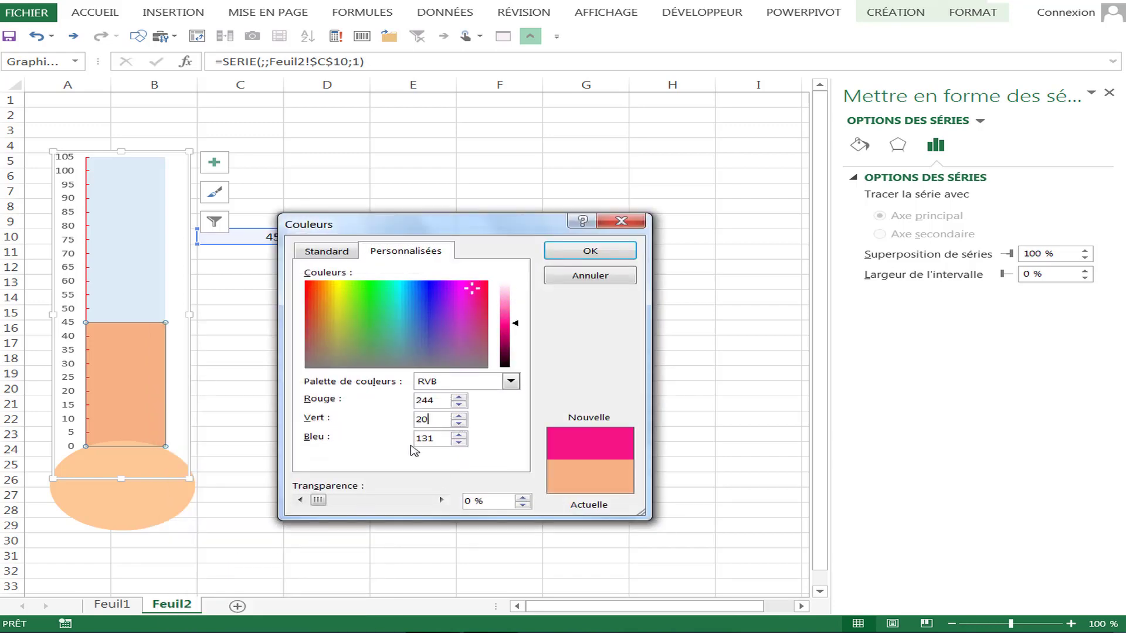
type("0")
double_click(440, 438)
type("1")
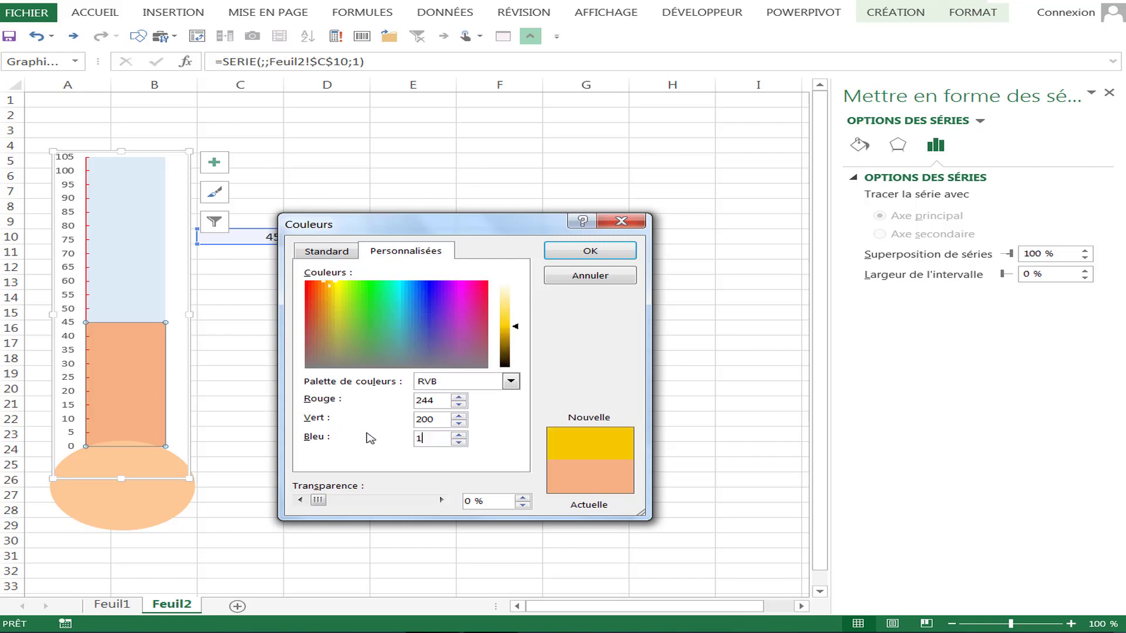
type("50")
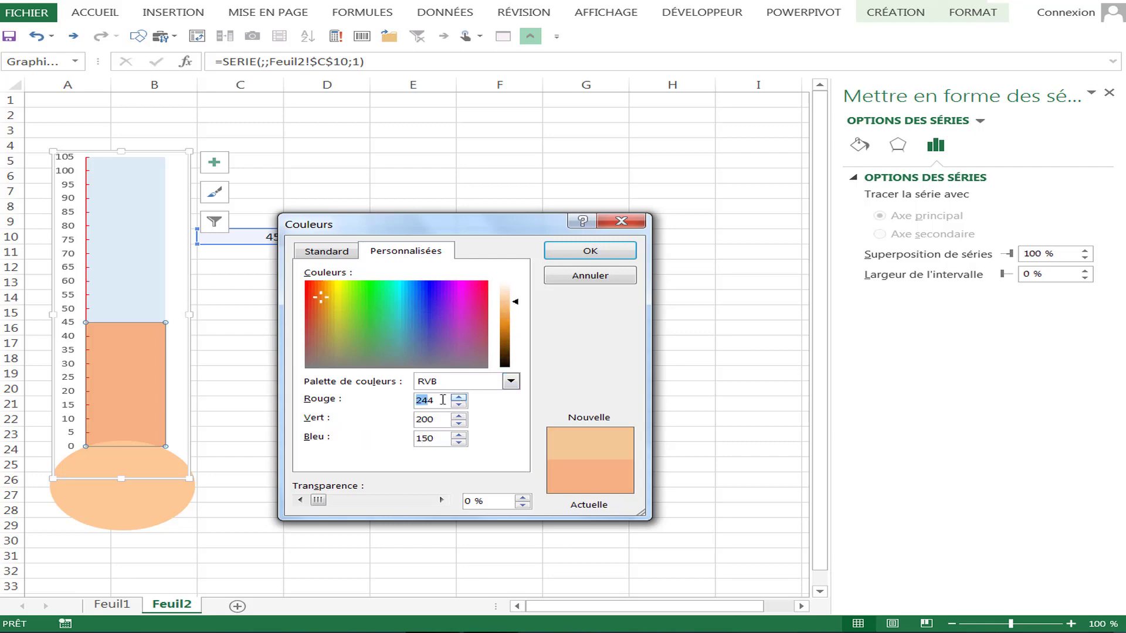
type("255")
left_click(610, 251)
- Nudge the bulb up so it lines up under the bar
left_click(499, 373)
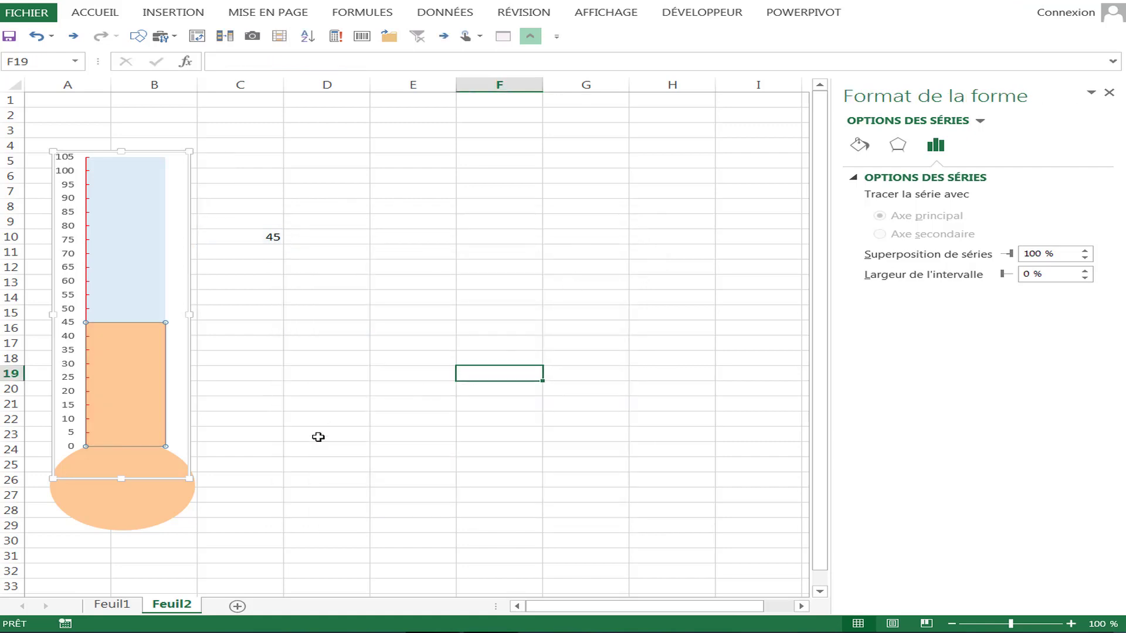
left_click(264, 463)
left_click_drag(198, 478, 201, 468)
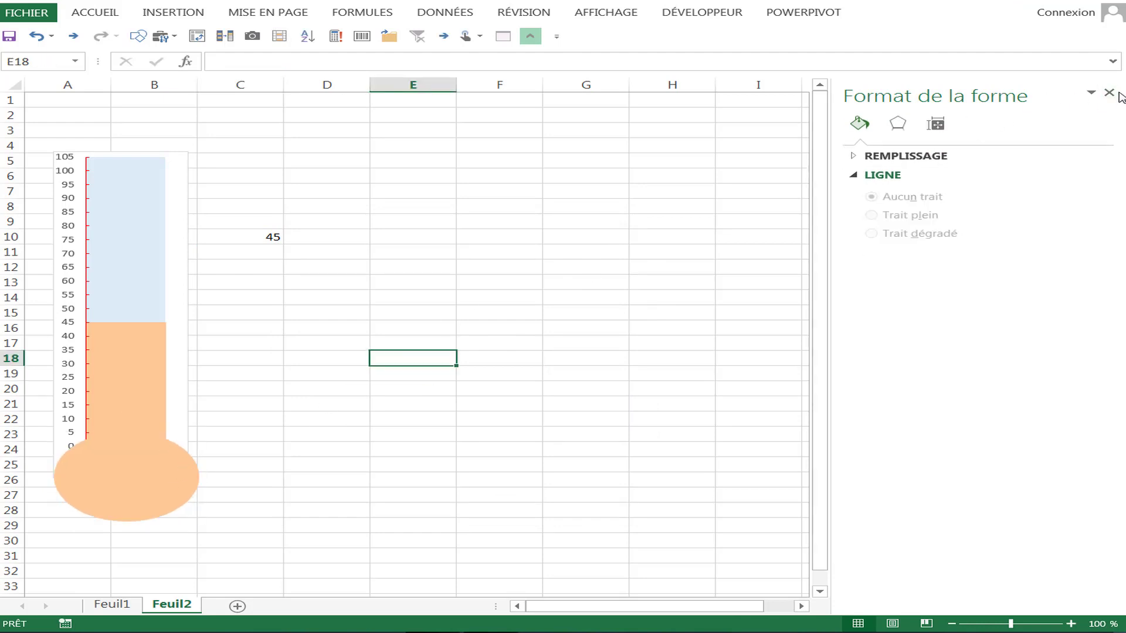
- Enter 85, 10, 5 and 100 in cells E8:H8
key("Escape")
left_click(473, 206)
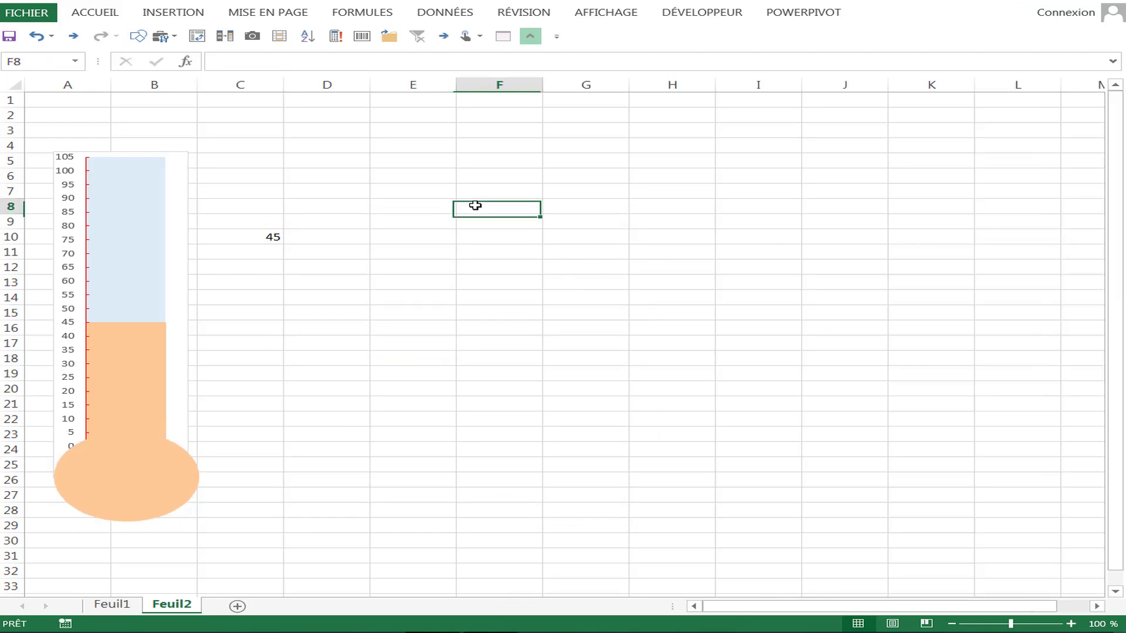
left_click(426, 211)
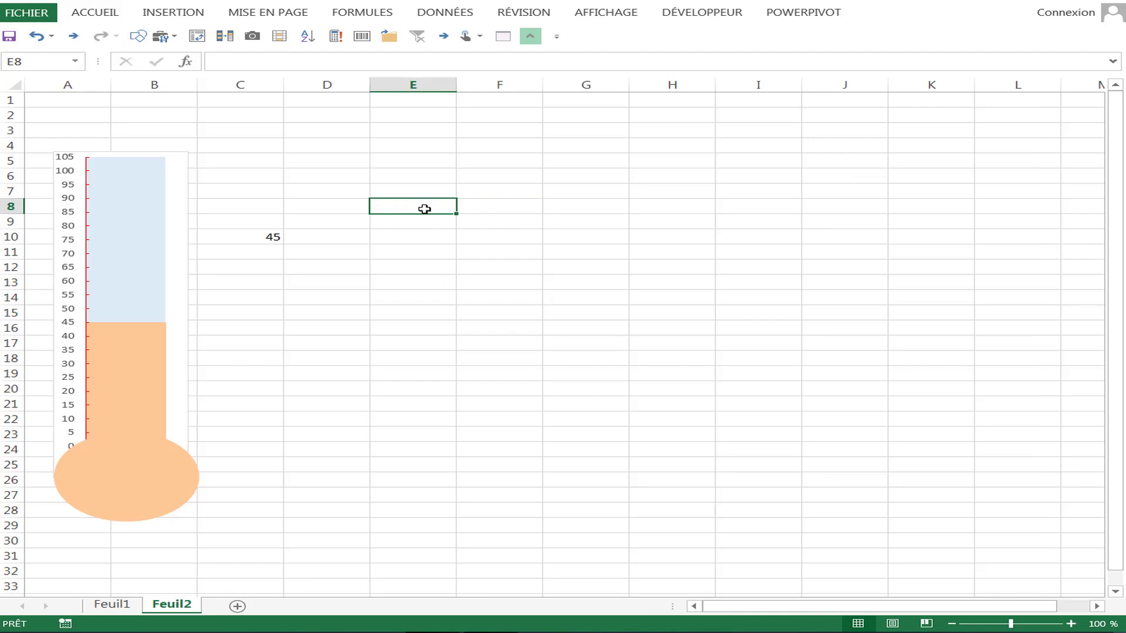
type("85")
key("Tab")
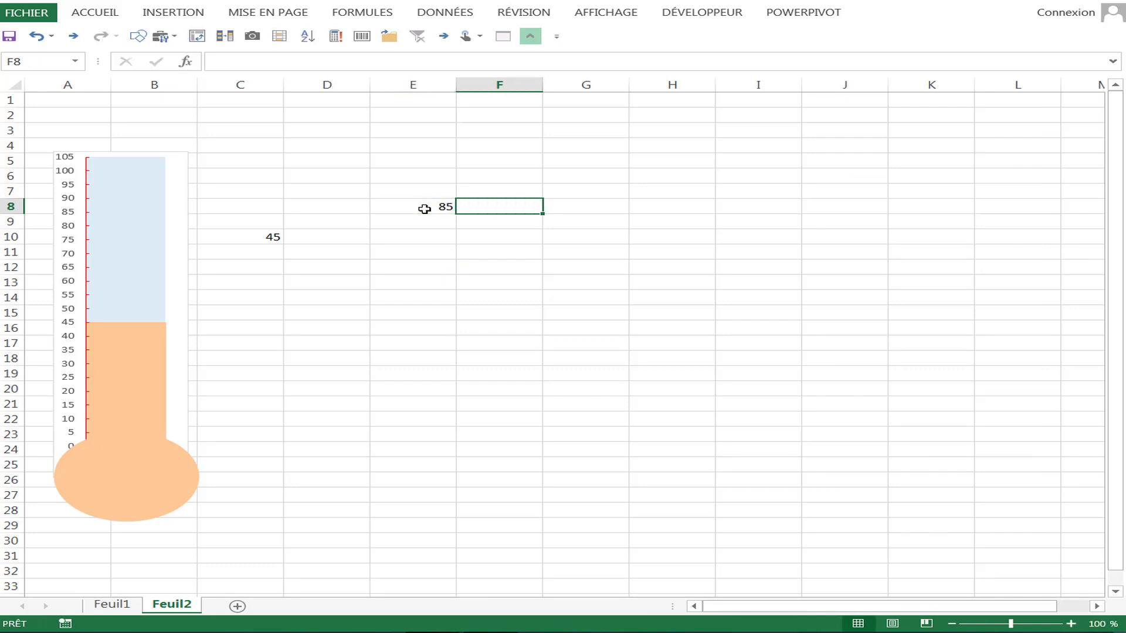
type("10")
key("Tab")
type("5")
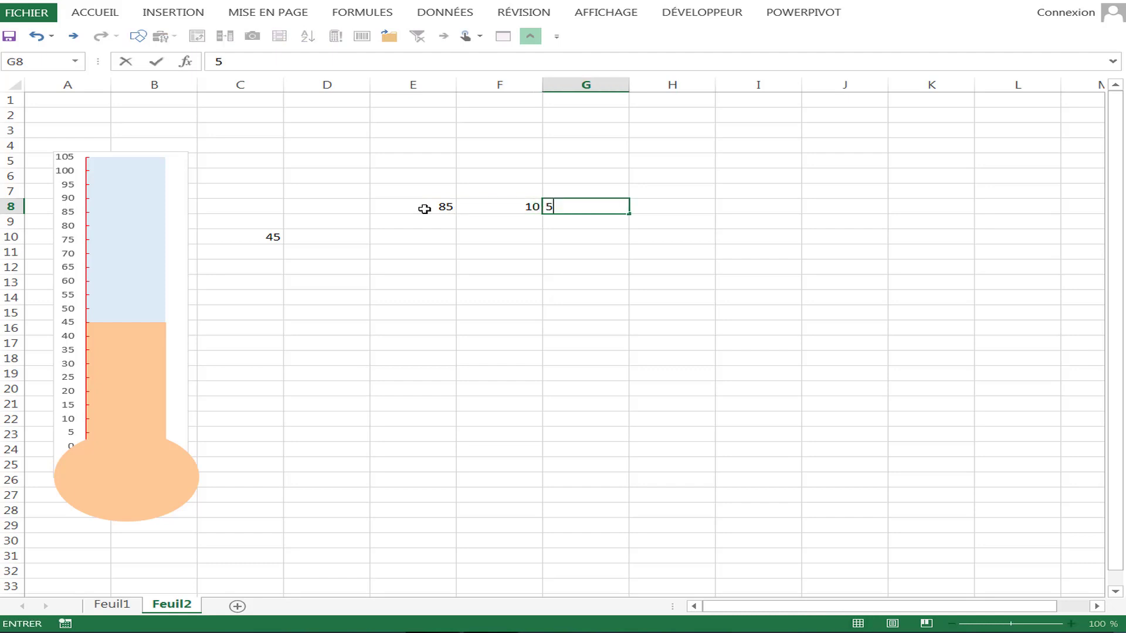
key("Tab")
type("10")
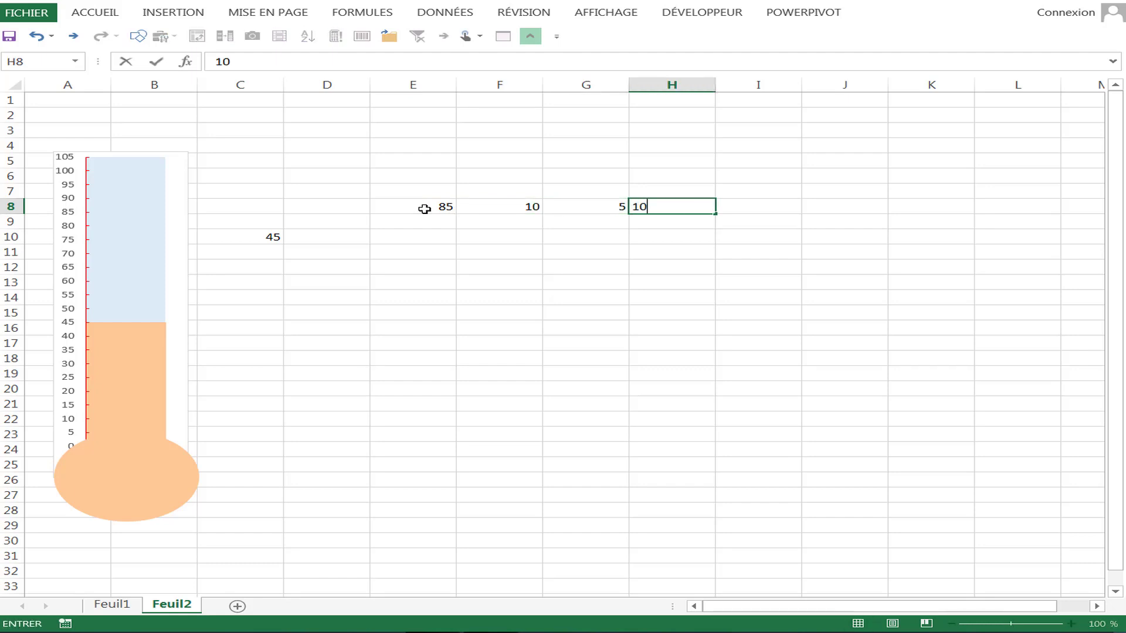
left_click(428, 224)
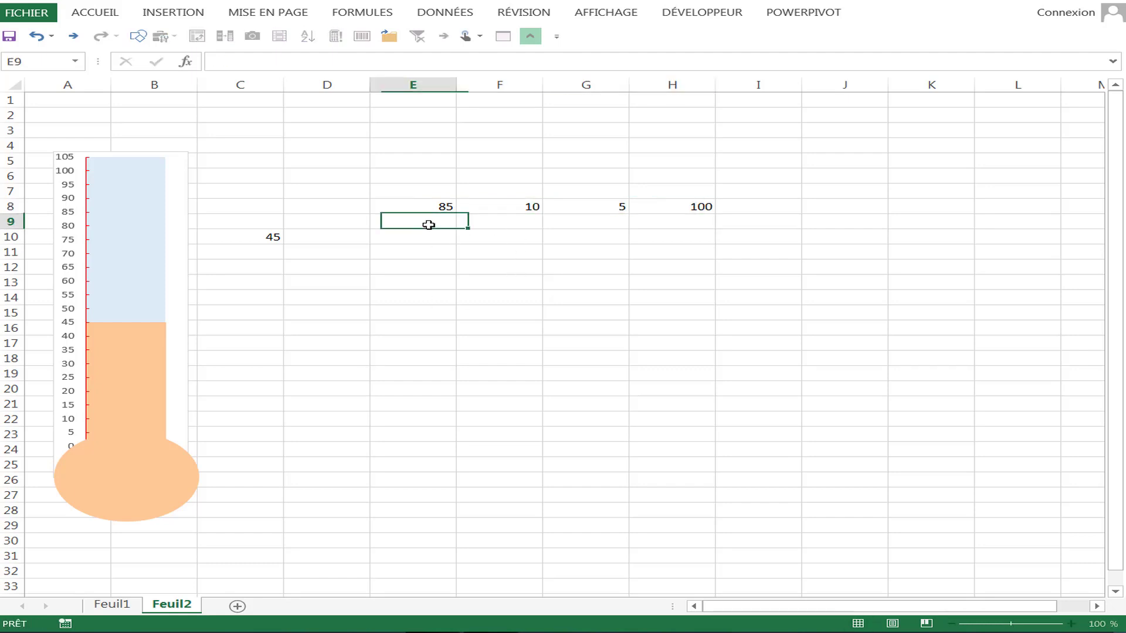
- Link E9 to C10 with =C10 and enter 1 in F9
type("=")
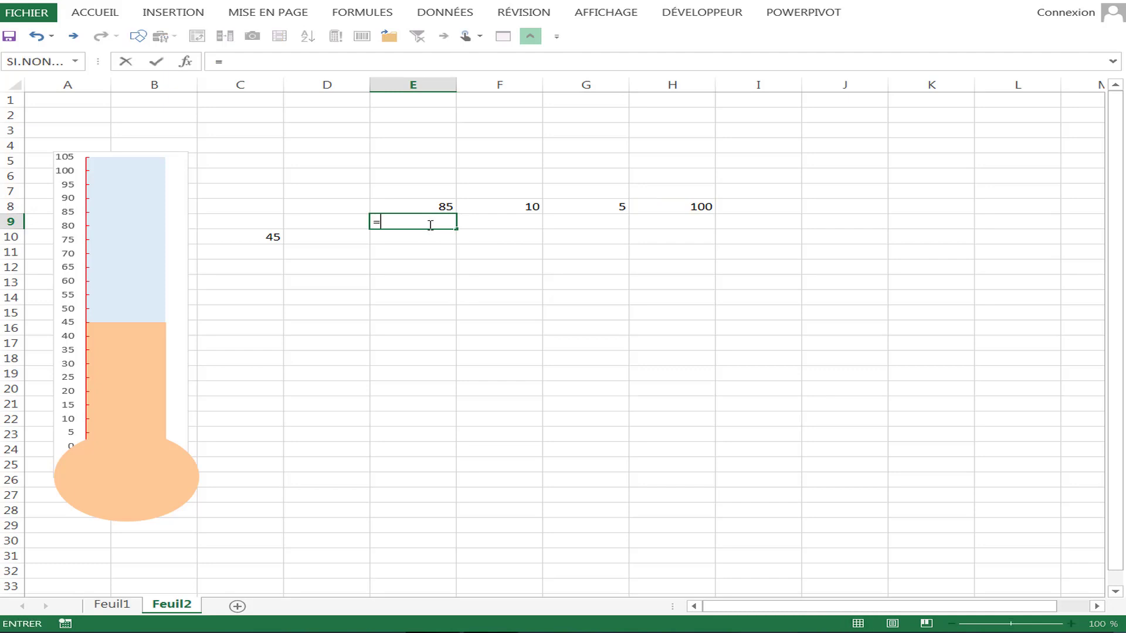
left_click(265, 241)
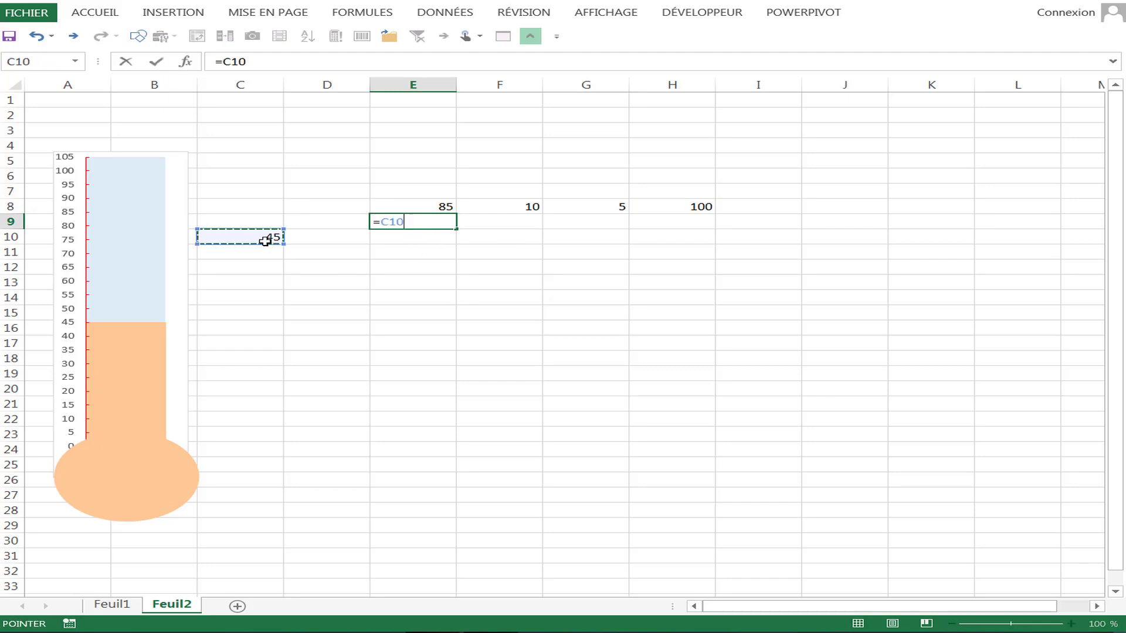
key("Return")
left_click(468, 220)
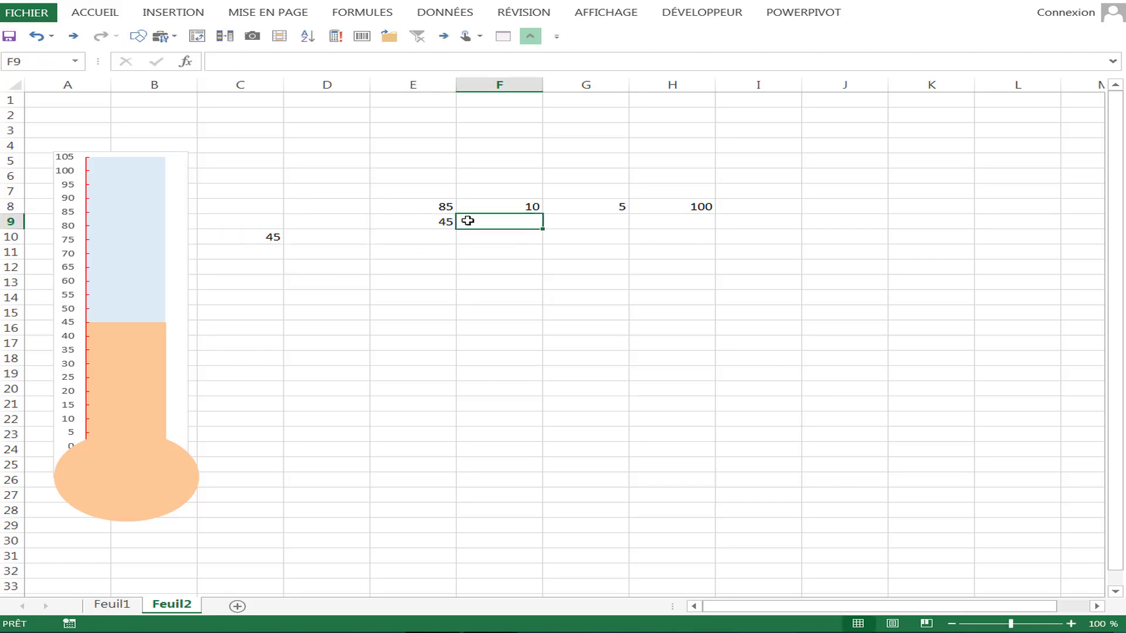
type("1")
key("Tab")
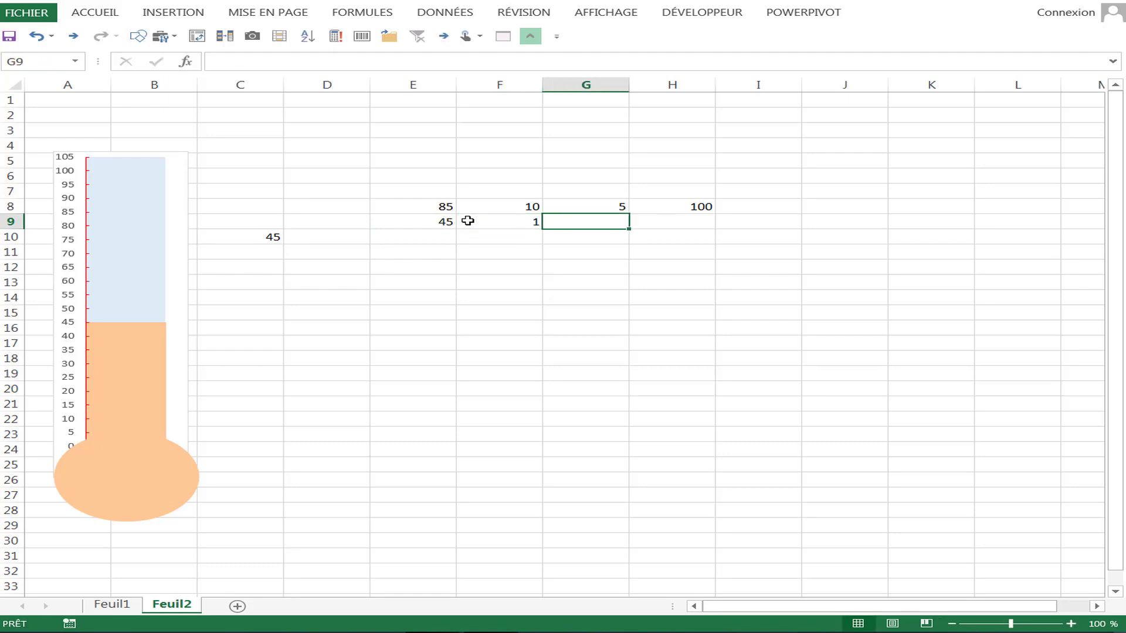
- Enter =100-F9-E9 in G9 and 100 in H9, then select E8:H8
type("+100-")
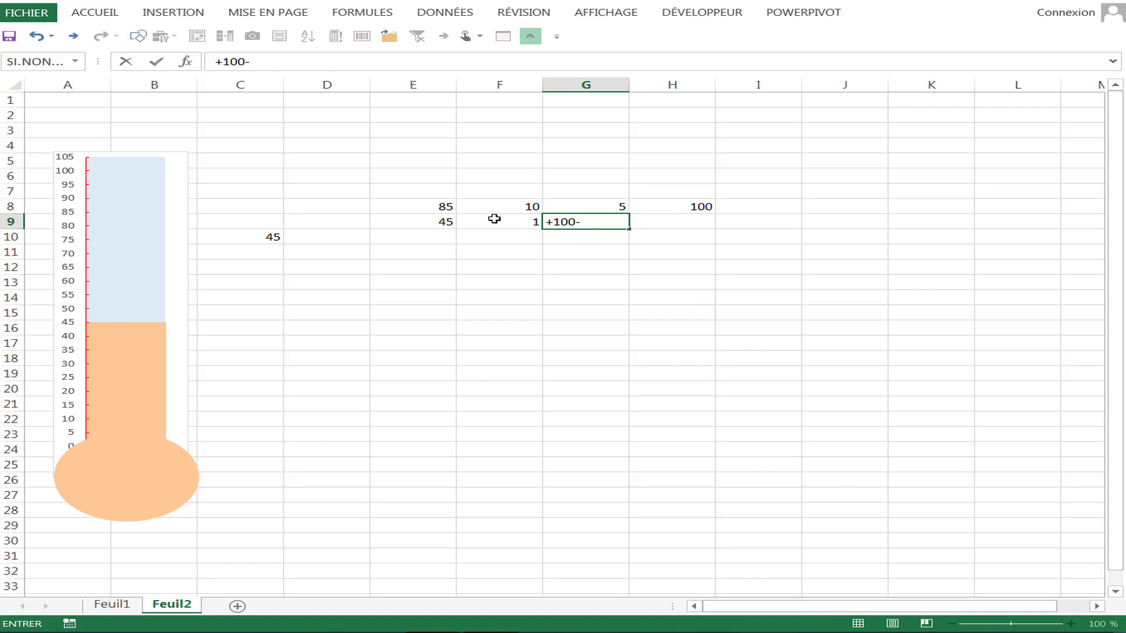
left_click(495, 219)
type("-")
left_click(420, 227)
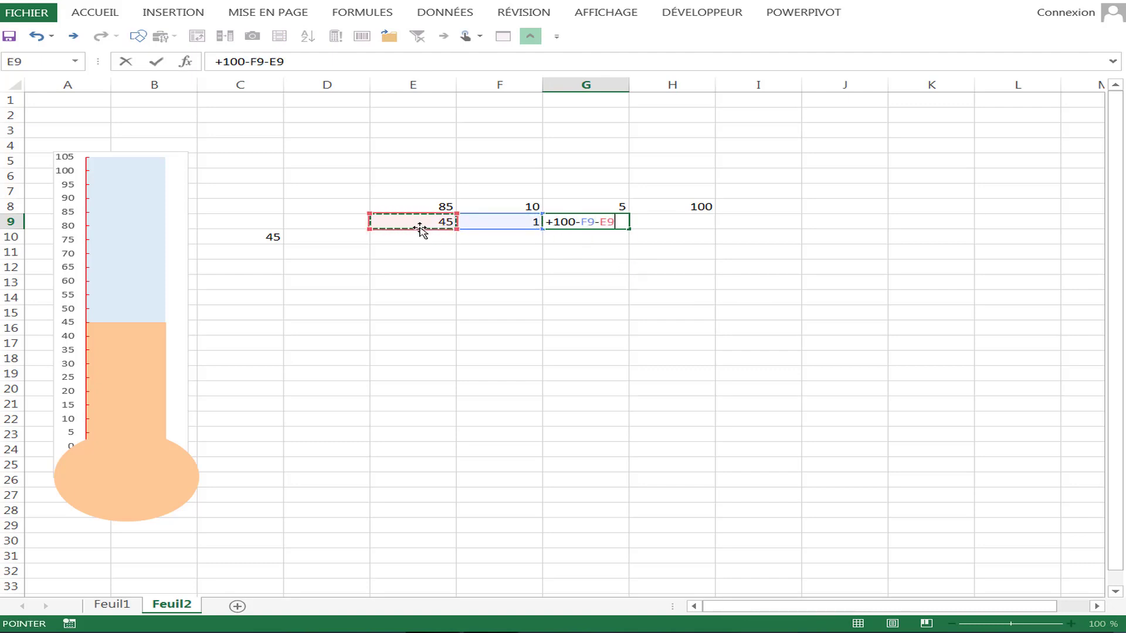
key("Return")
left_click(669, 226)
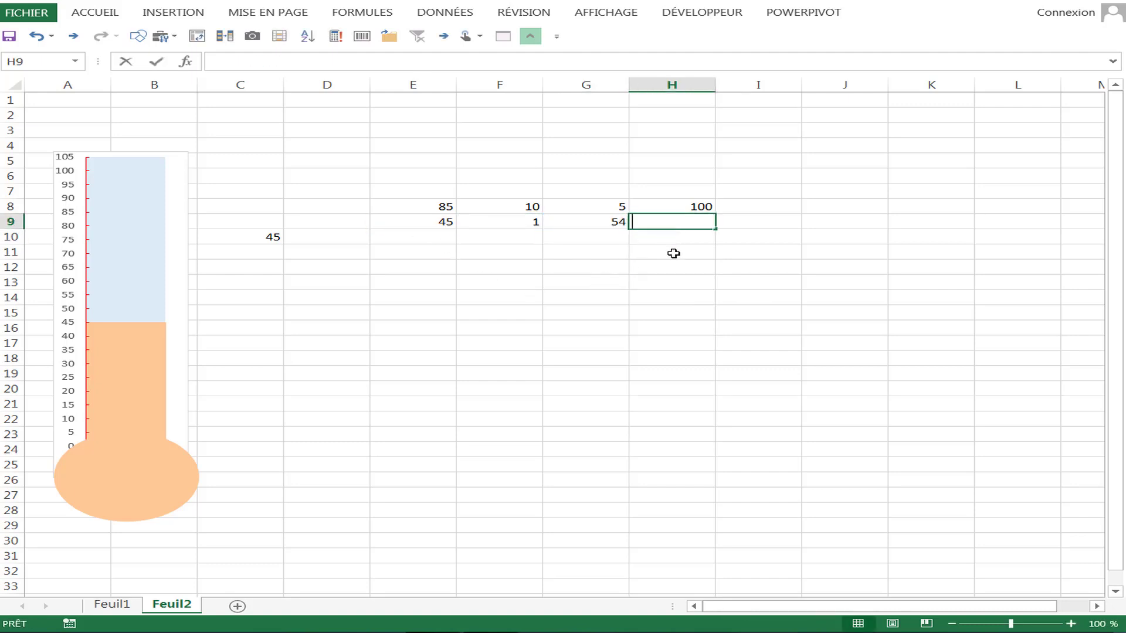
type("100")
left_click(672, 285)
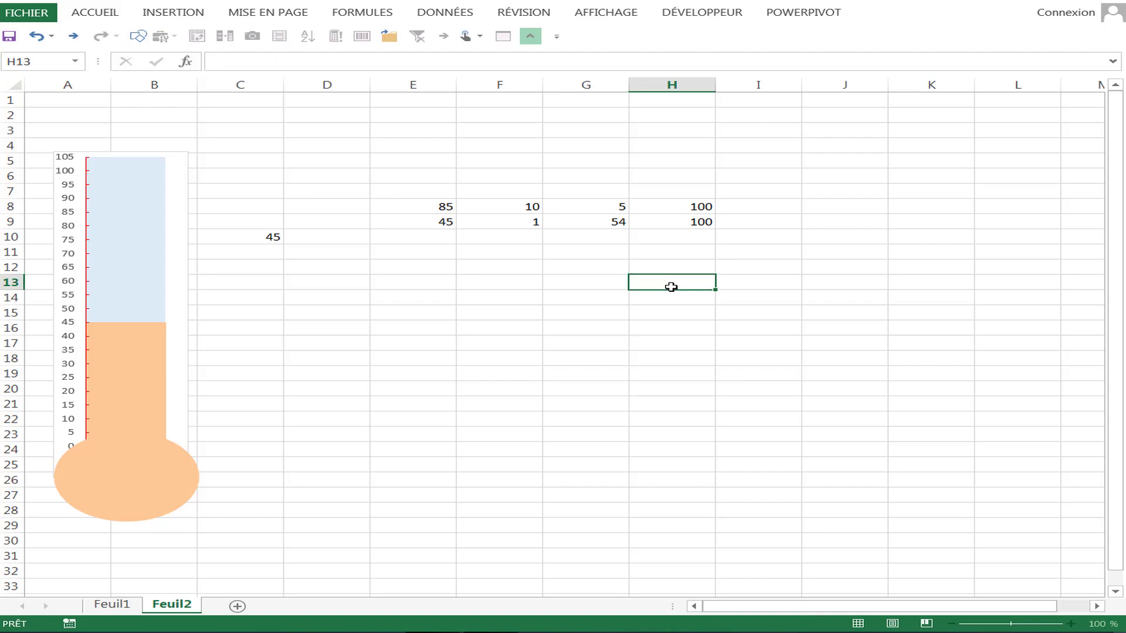
left_click(500, 276)
left_click_drag(448, 206, 645, 207)
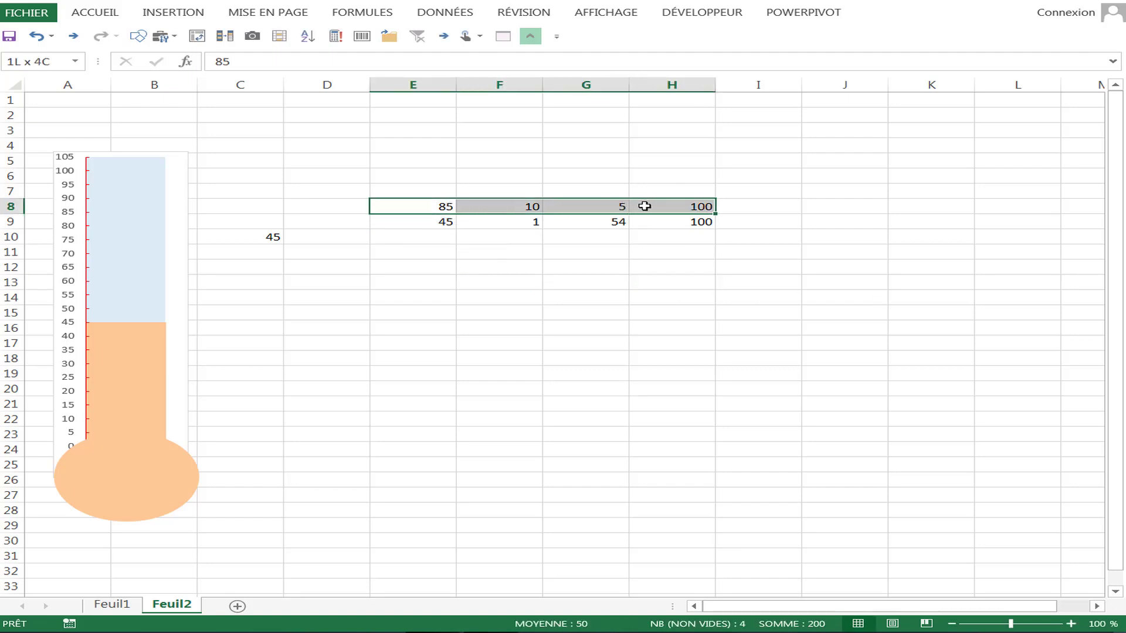
- Insert a doughnut chart of E8:H8 with a 270° first slice angle
left_click(183, 18)
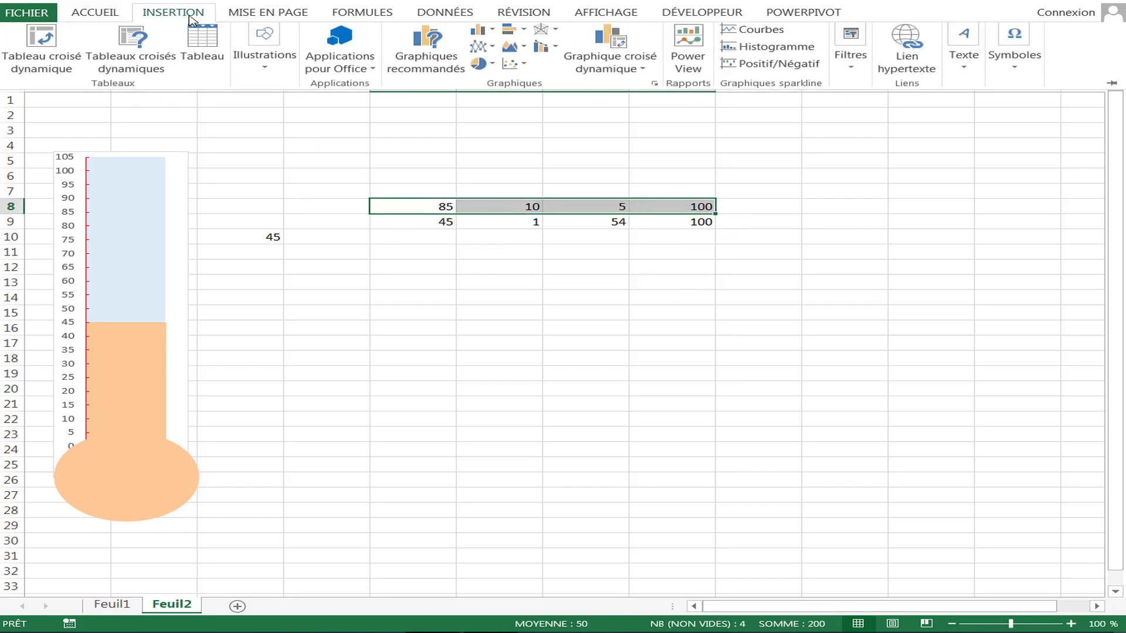
left_click(493, 68)
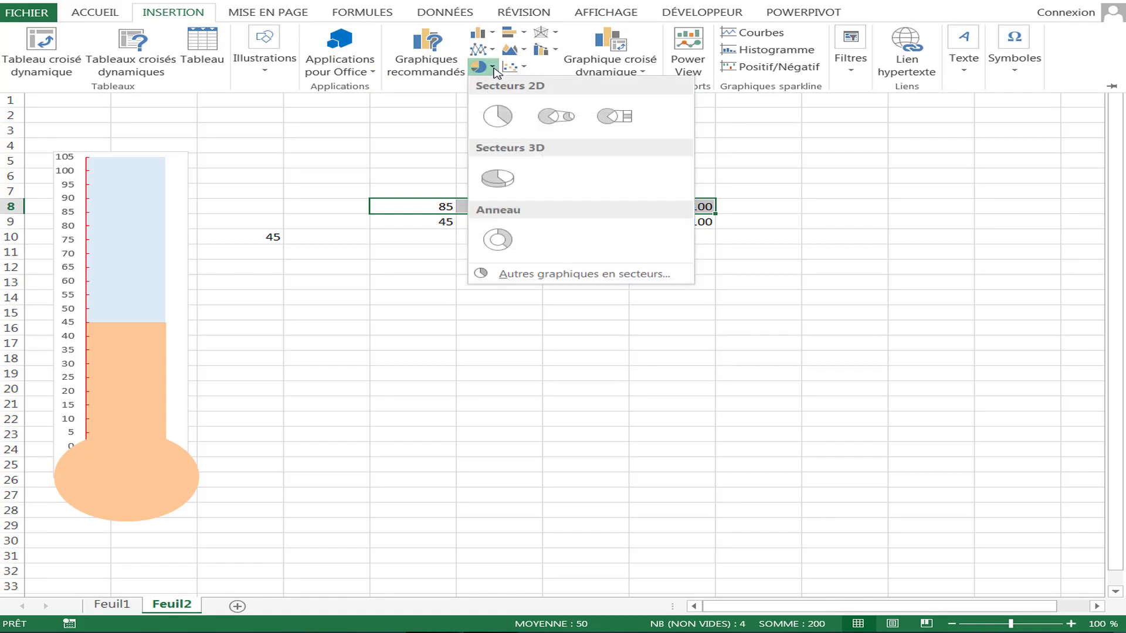
left_click(497, 239)
right_click(639, 309)
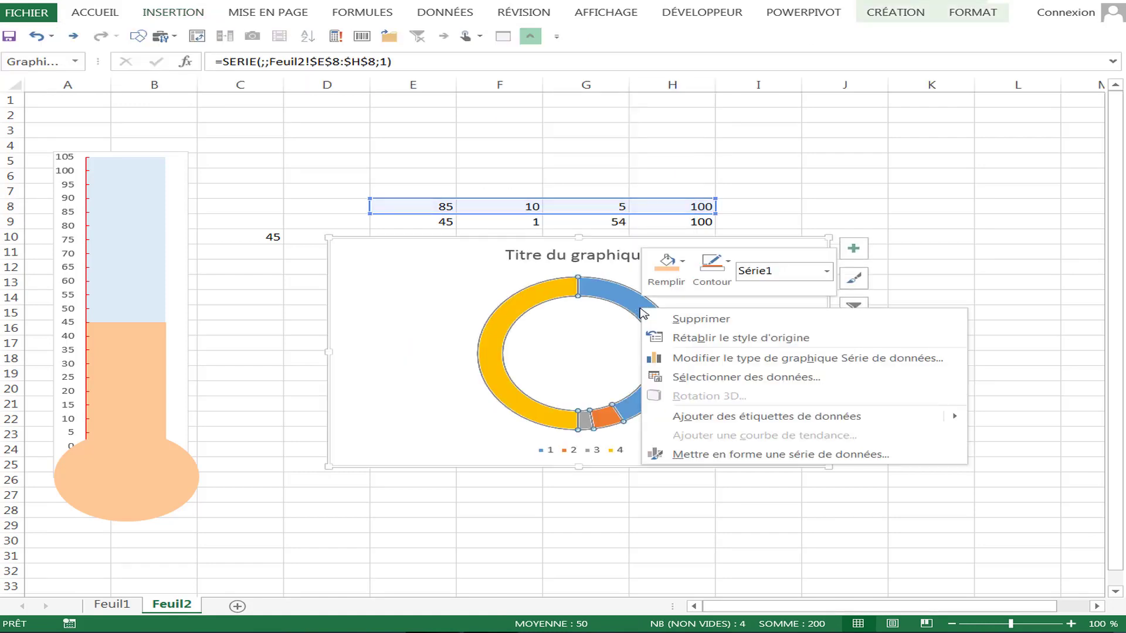
left_click(704, 462)
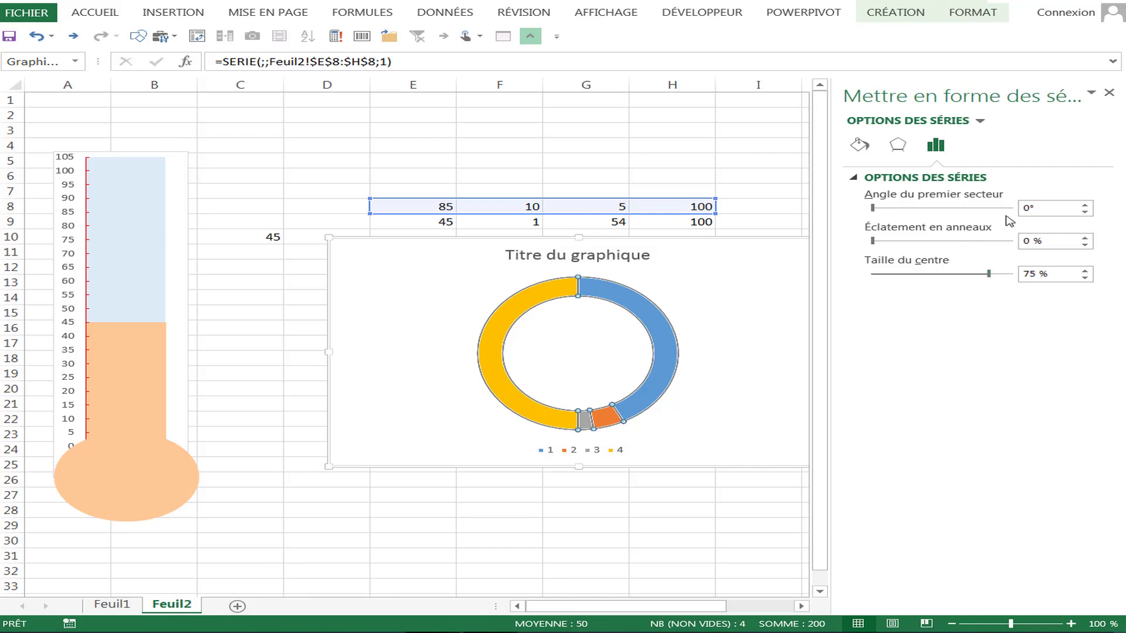
left_click(1041, 209)
type("270")
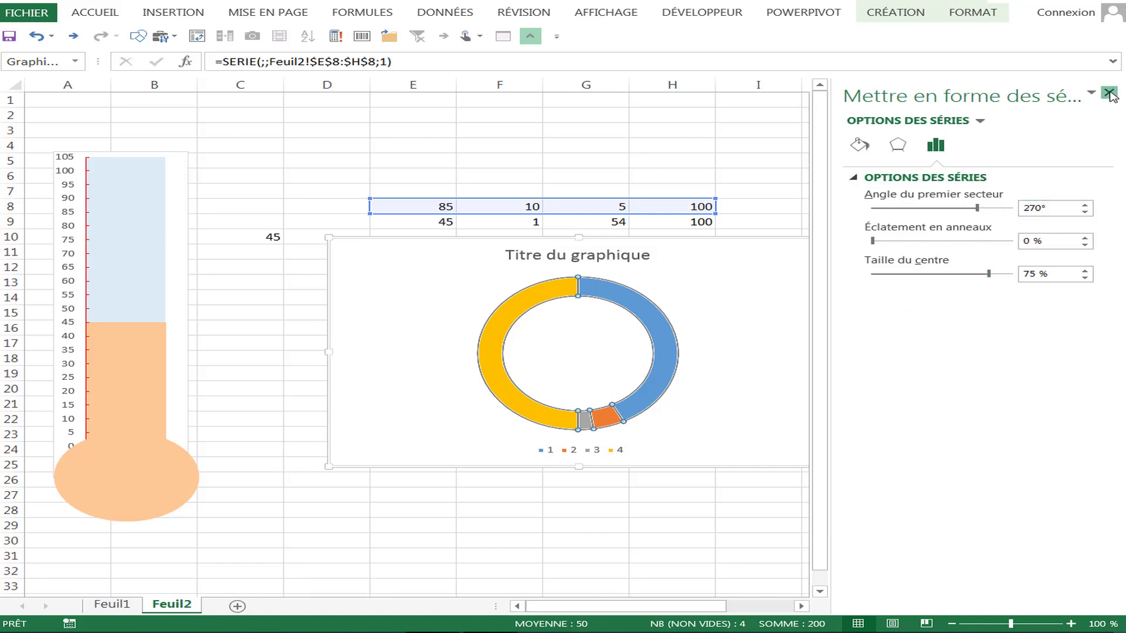
left_click(1110, 93)
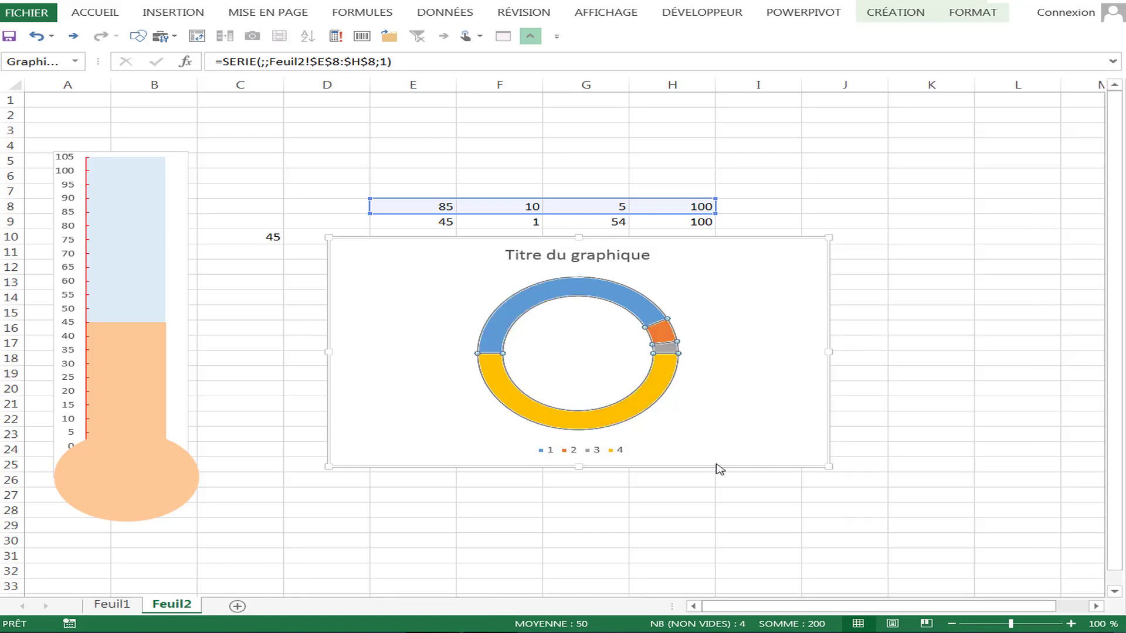
left_click(673, 495)
- Set the bottom 100 slice to No Fill
left_click(658, 394)
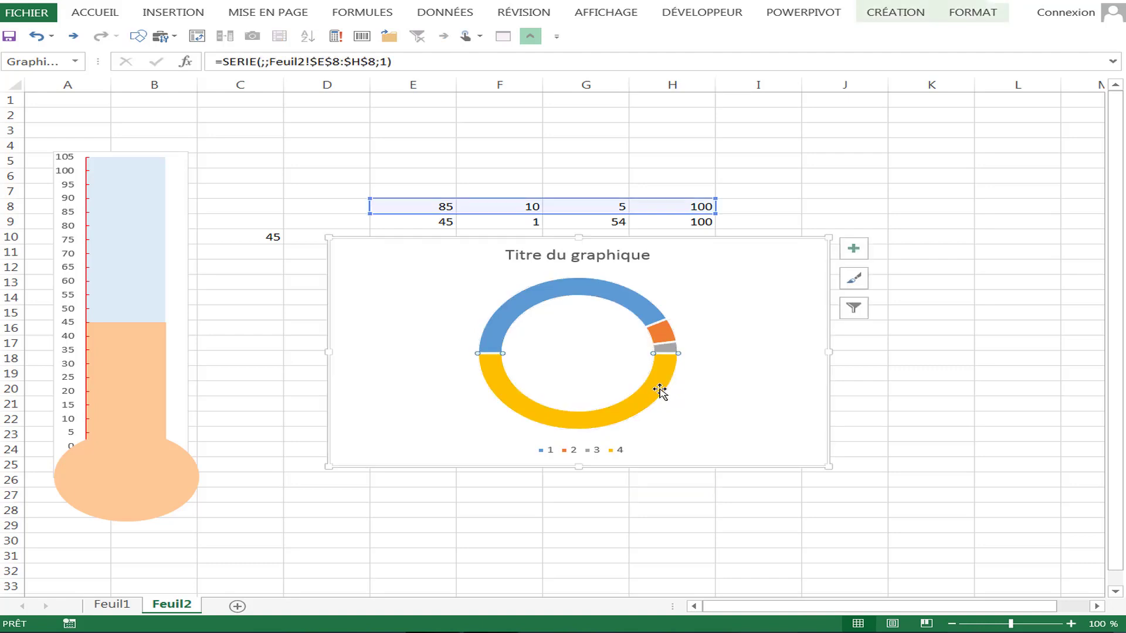
right_click(660, 391)
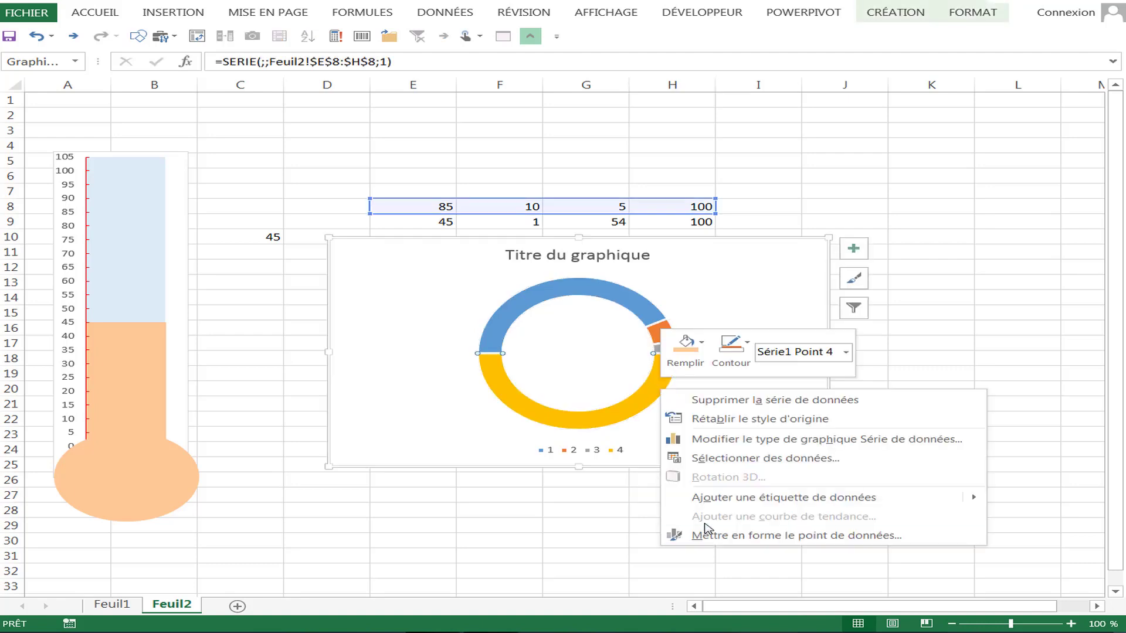
left_click(703, 346)
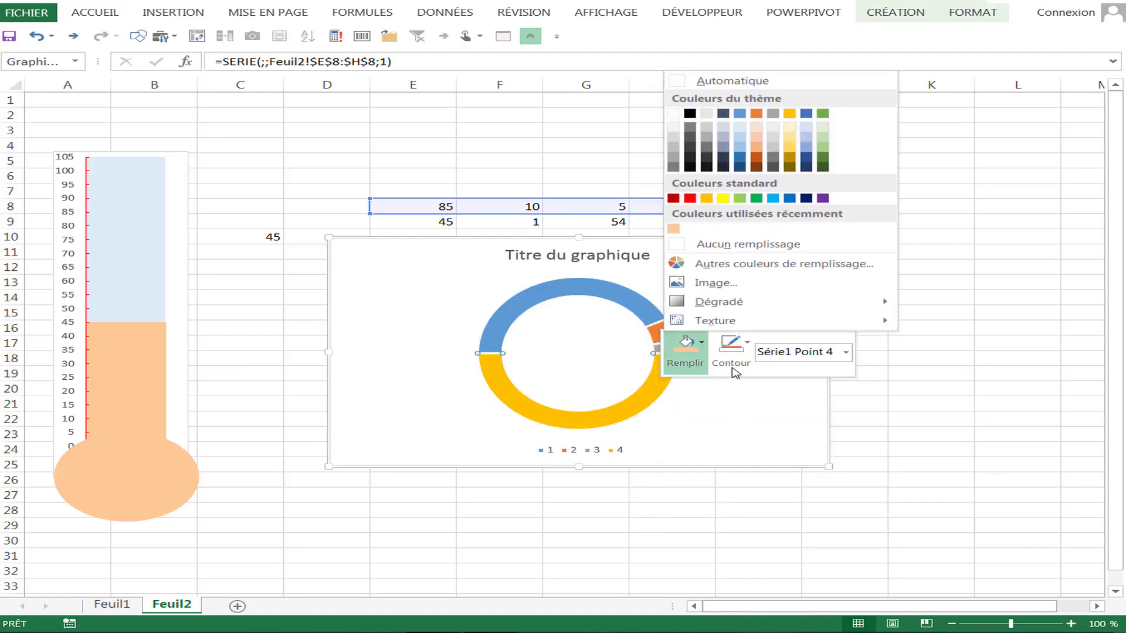
left_click(733, 244)
left_click(759, 525)
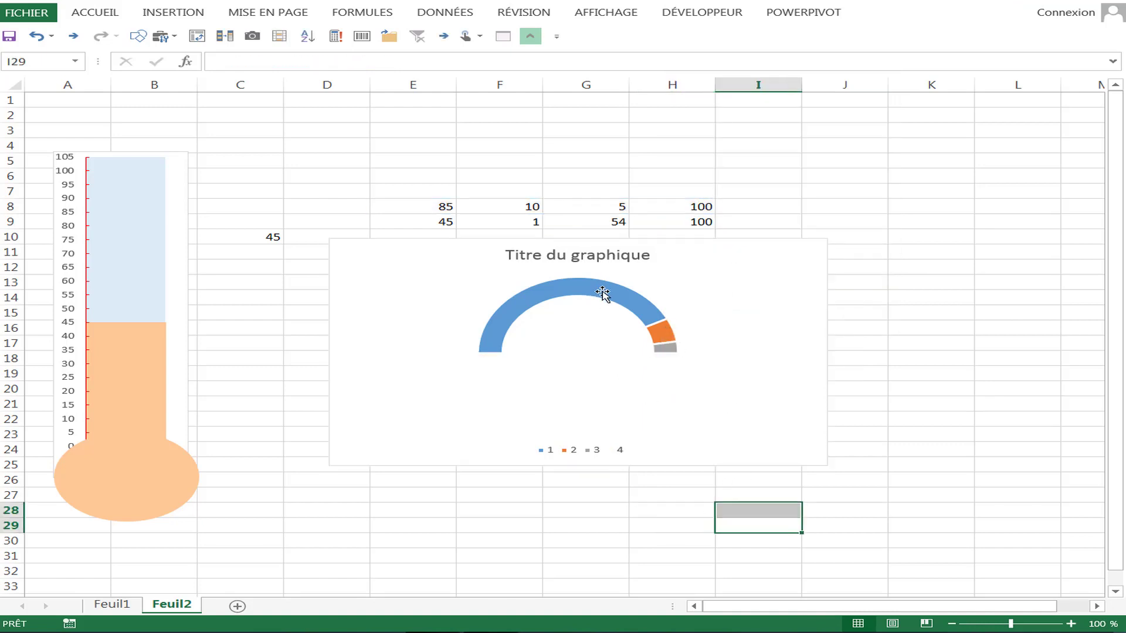
- Delete the doughnut chart's legend and title
left_click(607, 454)
key("Delete")
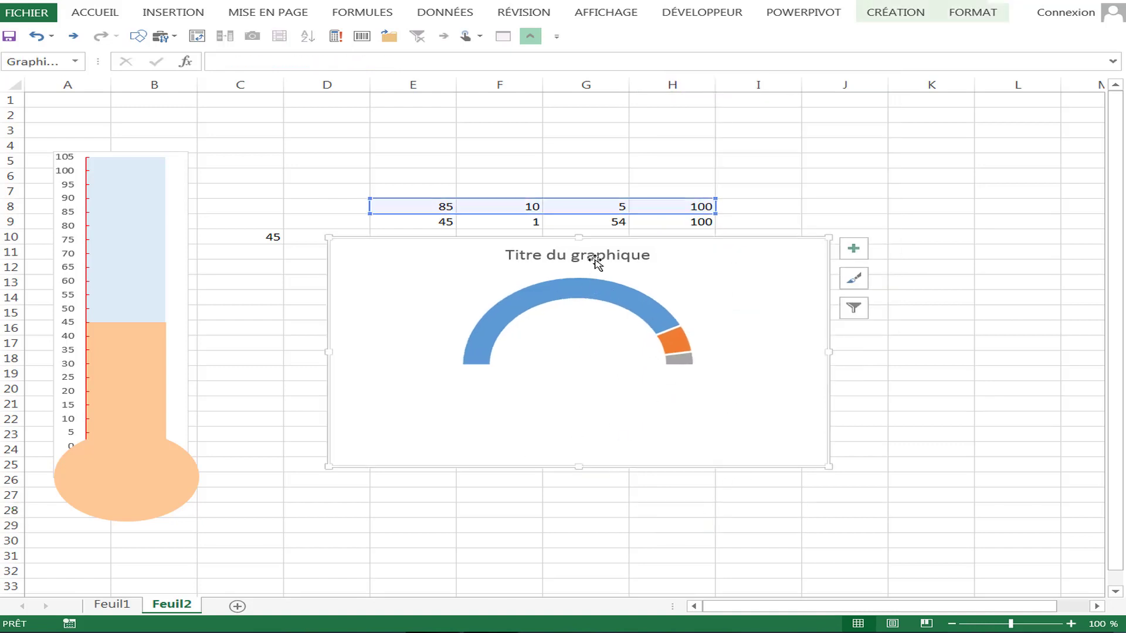
left_click(595, 262)
key("Delete")
left_click(648, 293)
- Add a second data series to the gauge chart using the values E9:H9
right_click(646, 290)
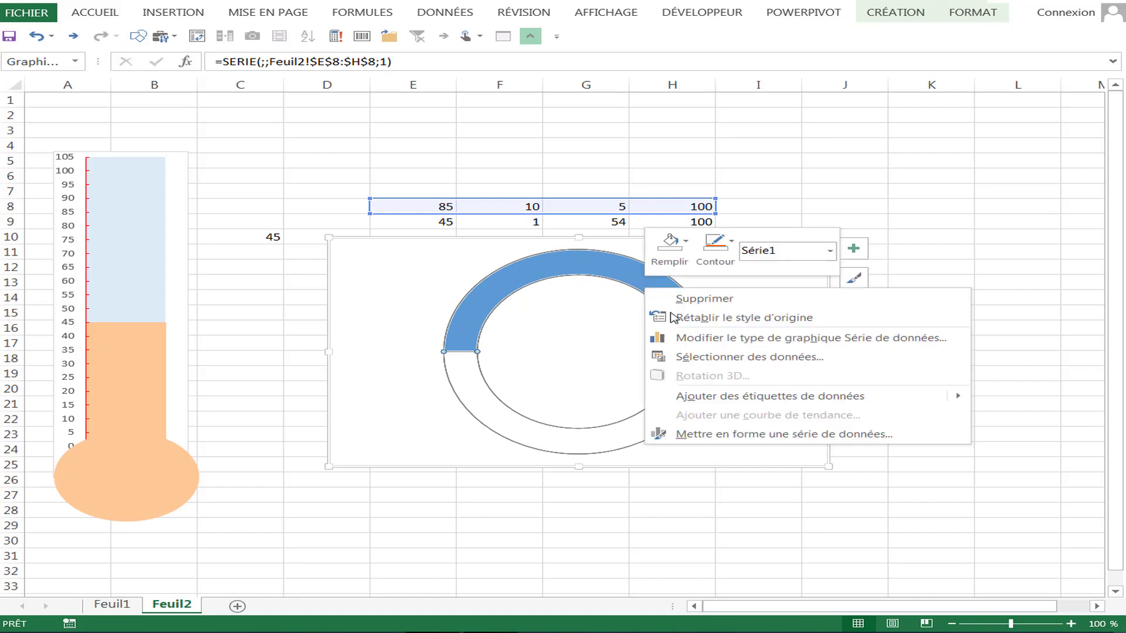
left_click(684, 358)
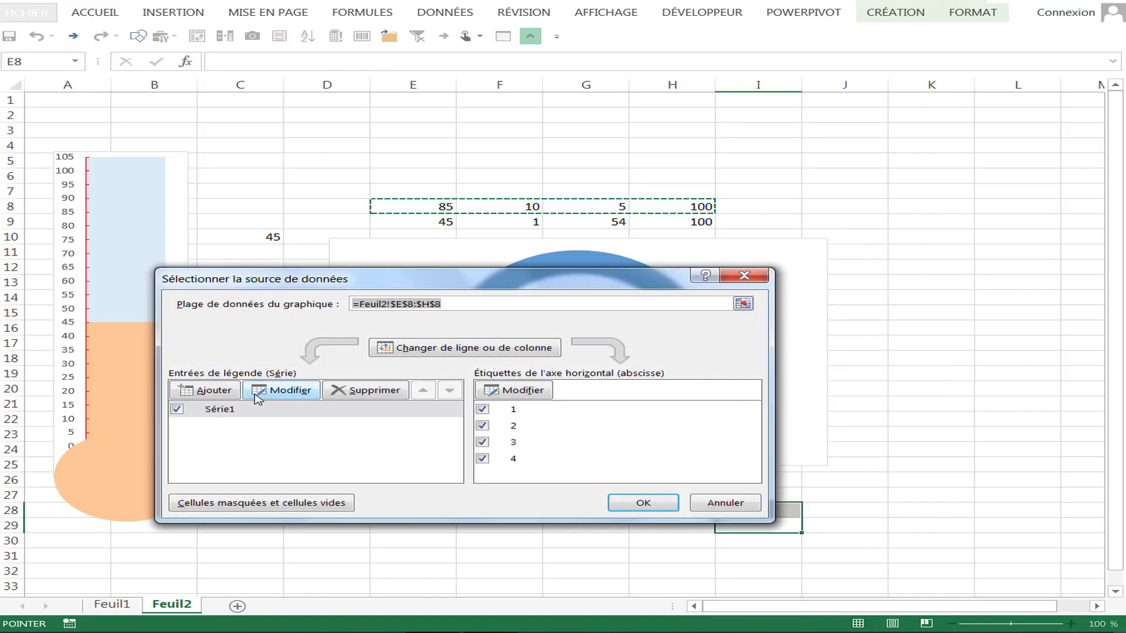
left_click(227, 399)
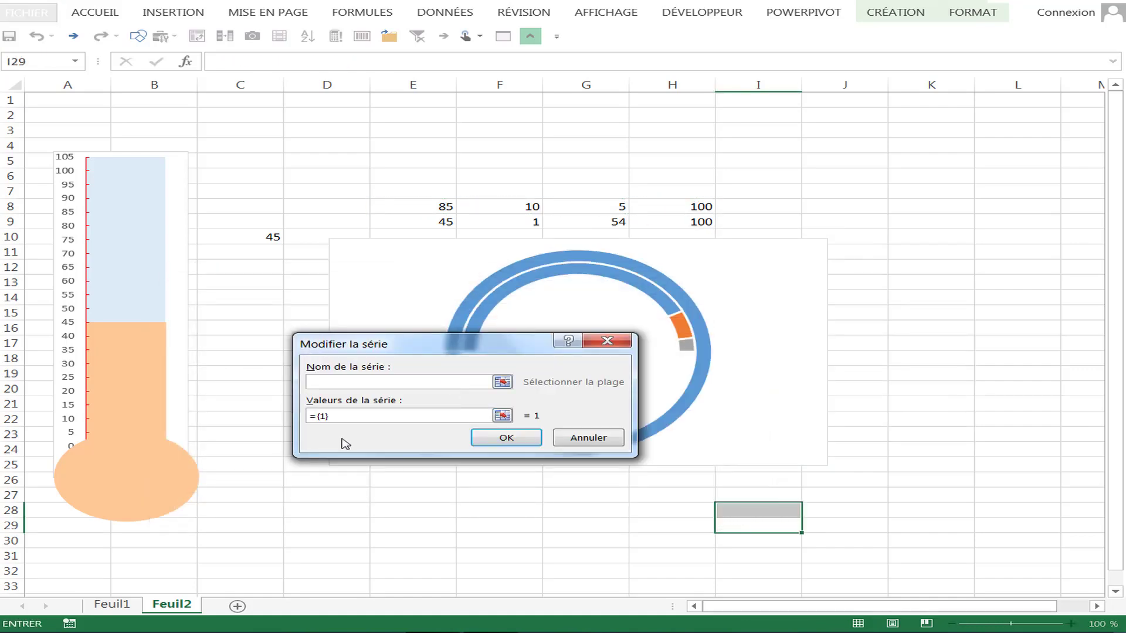
left_click_drag(341, 416, 270, 411)
key("BackSpace")
left_click_drag(443, 218, 678, 222)
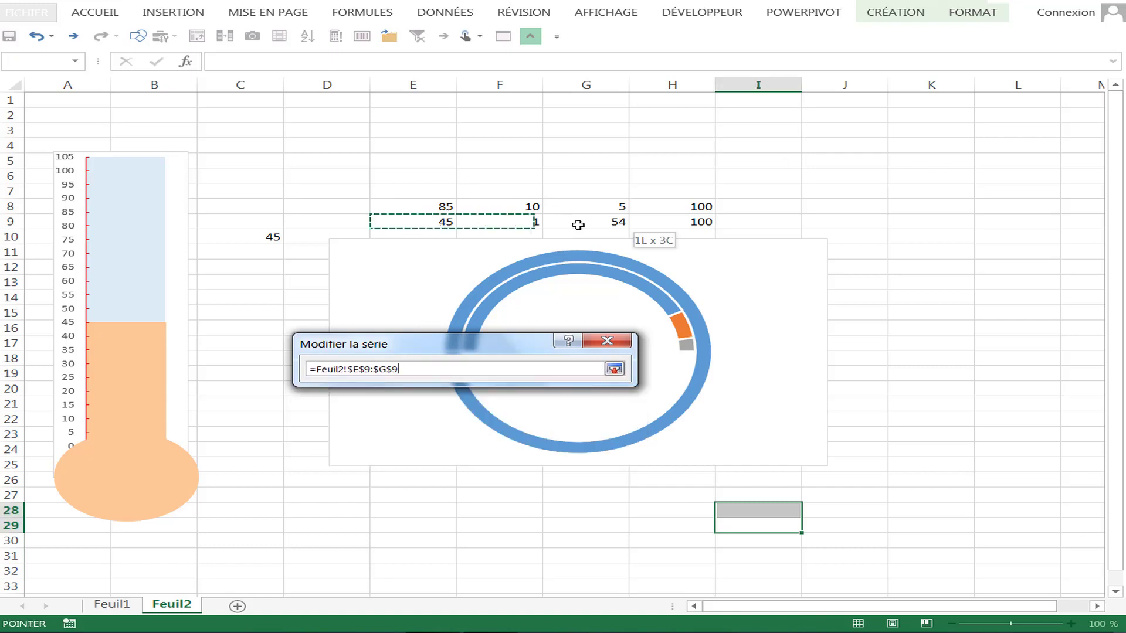
left_click(608, 440)
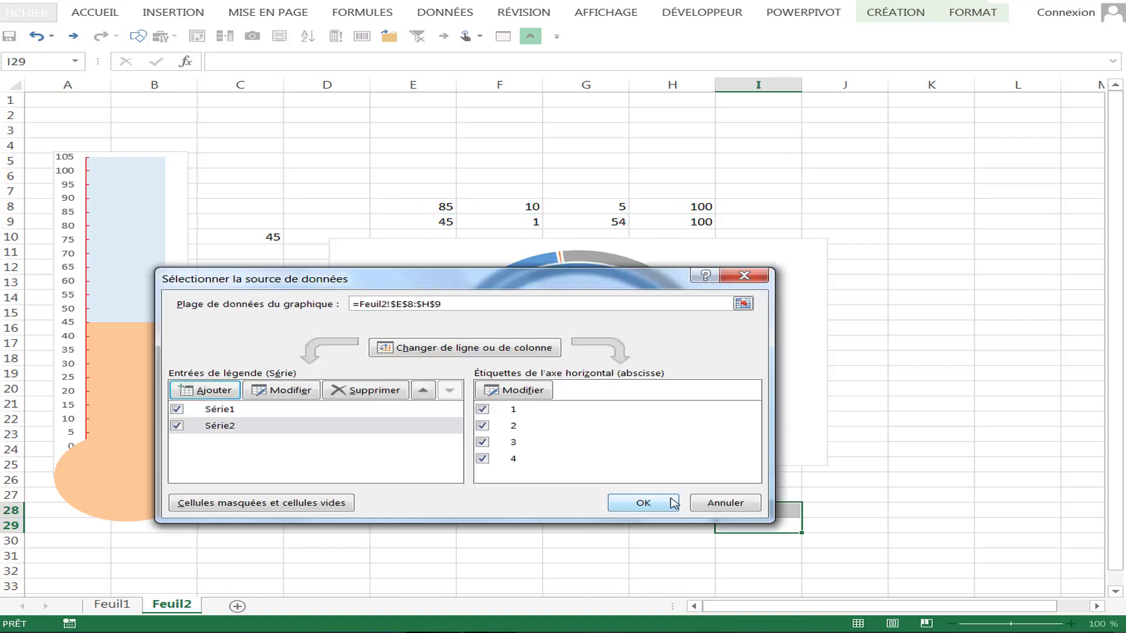
left_click(650, 504)
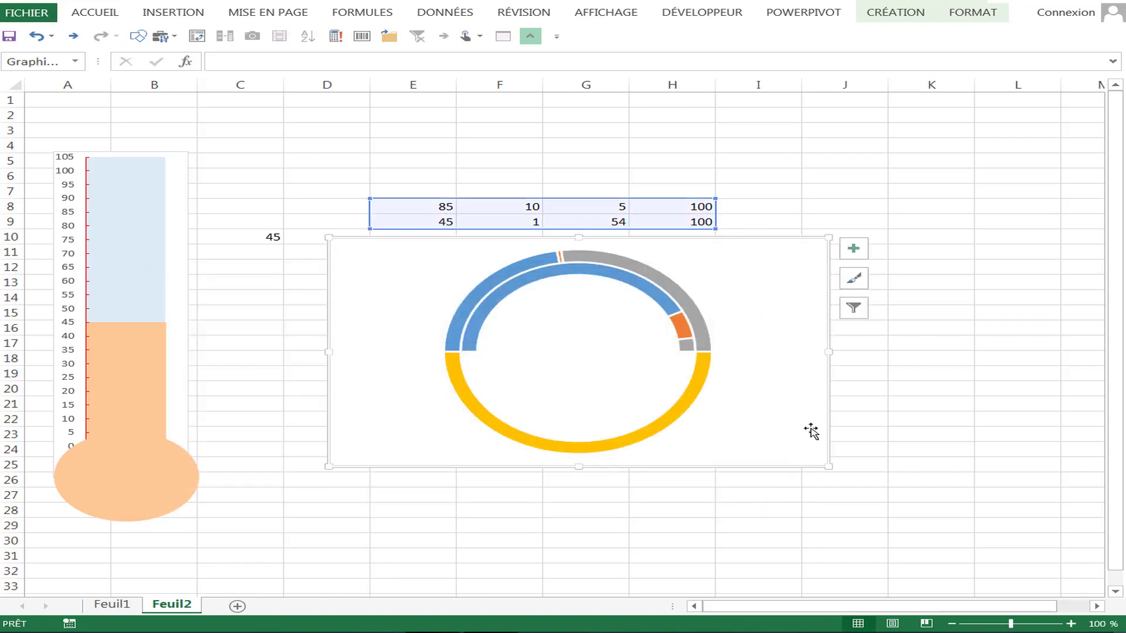
- Change Série2's chart type to Secteurs (pie), keeping the first series a doughnut
right_click(649, 278)
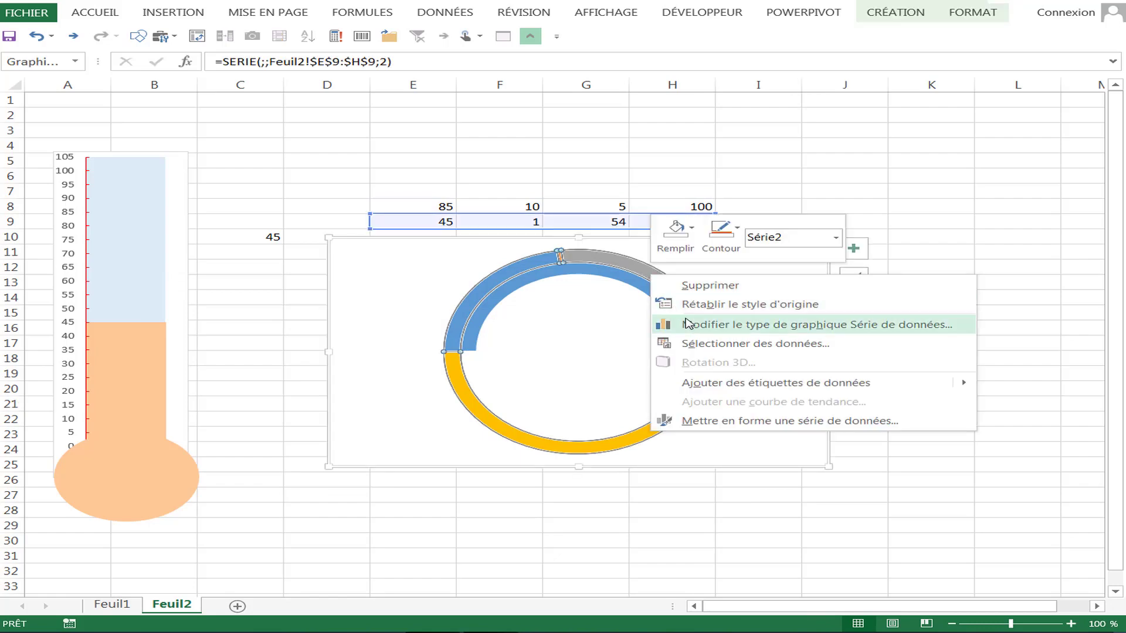
left_click(692, 324)
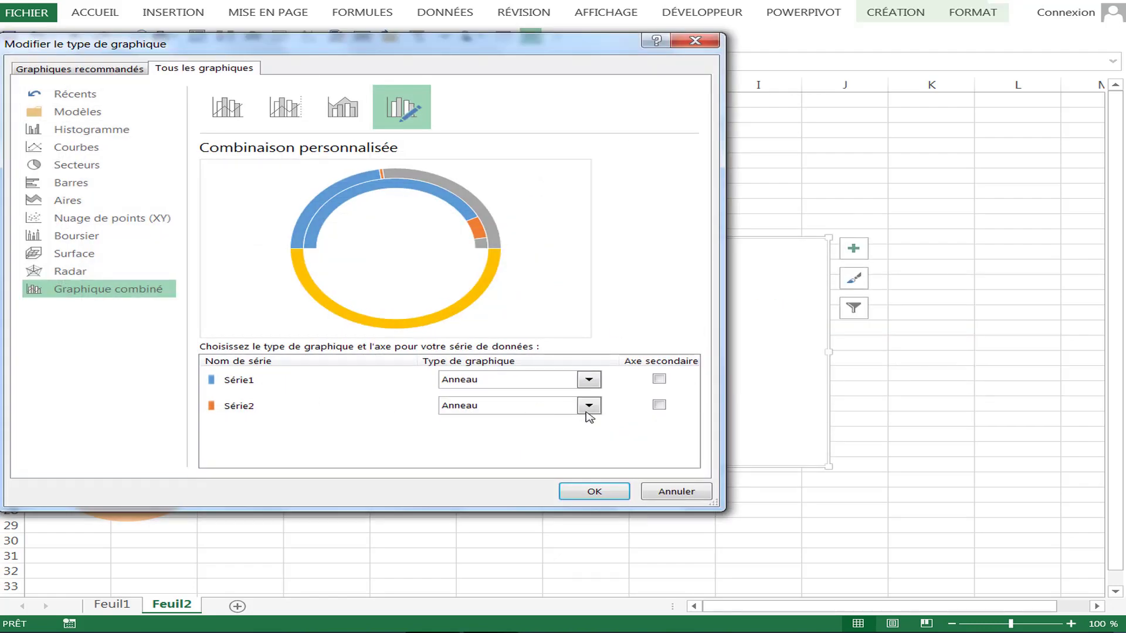
left_click(588, 411)
left_click(470, 376)
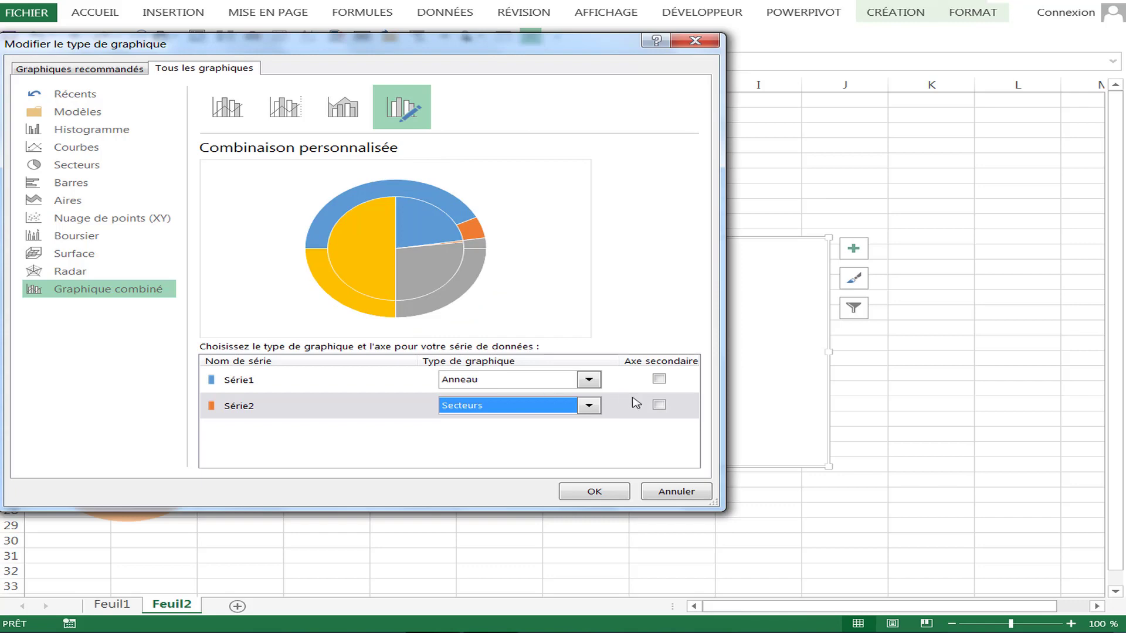
left_click(579, 489)
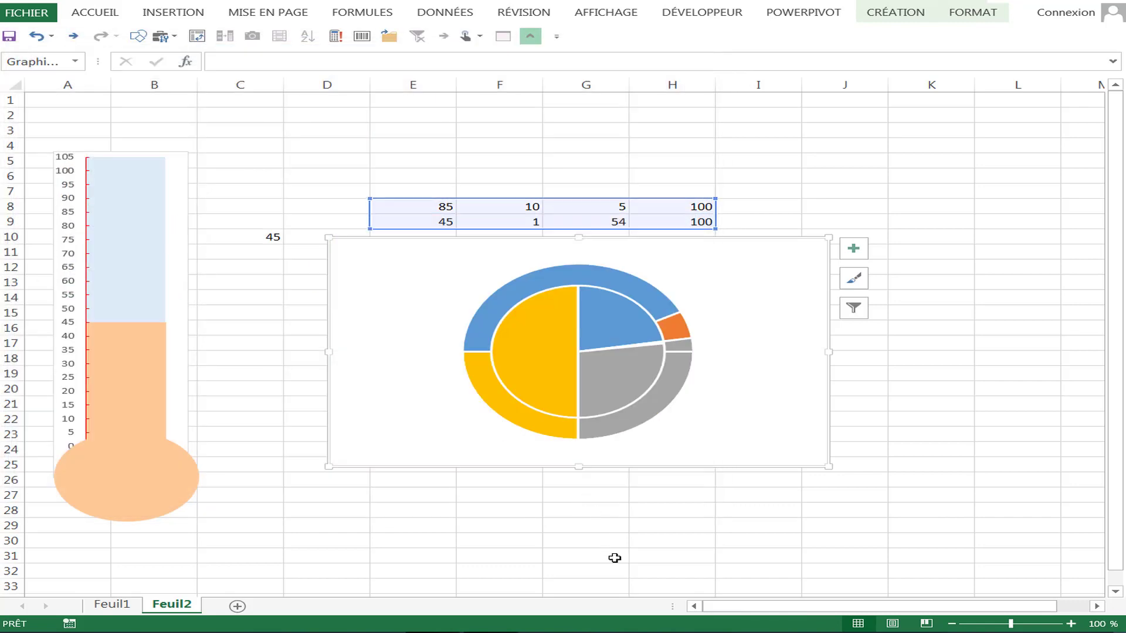
- Set the pie series' Angle du premier secteur to 270°
right_click(624, 397)
left_click(678, 540)
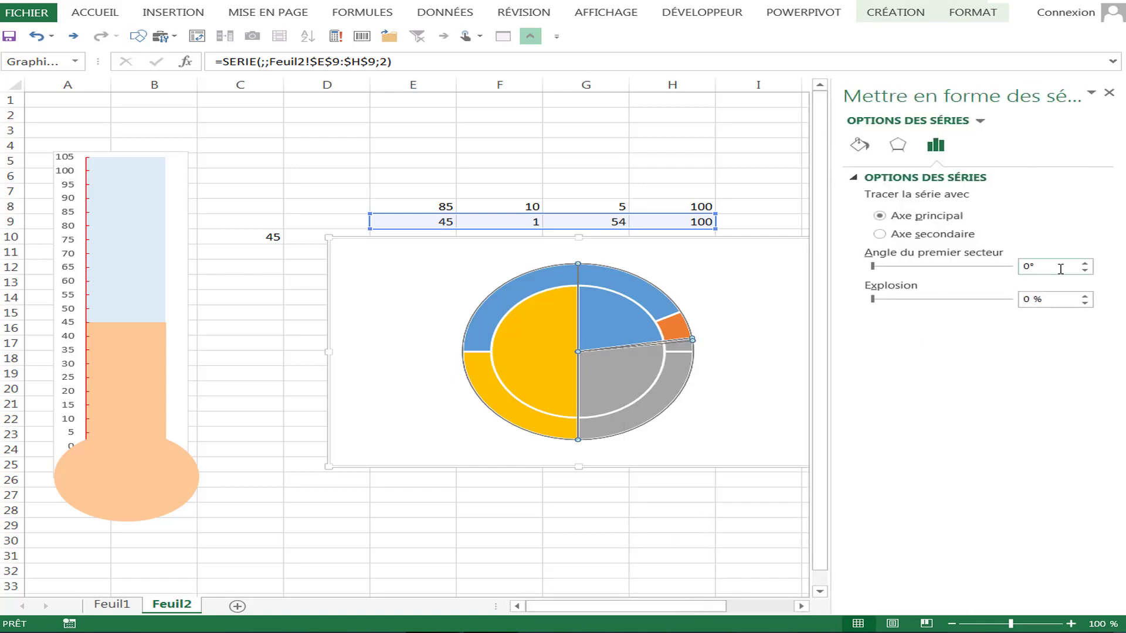
double_click(1061, 269)
type("270")
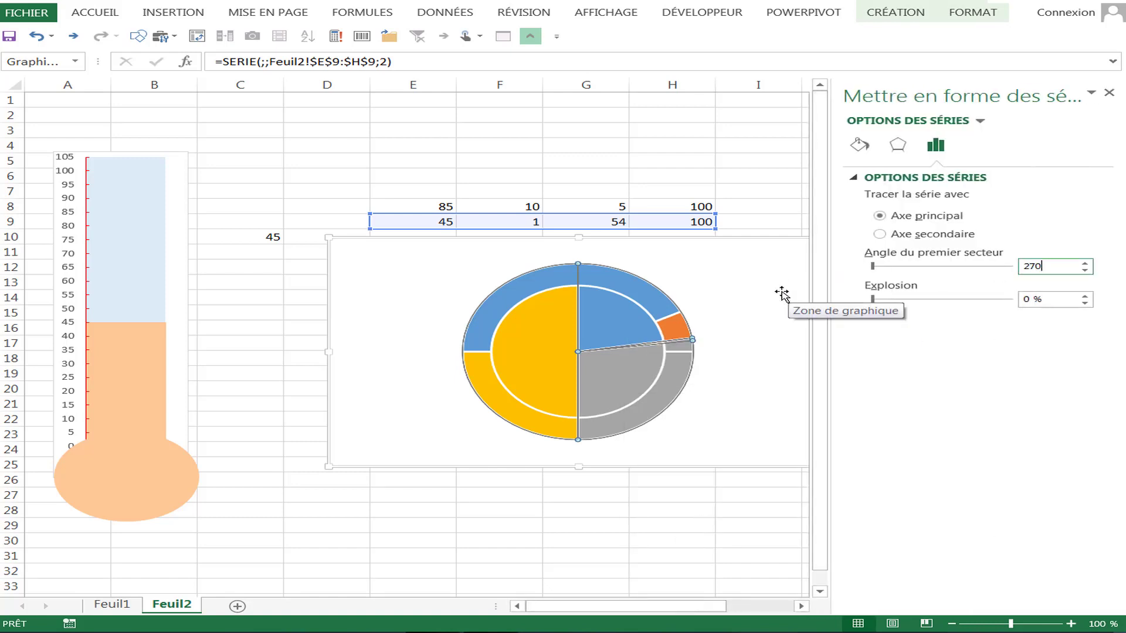
key("Return")
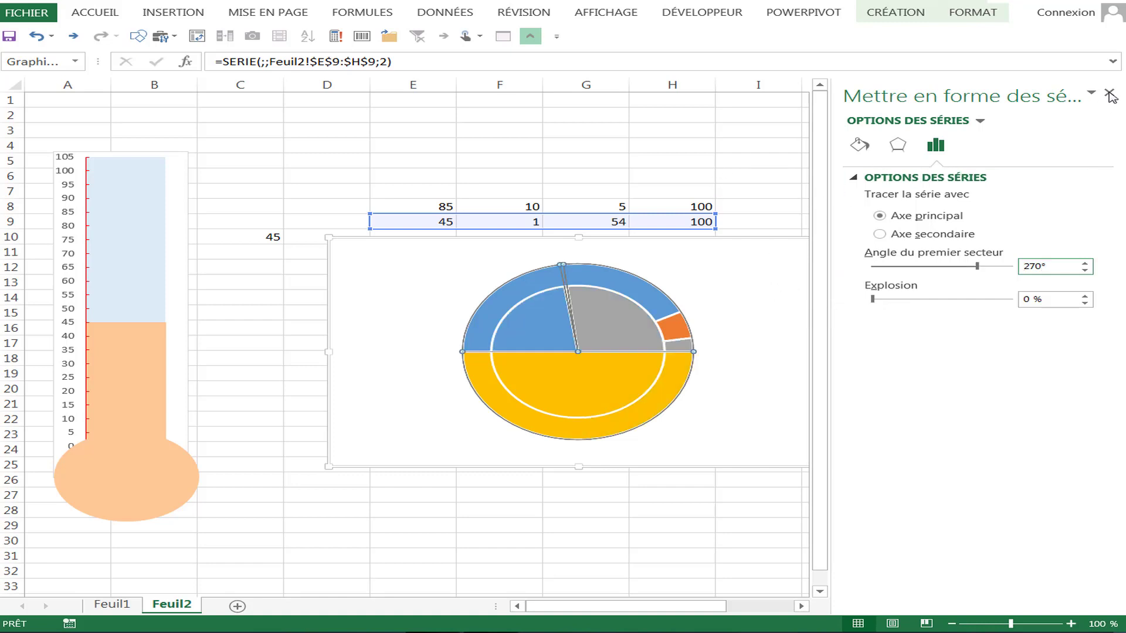
left_click(1112, 95)
- Remove the fill from the yellow lower half of the pie
key("Escape")
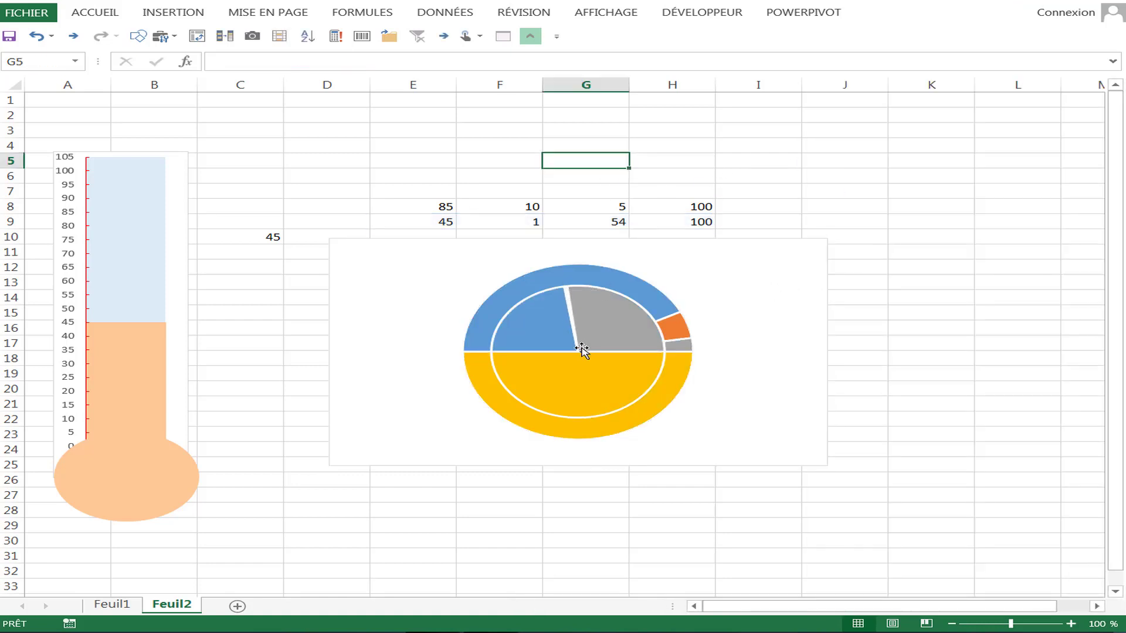
left_click(586, 384)
left_click(586, 383)
right_click(587, 385)
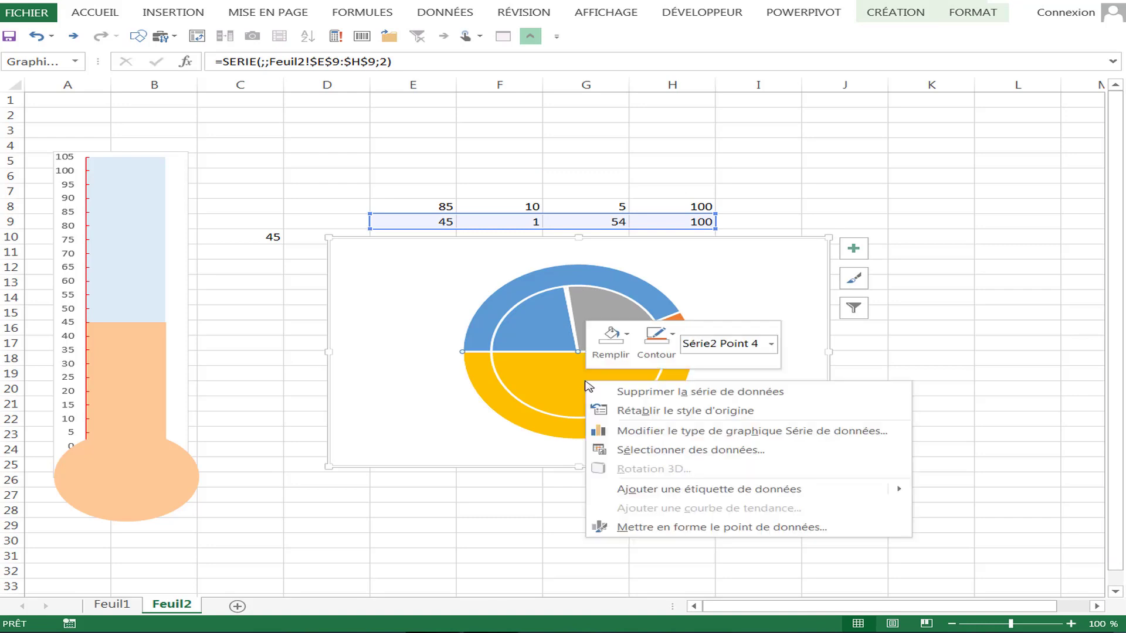
left_click(610, 340)
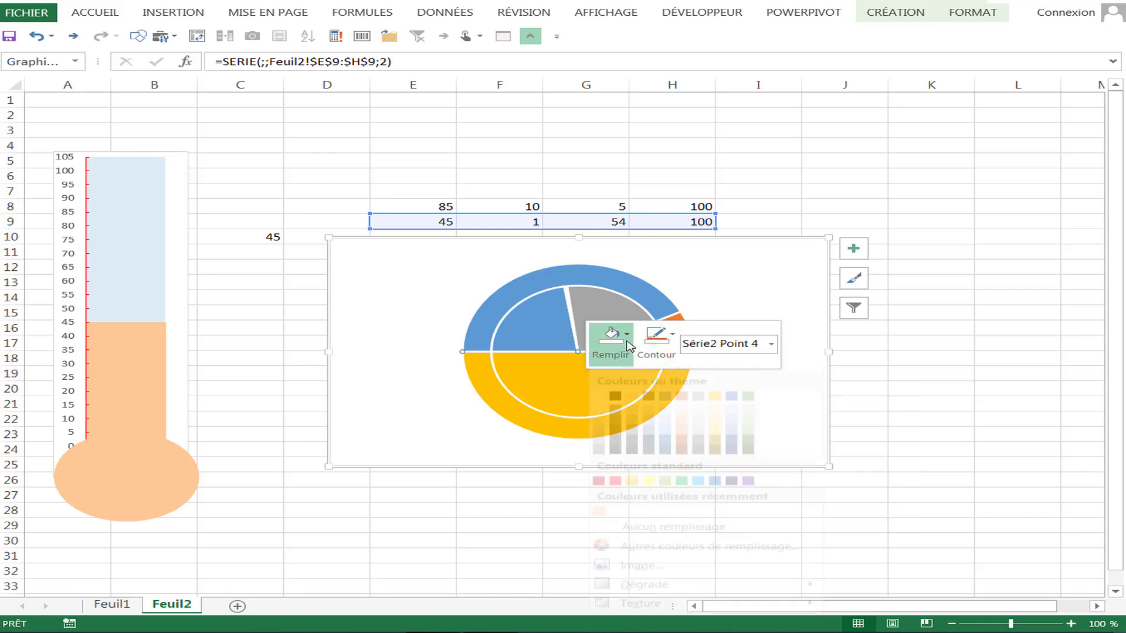
left_click(647, 542)
left_click(636, 528)
- Set the whole pie series to Aucun remplissage, leaving only the half-ring dial visible
left_click(614, 329)
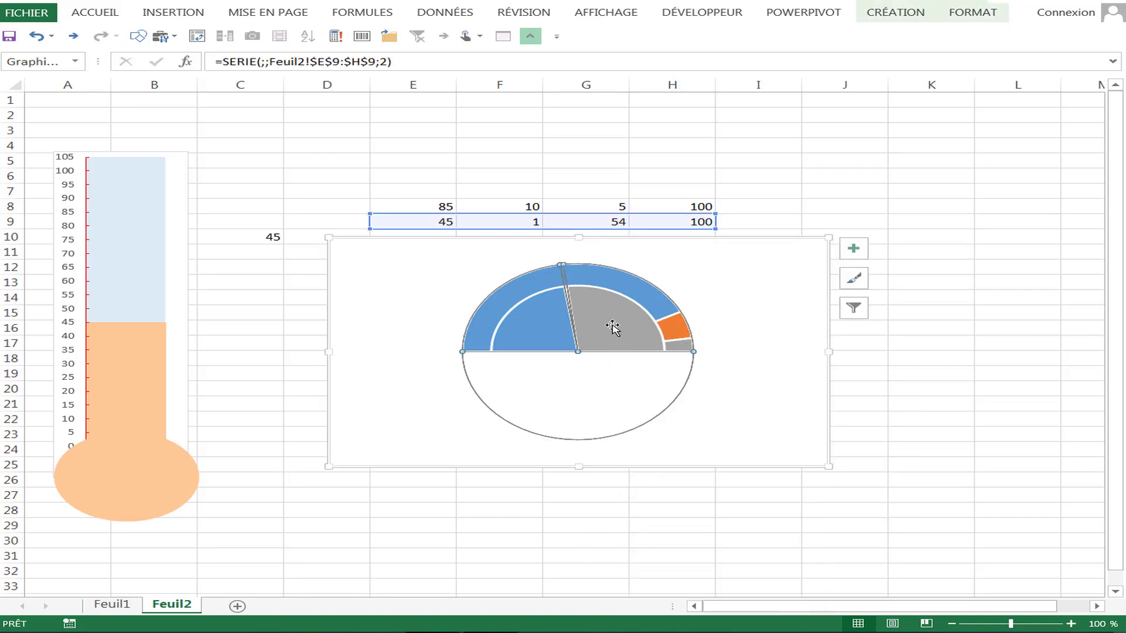
right_click(612, 329)
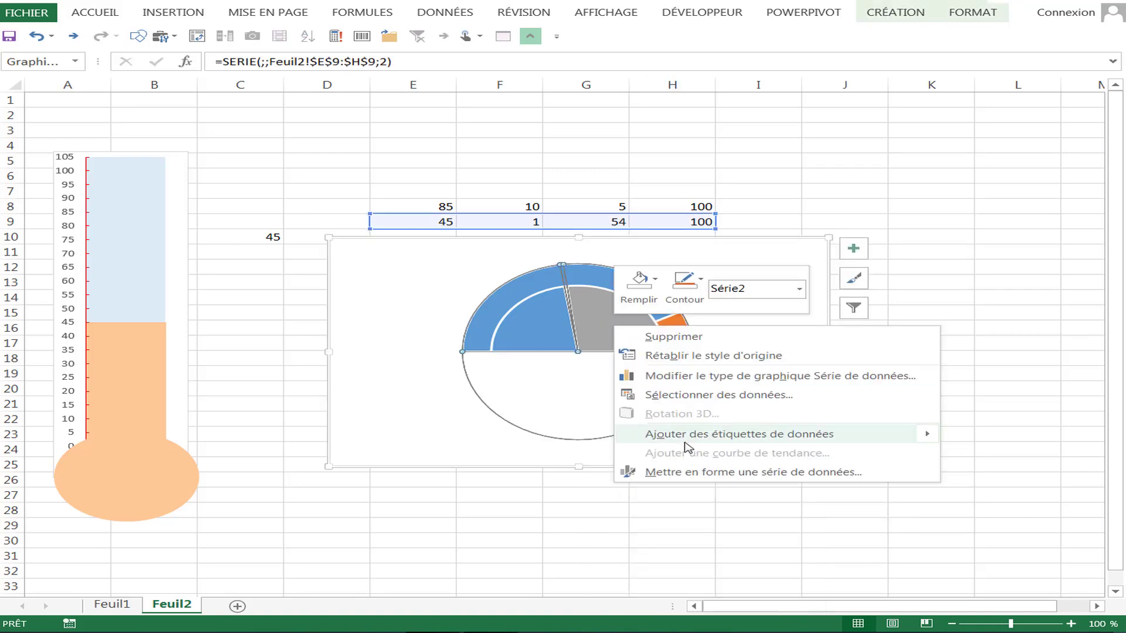
left_click(658, 280)
left_click(686, 481)
left_click(672, 525)
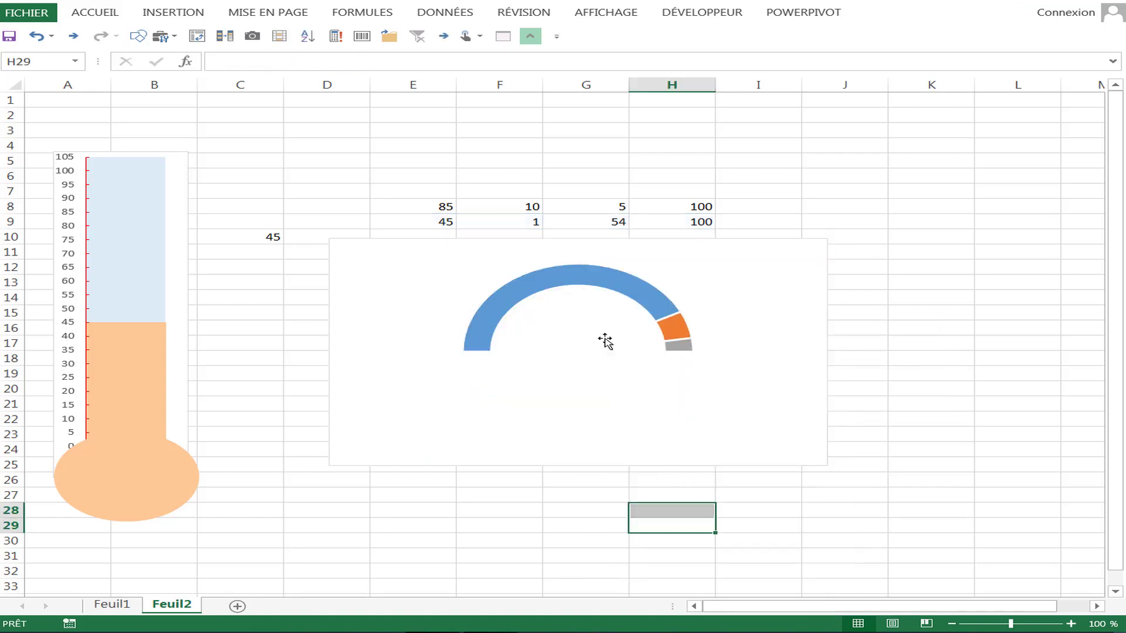
left_click(567, 285)
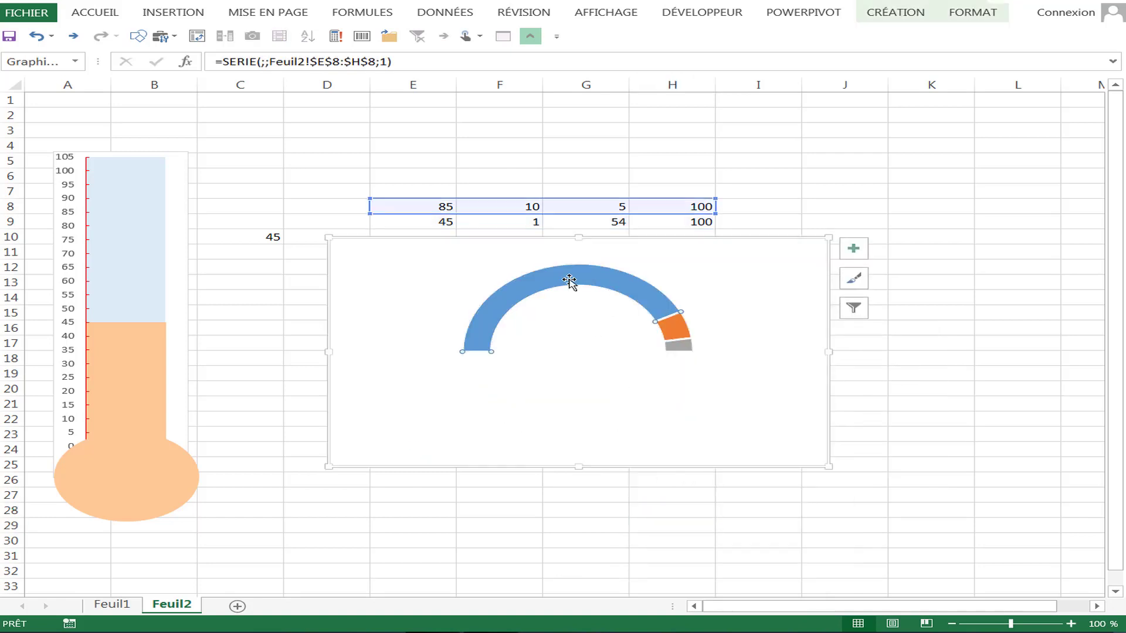
left_click(572, 301)
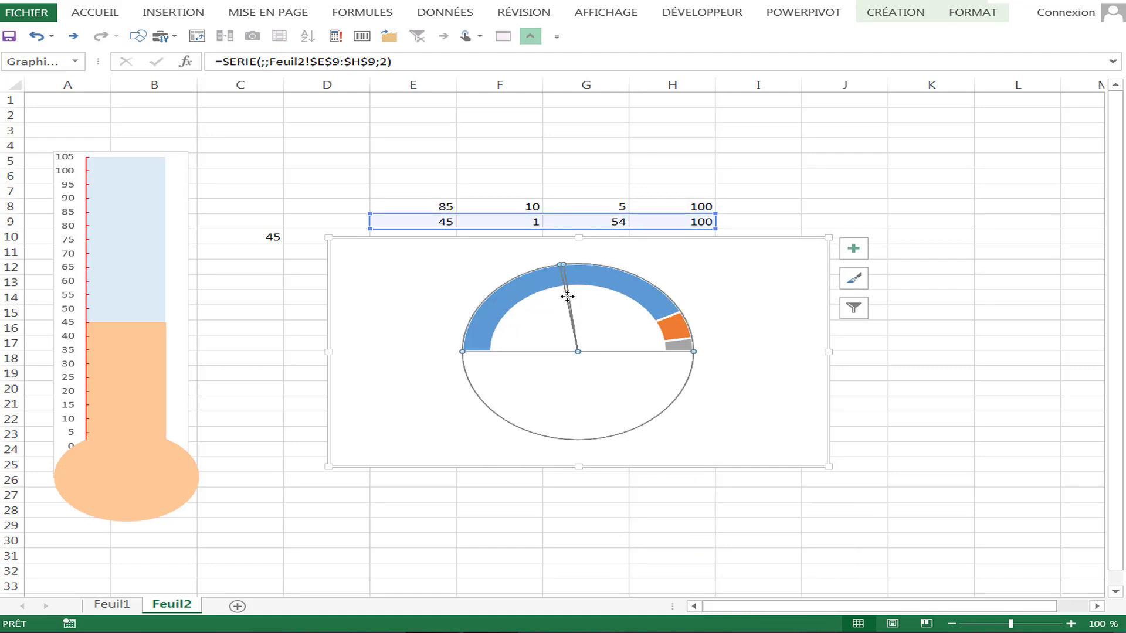
- Give the thin needle slice a black fill and black outline
left_click(568, 297)
right_click(568, 297)
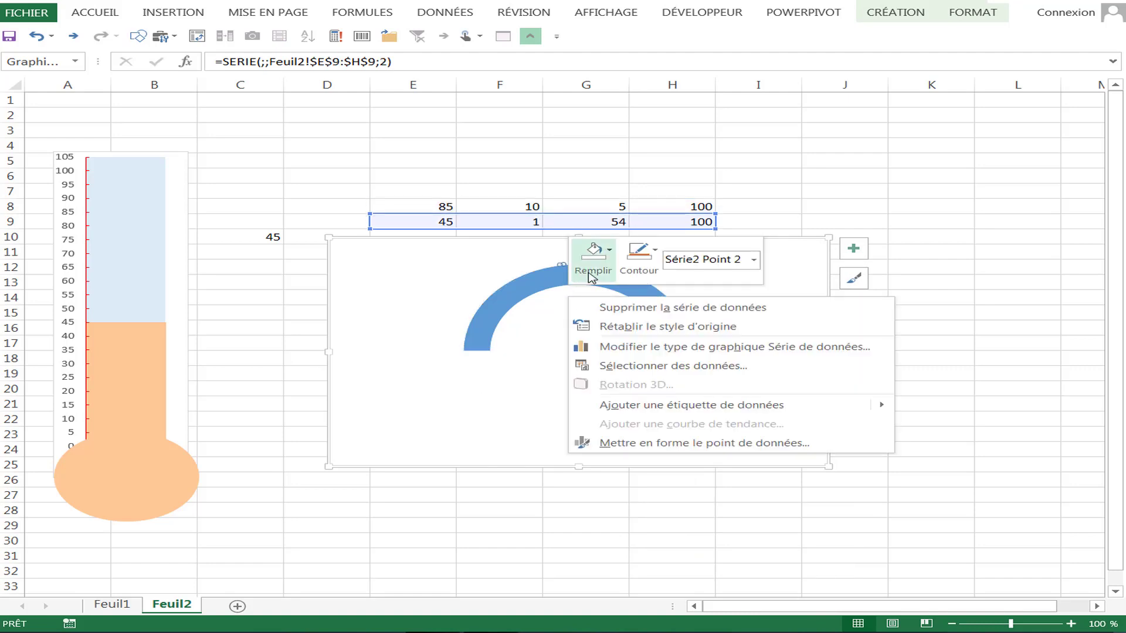
left_click(593, 250)
left_click(598, 326)
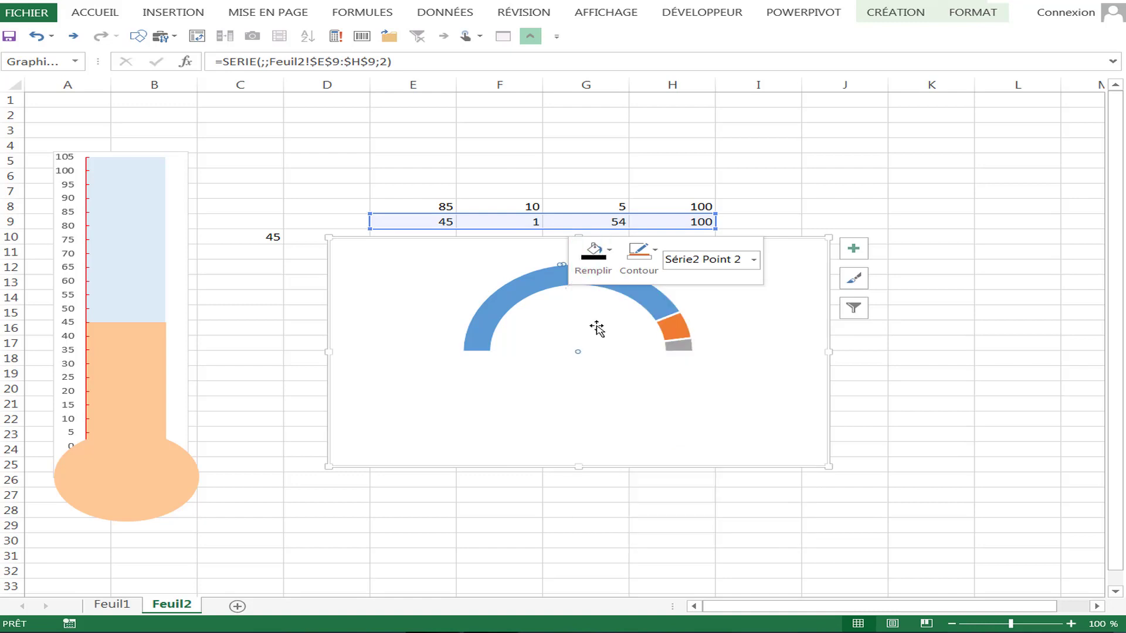
left_click(655, 249)
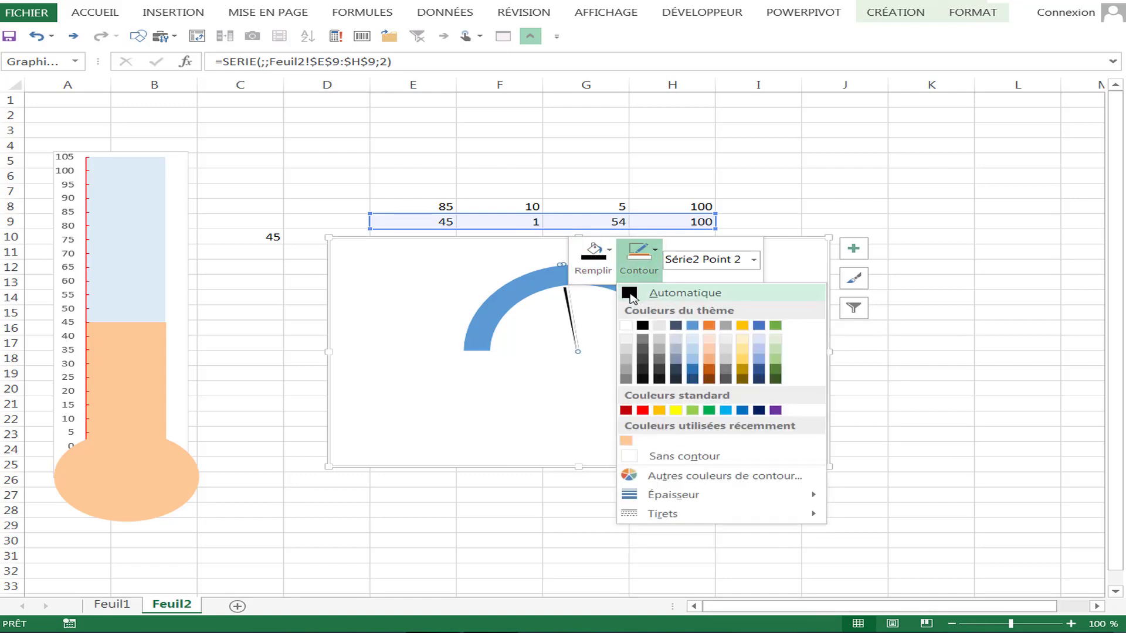
left_click(631, 295)
- Plot the pie series on the secondary axis (Axe secondaire)
right_click(570, 321)
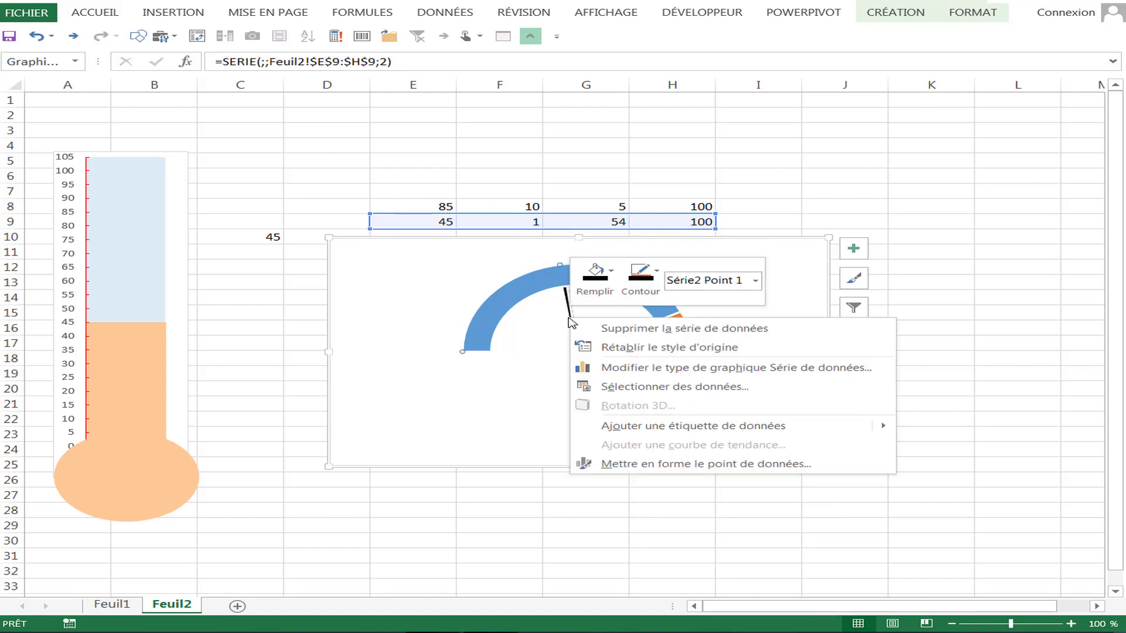
left_click(617, 465)
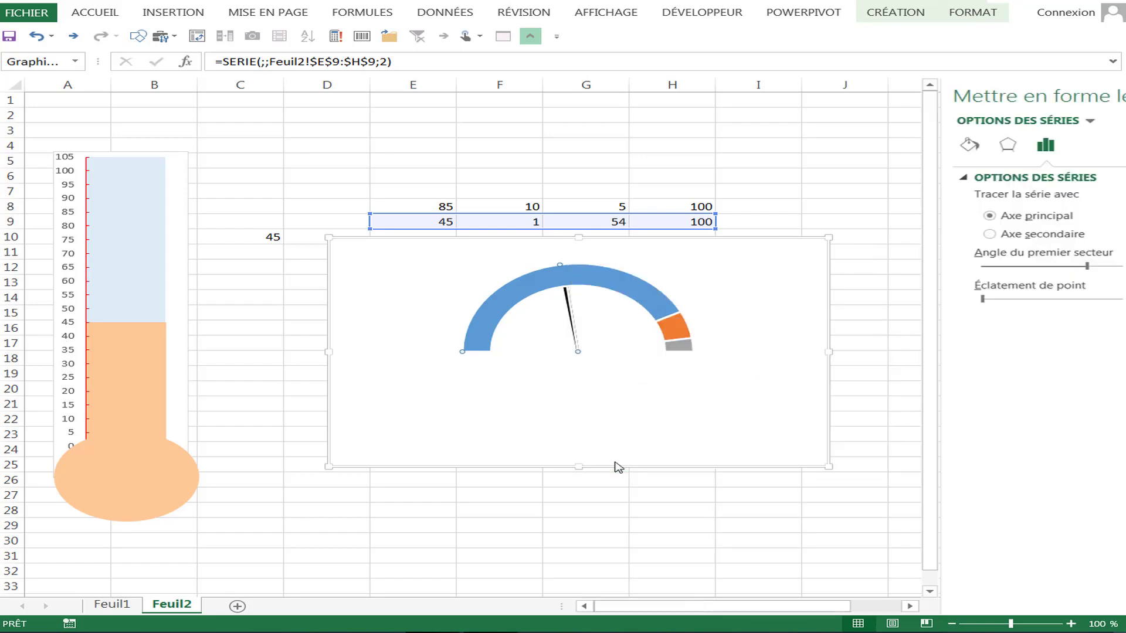
left_click(891, 236)
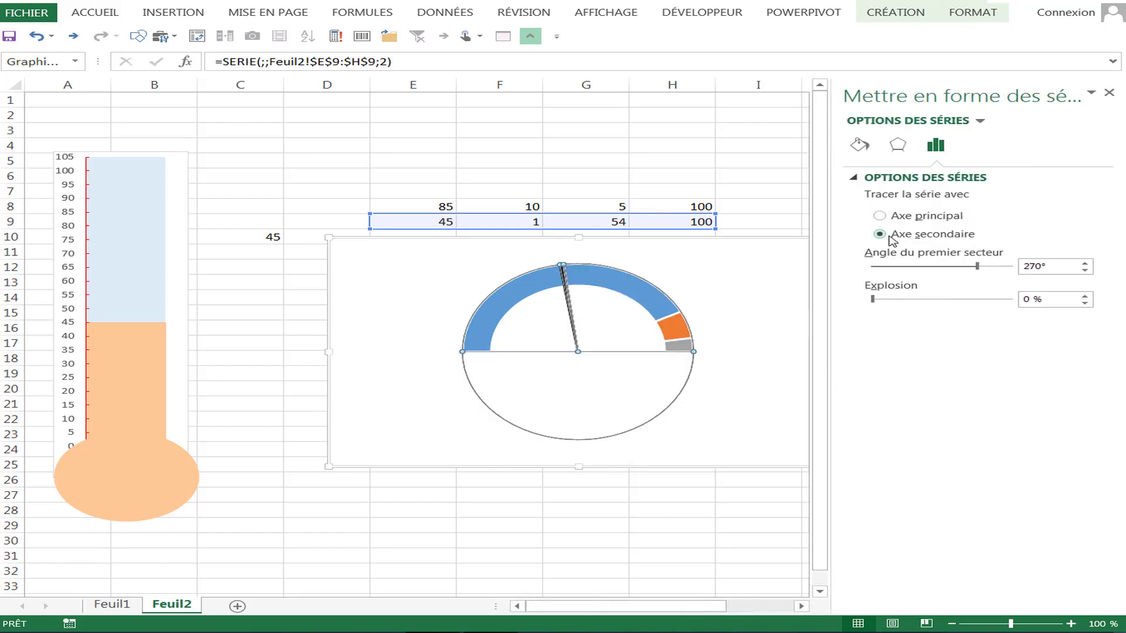
left_click(1109, 93)
left_click(704, 147)
left_click(864, 334)
- Remove the outline from the pie series so only the black needle shows
left_click(608, 306)
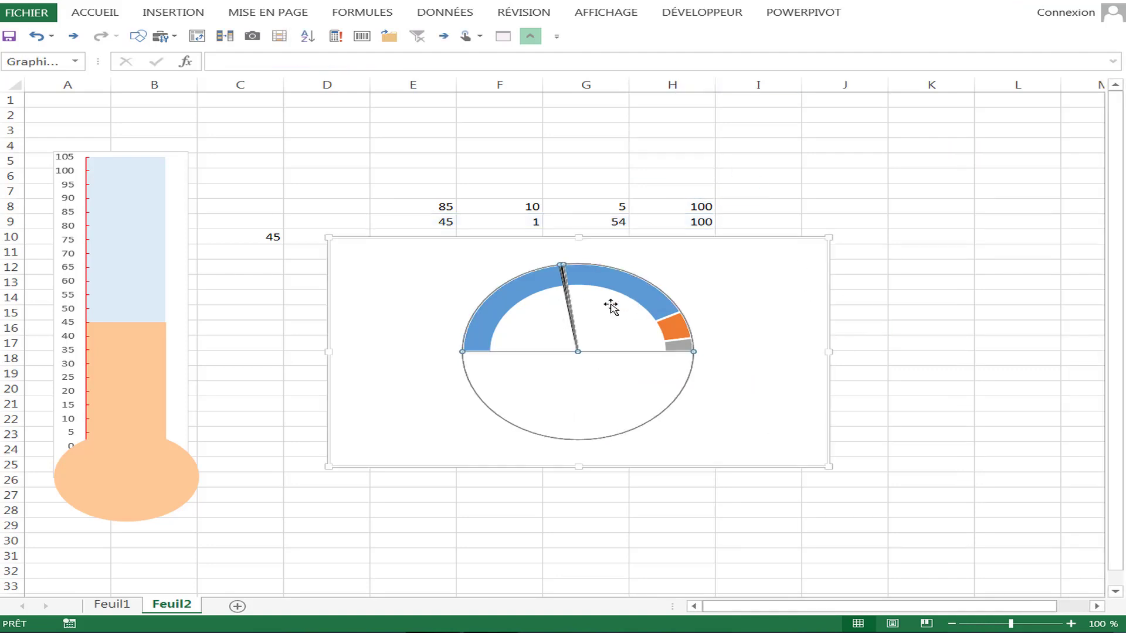
left_click(608, 305)
right_click(609, 307)
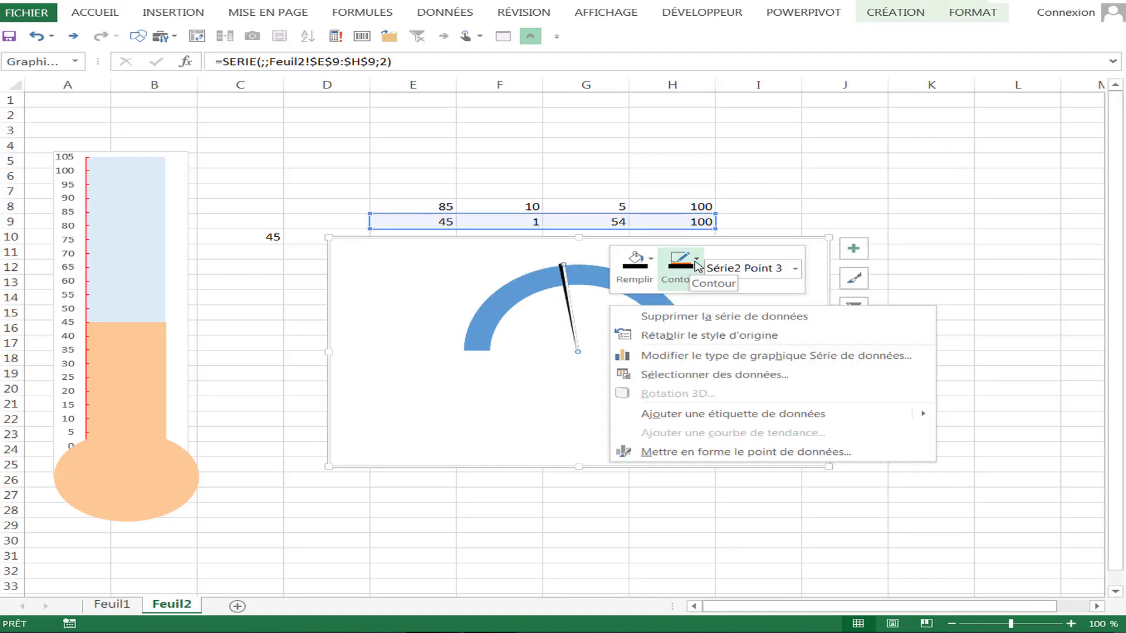
left_click(681, 269)
left_click(706, 465)
left_click(716, 494)
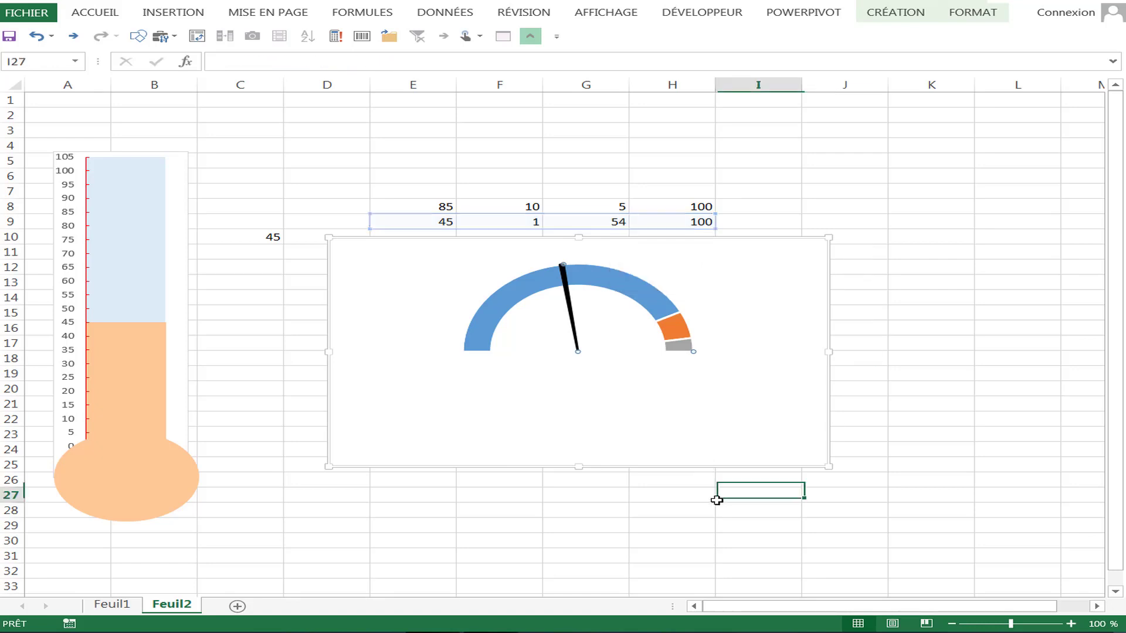
- Move the gauge chart lower on the sheet, to about rows 15–29
left_click_drag(632, 493, 616, 528)
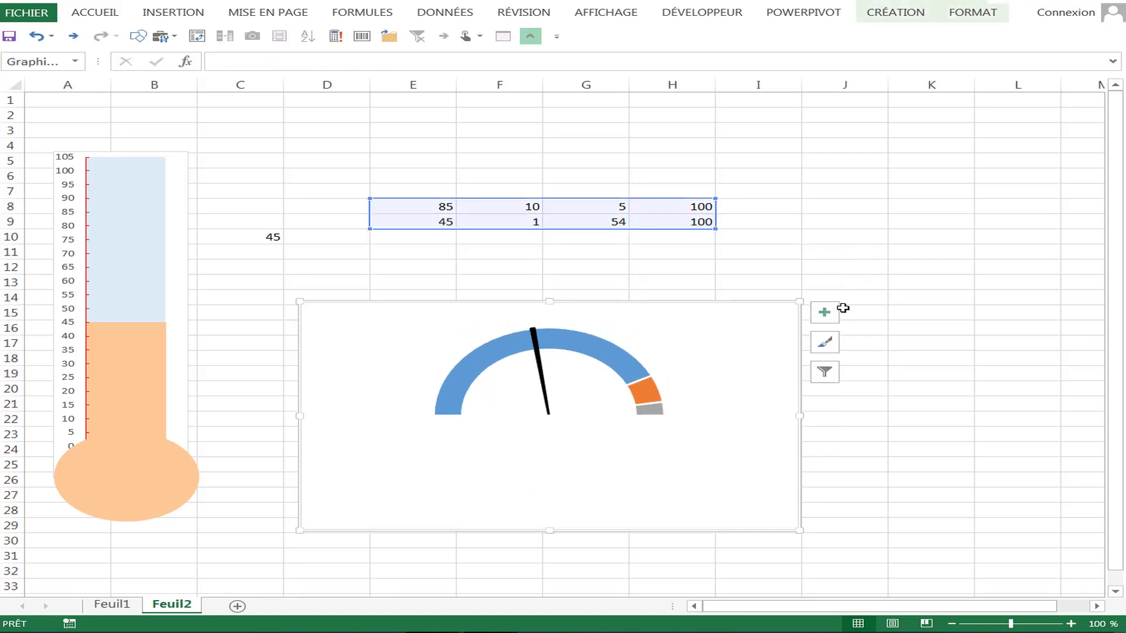
left_click(844, 253)
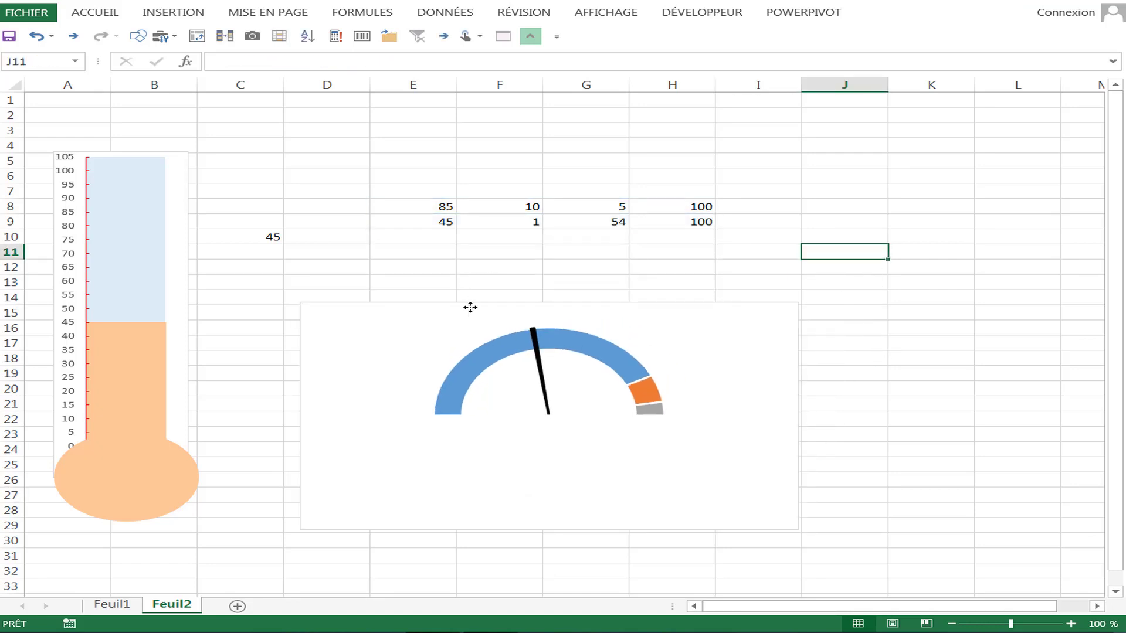
left_click_drag(471, 307, 448, 297)
- Save the thermometer chart as a chart template, entering th147 as the file name
left_click(131, 181)
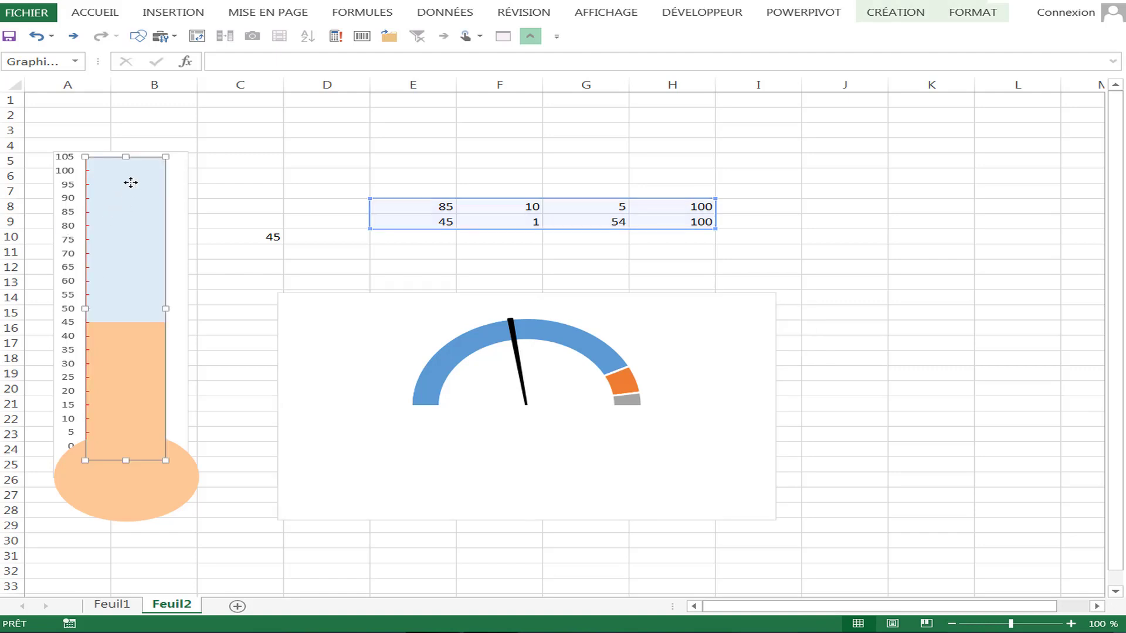
left_click(189, 183)
right_click(189, 180)
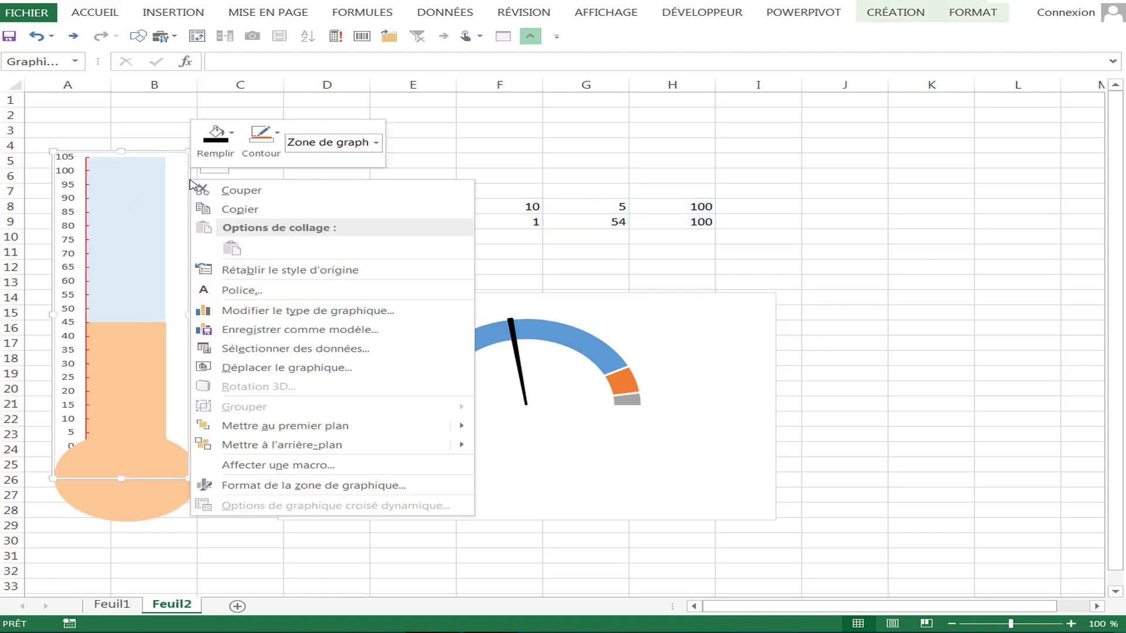
left_click(285, 329)
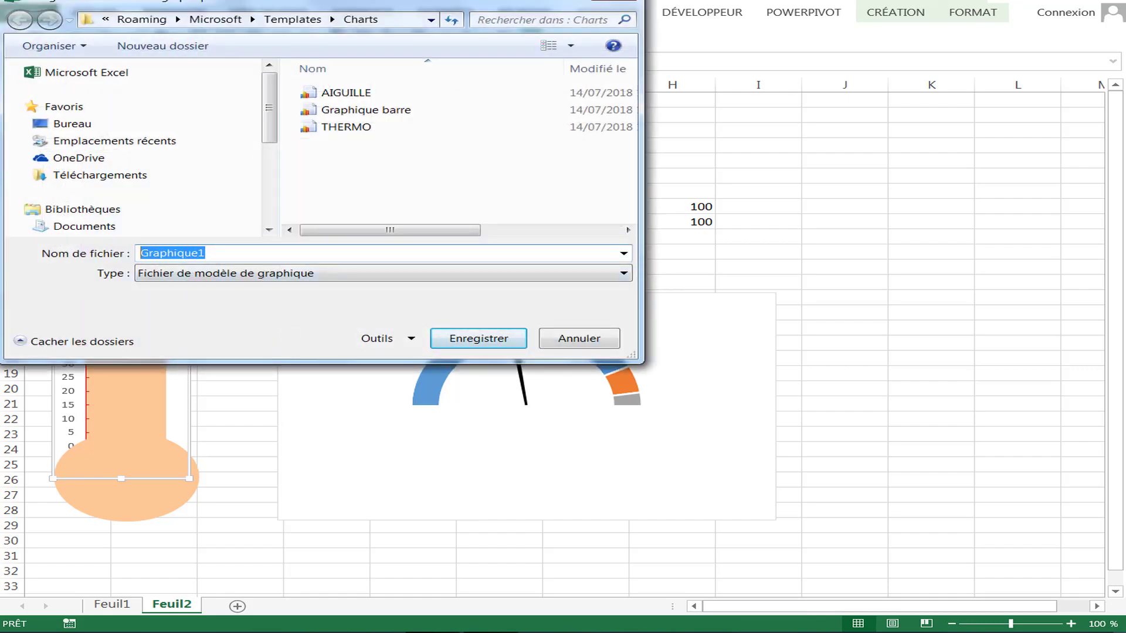
type("th")
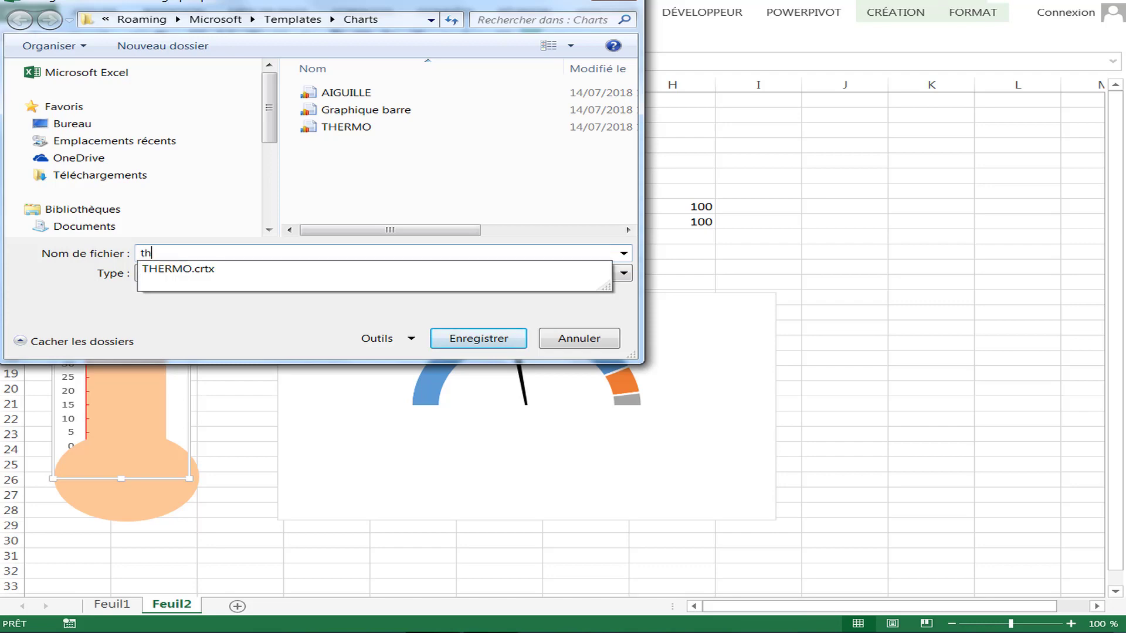
type("1472018")
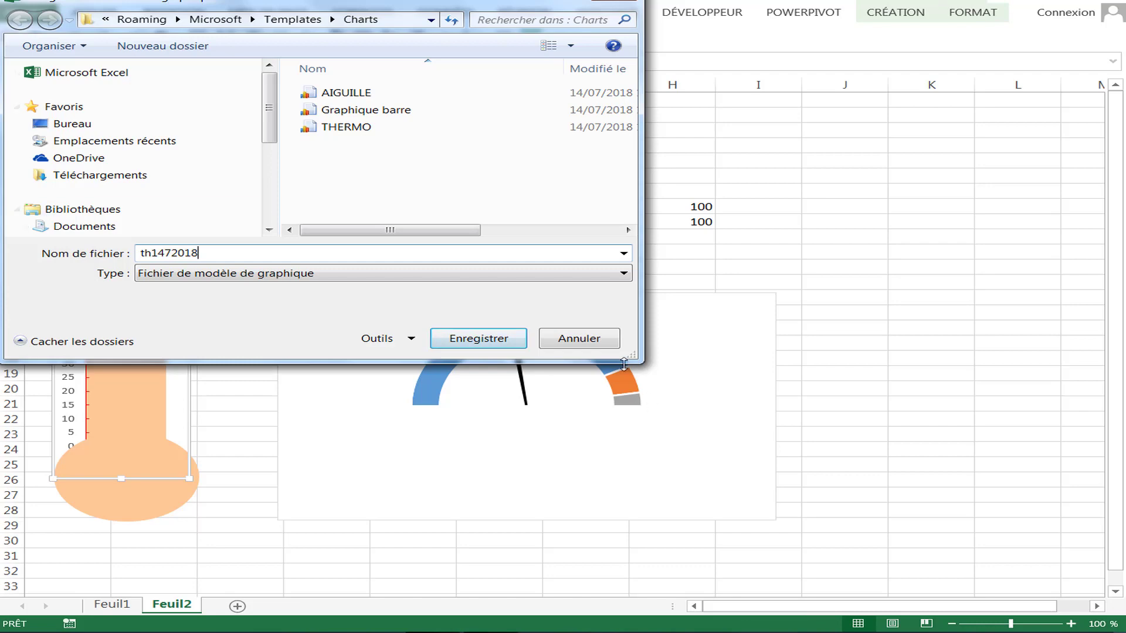
- Finish saving the thermometer as chart template th1472018
left_click(522, 339)
left_click(558, 318)
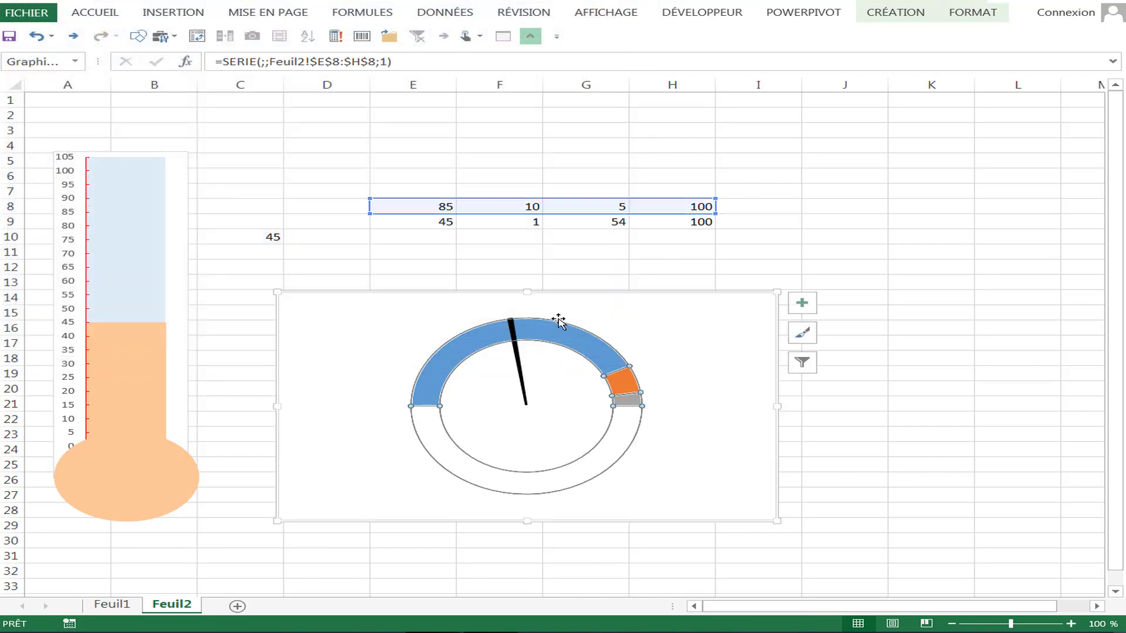
right_click(558, 319)
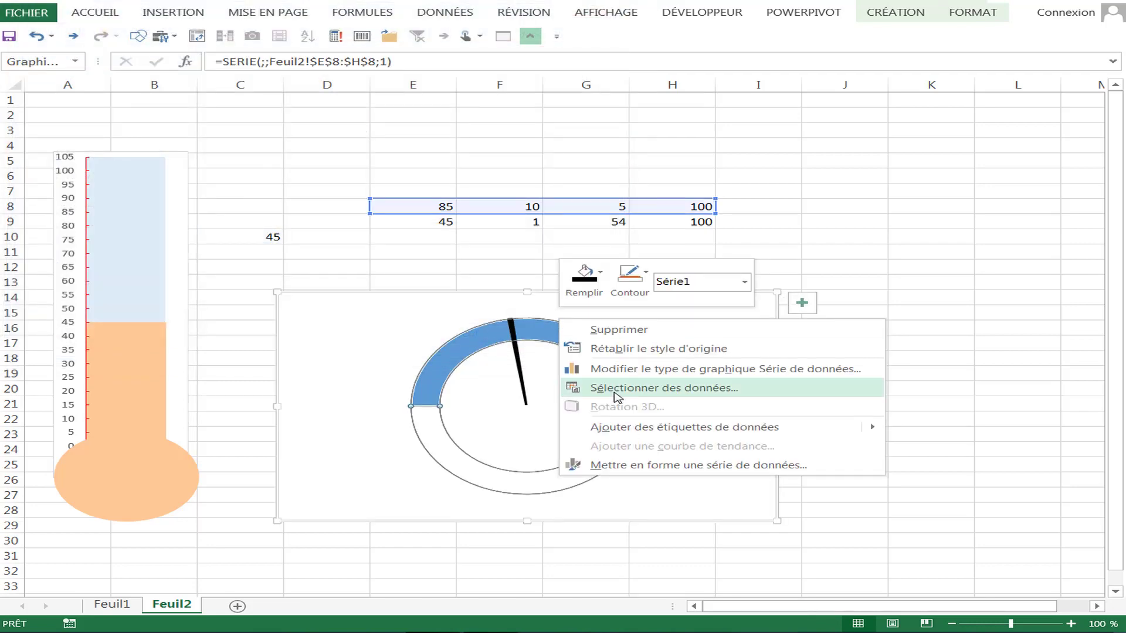
key("Escape")
- Save the whole needle gauge chart as chart template Graphique140718
left_click(698, 315)
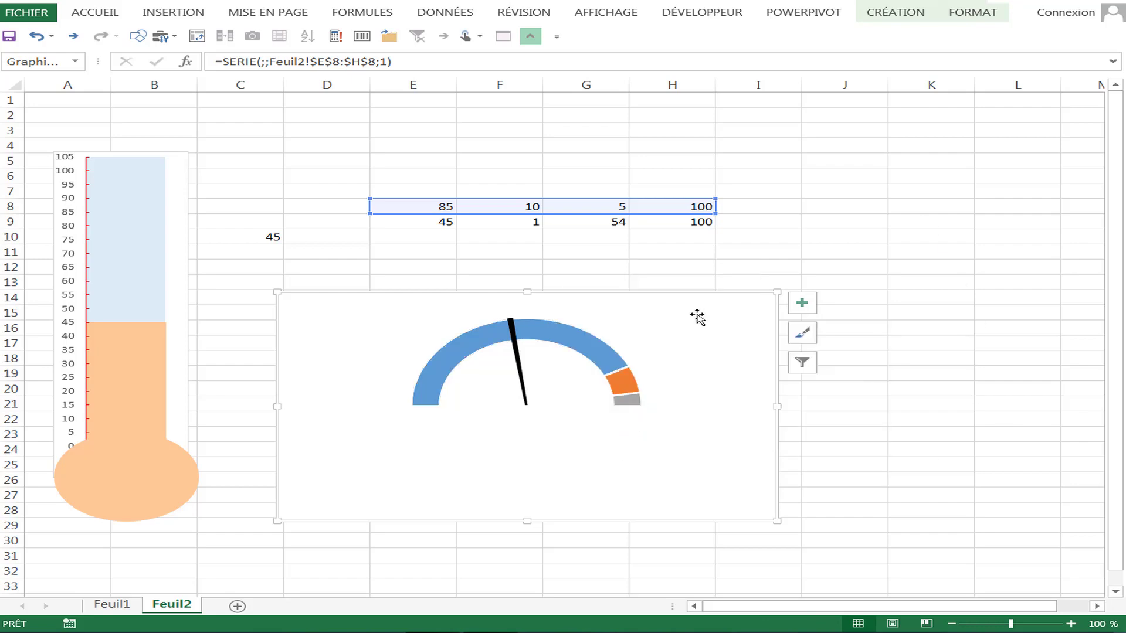
right_click(697, 315)
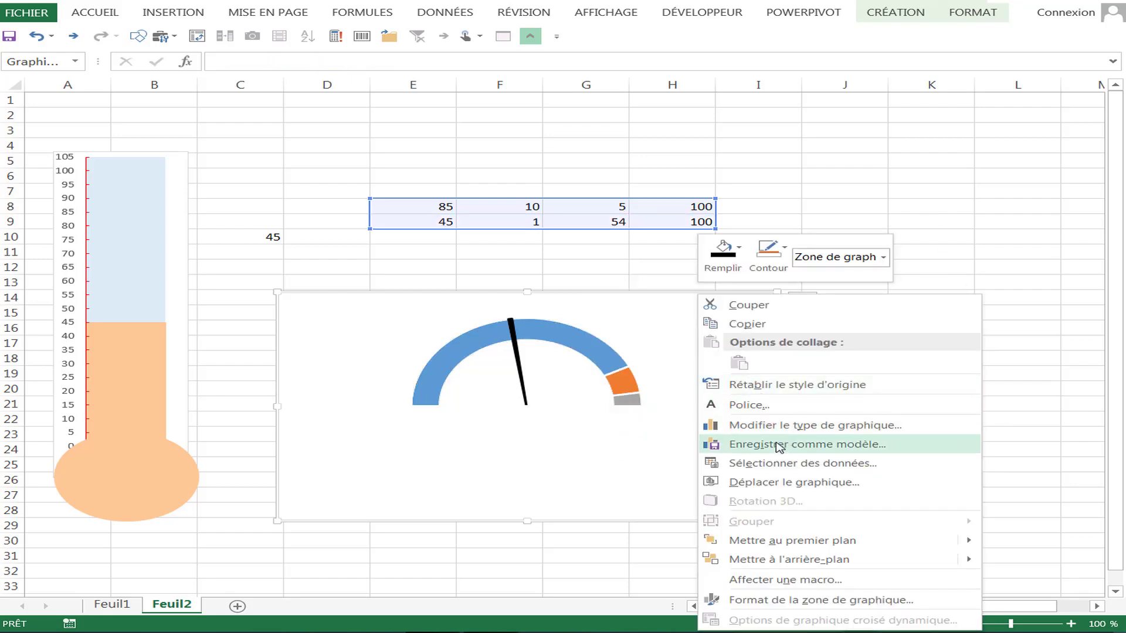
left_click(778, 446)
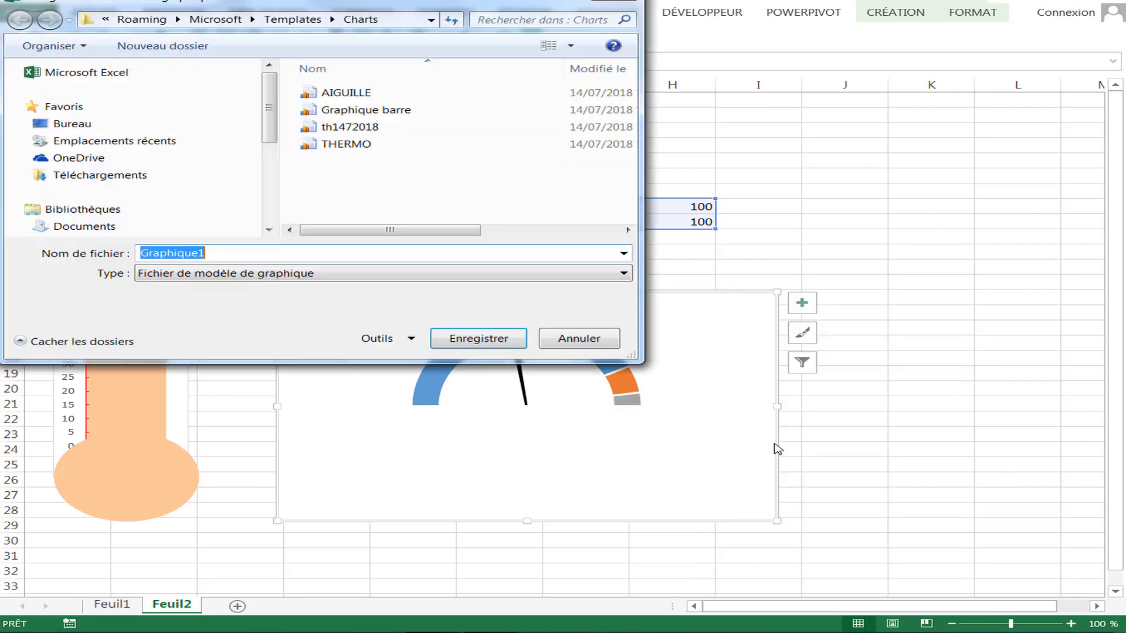
left_click(218, 255)
type("40718")
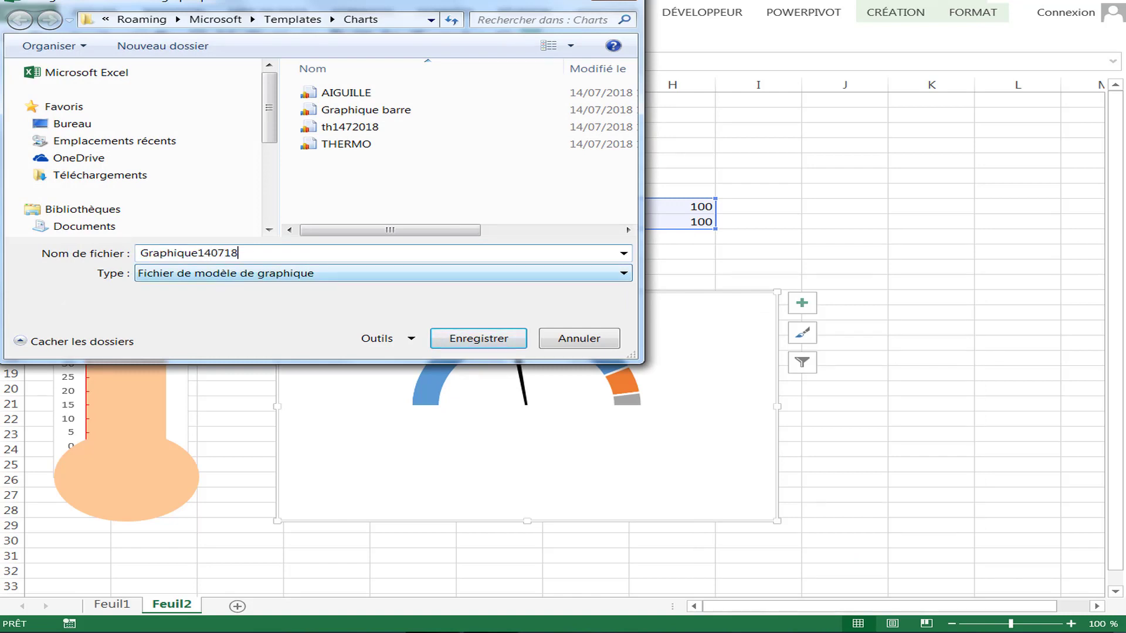
left_click(460, 341)
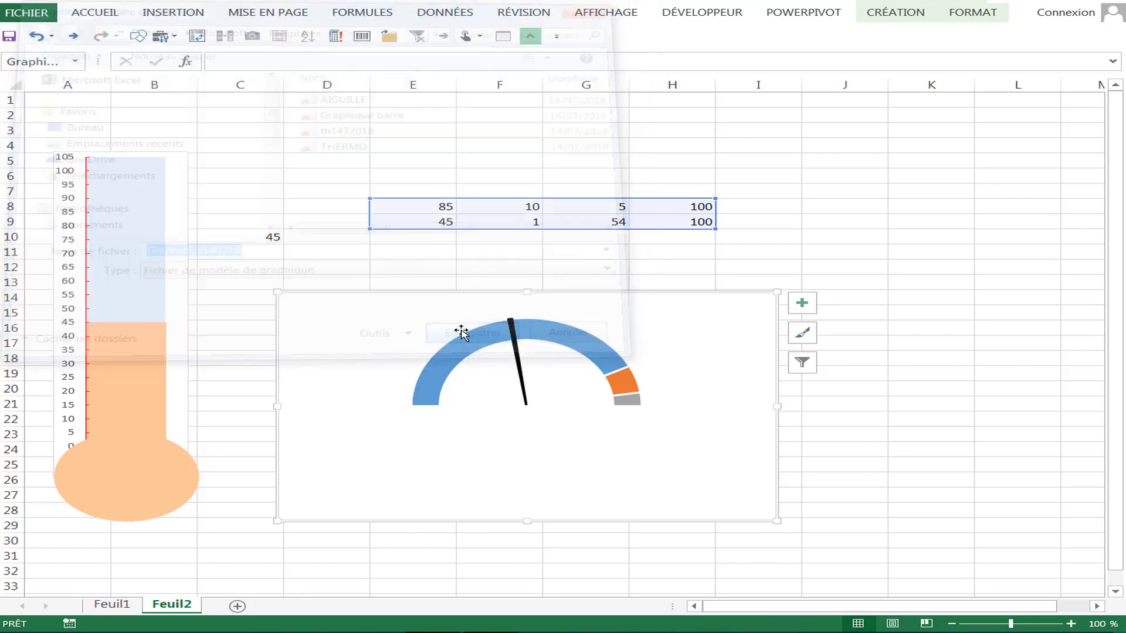
left_click(608, 251)
- Select the row 8 gauge values, then shift the gauge chart right and slightly up
left_click(421, 207)
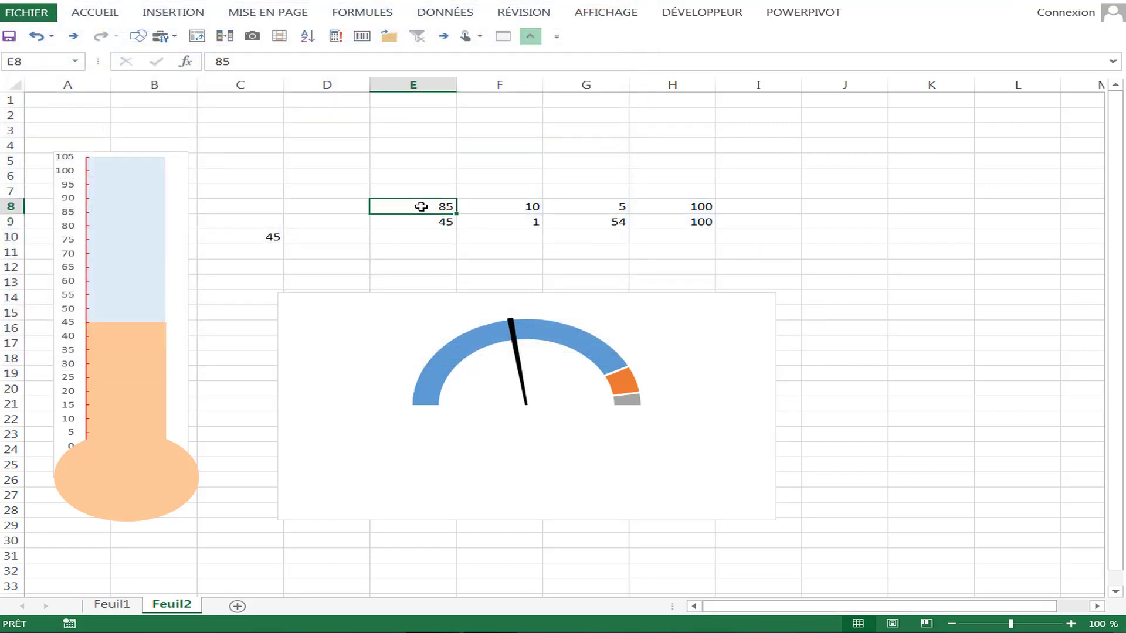
left_click_drag(421, 207, 646, 206)
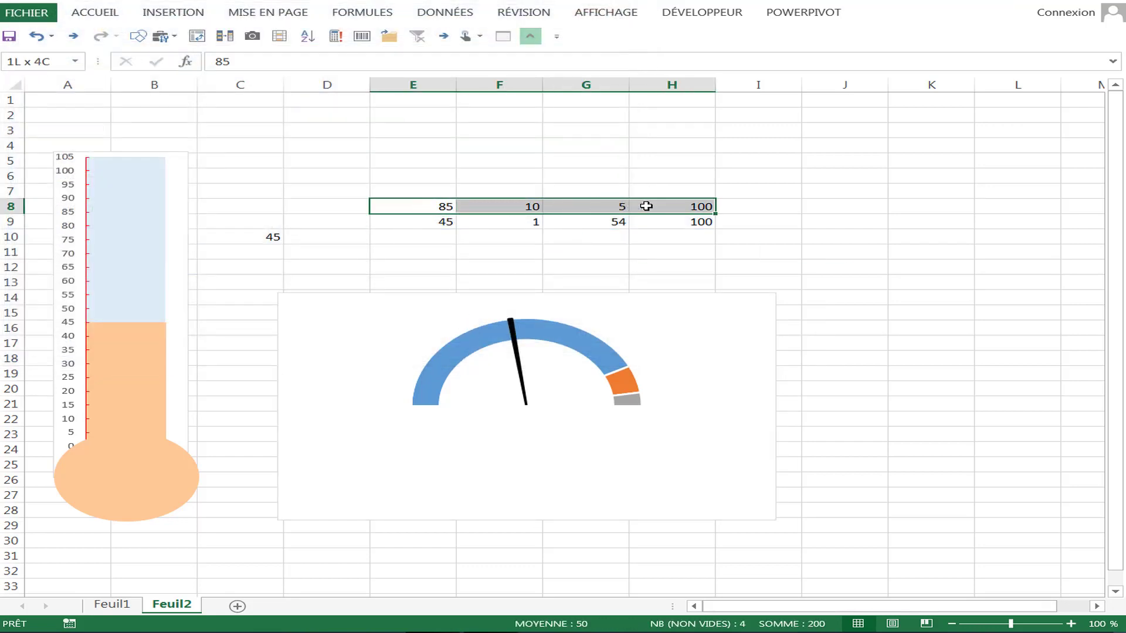
left_click(838, 265)
left_click_drag(662, 301, 801, 275)
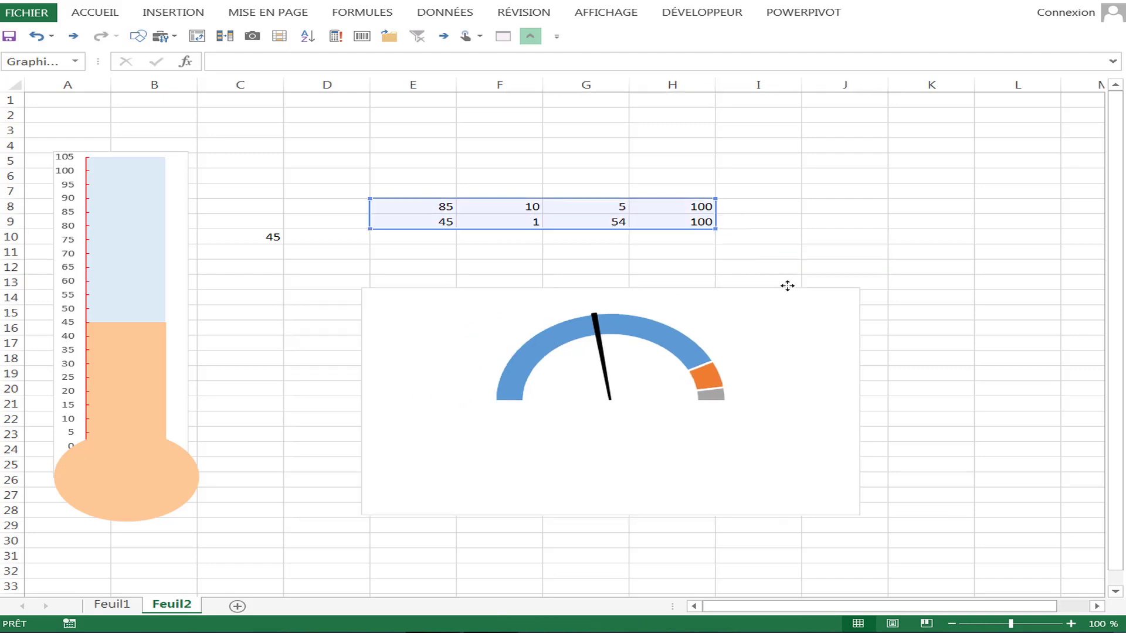
left_click(807, 217)
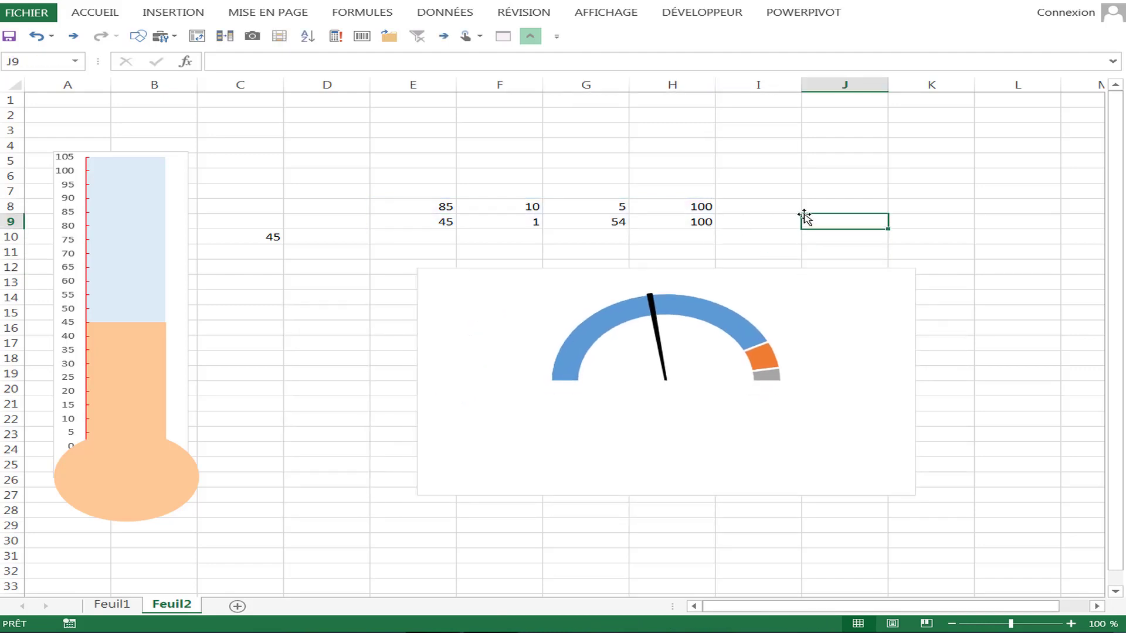
left_click(492, 159)
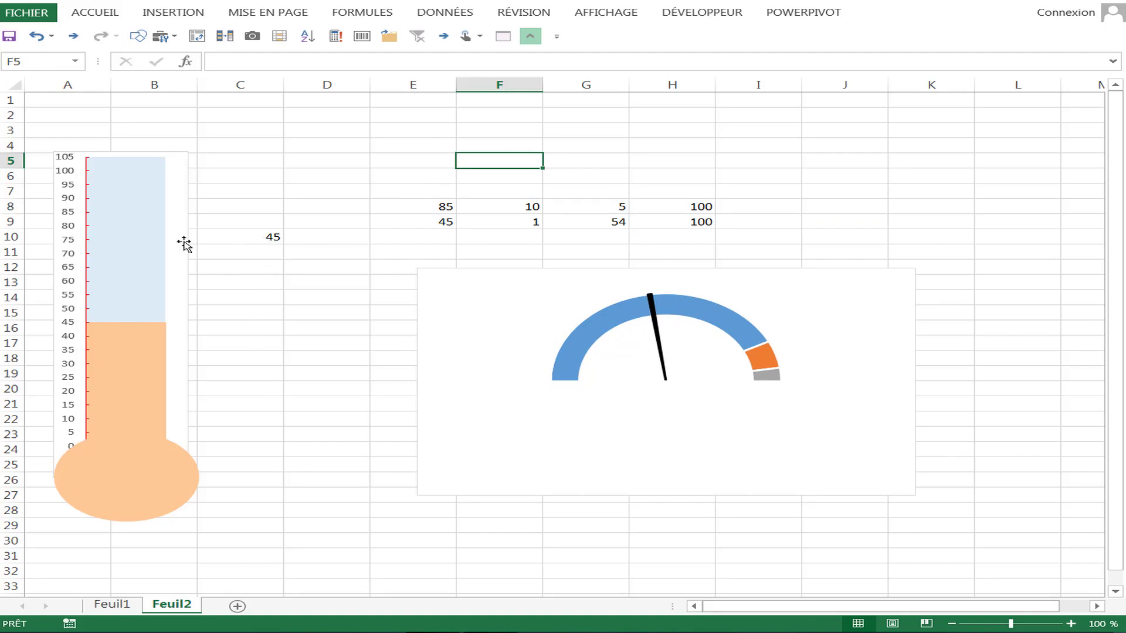
- Delete the thermometer chart and then the gauge chart, ending on cell C10 (45)
left_click(157, 245)
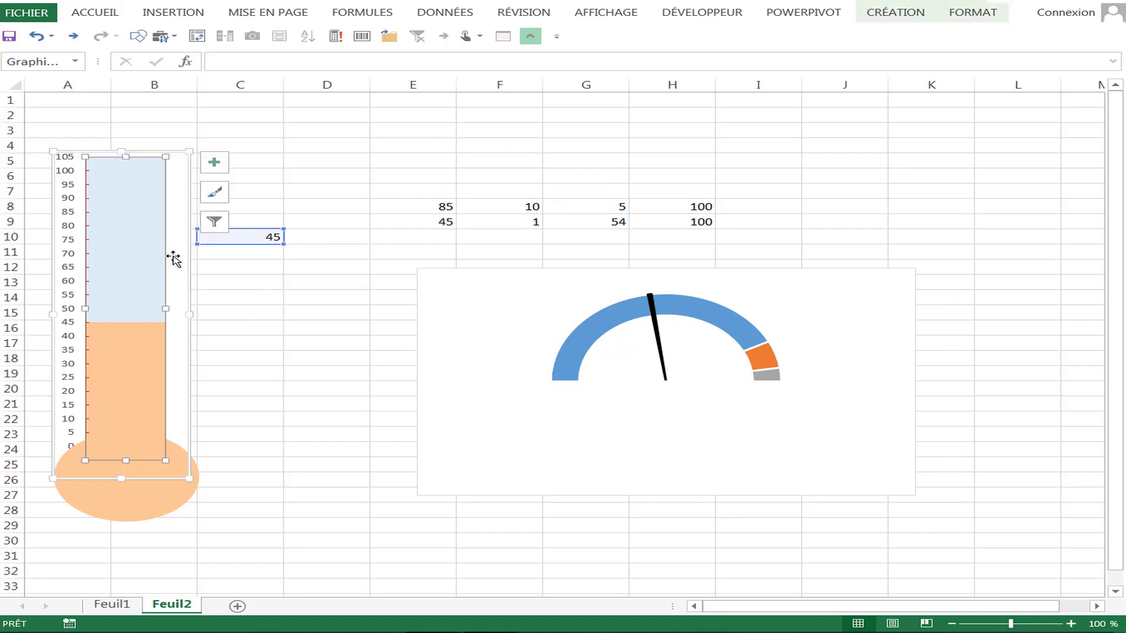
key("Delete")
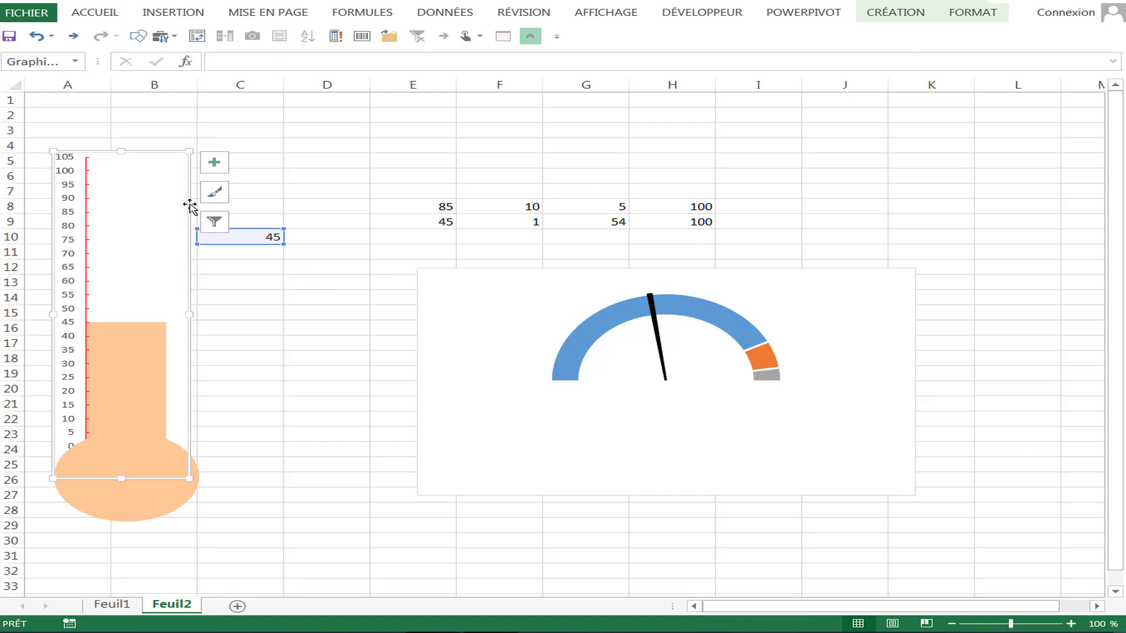
key("Delete")
left_click(482, 278)
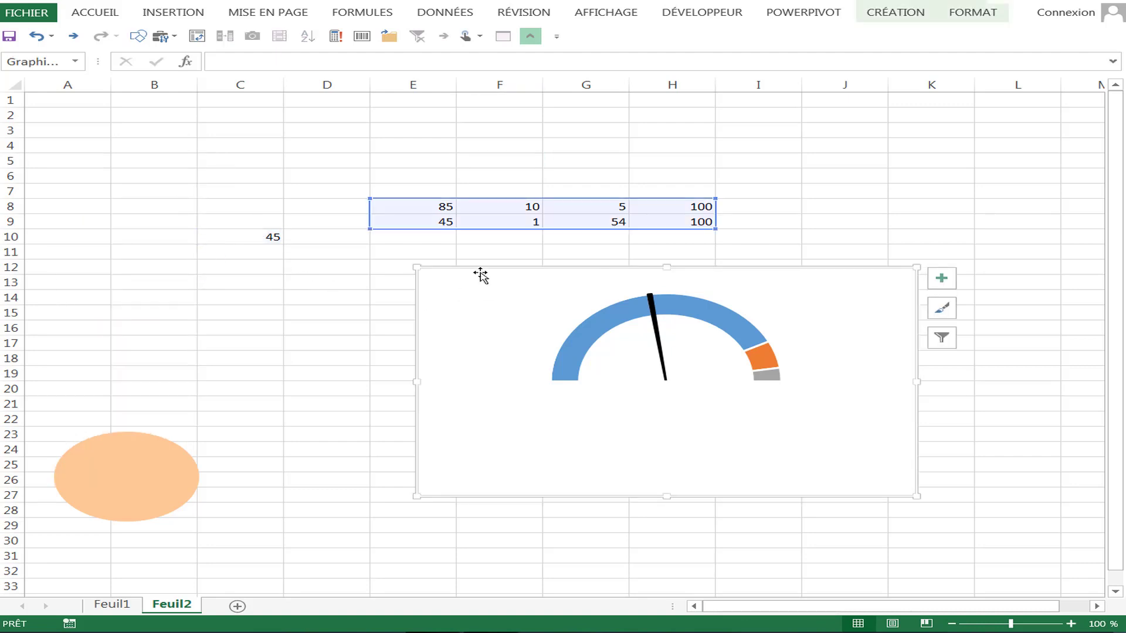
key("Delete")
left_click(269, 297)
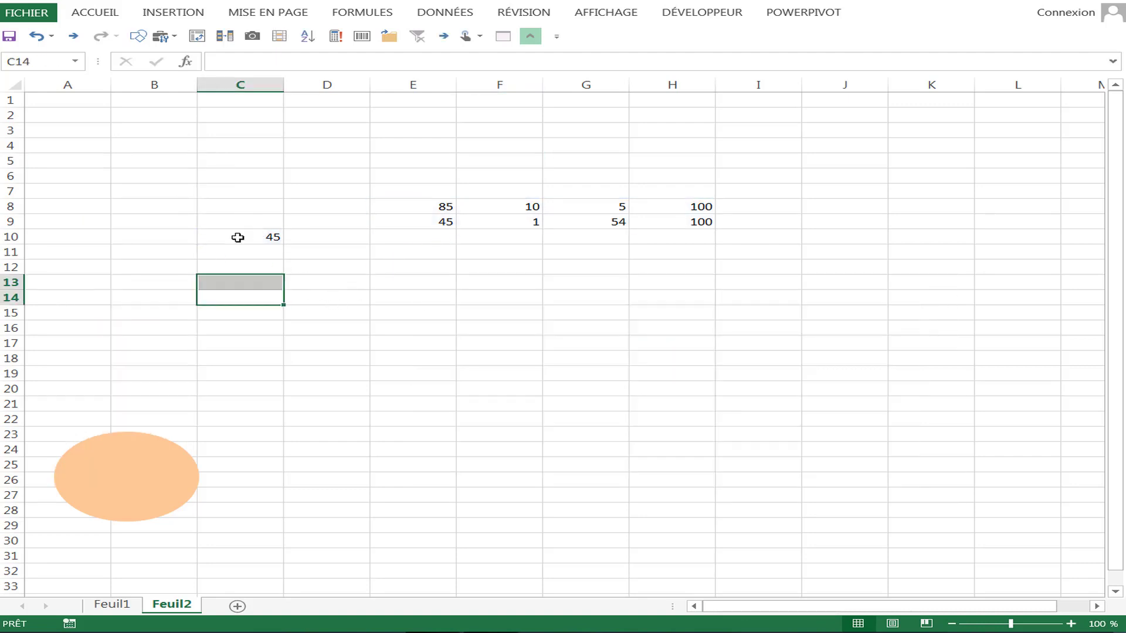
left_click(238, 237)
- Insert a new thermometer chart from the th1472018 chart template
left_click(170, 13)
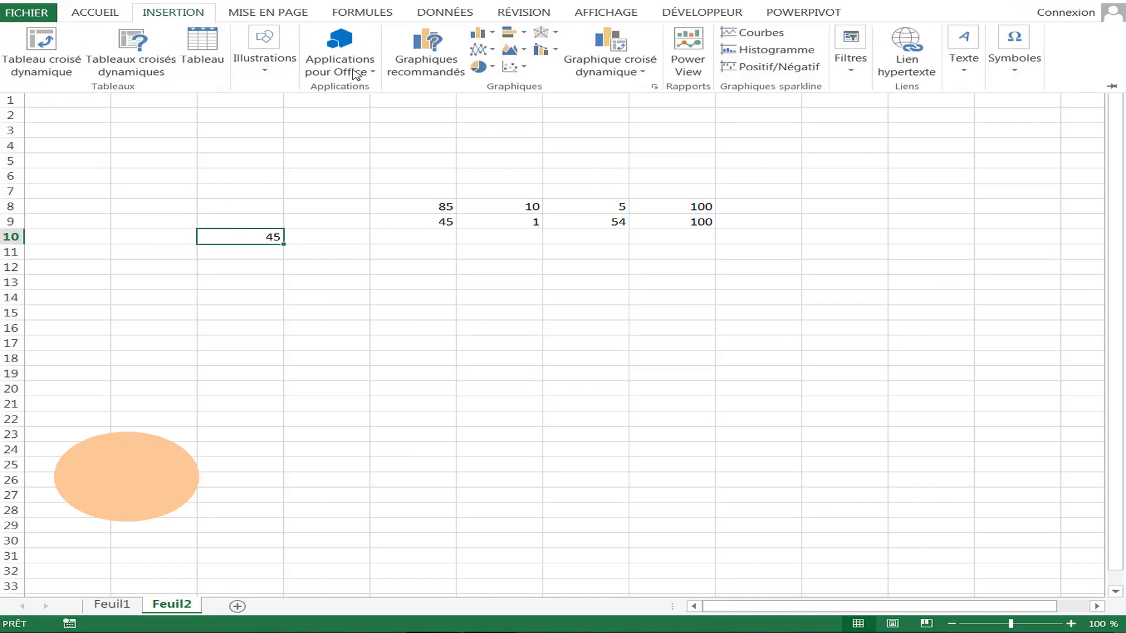
left_click(510, 67)
left_click(586, 256)
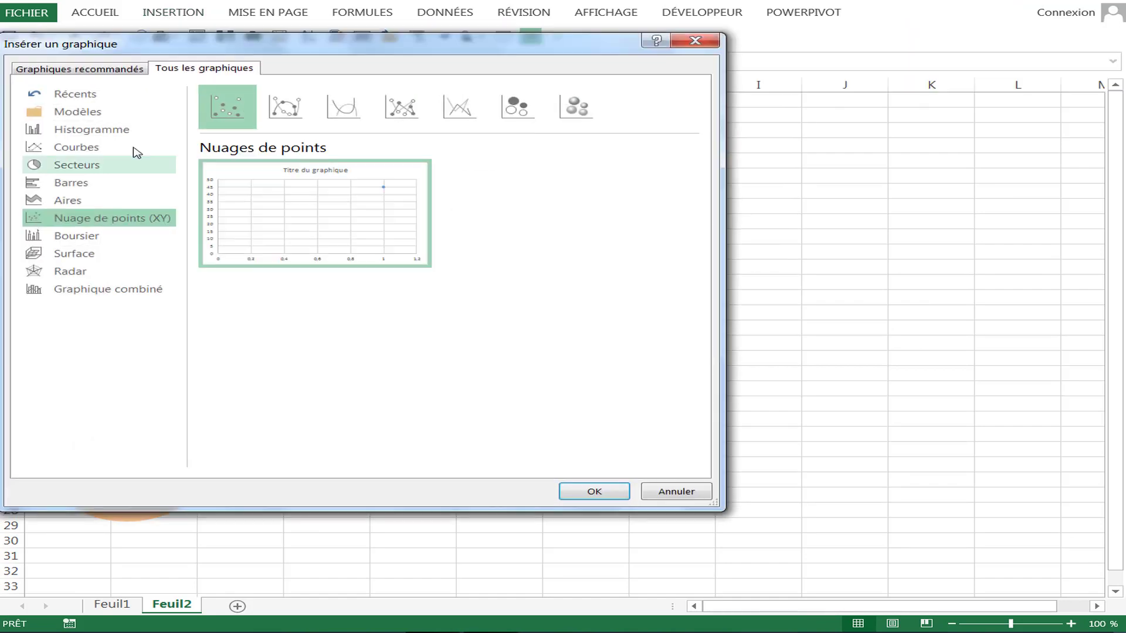
left_click(82, 116)
mouse_move(319, 290)
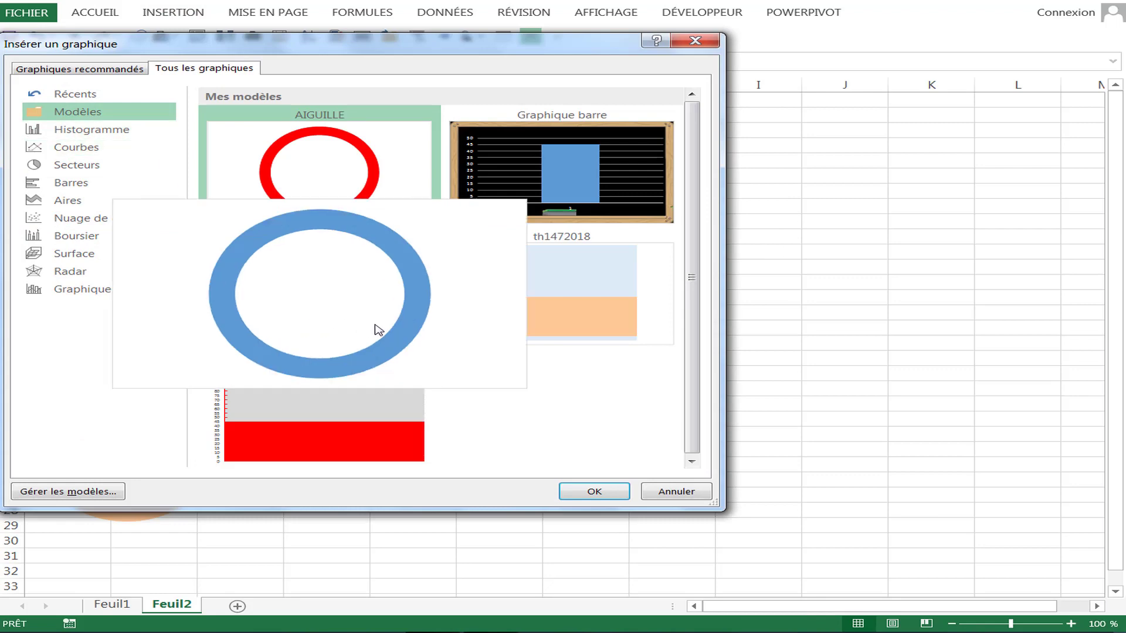
left_click(545, 305)
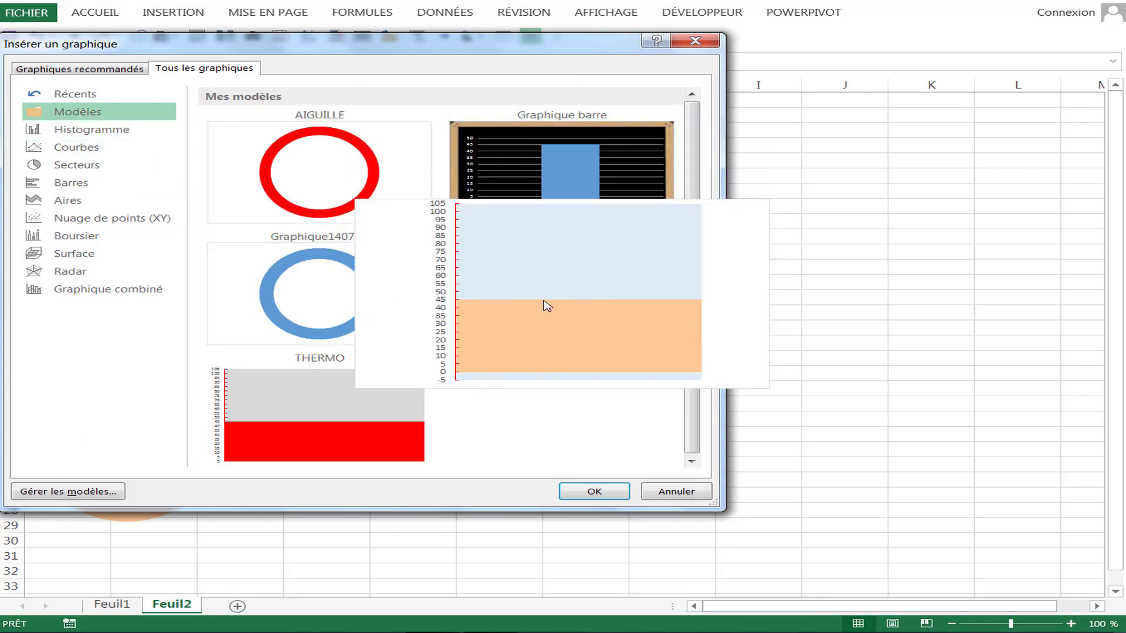
left_click(577, 493)
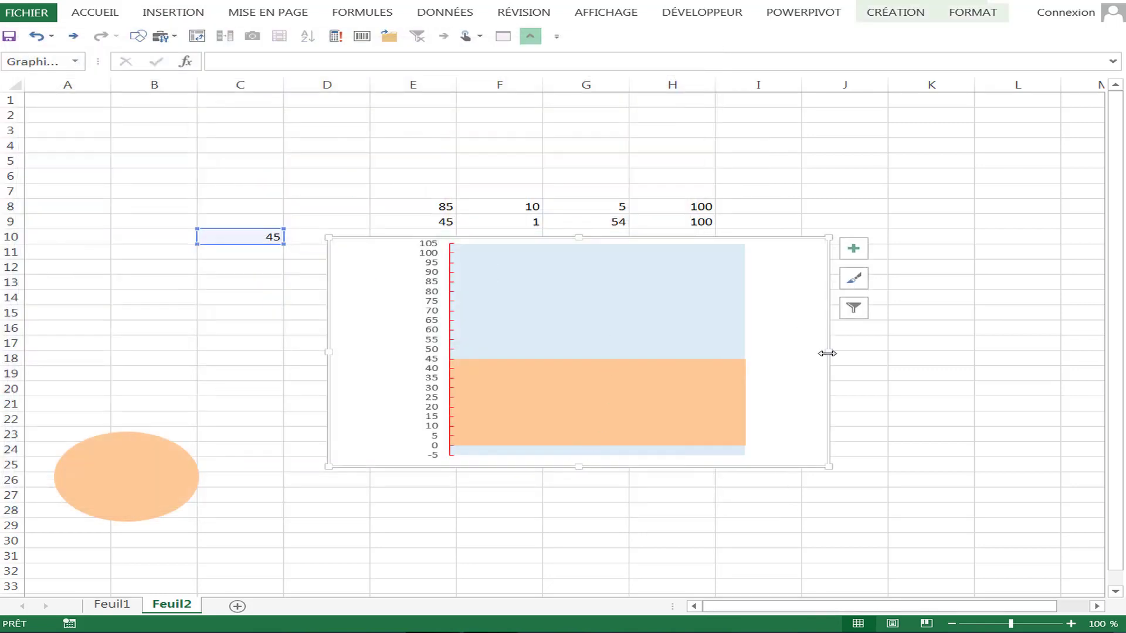
- Resize the thermometer chart narrower and taller, reaching up to row 3 over columns A–B
left_click_drag(827, 353, 587, 353)
left_click_drag(454, 236, 428, 126)
mouse_move(585, 297)
left_mouse_down()
mouse_move(269, 294)
mouse_move(198, 278)
left_mouse_up()
left_click(492, 282)
- Bring the orange bulb ellipse in front of the chart and move it under the tube
left_click(126, 488)
right_click(126, 488)
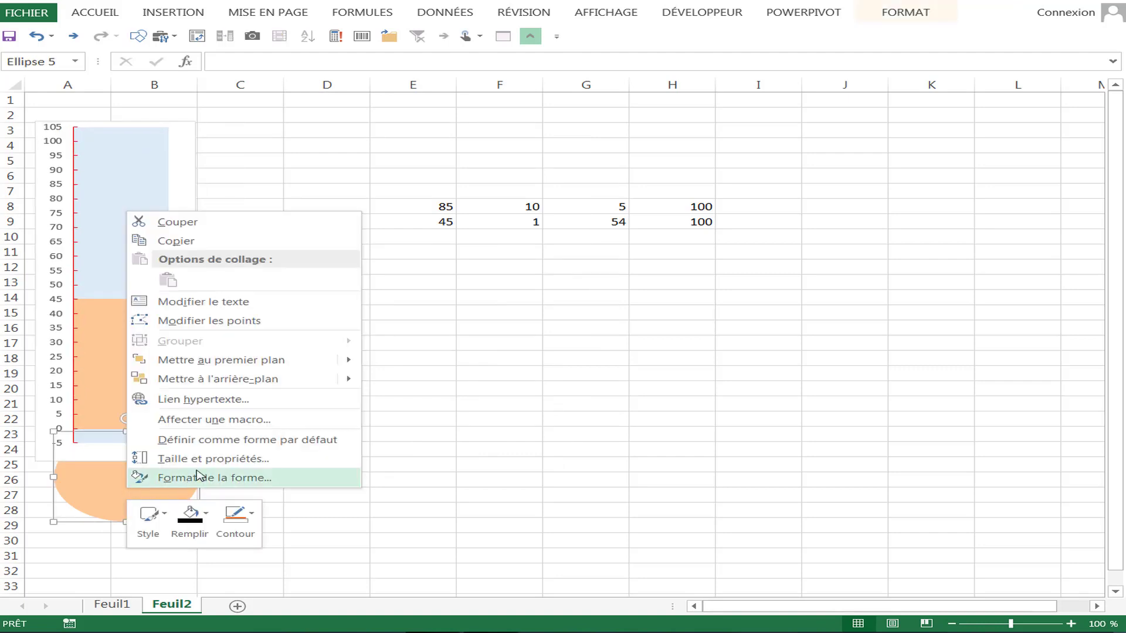
left_click(235, 359)
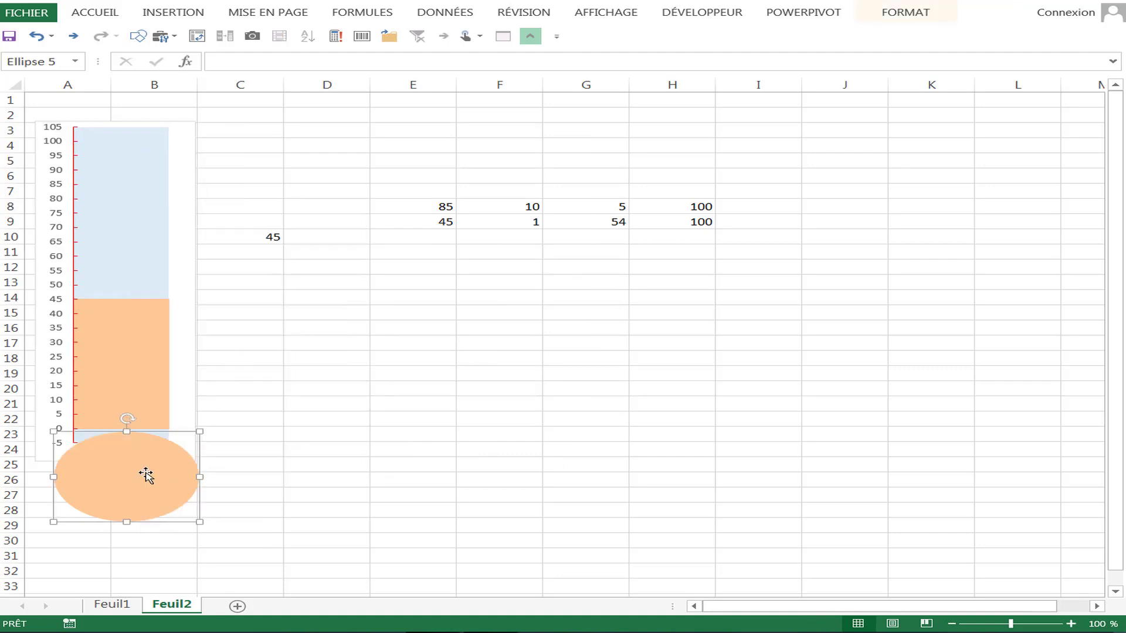
left_click_drag(146, 473, 138, 459)
left_click(375, 431)
left_click_drag(437, 213, 669, 222)
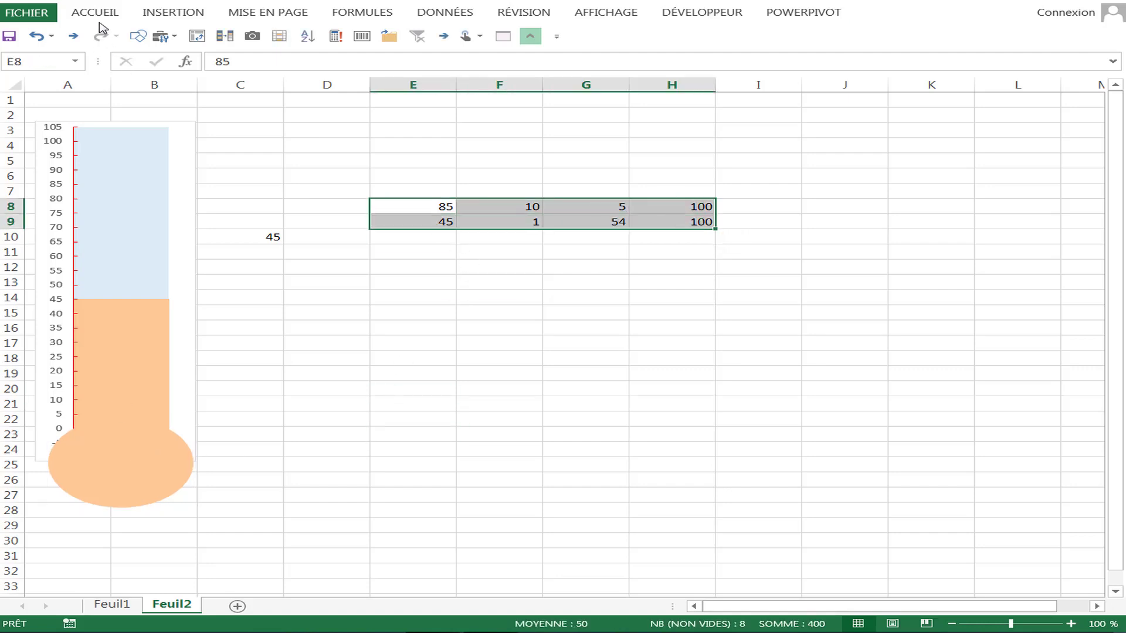
- Insert a gauge chart for E8:H9 from the Graphique140718 template, then select C10
left_click(164, 18)
left_click(511, 67)
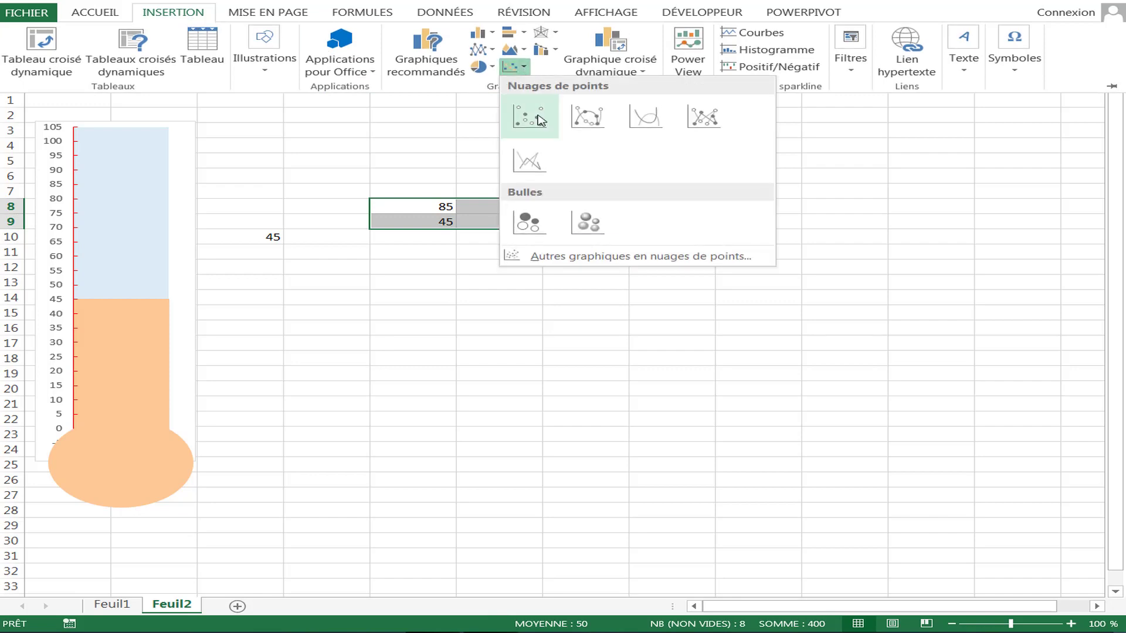
left_click(567, 258)
left_click(112, 113)
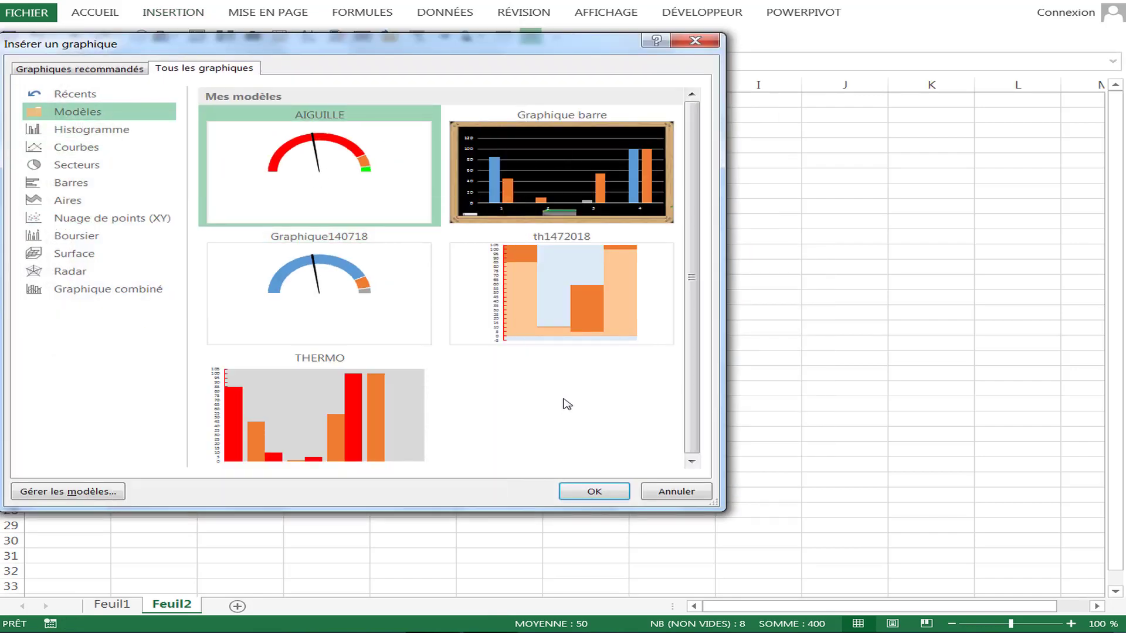
left_click(316, 259)
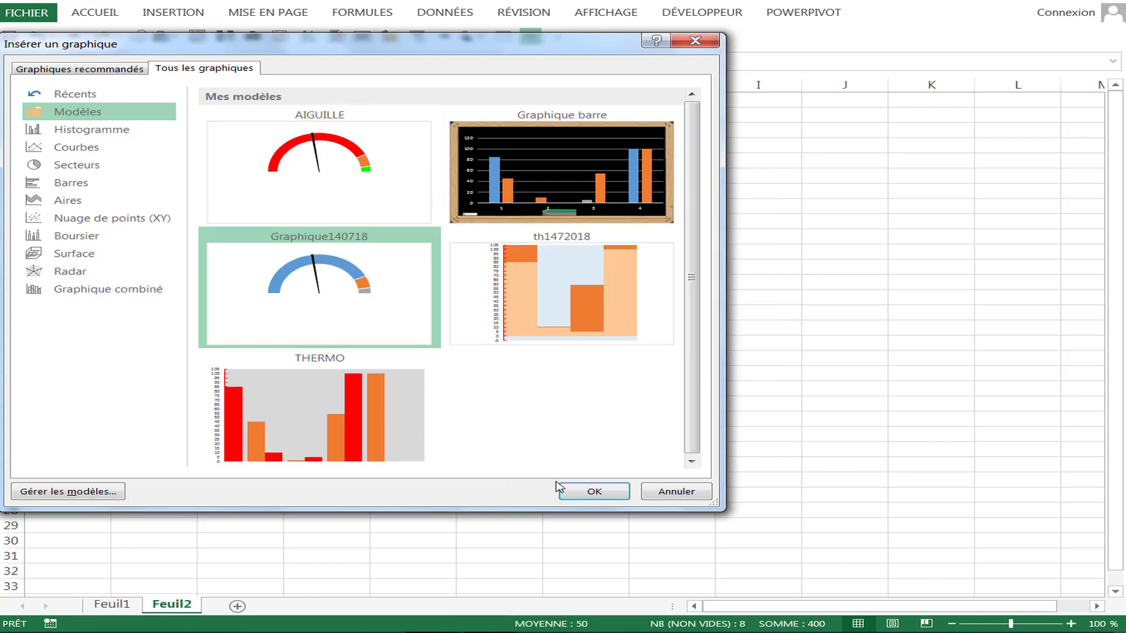
left_click(594, 491)
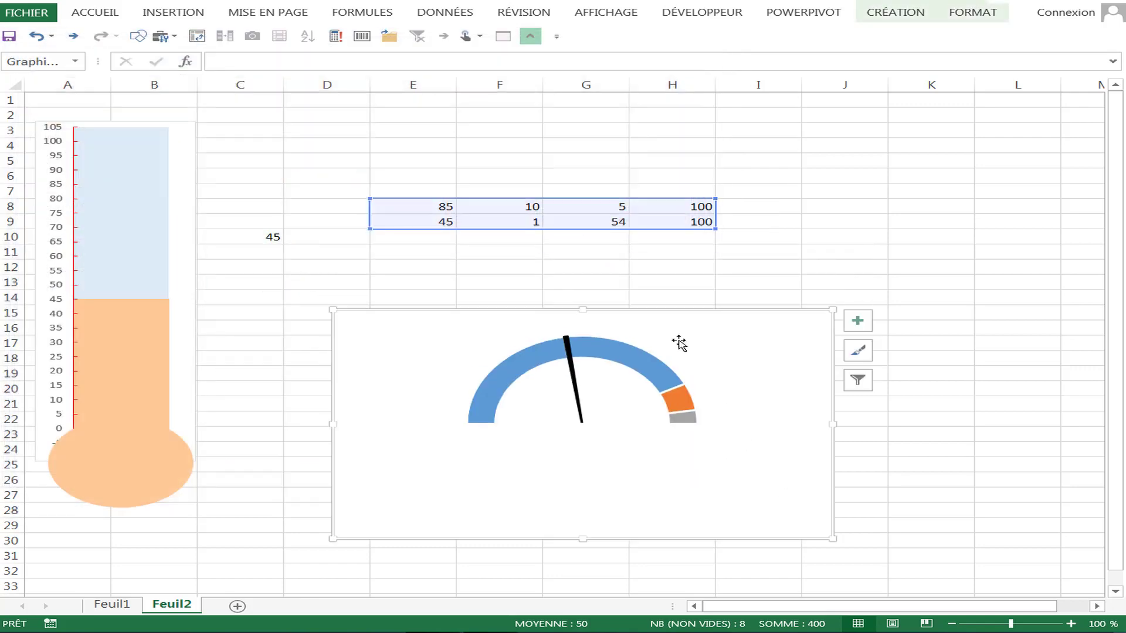
left_click(499, 252)
left_click(251, 241)
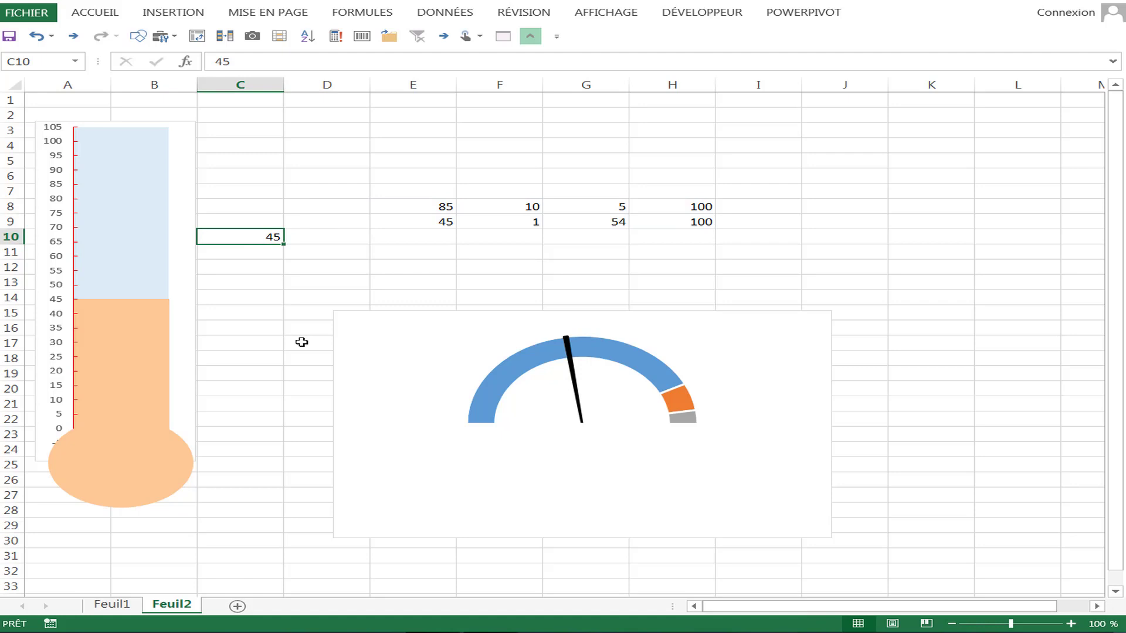
- Enter =ALEA.ENTRE.BORNES(0;100) in C10 to generate a random value
type("=al")
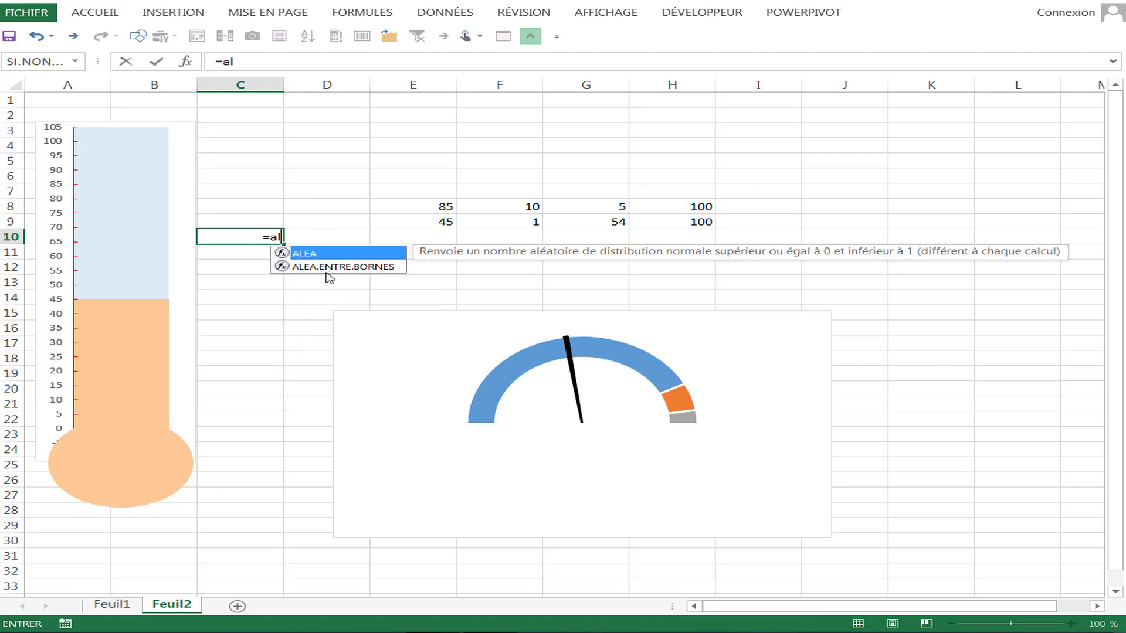
double_click(327, 267)
type("0")
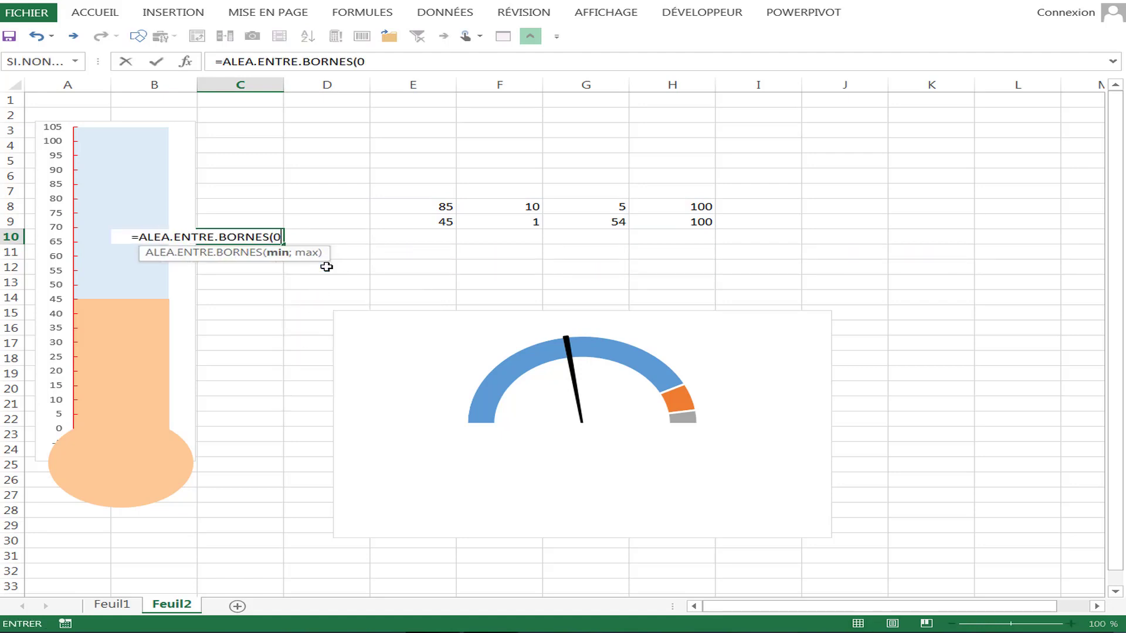
type(";100")
key("ctrl+Return")
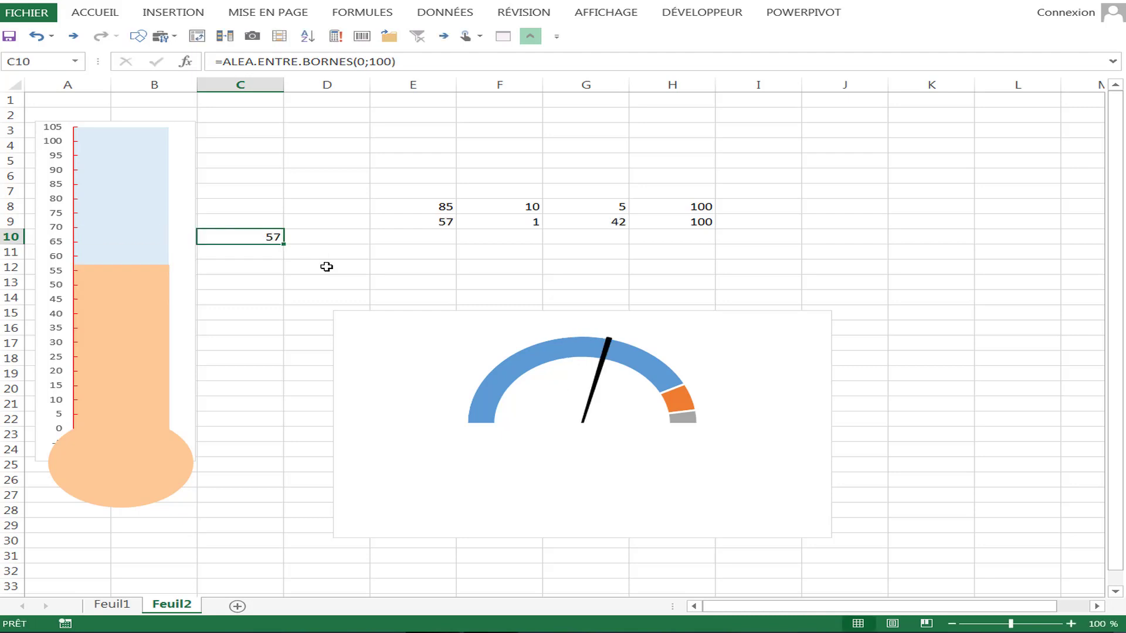
- Recalculate four times with F9 to watch both charts move, then add sheet Feuil3
left_click(363, 160)
key("F9")
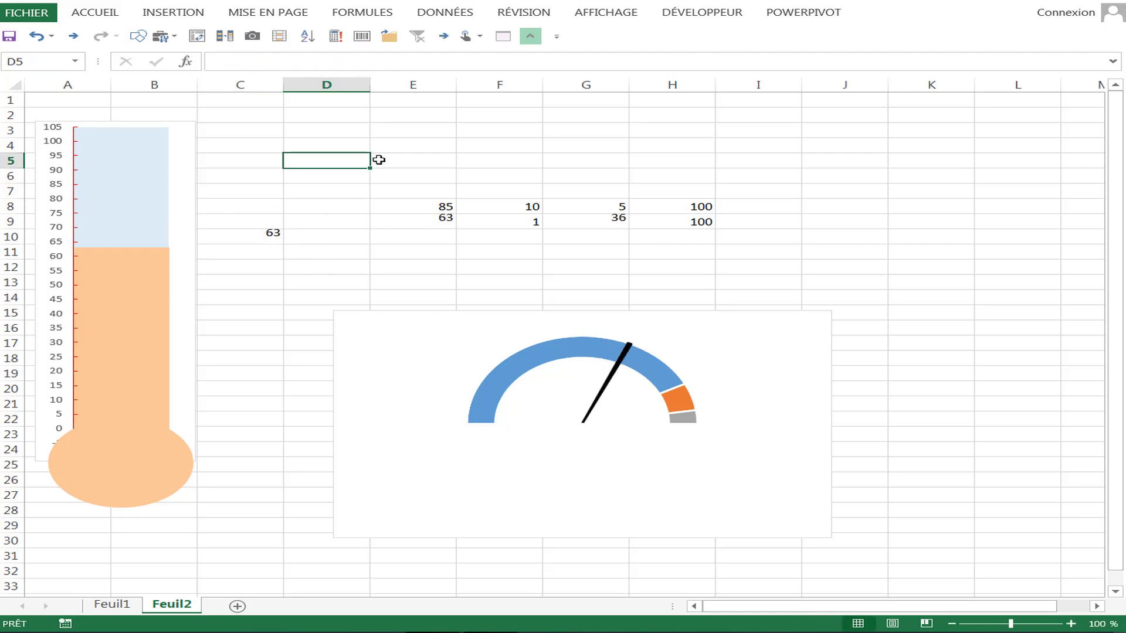
key("F9")
key("F9")
key("F9")
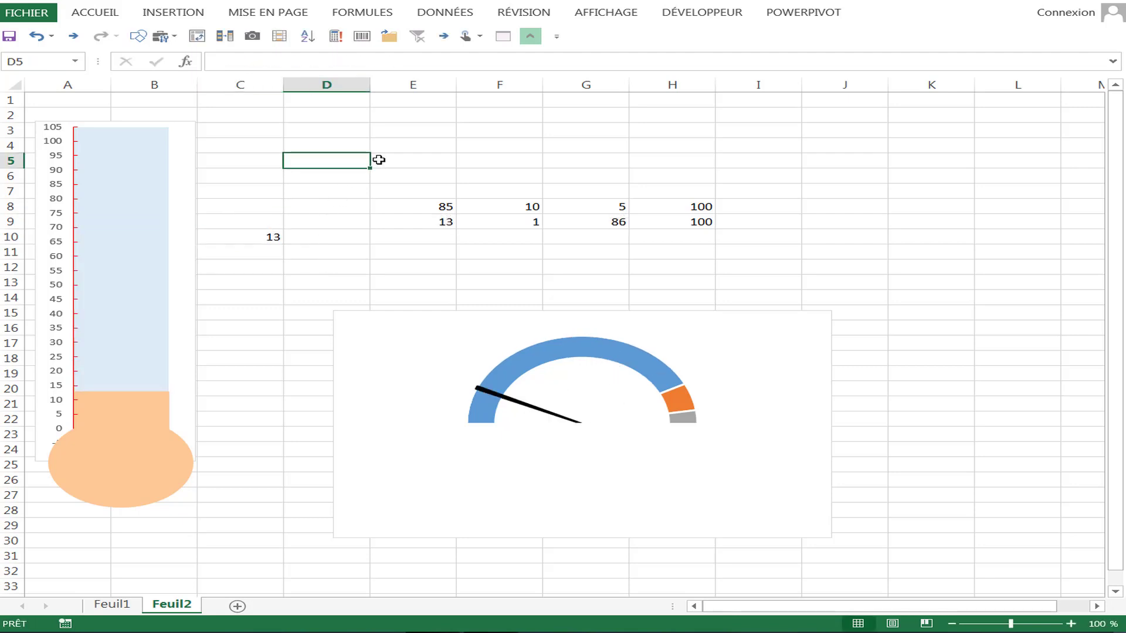
key("F9")
key("F9")
key("F9")
key("F9")
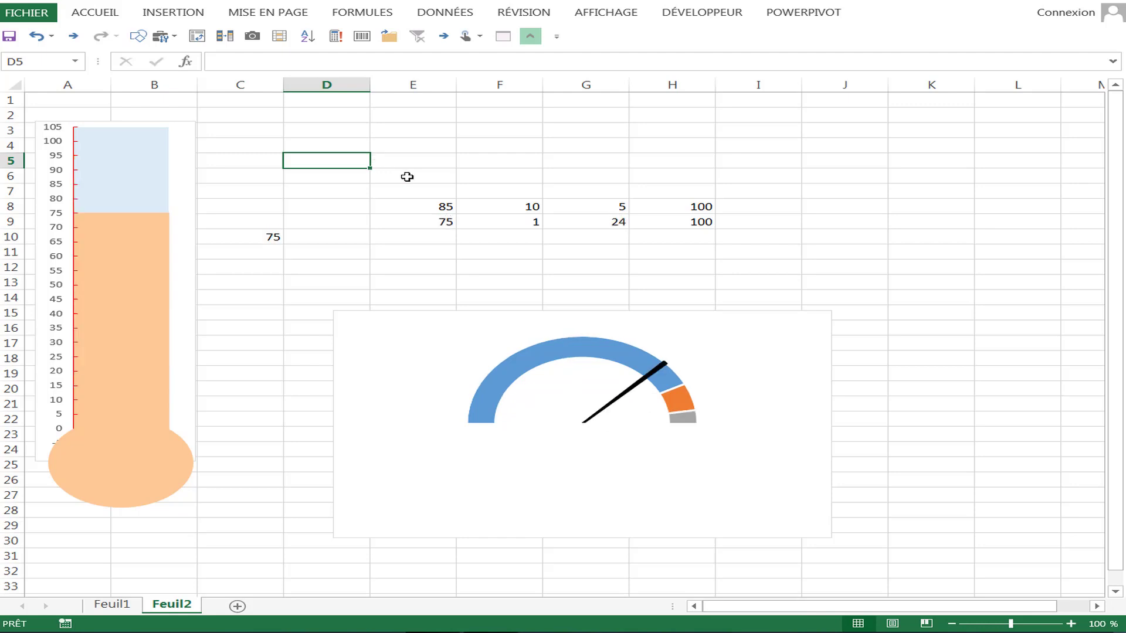
key("F9")
left_click(668, 312)
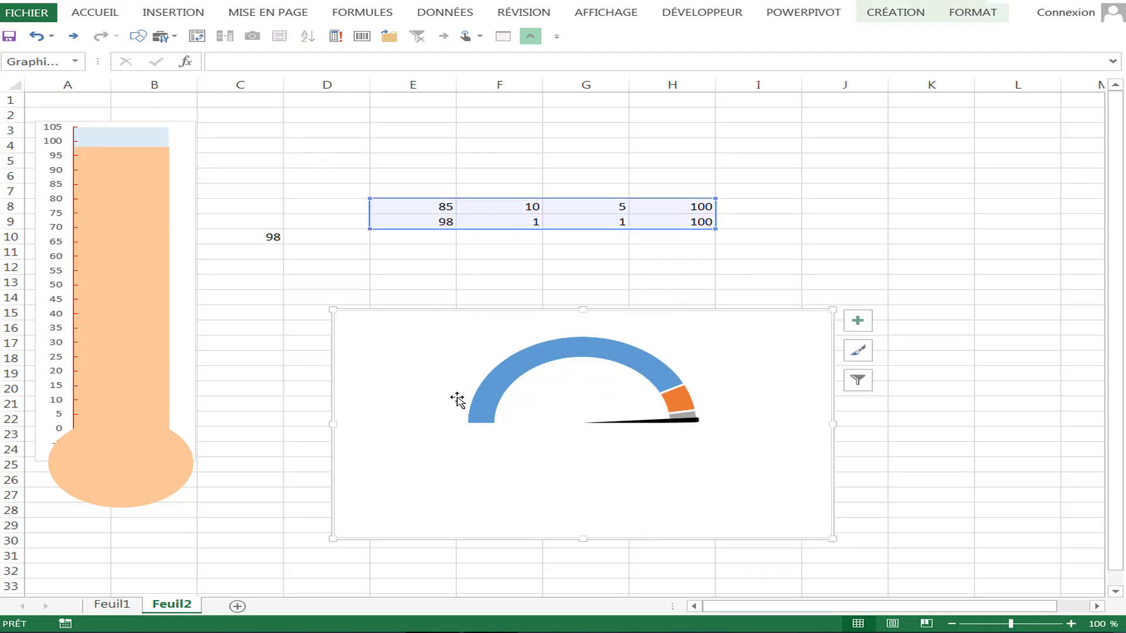
left_click(237, 606)
- Fill E9:H9 with 50, 49, 1 and 100
left_click(412, 252)
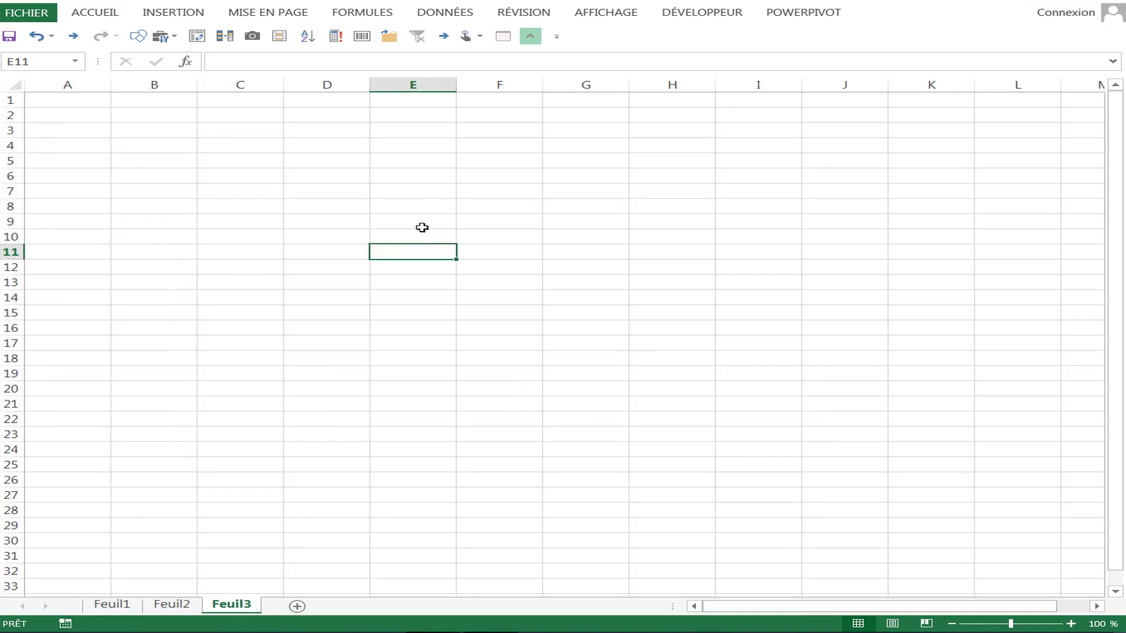
left_click(422, 228)
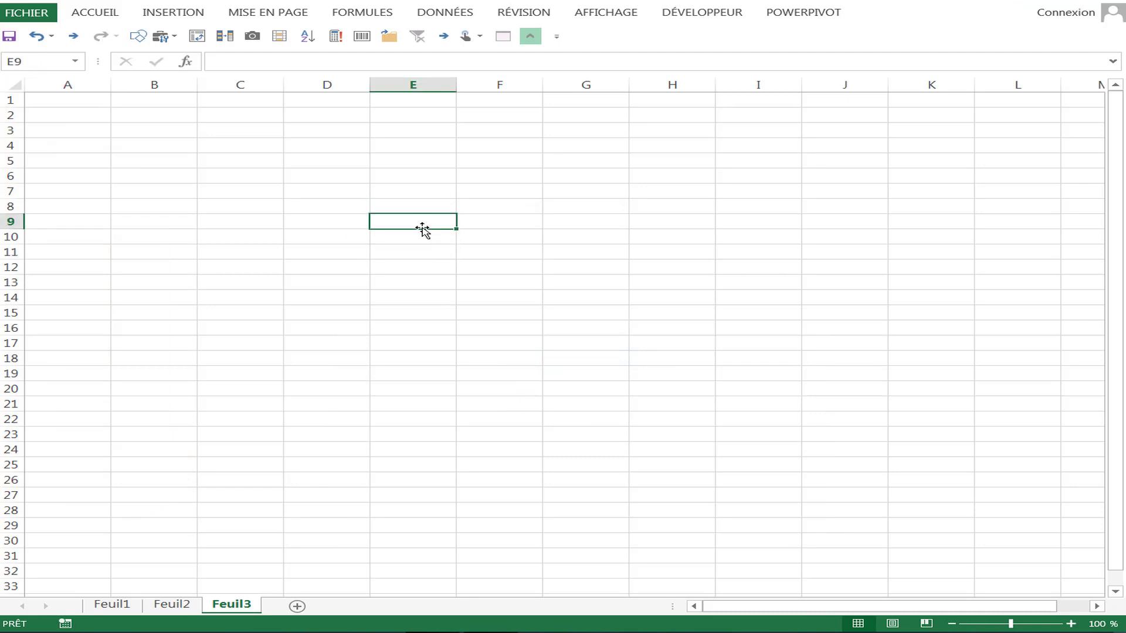
type("50")
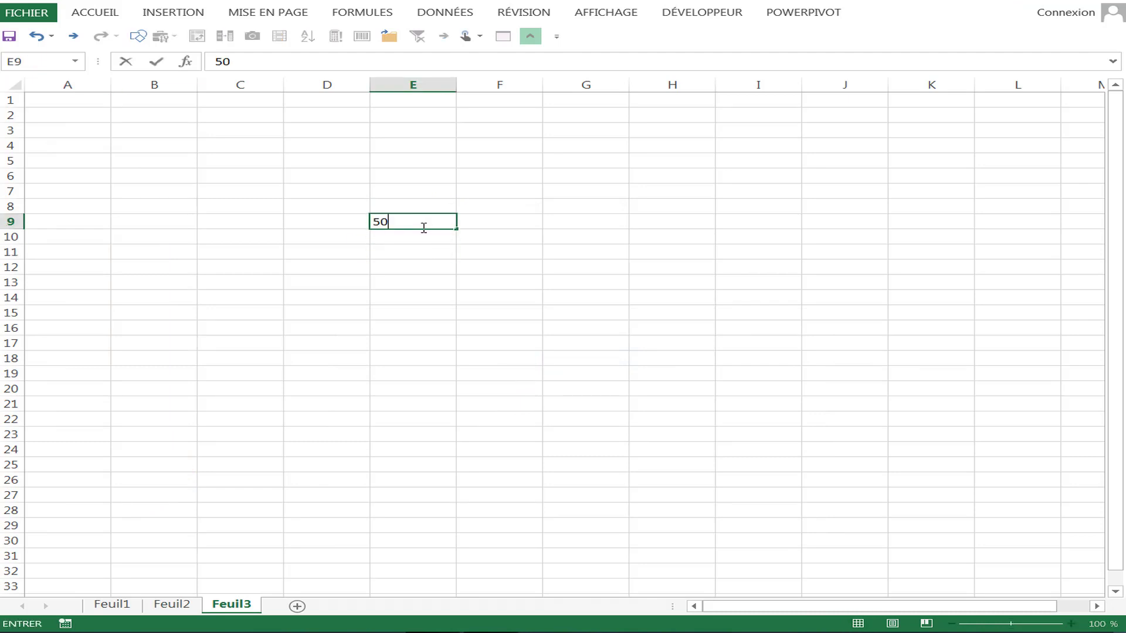
key("Tab")
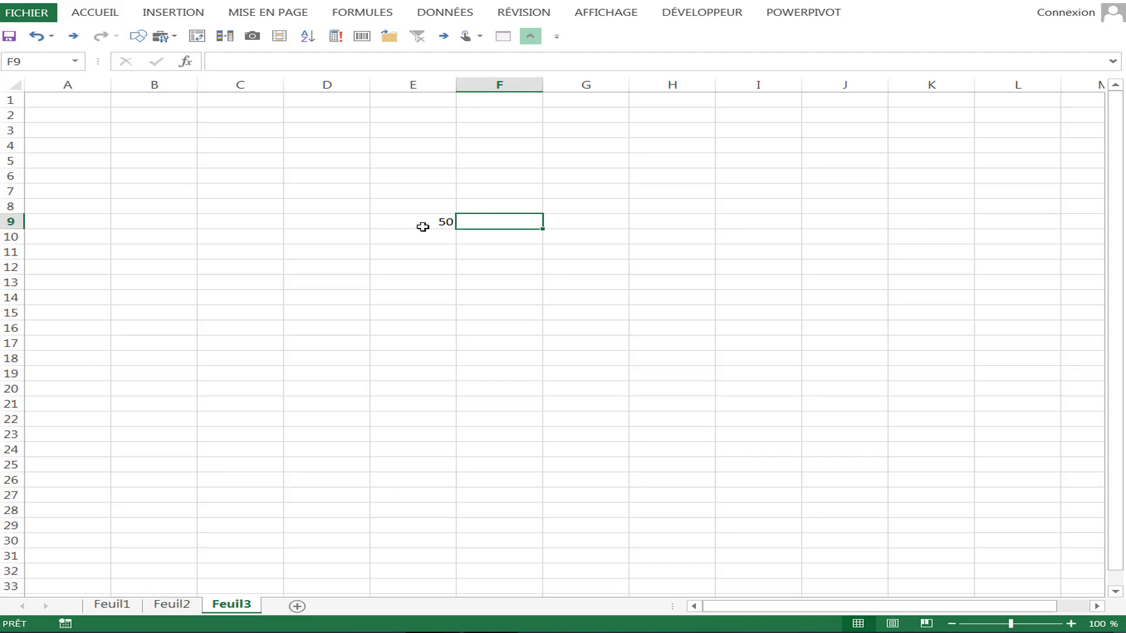
type("50")
key("Tab")
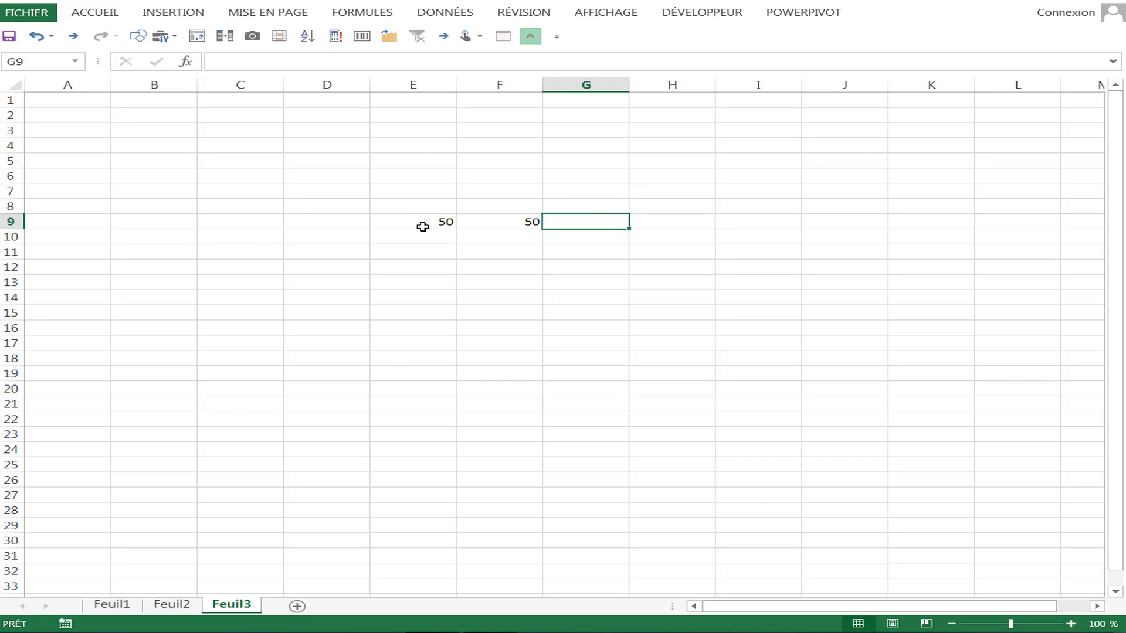
type("1")
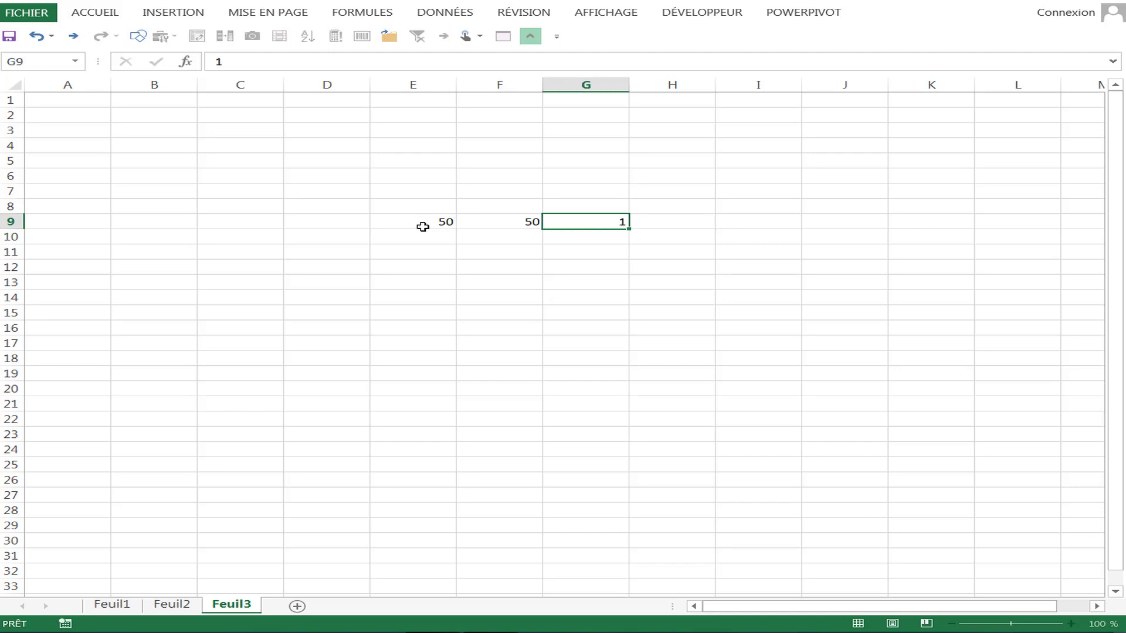
key("Tab")
type("100")
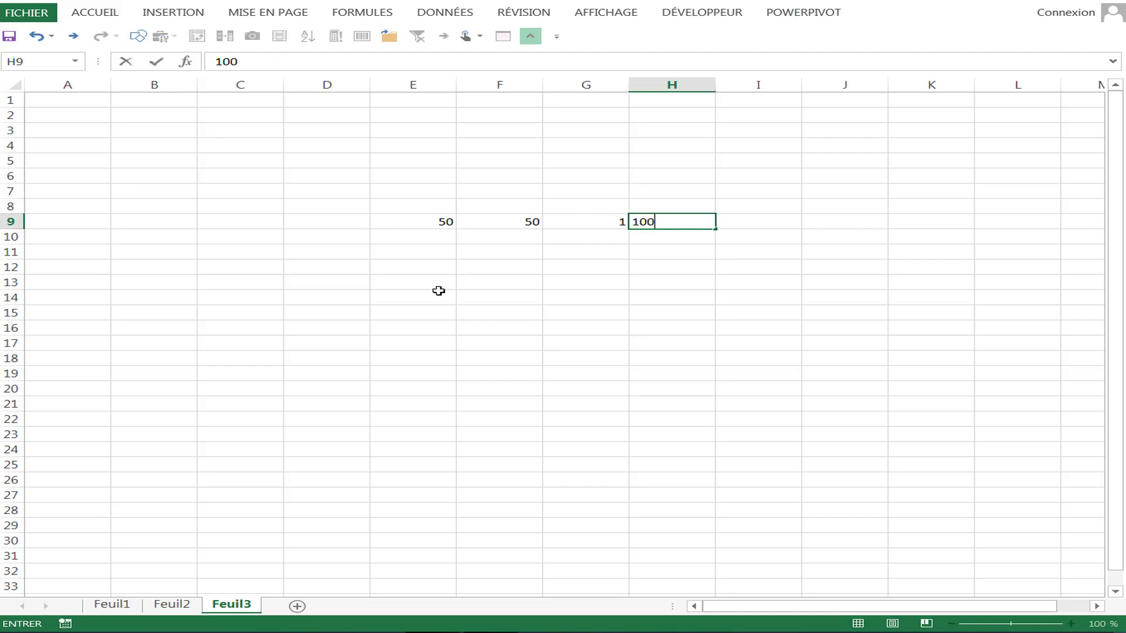
left_click(438, 291)
left_click(496, 229)
type("49")
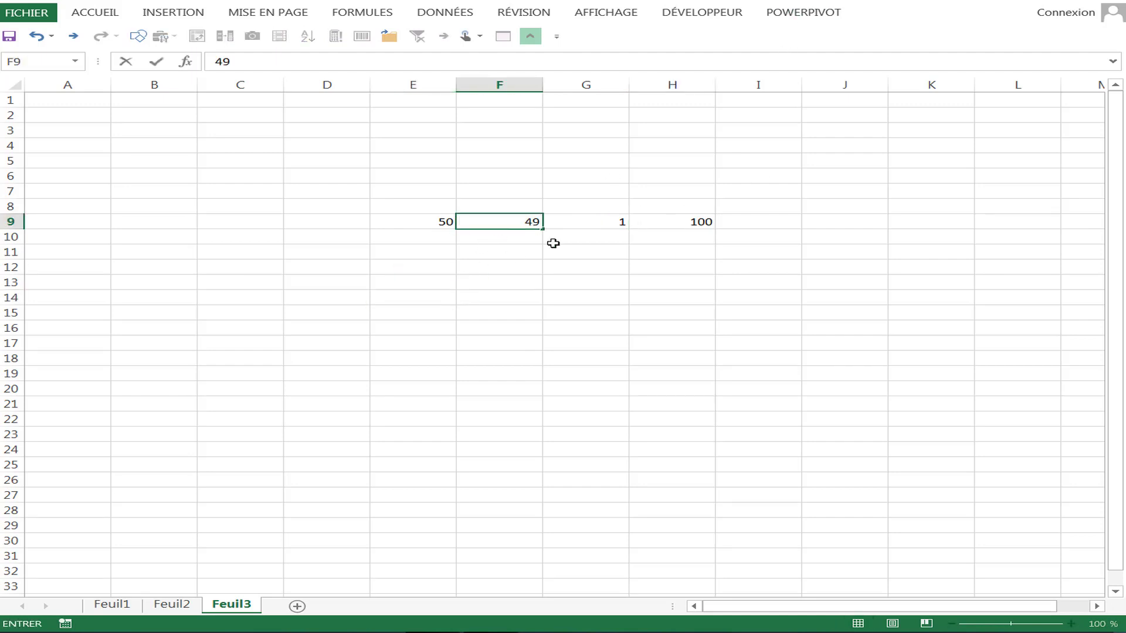
left_click(474, 301)
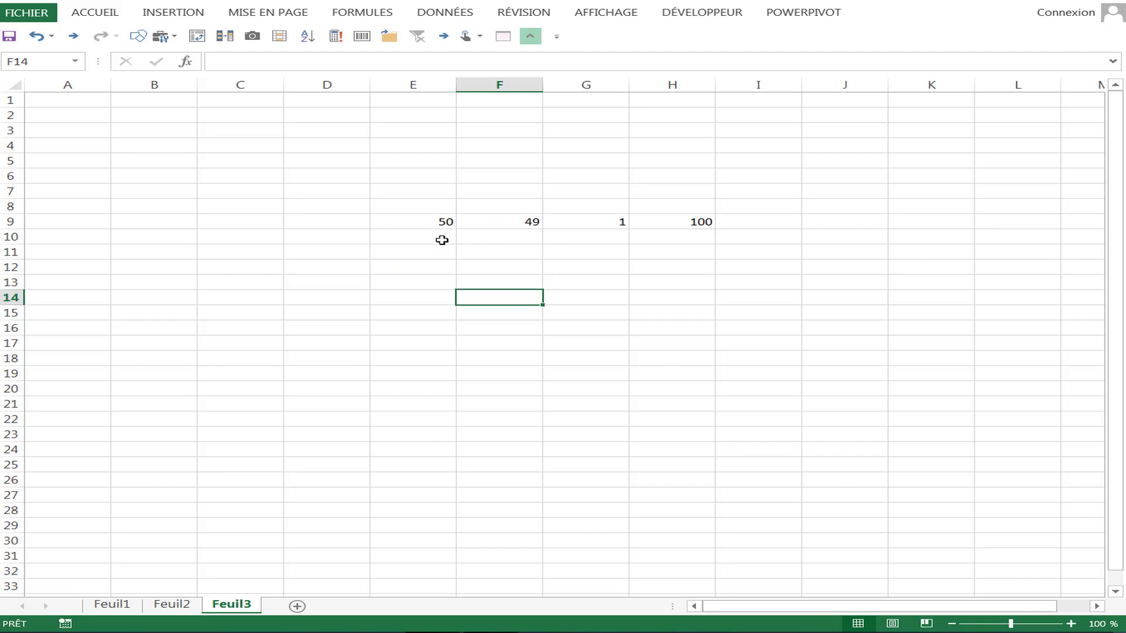
- Fill E10:H10 with 45, 1, =100-F10-E10 (54) and 100, then select E9:H10
left_click(442, 240)
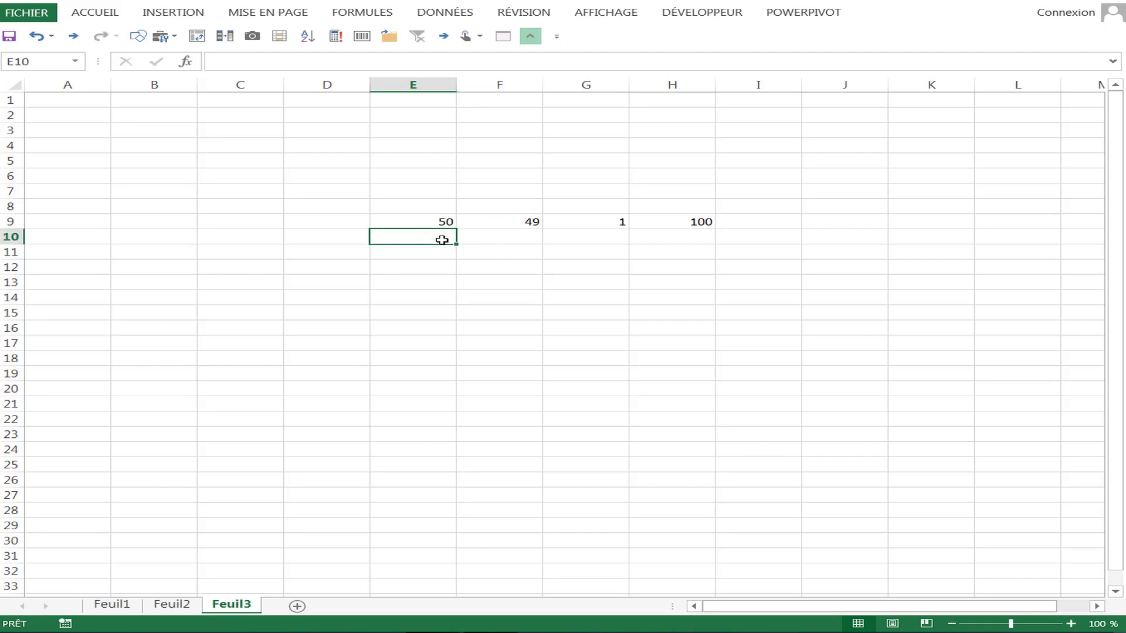
type("45")
key("Tab")
key("Tab")
type("1")
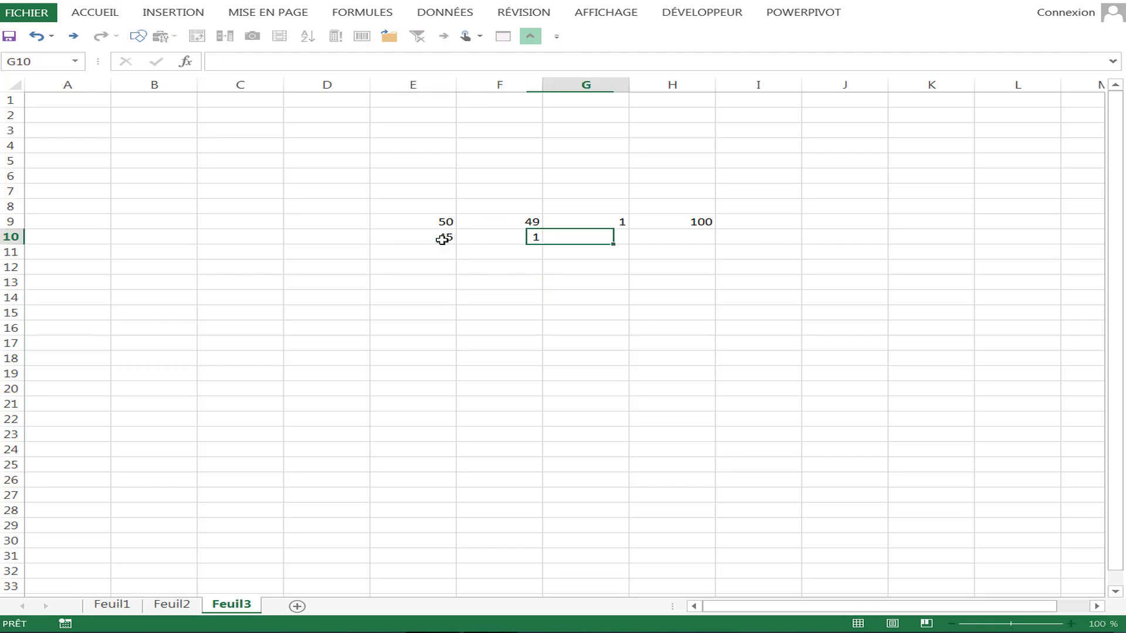
type("+100-")
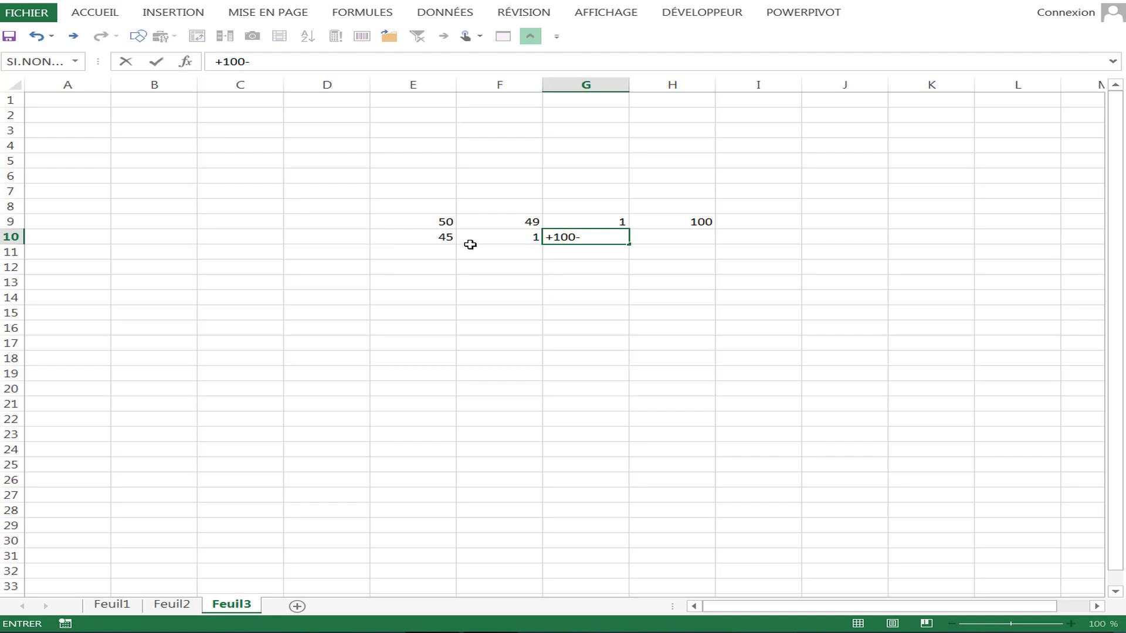
left_click(471, 246)
left_click(491, 238)
type("-E10")
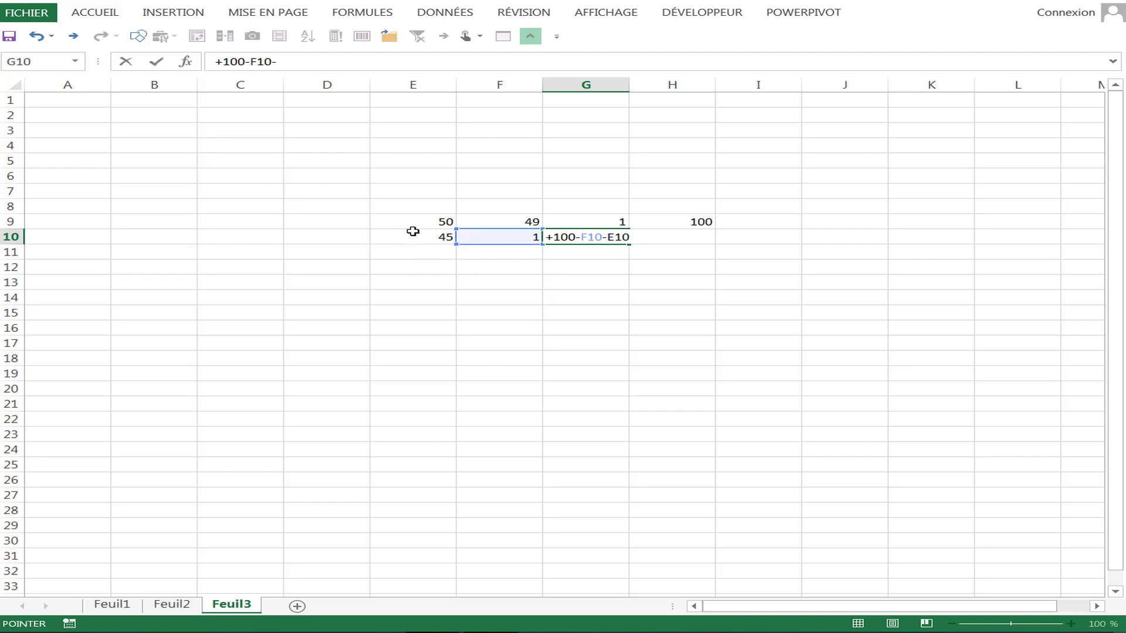
left_click(413, 233)
key("Return")
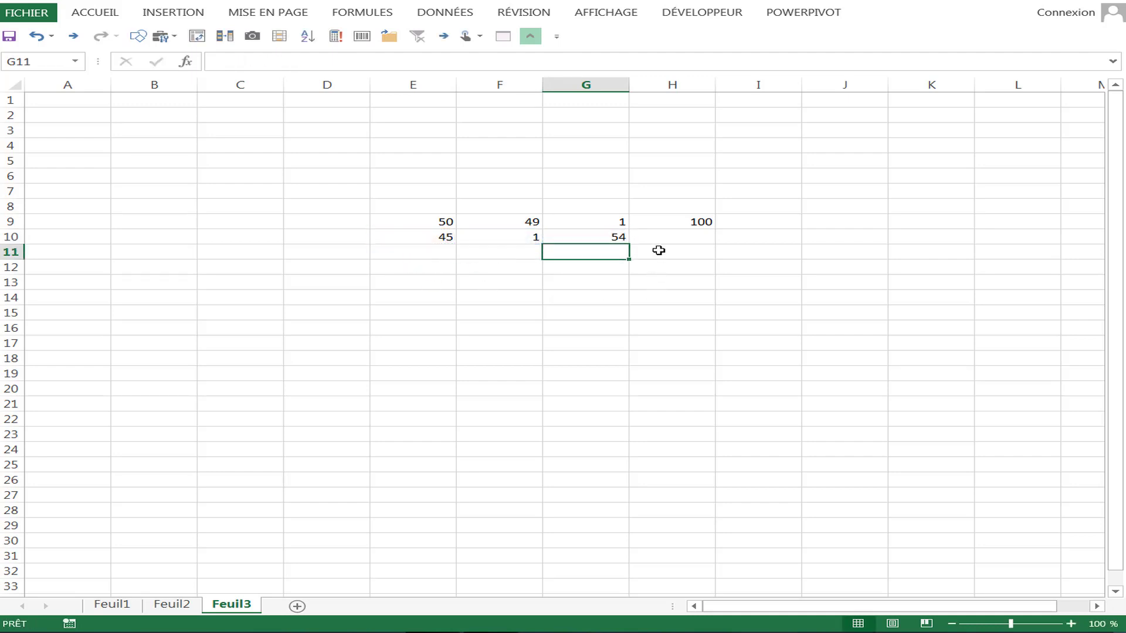
left_click(674, 242)
type("100")
left_click(673, 300)
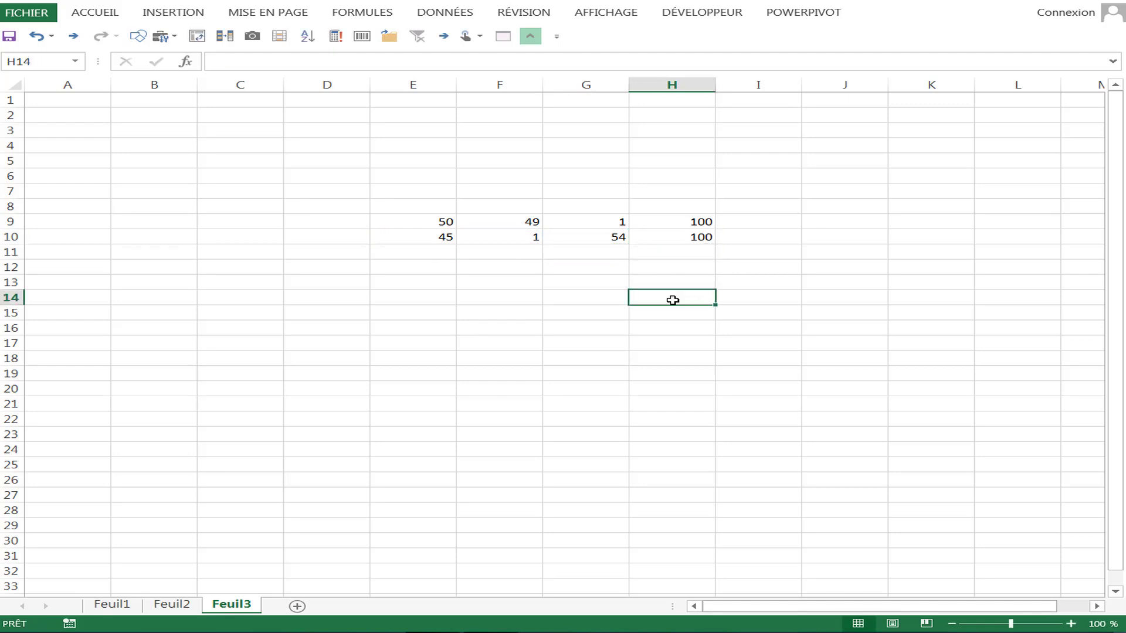
left_click_drag(410, 215, 674, 239)
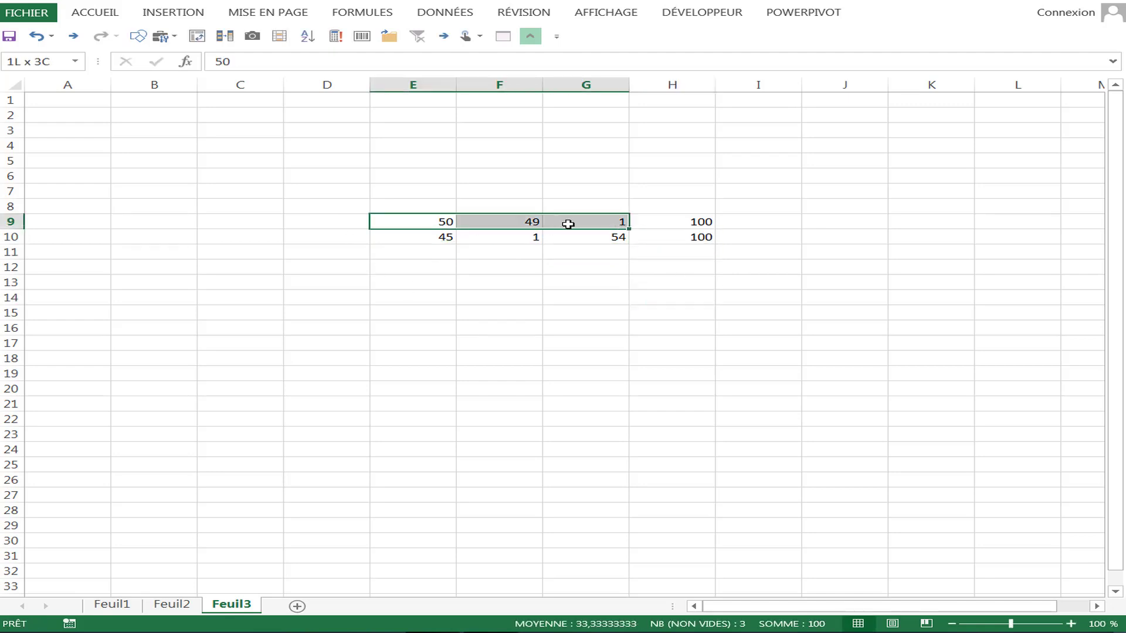
- Insert a gauge chart for E9:H10 from the Graphique140718 template
left_click(154, 12)
left_click(510, 62)
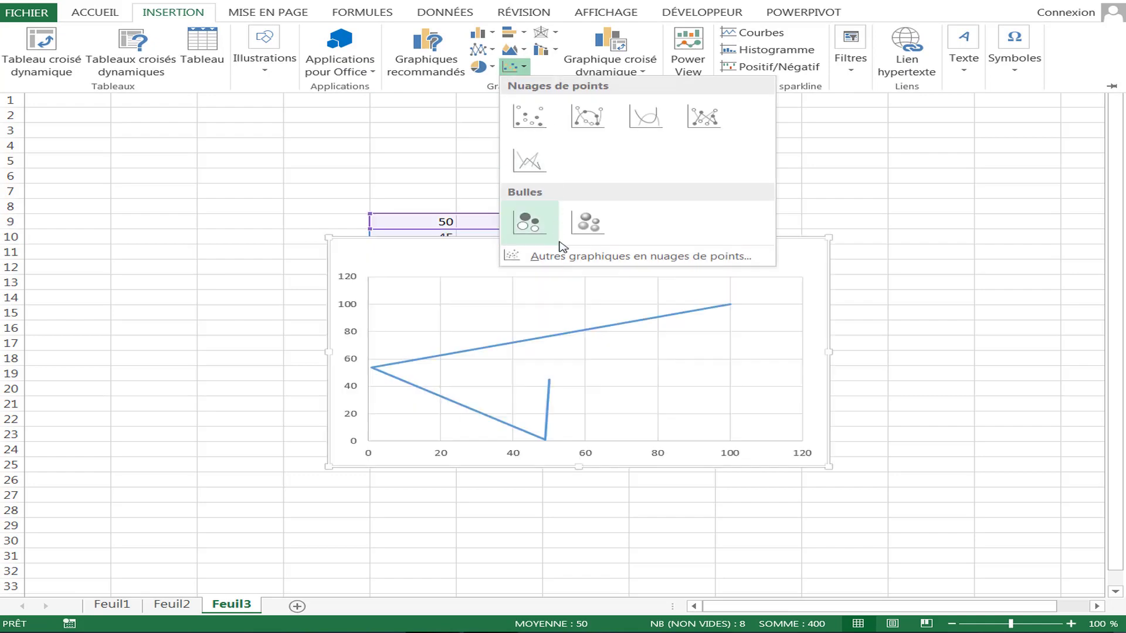
left_click(562, 258)
left_click(94, 113)
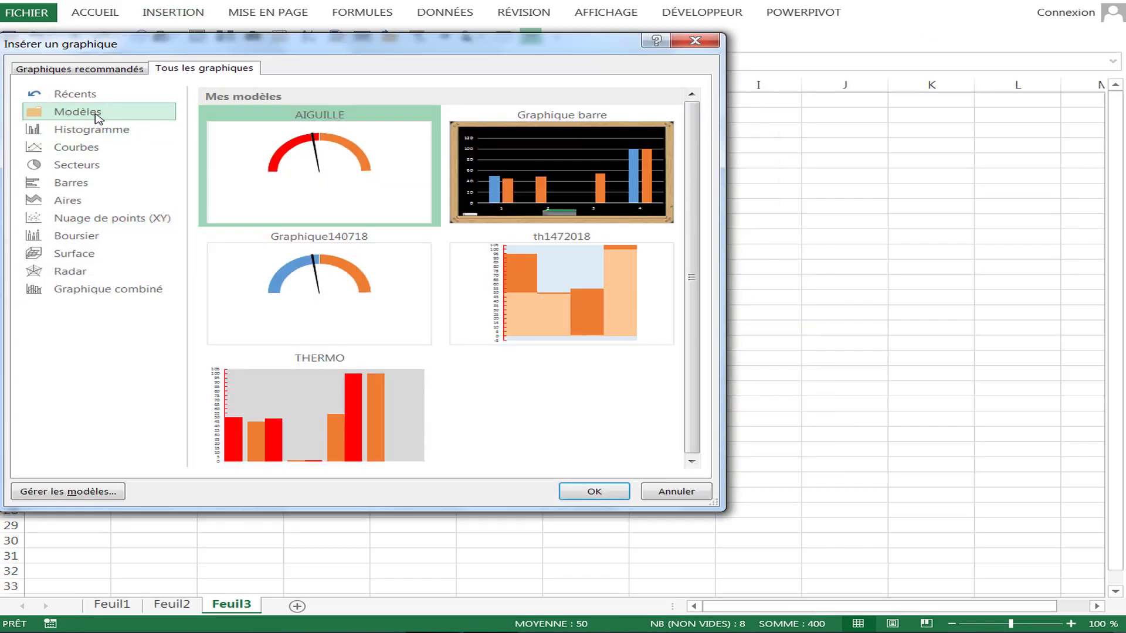
mouse_move(293, 286)
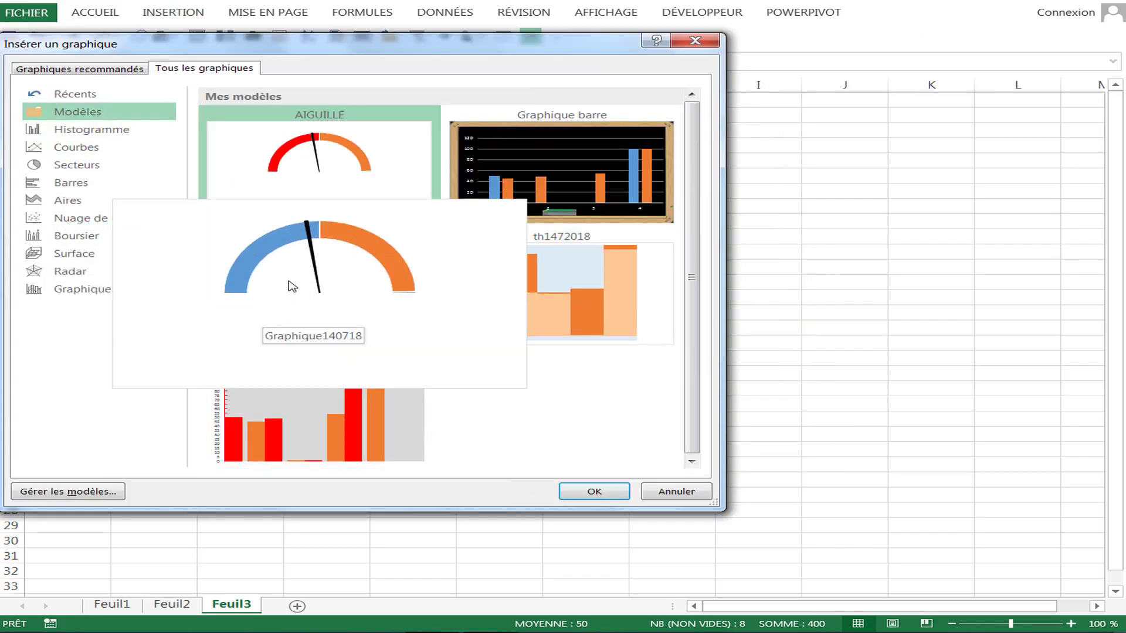
left_click(292, 286)
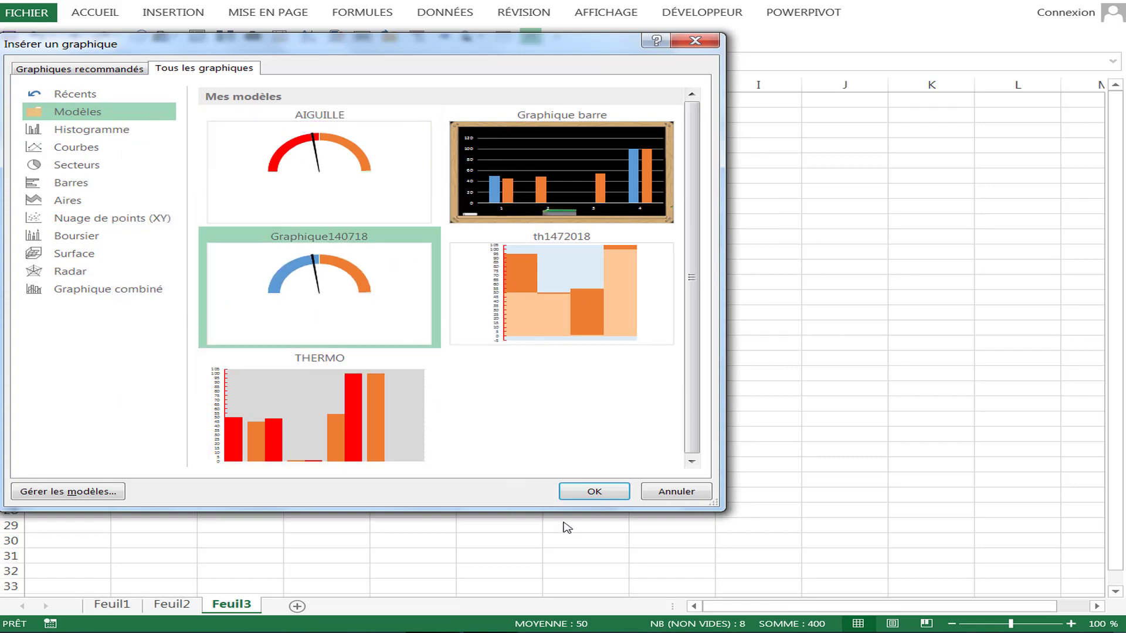
left_click(593, 492)
- Move the gauge chart below the data rows and enlarge its dial
left_click_drag(671, 429, 677, 470)
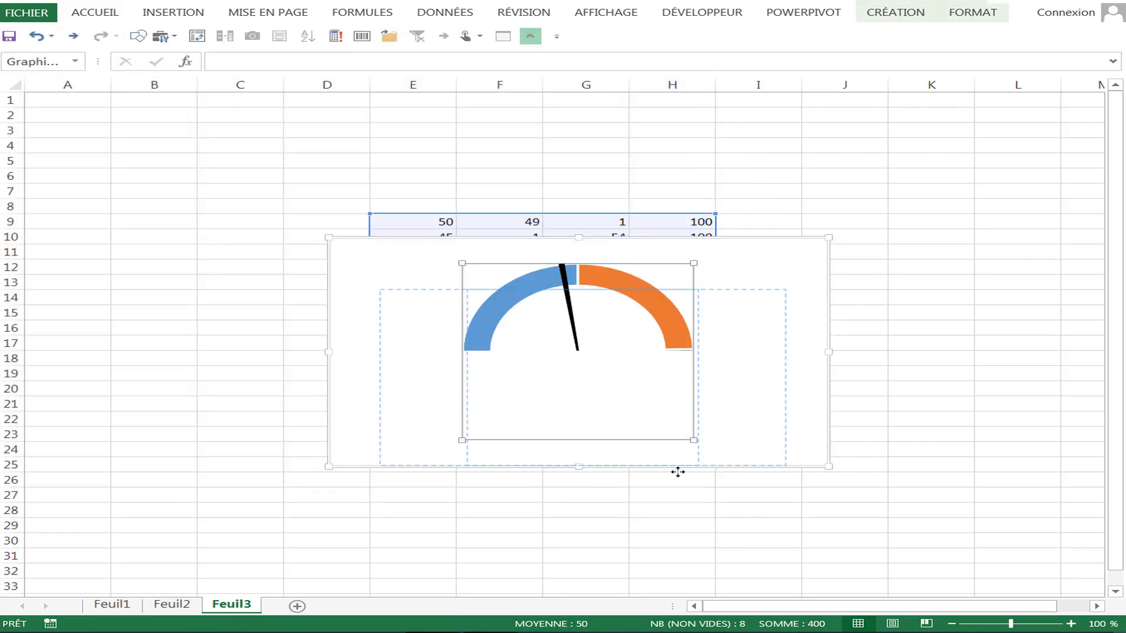
left_click_drag(774, 355, 650, 450)
left_click(651, 451)
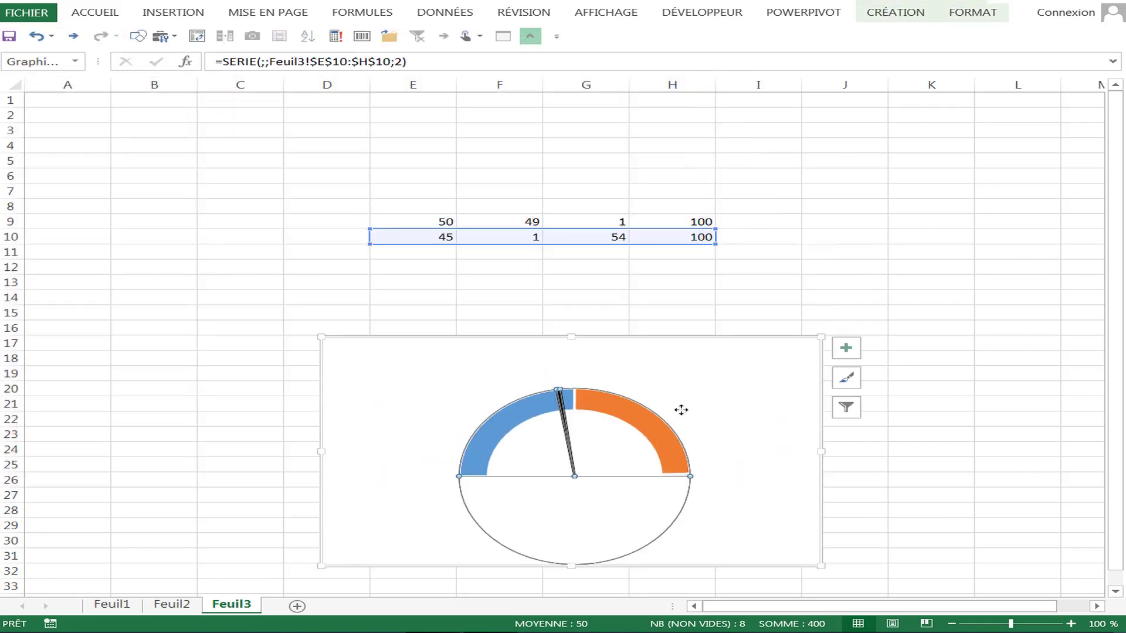
left_click(680, 407)
left_click_drag(697, 392, 716, 367)
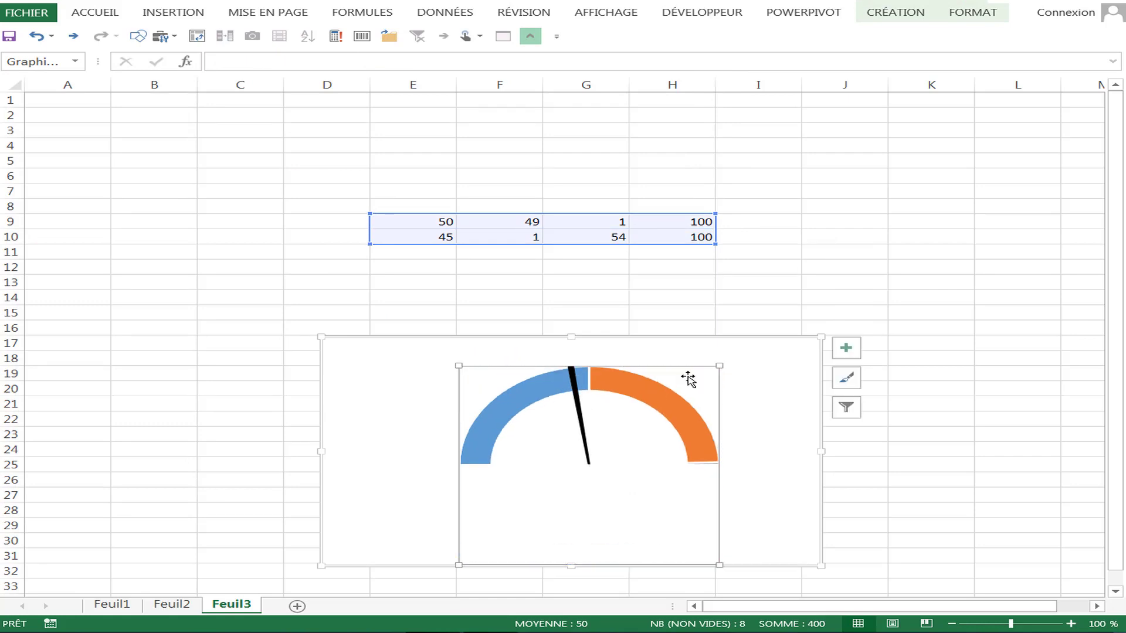
left_click(487, 367)
key("Escape")
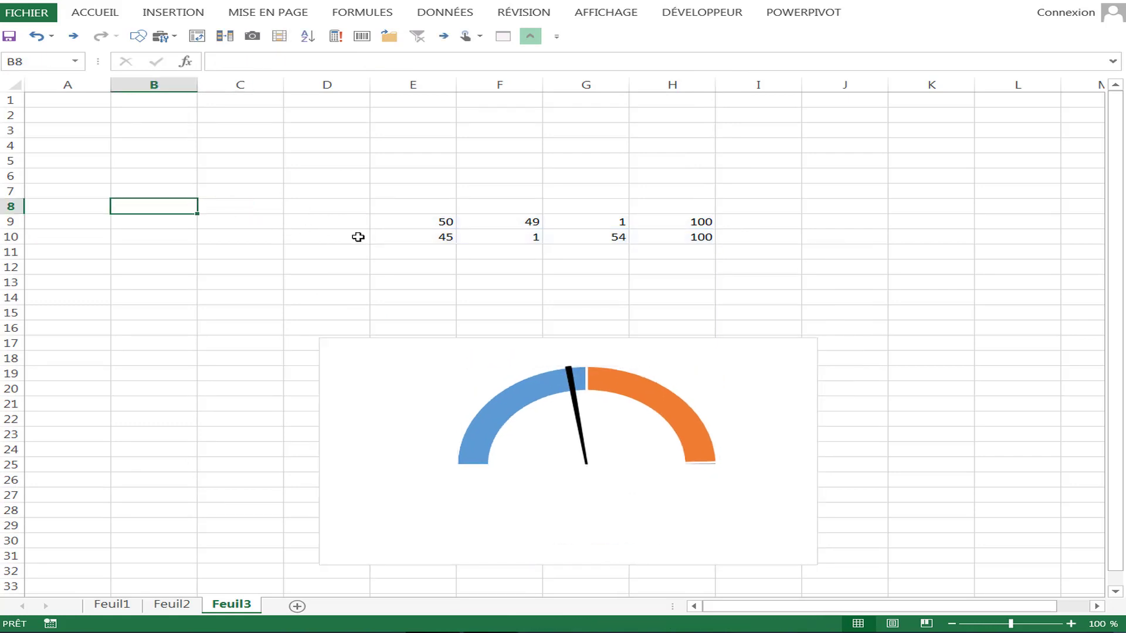
- Insert a second Graphique140718 gauge chart and move it left over columns A–F
left_click(606, 235)
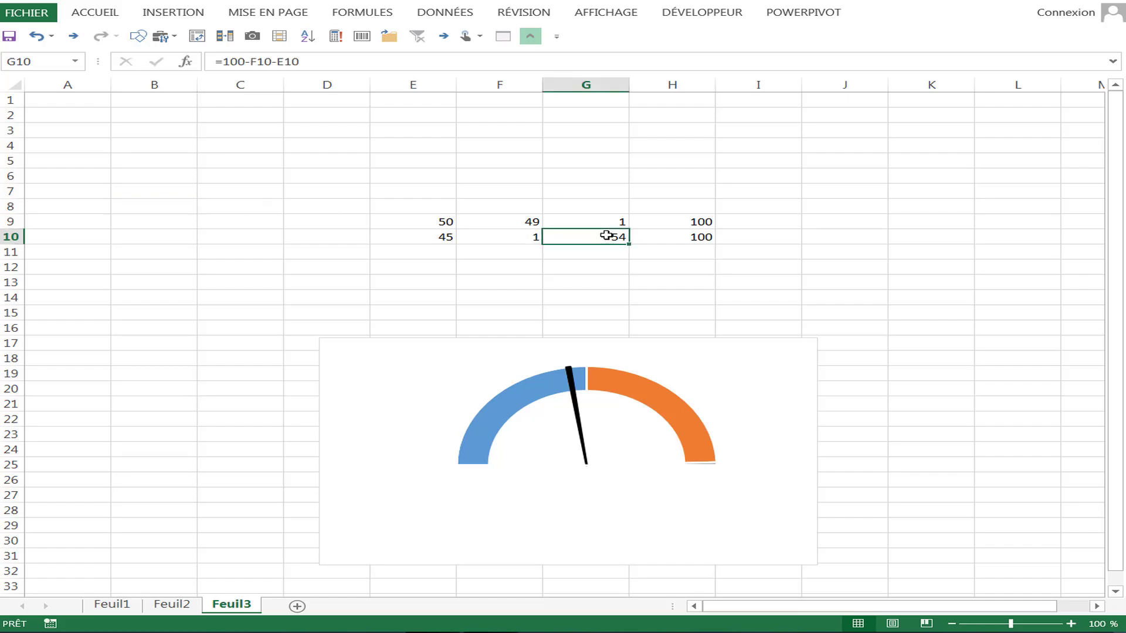
left_click(150, 16)
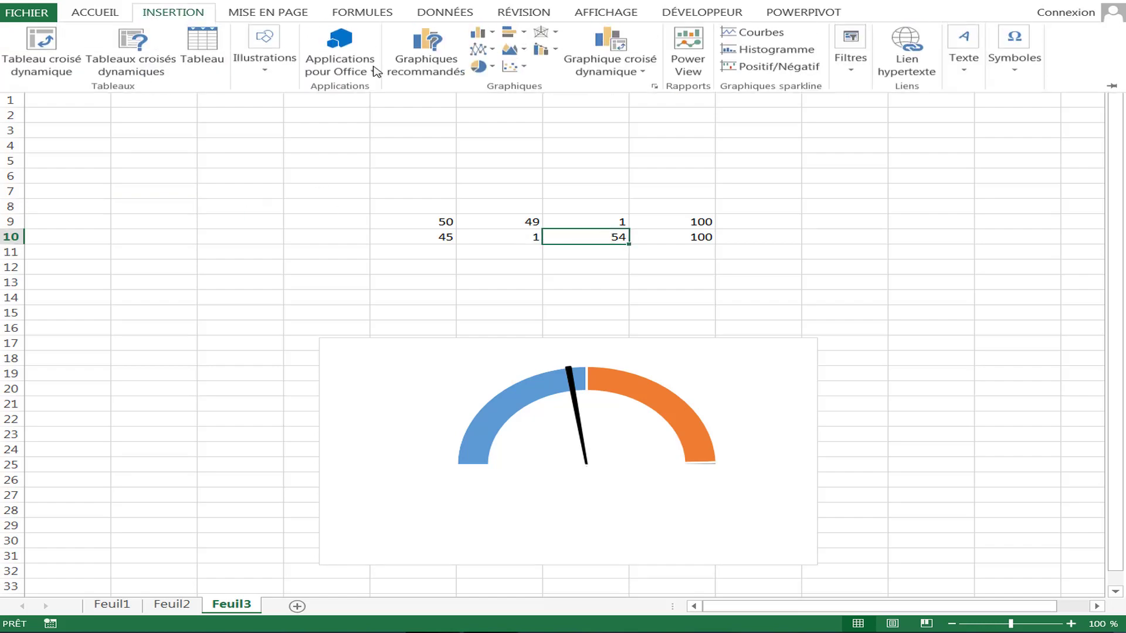
left_click(513, 66)
left_click(568, 258)
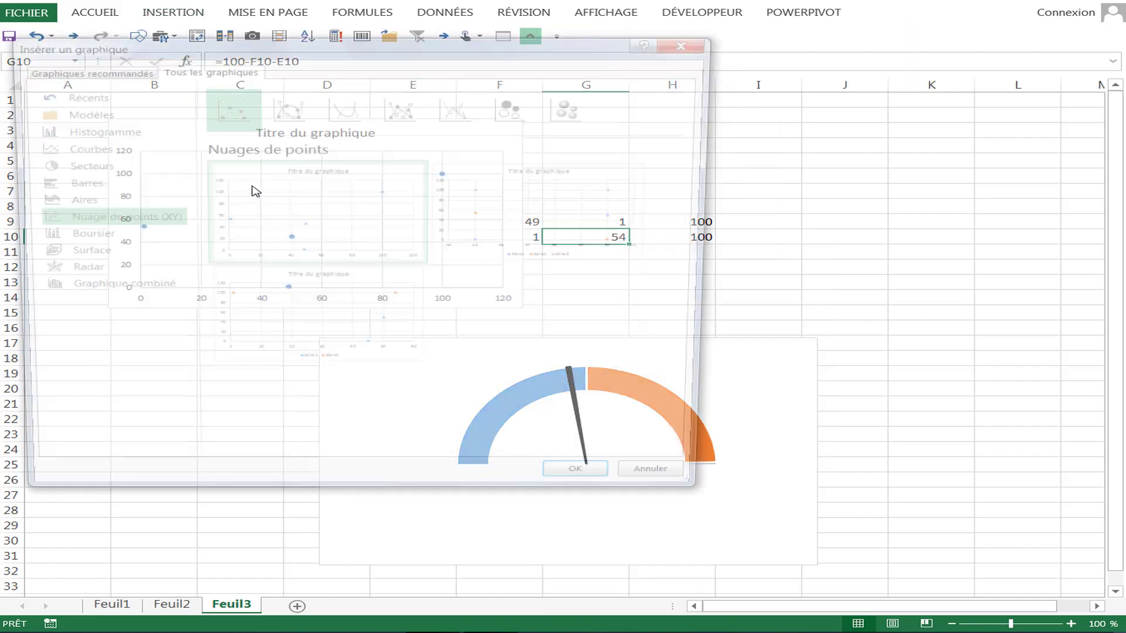
left_click(87, 112)
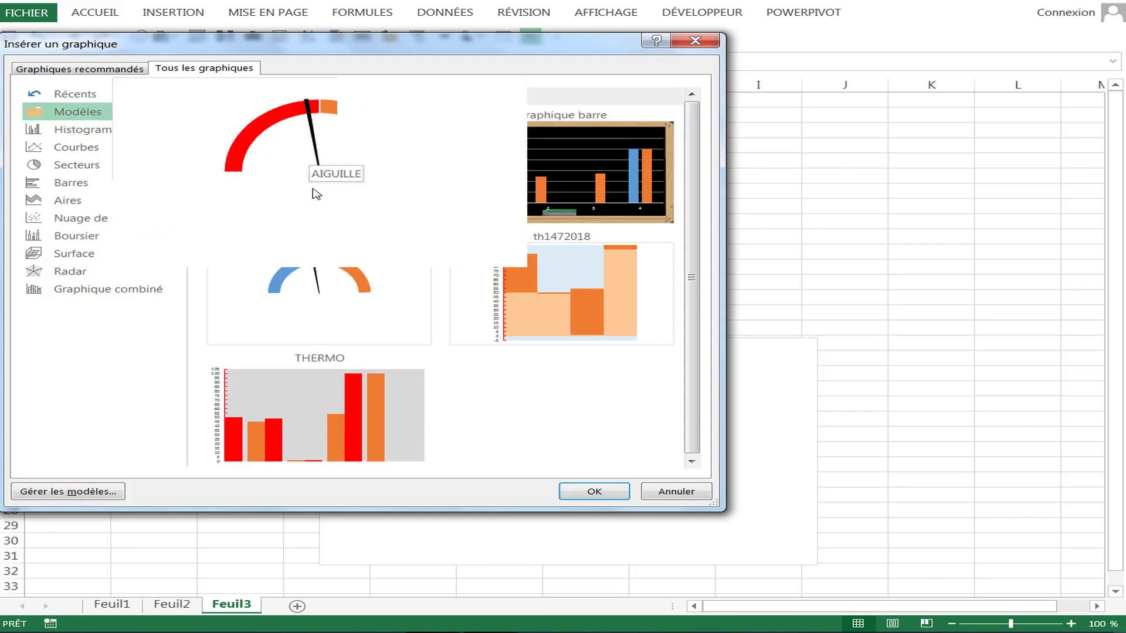
left_click(308, 277)
left_click(562, 492)
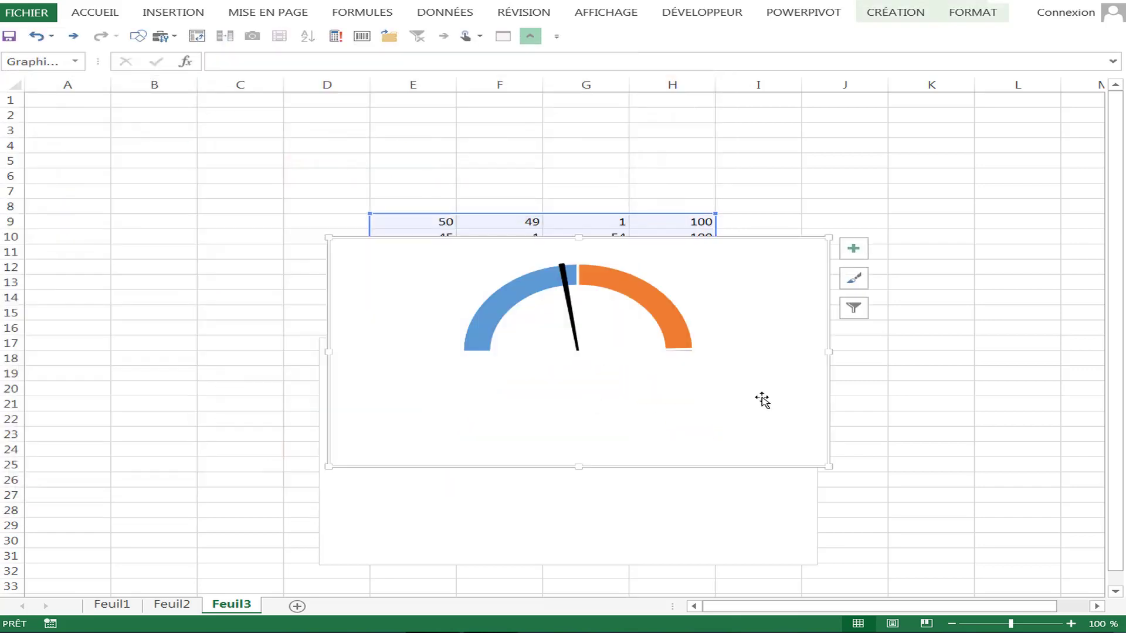
left_click_drag(829, 394, 395, 415)
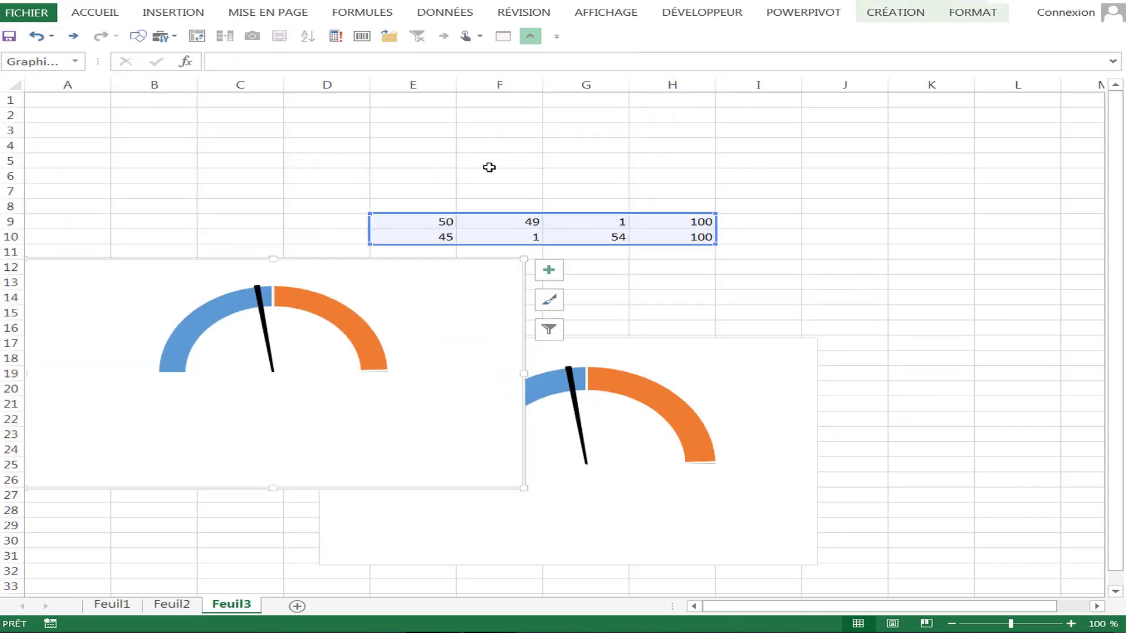
- Delete the trial gauge's needle series so only the original gauge remains
left_click(493, 148)
left_click(537, 163)
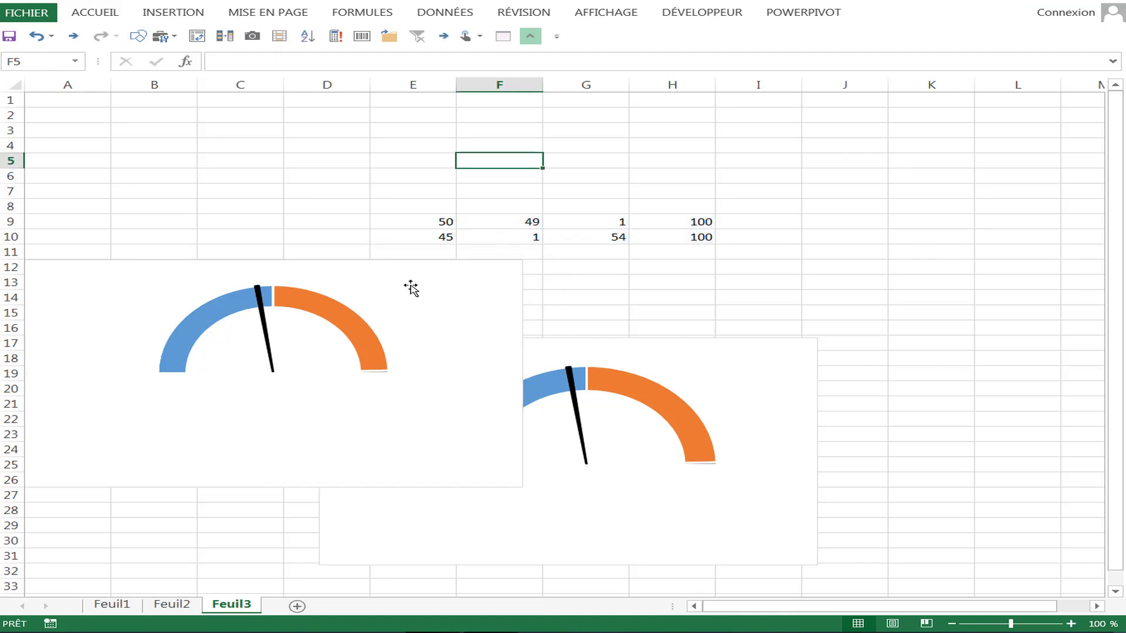
left_click(336, 345)
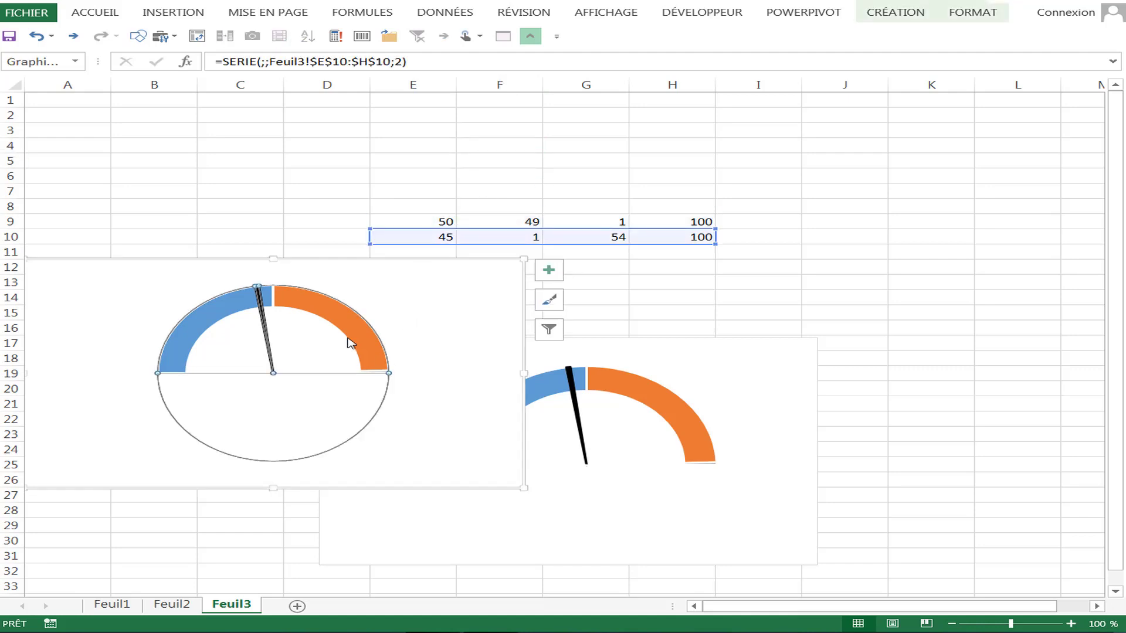
key("Delete")
key("Delete")
left_click(573, 241)
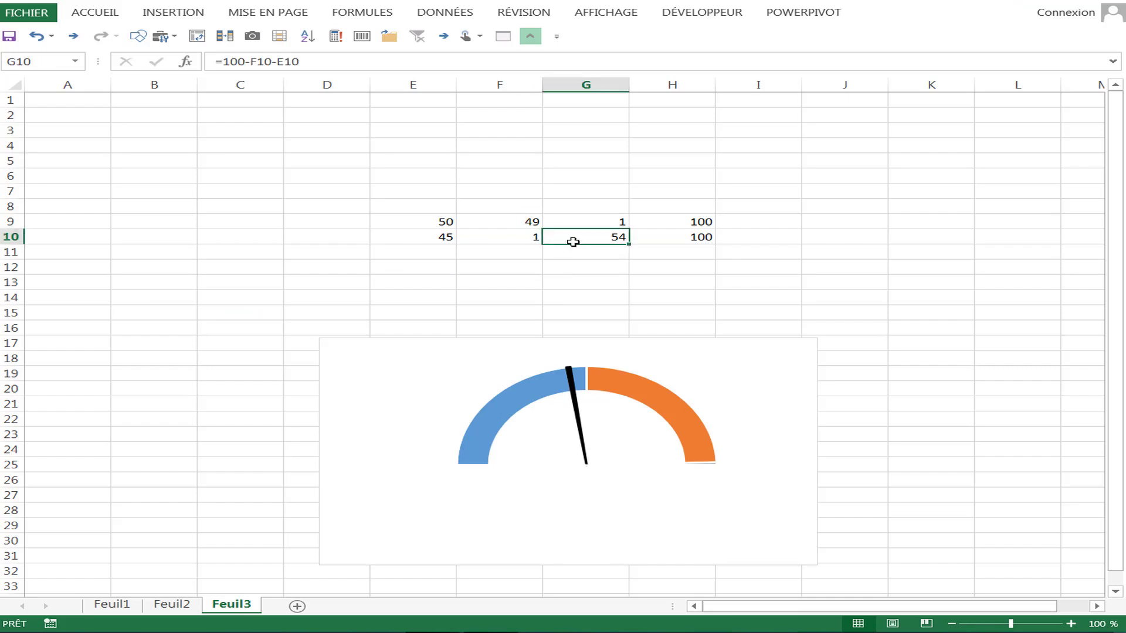
left_click(192, 19)
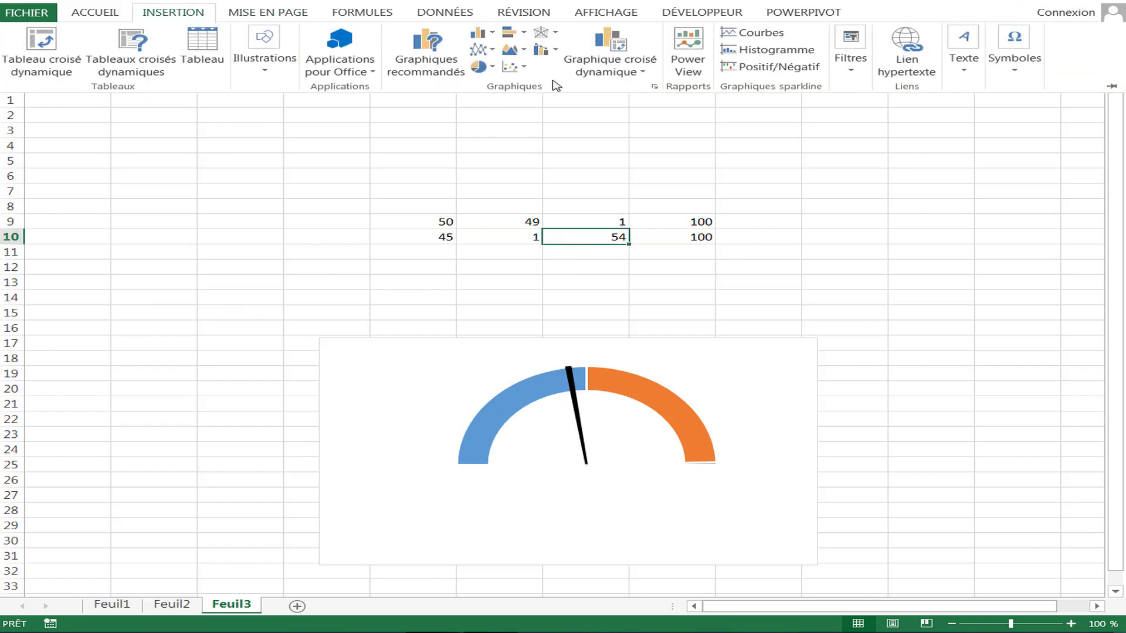
left_click(516, 73)
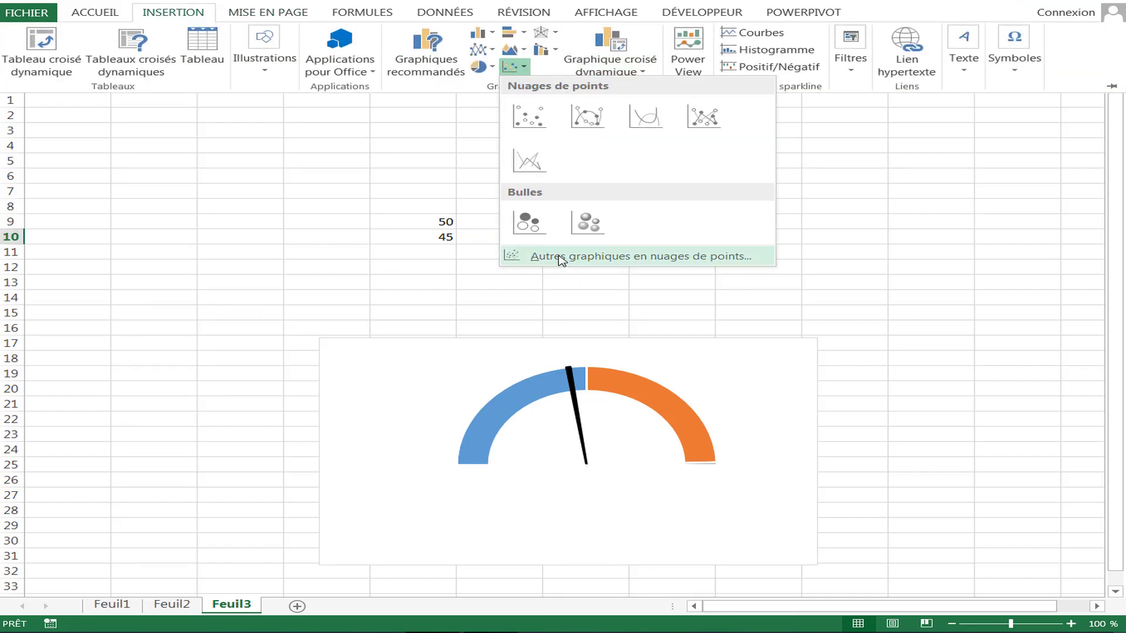
- Try a th1472018 template chart, delete its light-orange series, and discard it
left_click(560, 255)
left_click(64, 117)
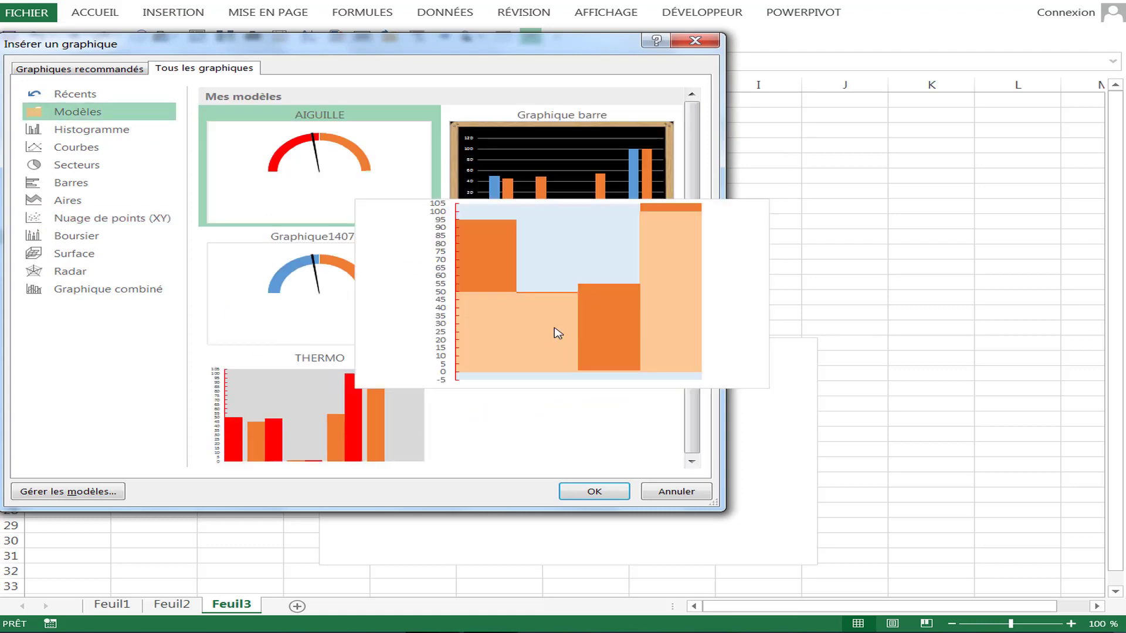
left_click(560, 330)
left_click(590, 497)
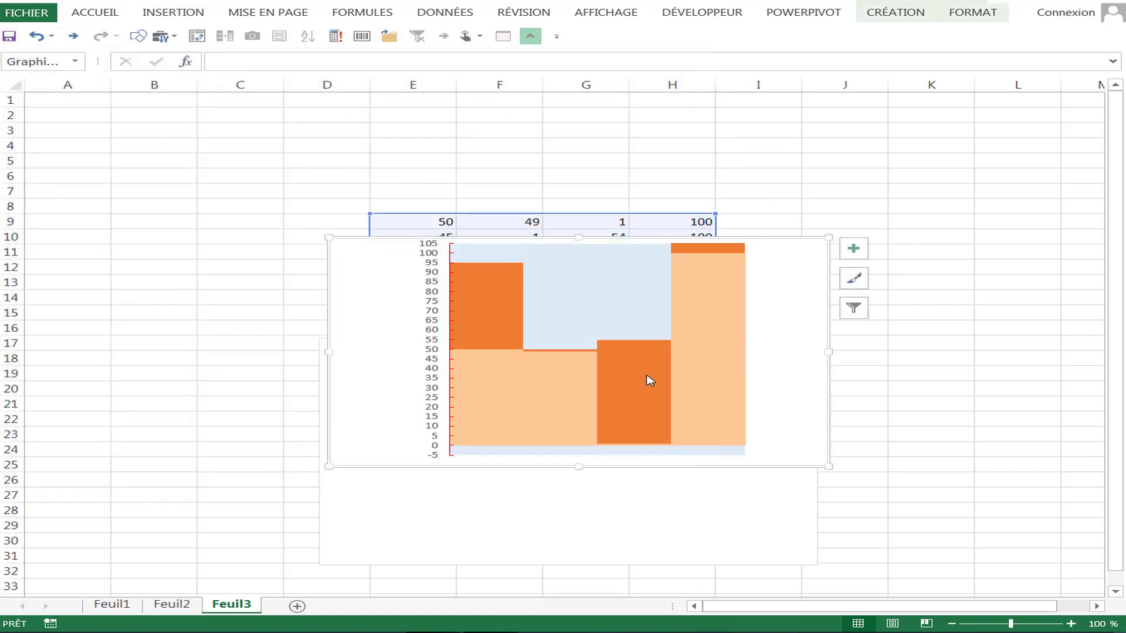
left_click(707, 308)
key("Delete")
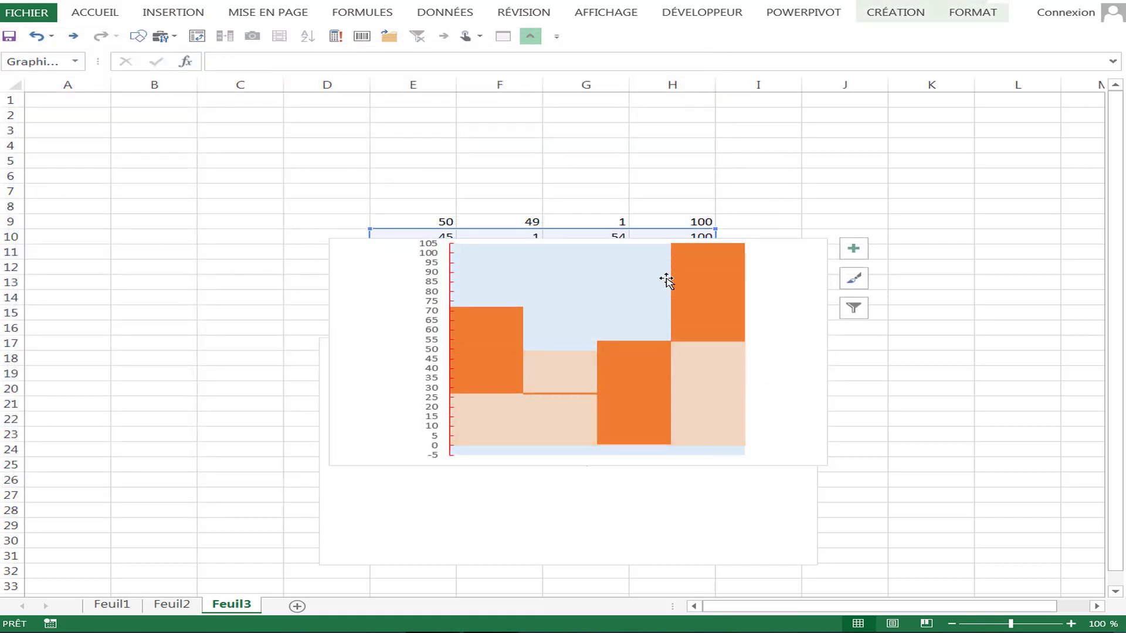
key("Escape")
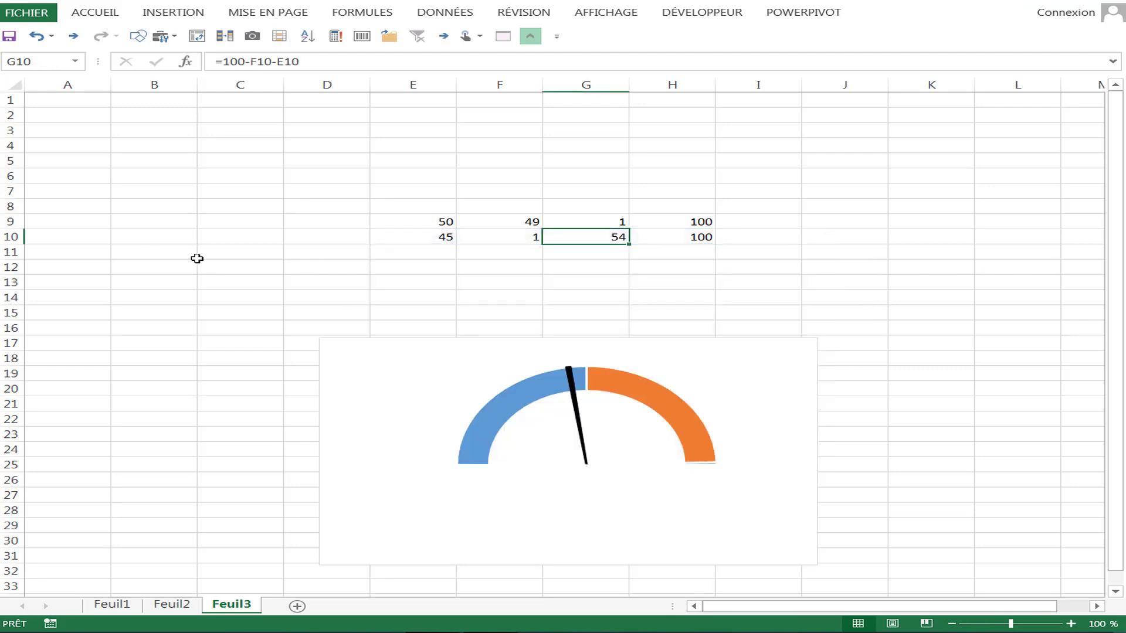
left_click(186, 257)
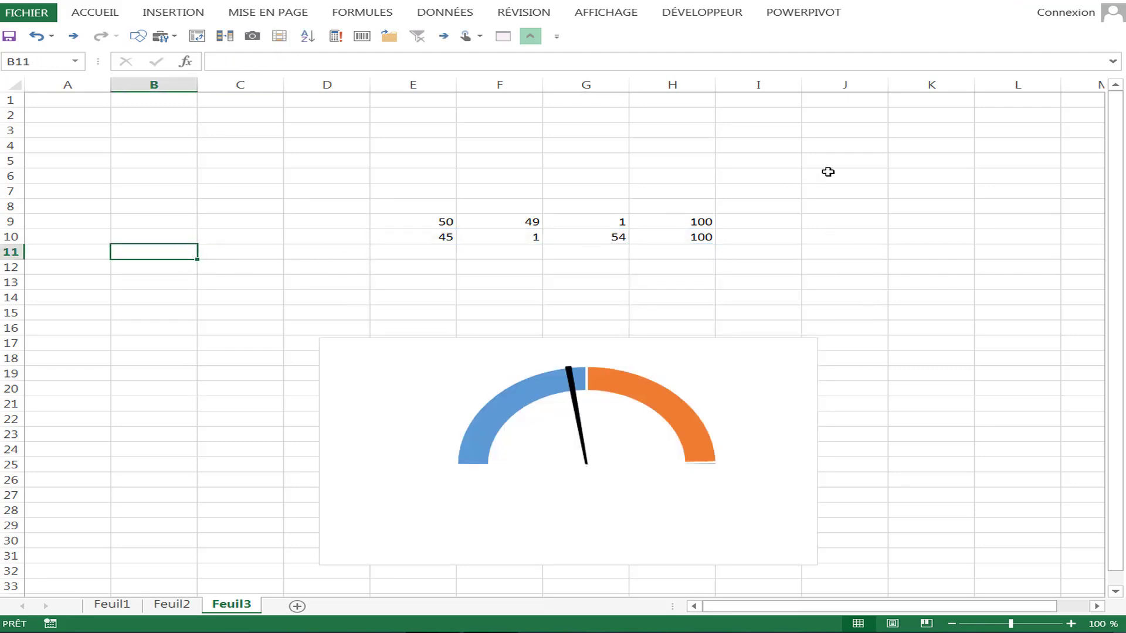
- Enter 52 in cell K5
left_click(900, 162)
type("52")
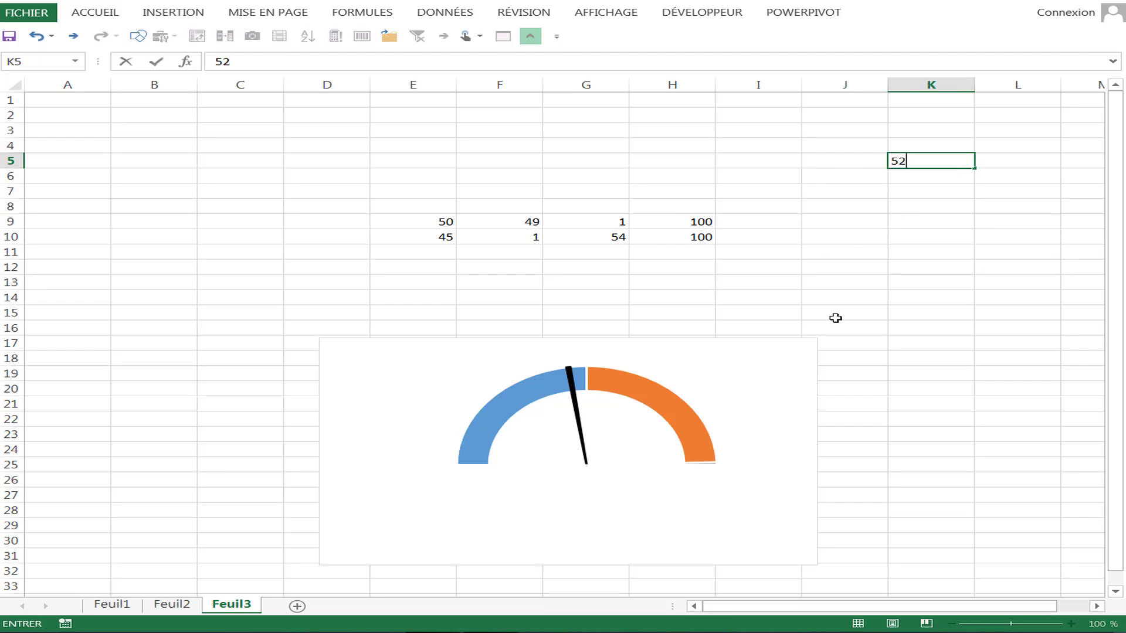
left_click(843, 326)
left_click(922, 163)
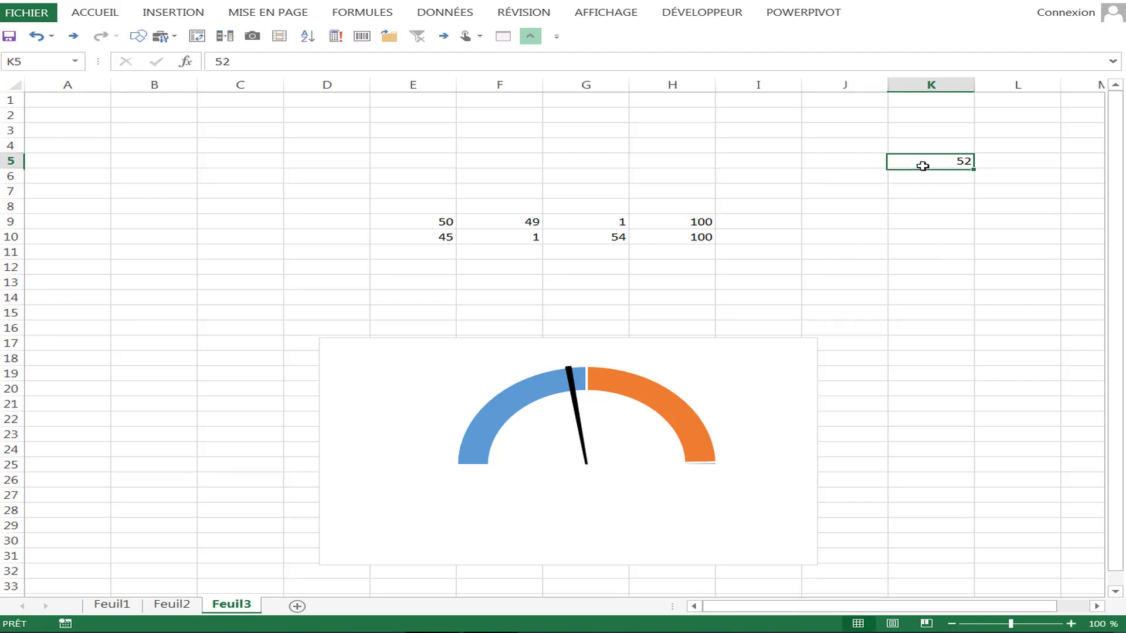
- Insert a thermometer chart from the saved bar chart template
left_click(178, 15)
left_click(513, 66)
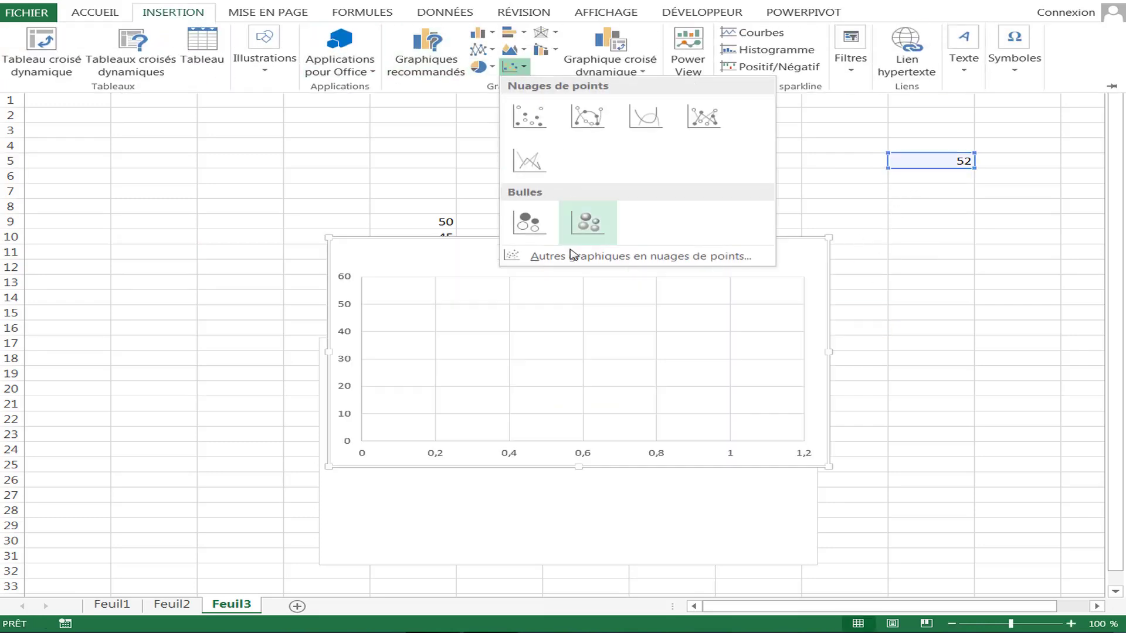
left_click(551, 254)
left_click(94, 113)
mouse_move(319, 165)
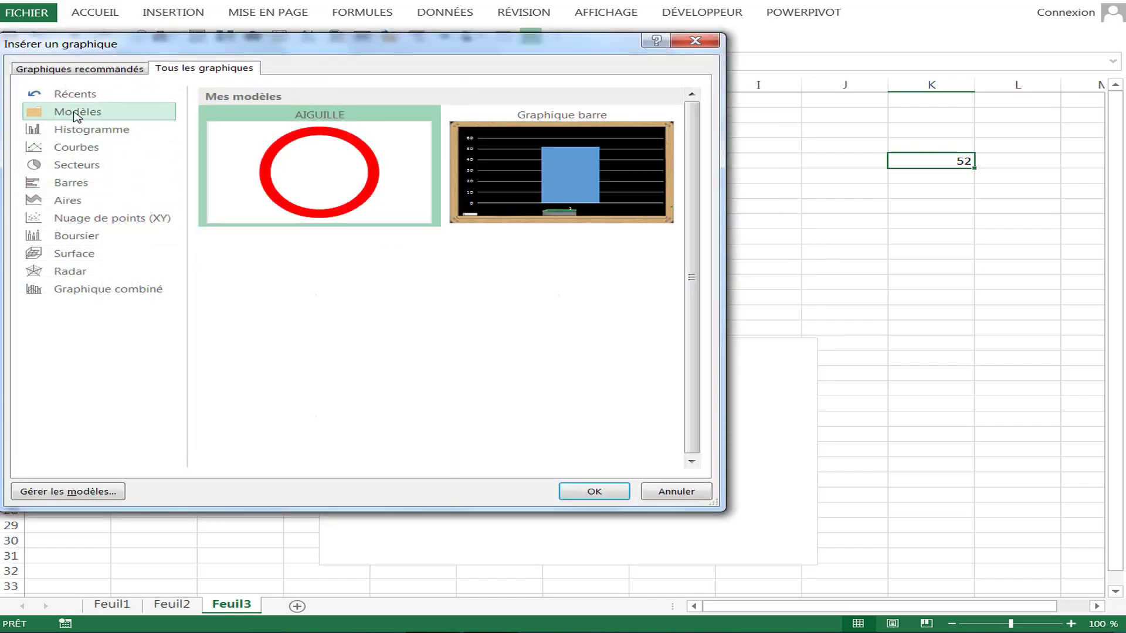
left_click(569, 353)
left_click(594, 492)
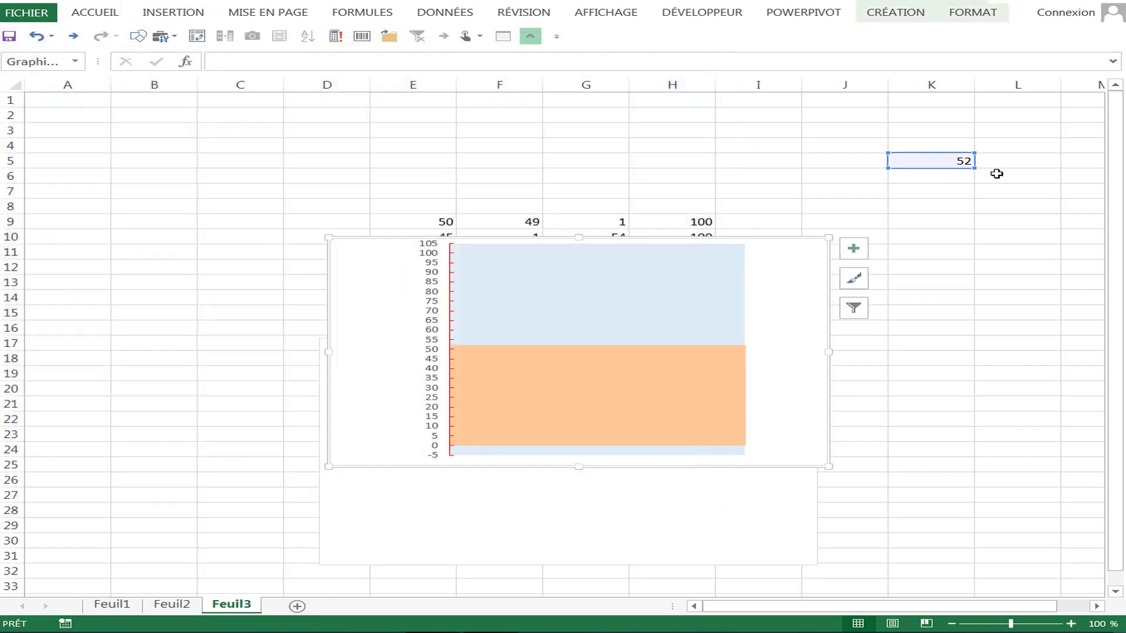
left_click(950, 249)
left_click(807, 307)
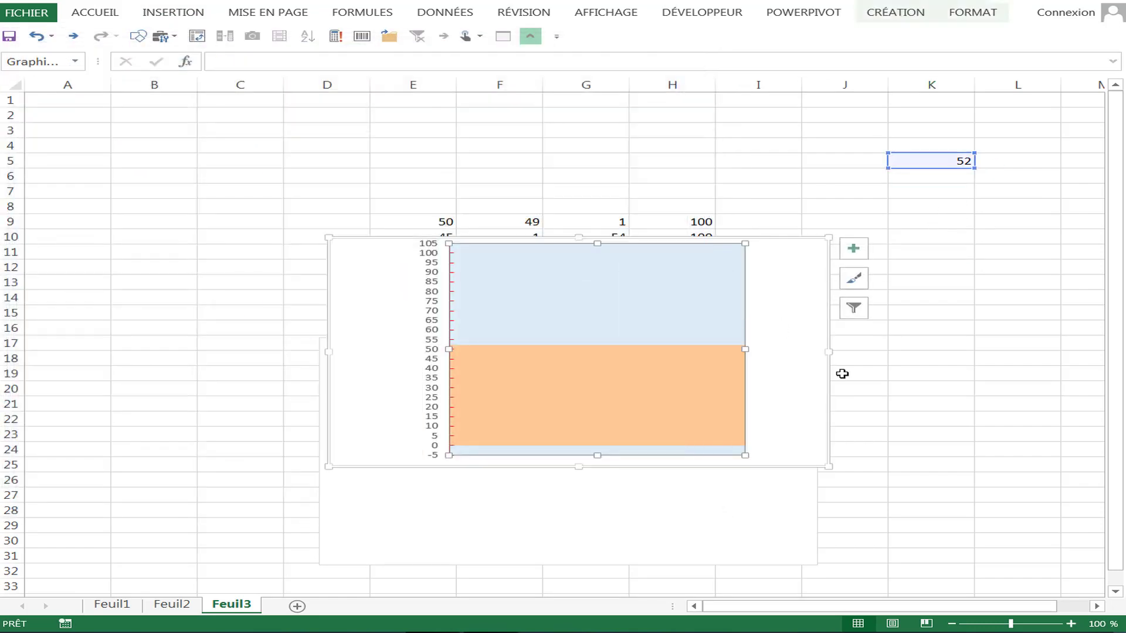
- Narrow the thermometer chart to the sheet's left and copy Feuil2's orange bulb ellipse
mouse_move(829, 352)
left_mouse_down()
mouse_move(582, 351)
mouse_move(238, 241)
mouse_move(165, 427)
left_mouse_up()
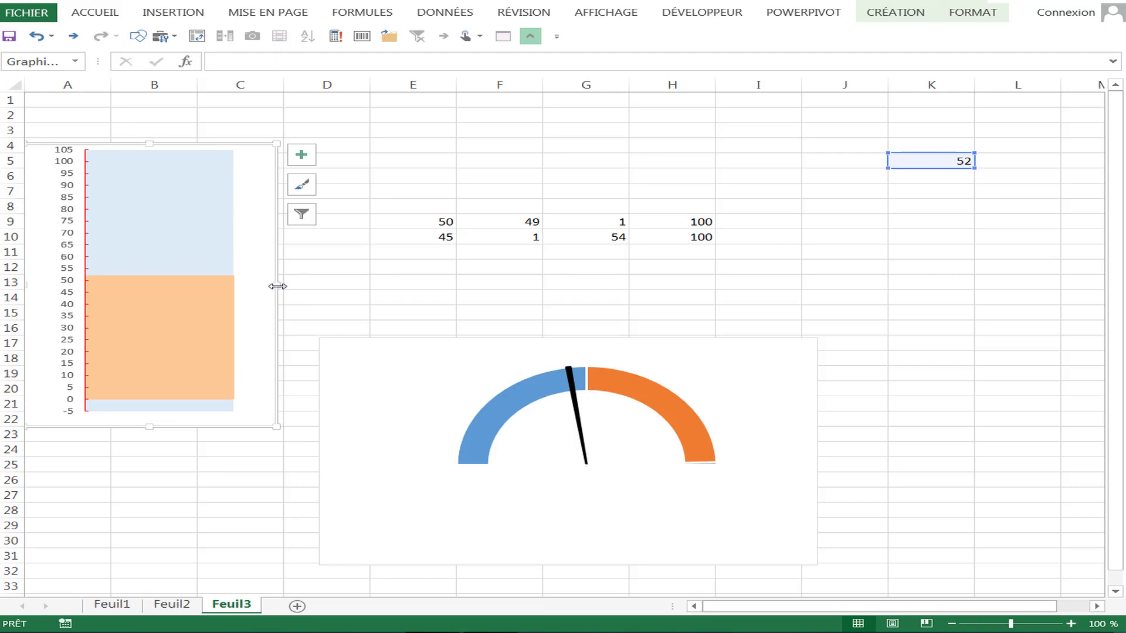
left_click_drag(278, 286, 208, 288)
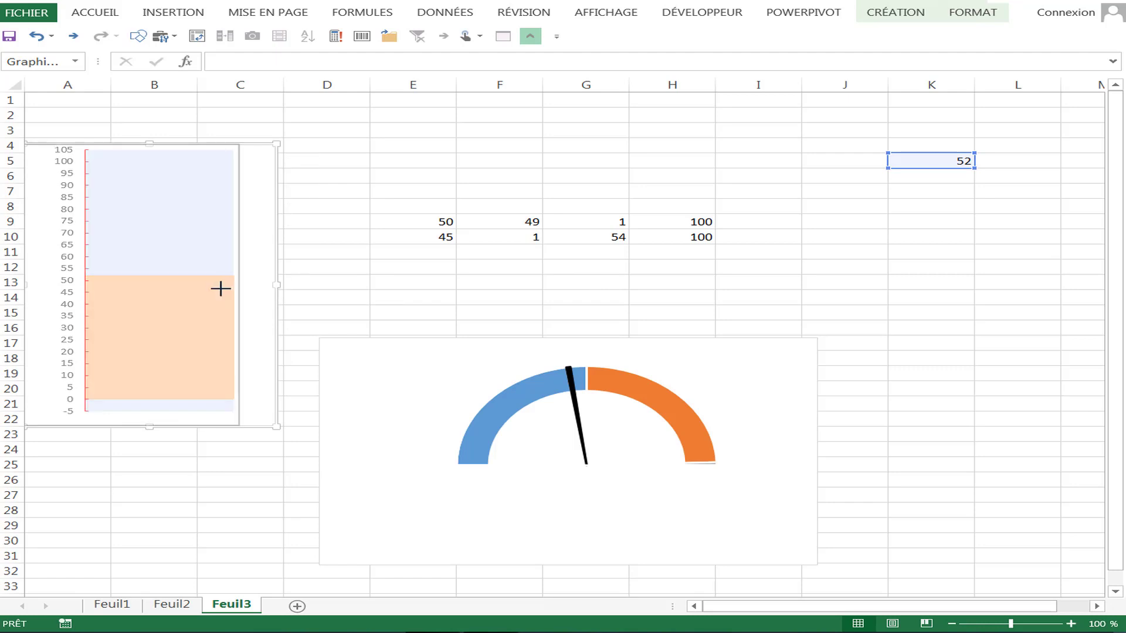
left_click(154, 612)
left_click(124, 491)
key("ctrl+c")
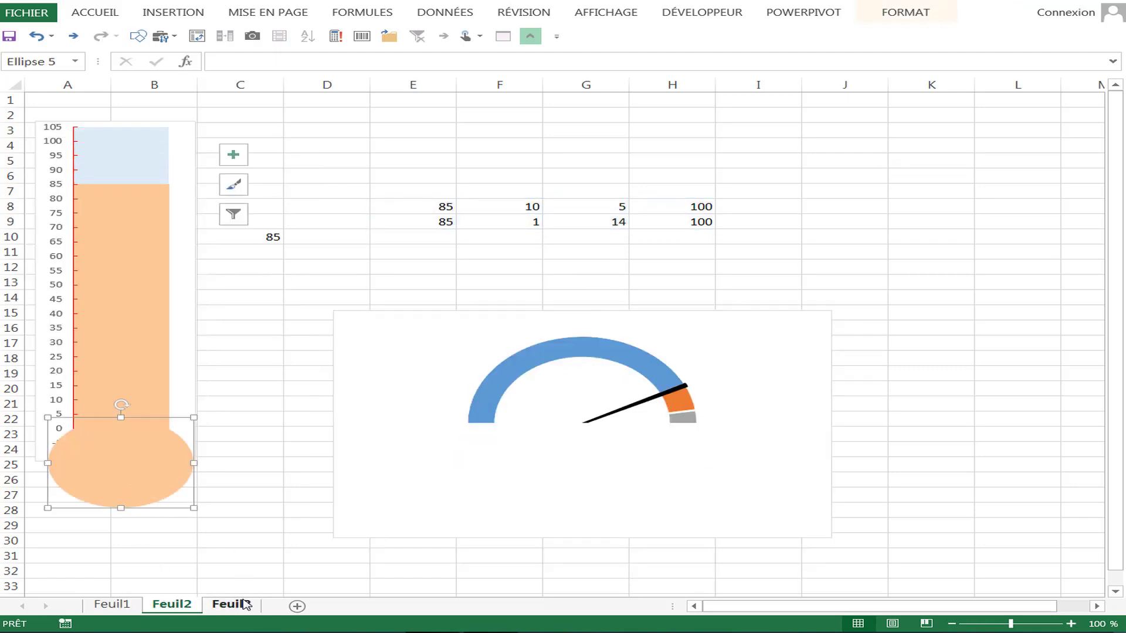
- Paste the orange bulb on Feuil3, then move and enlarge it under the thermometer's base
left_click(232, 605)
left_click(253, 317)
key("ctrl+v")
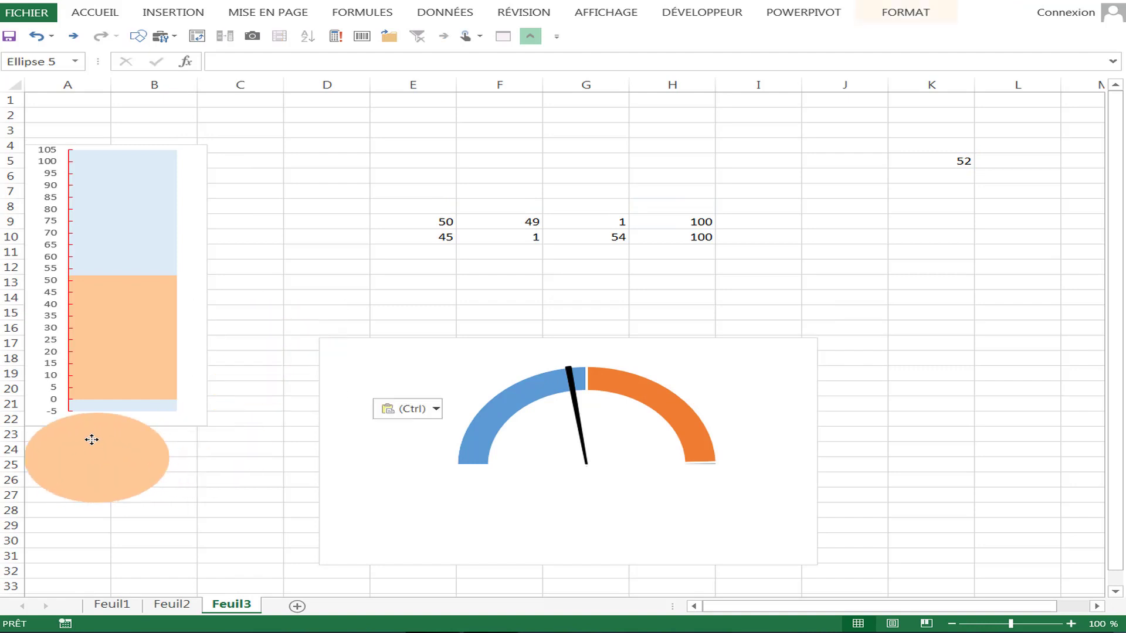
left_click_drag(261, 367, 145, 429)
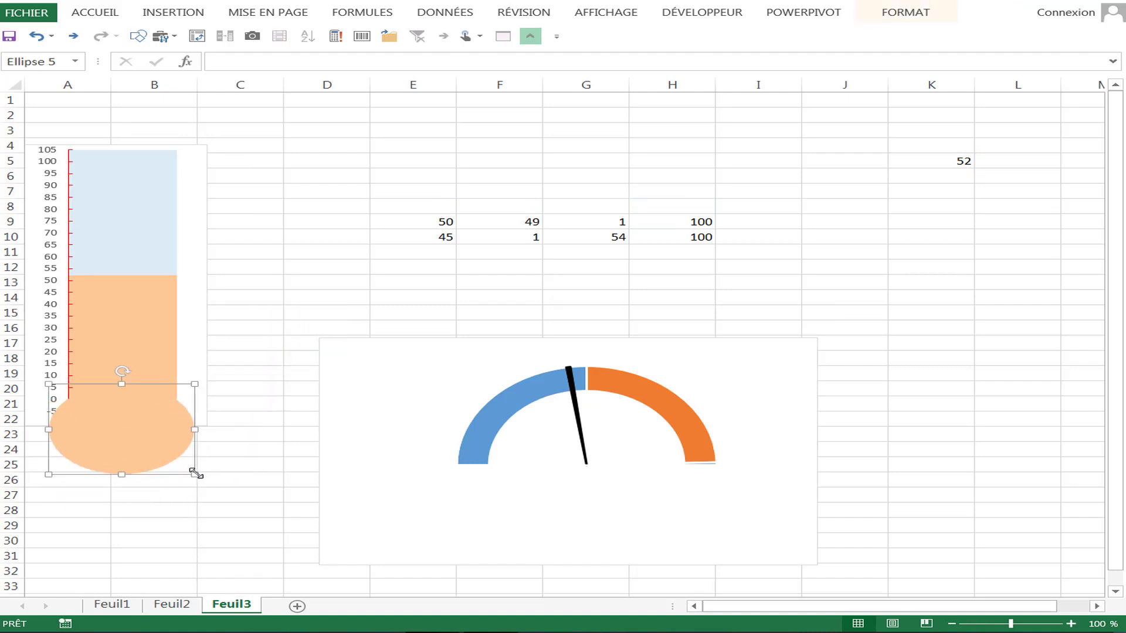
mouse_move(195, 473)
left_mouse_down()
mouse_move(209, 481)
mouse_move(179, 458)
left_mouse_up()
- Enter 10 and then 89 in the thermometer value cell K5
left_click(234, 307)
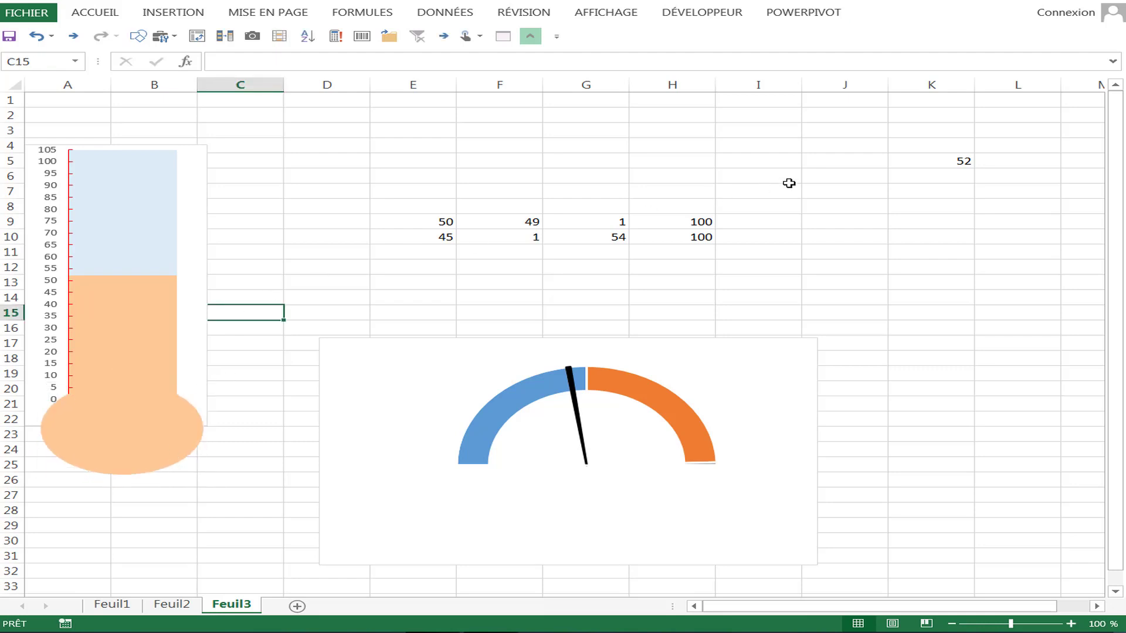
left_click(932, 164)
type("10")
left_click(936, 223)
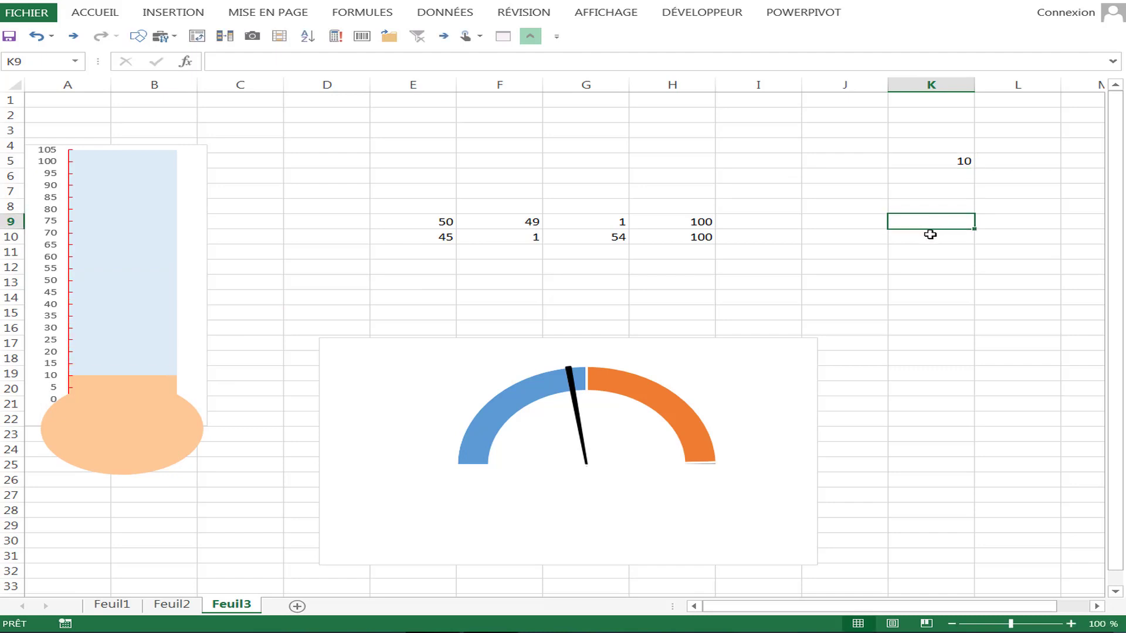
left_click(923, 166)
type("89")
left_click(931, 224)
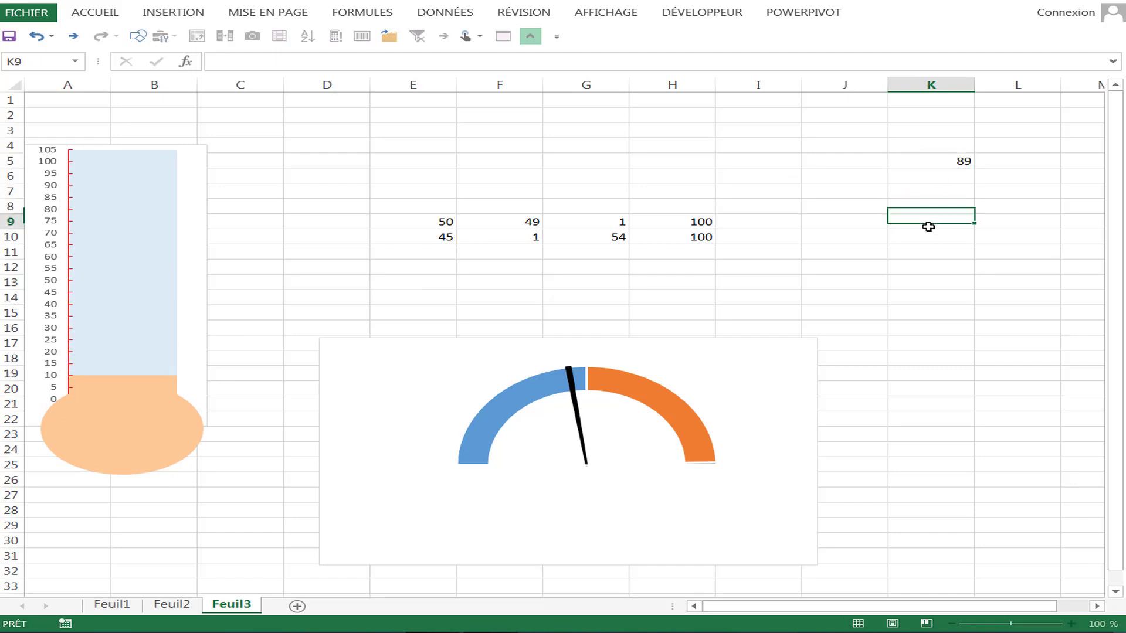
- Add a data label showing 89 to the thermometer's bar series
left_click(154, 206)
right_click(120, 209)
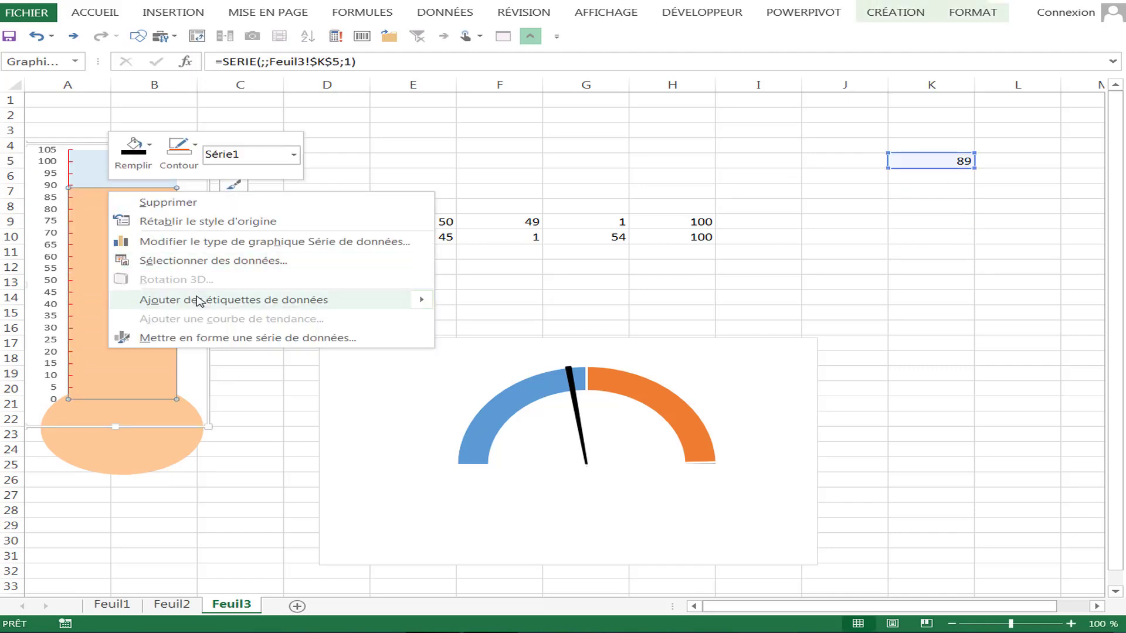
left_click(198, 299)
left_click(123, 296)
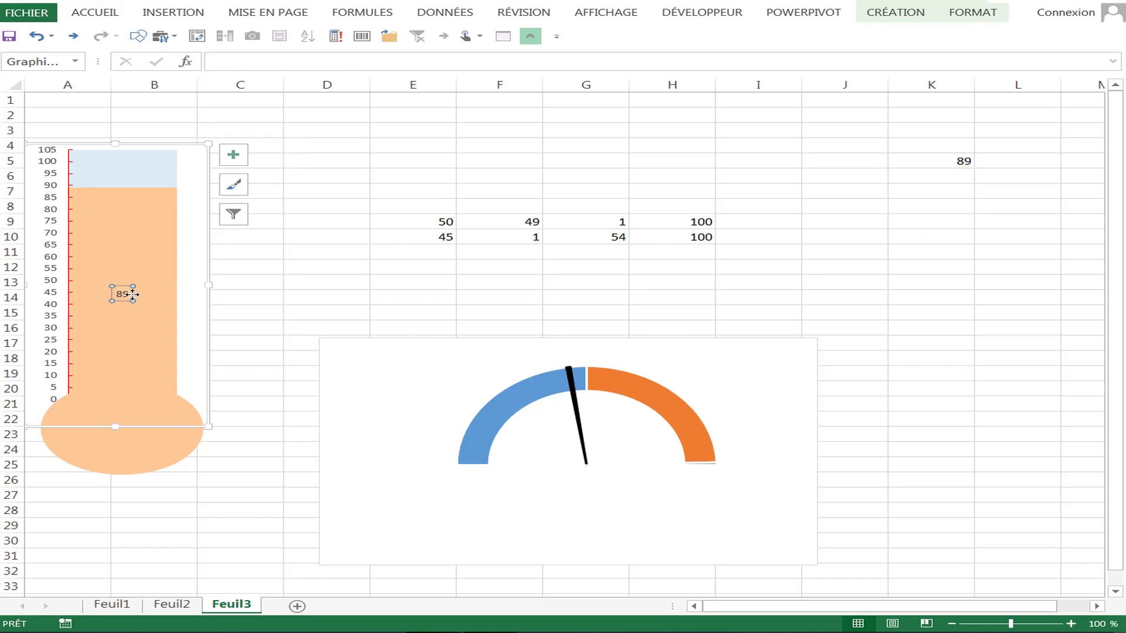
right_click(133, 294)
- Position the 89 label at the bar's inside top edge (Bord intérieur) and close the pane
left_click(214, 462)
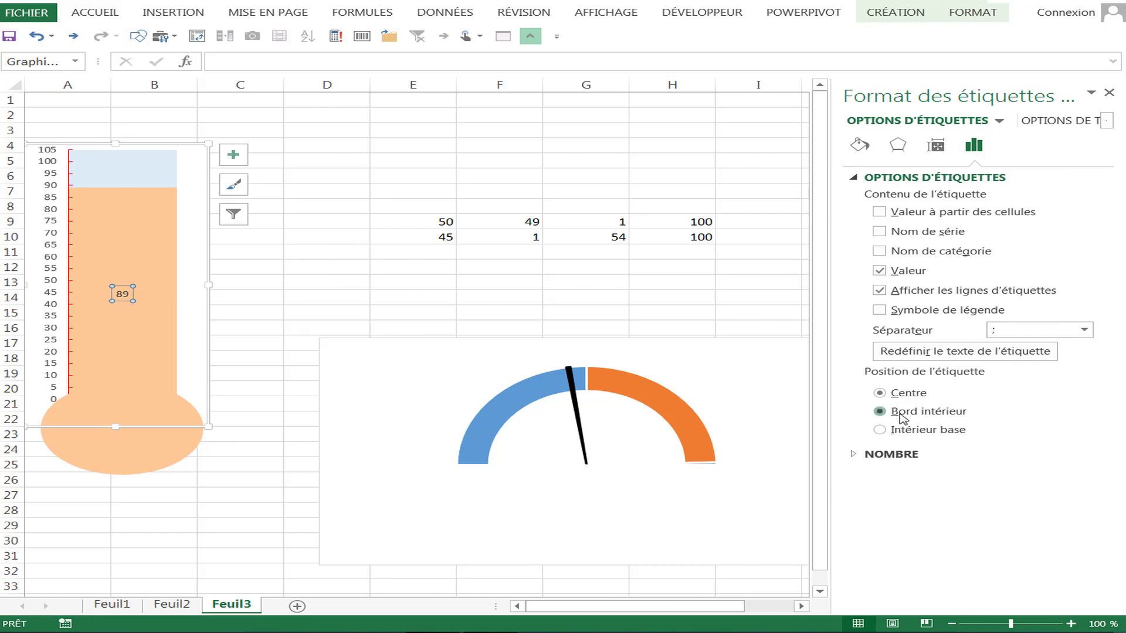
left_click(901, 414)
left_click(908, 431)
left_click(908, 416)
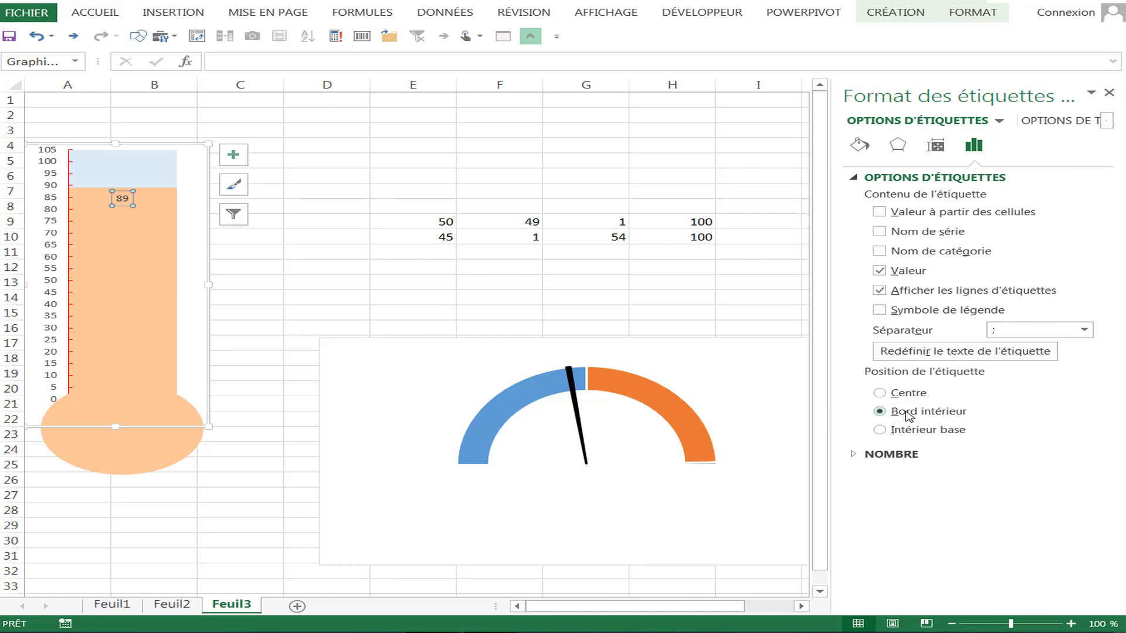
left_click(1109, 94)
left_click(364, 241)
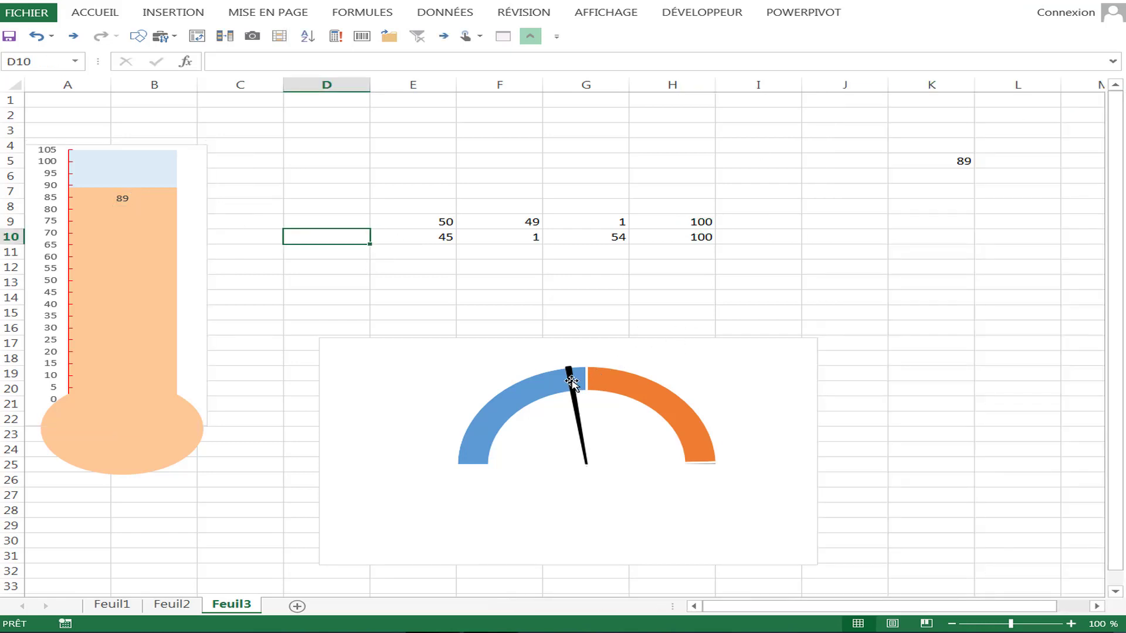
- Set K5 to 55 so the thermometer drops
left_click(556, 295)
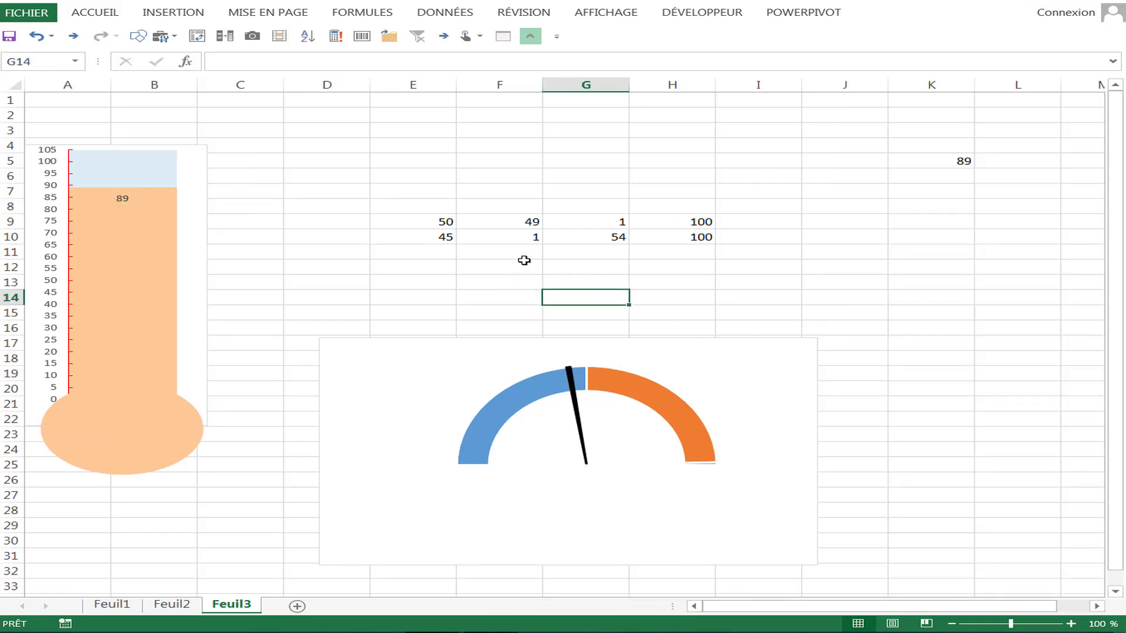
left_click(915, 160)
type("55")
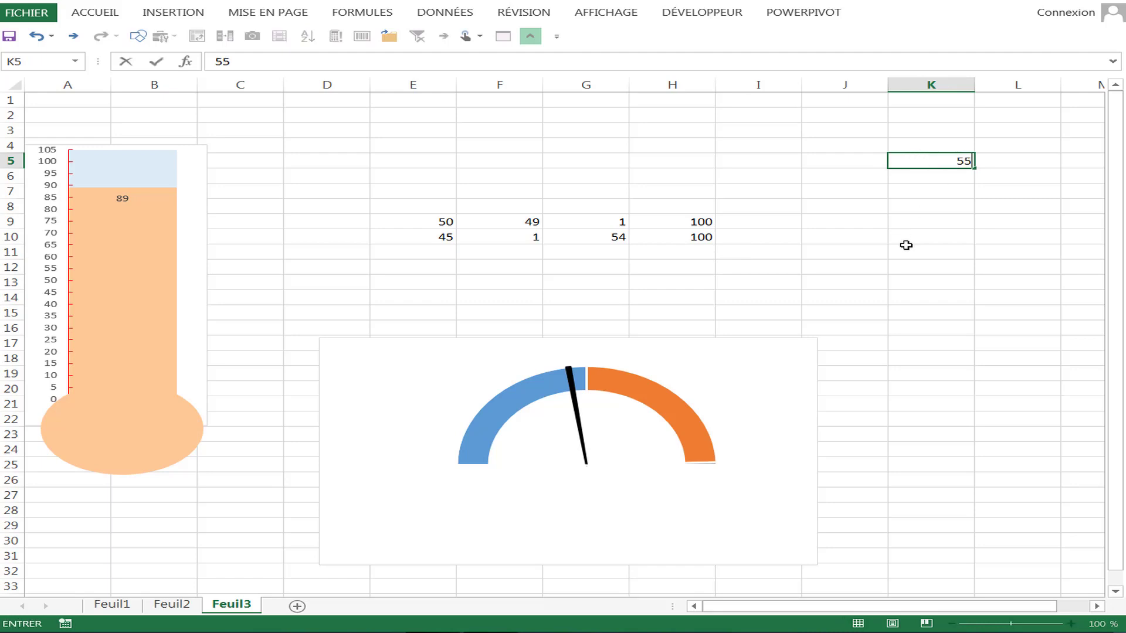
left_click(906, 249)
- Enter 36, then 99, in E10 to swing the gauge needle to its maximum
left_click(432, 240)
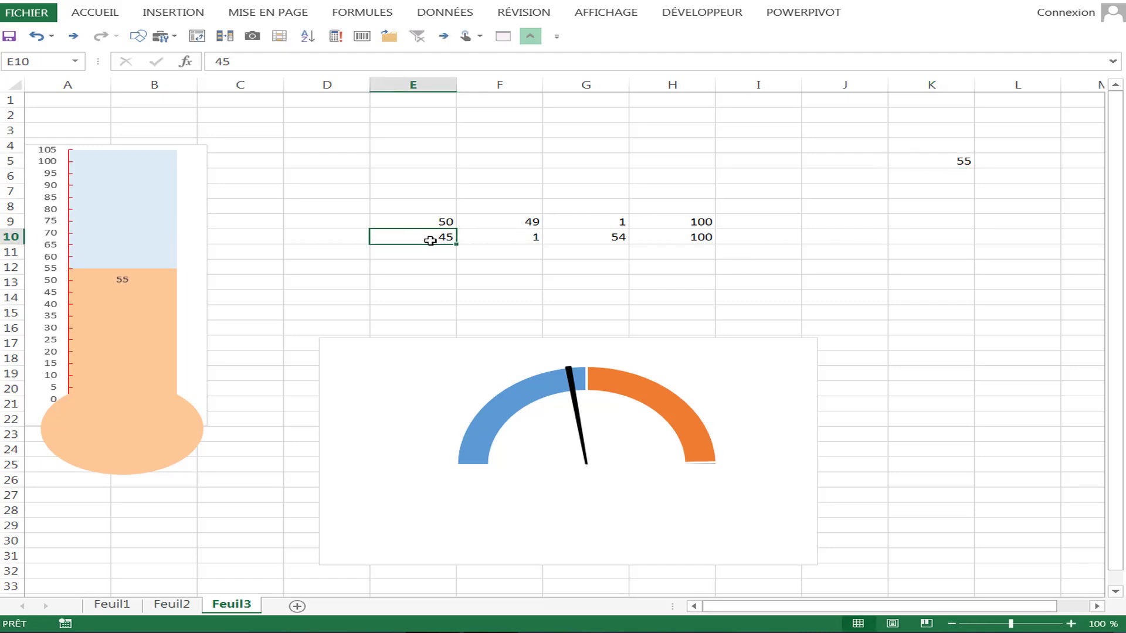
type("36")
left_click(475, 267)
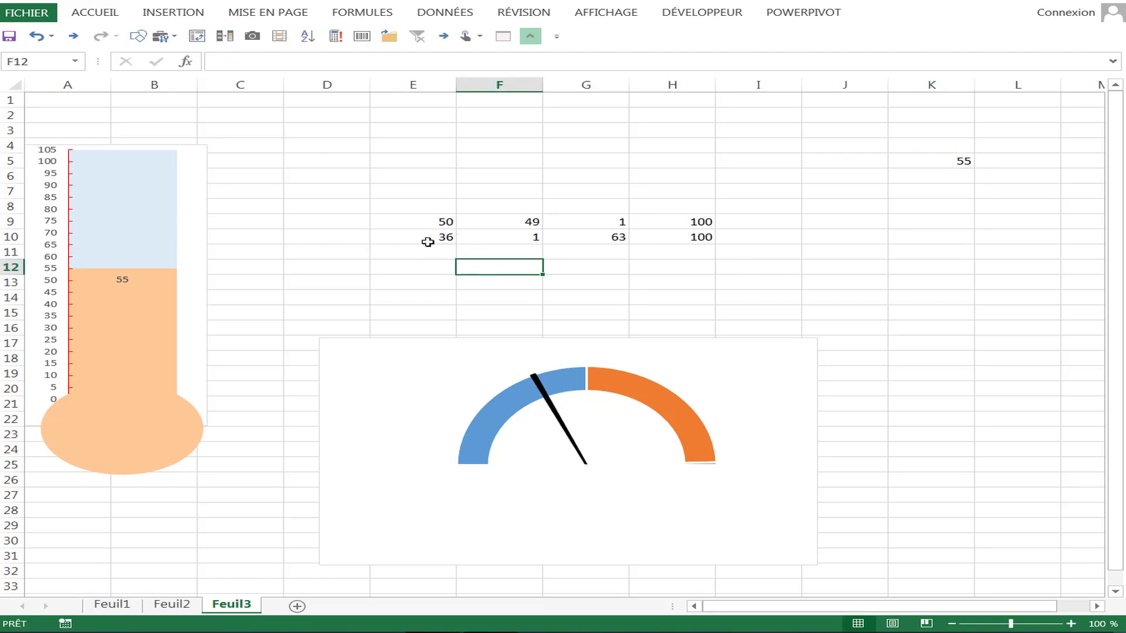
left_click(429, 241)
type("99")
left_click(448, 280)
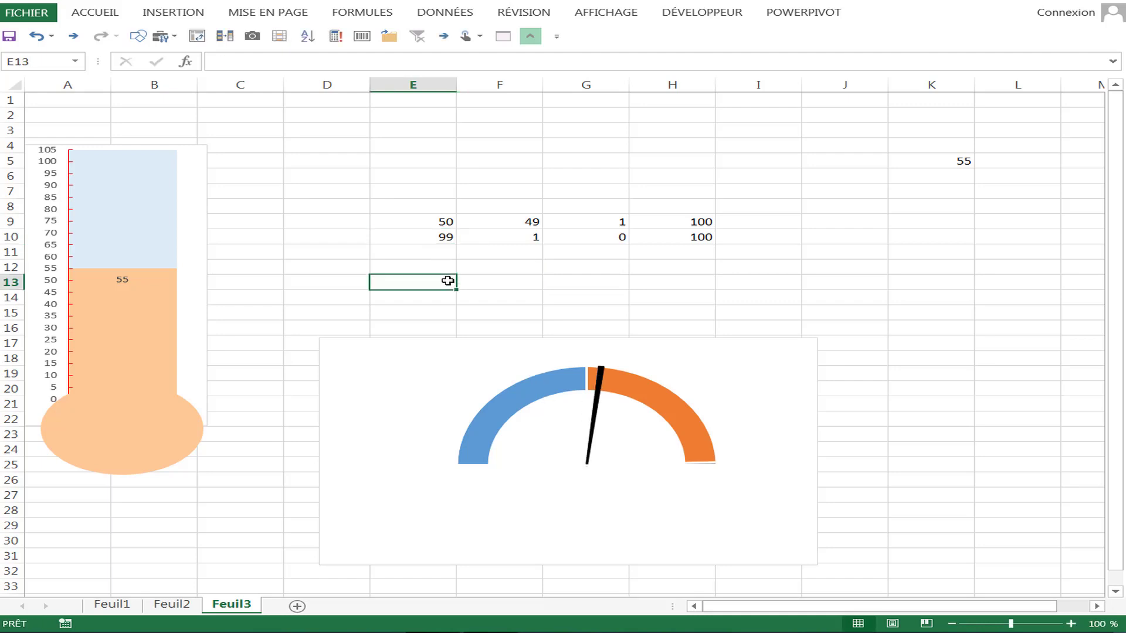
- Enter a name in cell H4
left_click(682, 142)
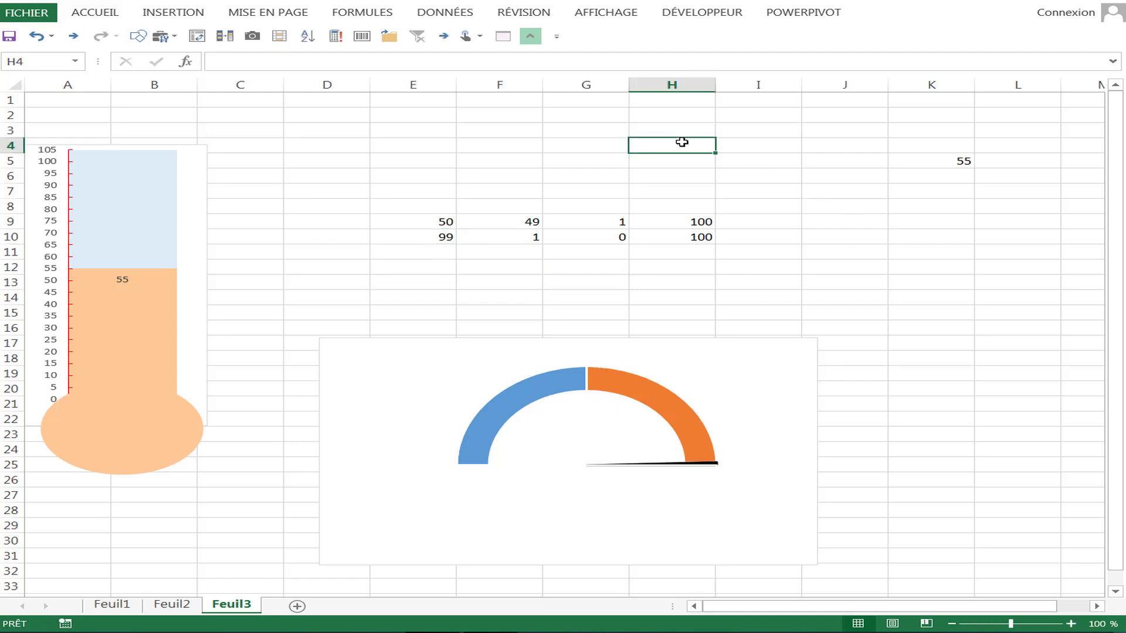
type("sihamidi")
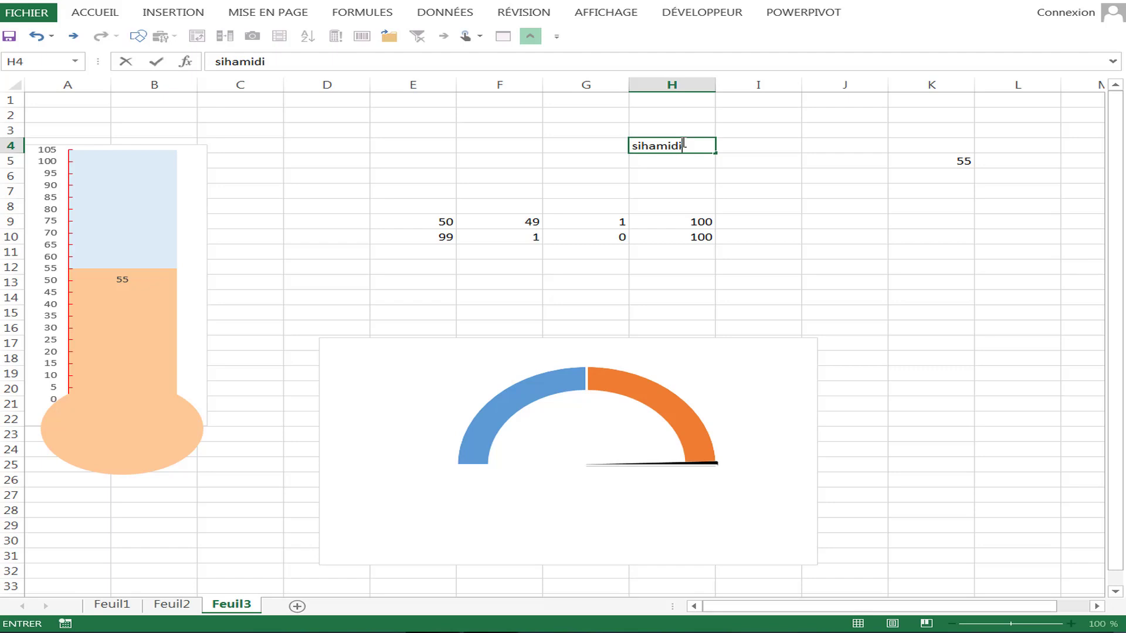
left_click(892, 279)
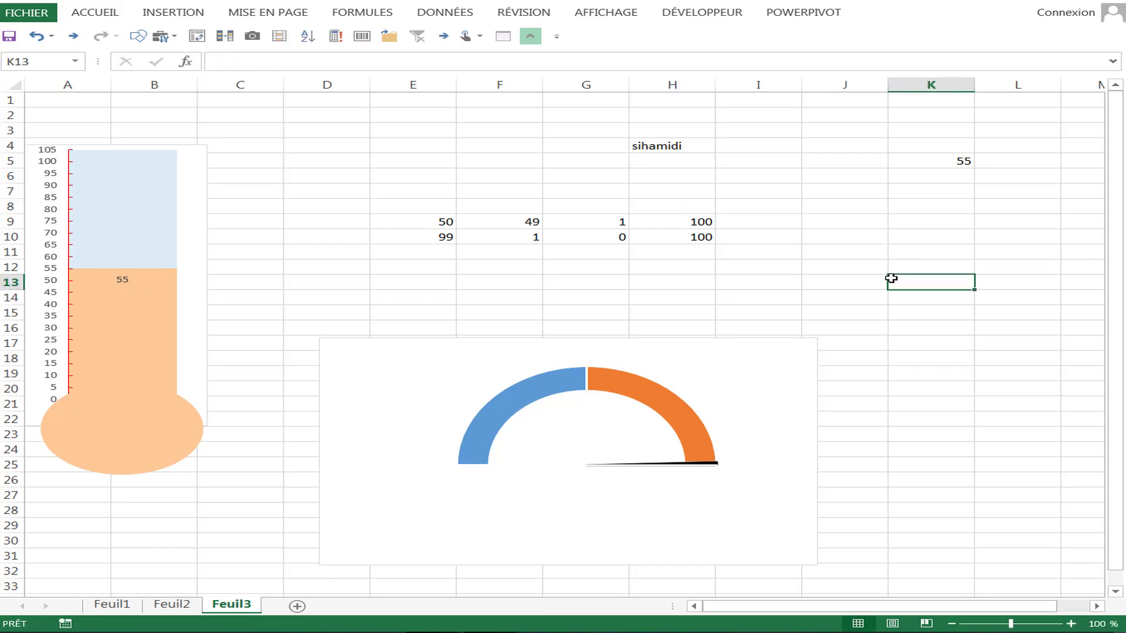